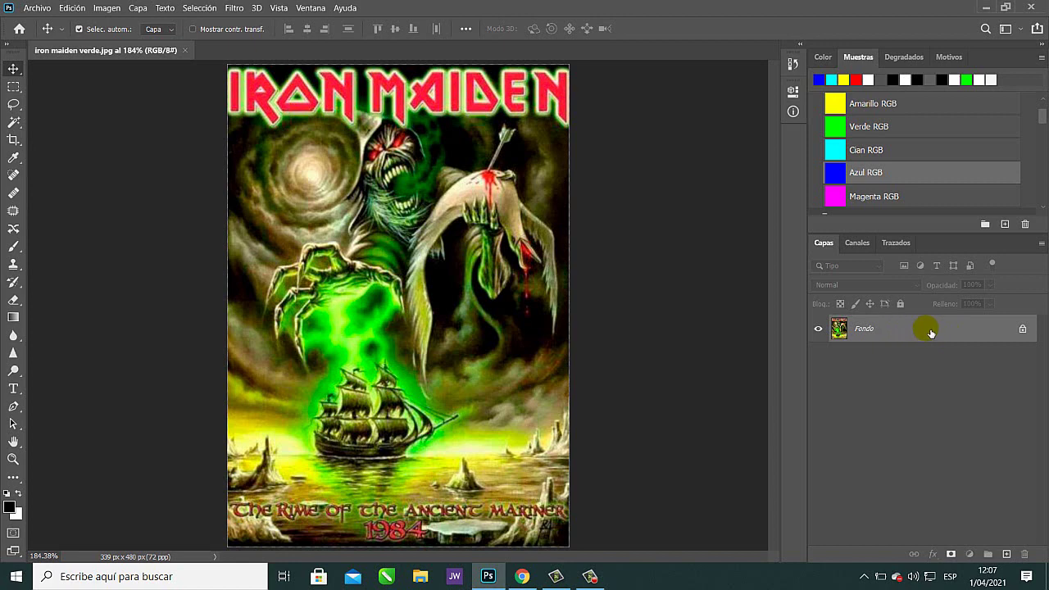
# Convert the locked background into a regular layer and resize the image to 40 cm high at 300 pixels per inch, keeping its proportions.
pyautogui.doubleClick(925, 329)
pyautogui.click(657, 166)
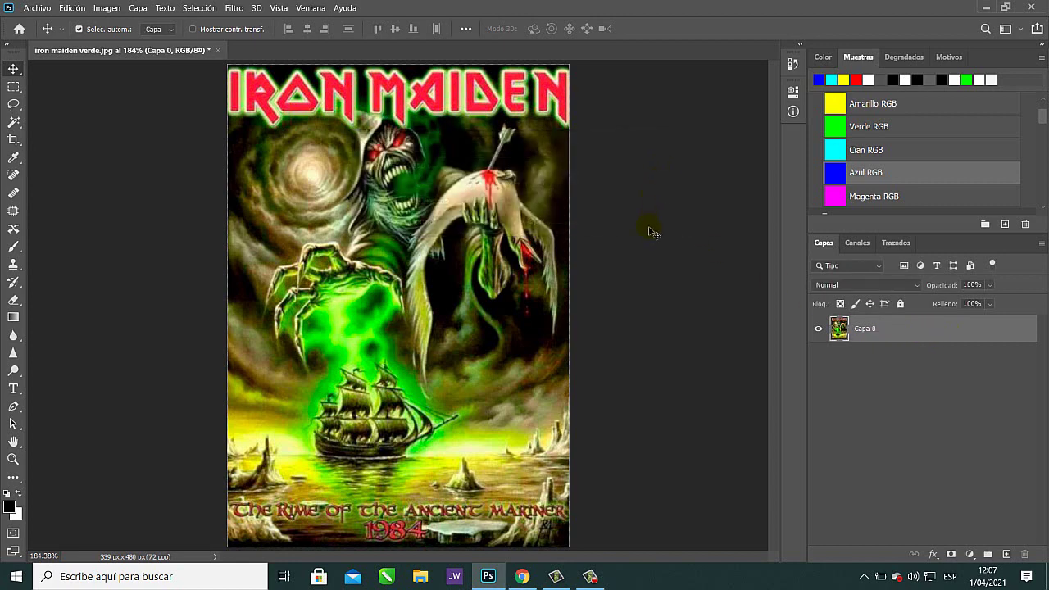
pyautogui.hotkey('ctrl', 'alt', 'i')
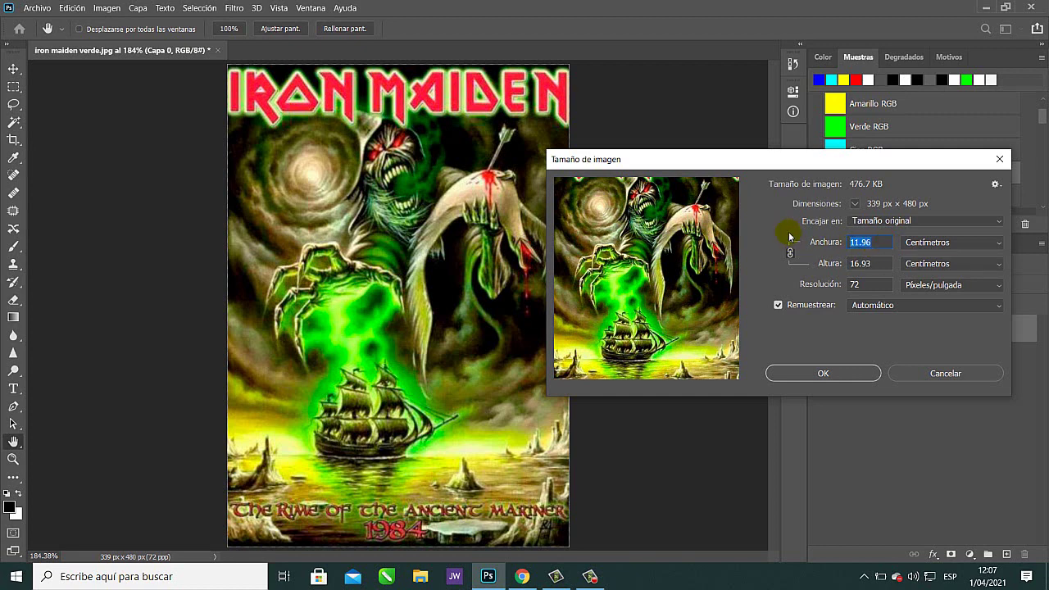
pyautogui.write('29')
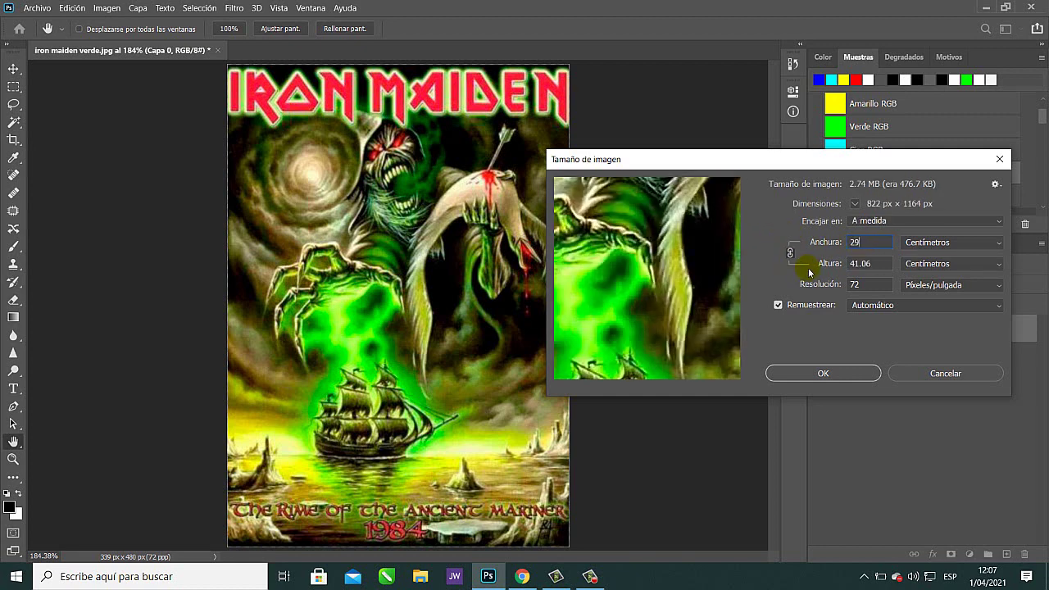
pyautogui.press('Tab')
pyautogui.write('40')
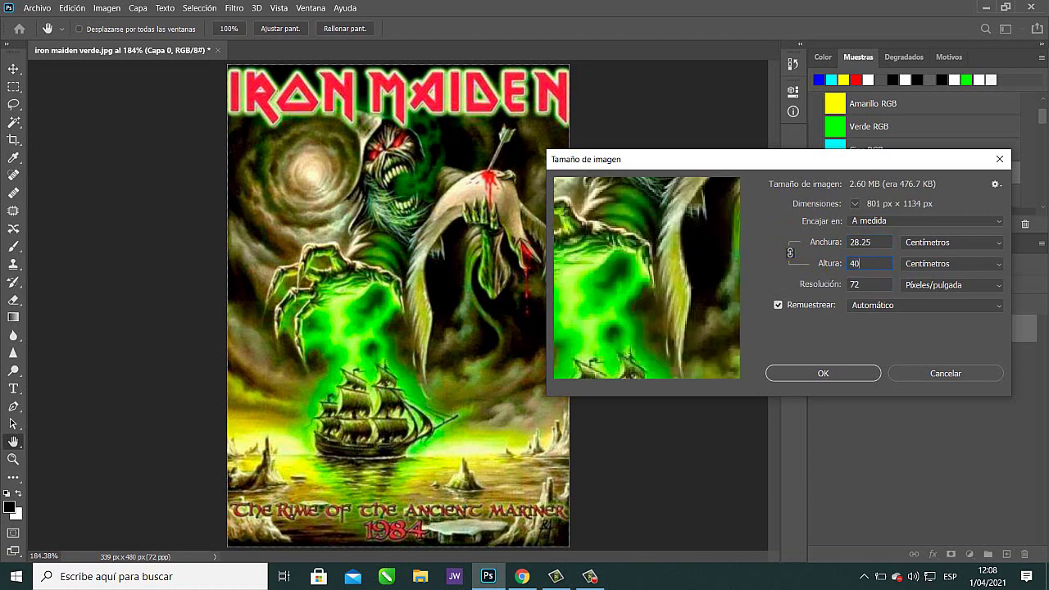
pyautogui.press('Tab')
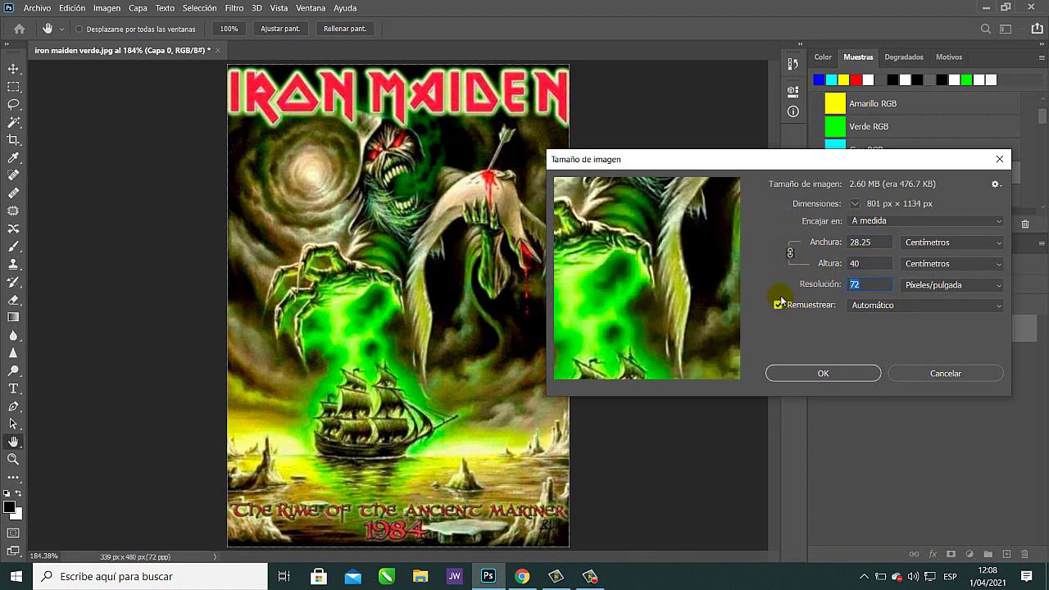
pyautogui.write('300')
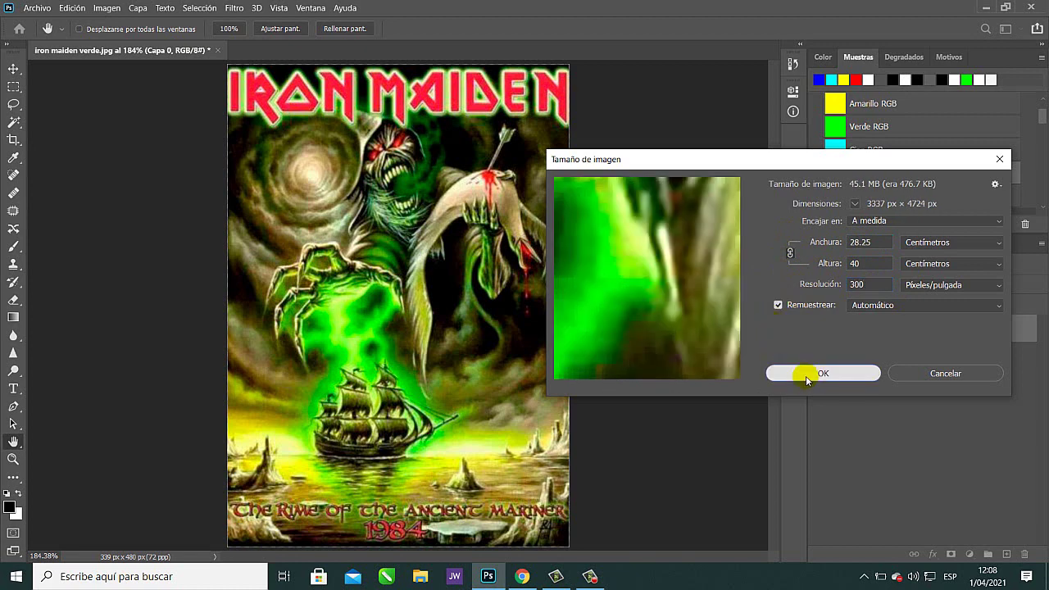
pyautogui.click(808, 376)
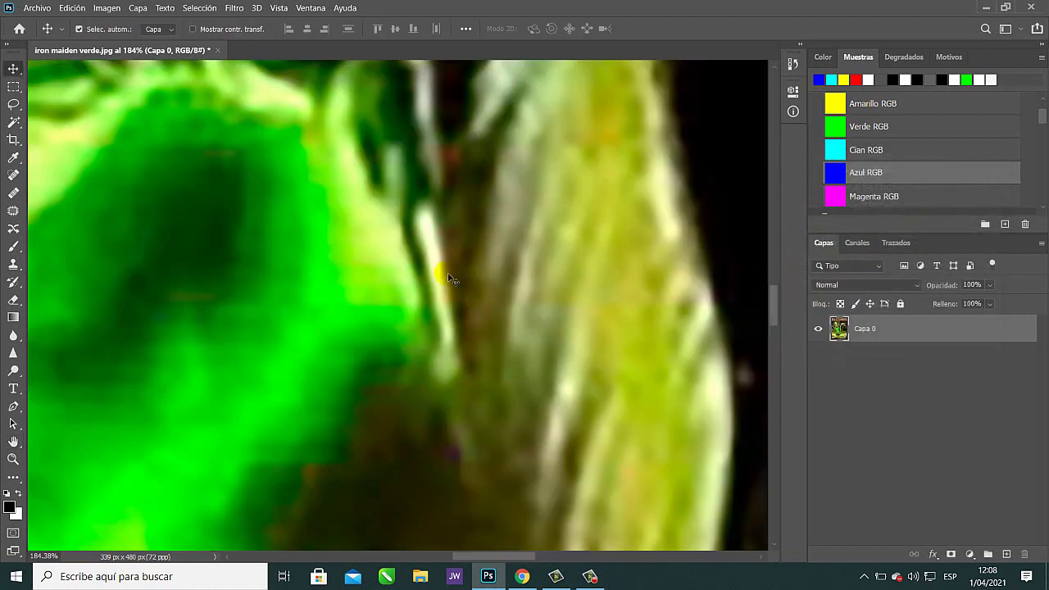
# Start the Unsharp Mask filter on the poster layer and show the creature's face in the filter preview at 33%.
pyautogui.press('z')
pyautogui.rightClick(432, 271)
pyautogui.click(449, 275)
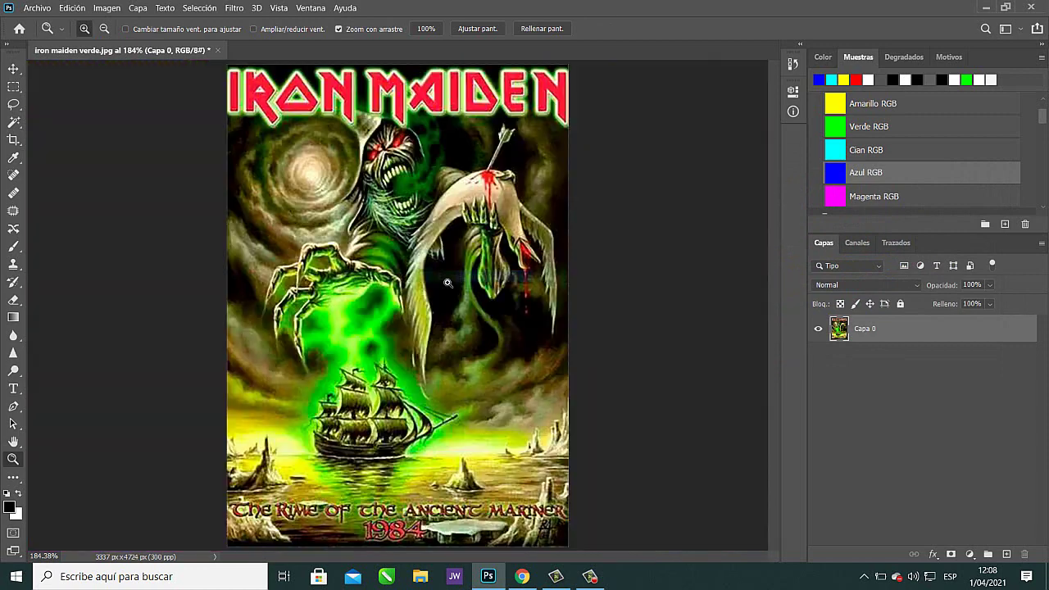
pyautogui.click(13, 68)
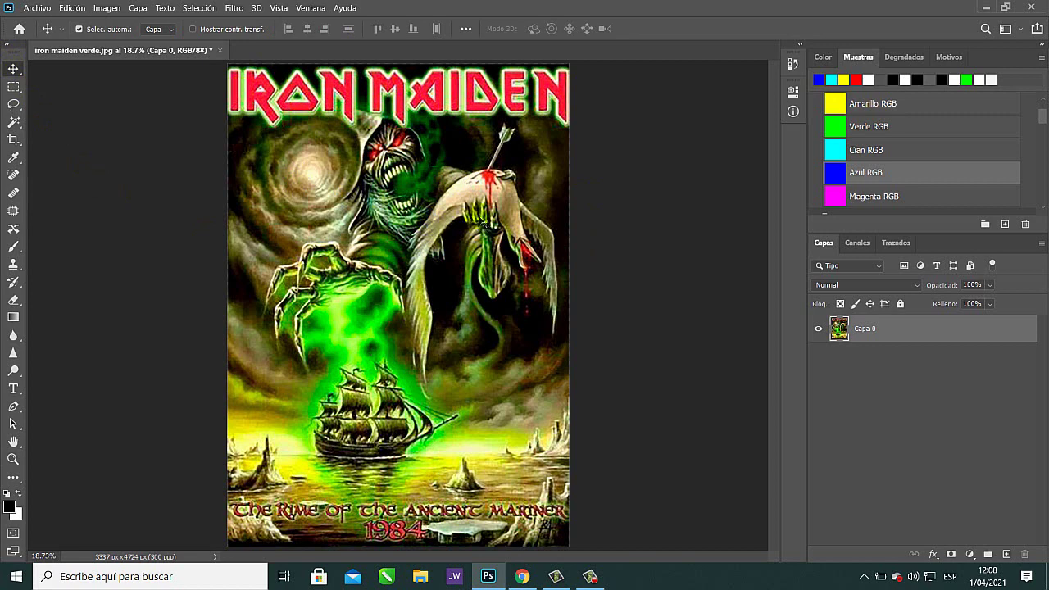
pyautogui.click(235, 9)
pyautogui.moveTo(259, 194)
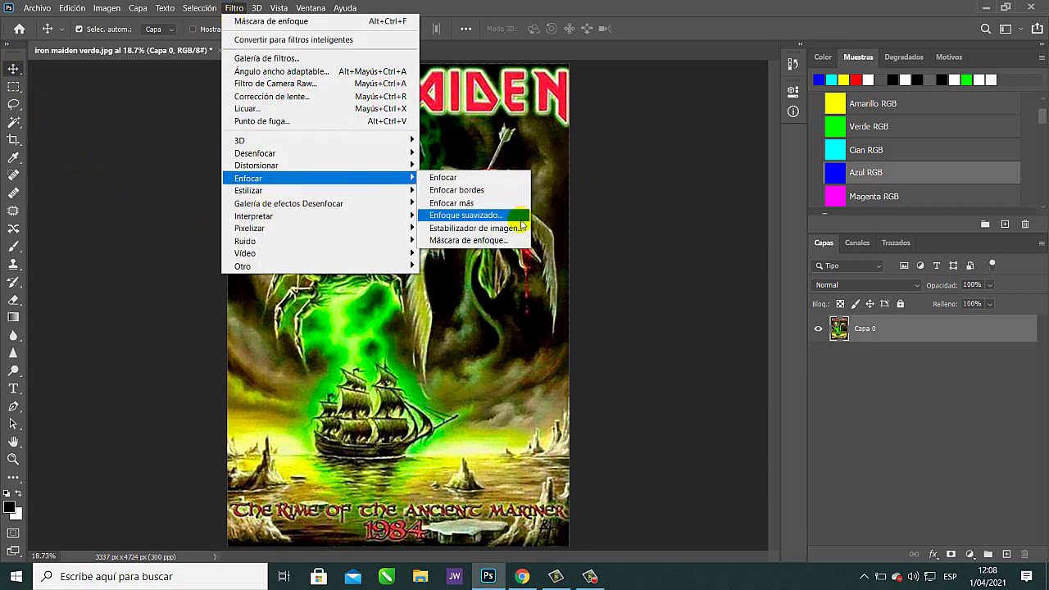
pyautogui.click(484, 240)
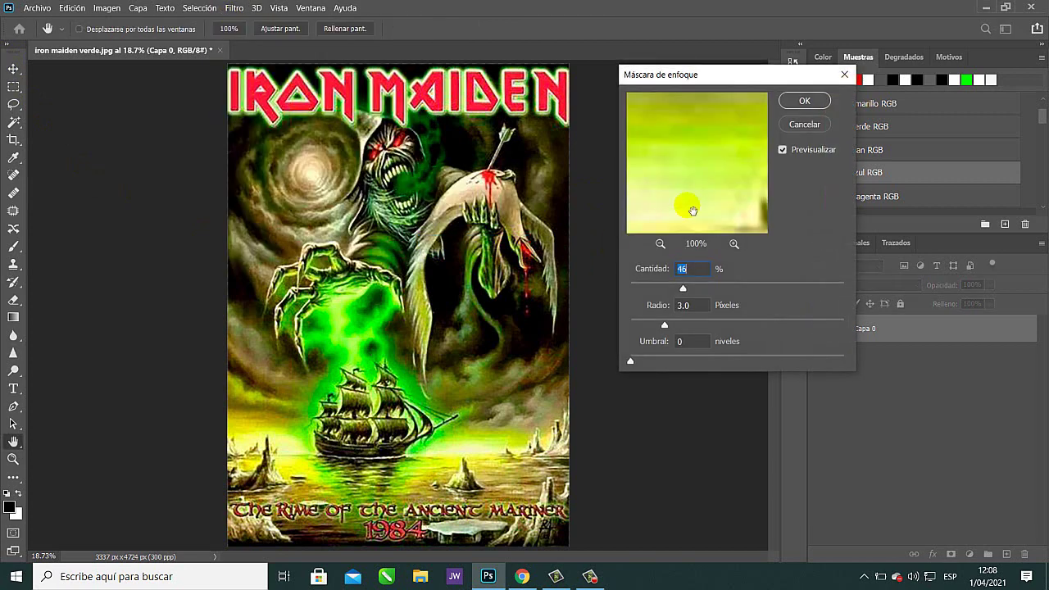
pyautogui.click(661, 244)
pyautogui.click(661, 244)
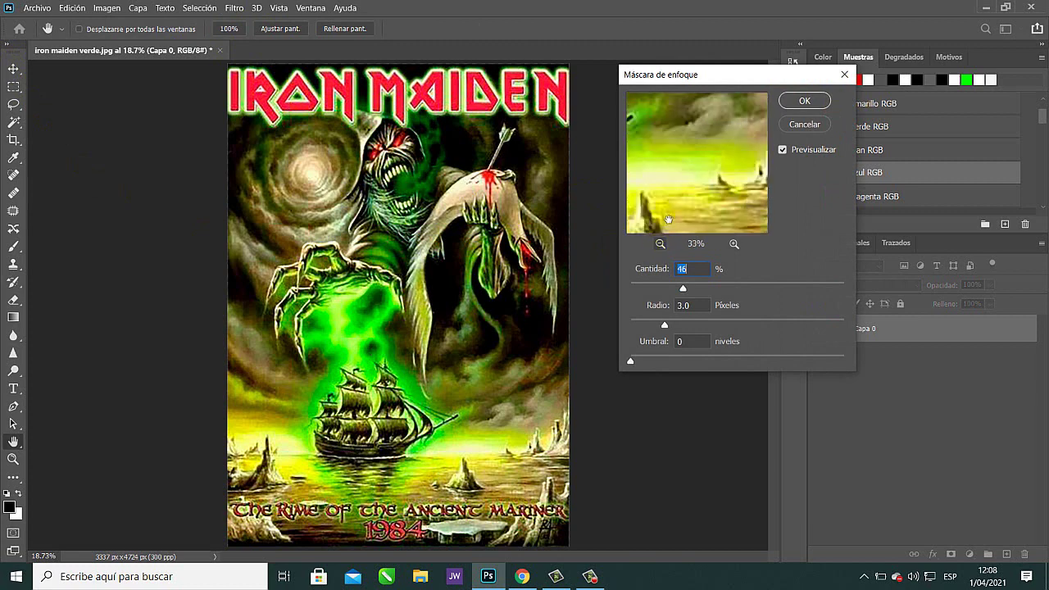
pyautogui.moveTo(762, 127); pyautogui.dragTo(928, 277)
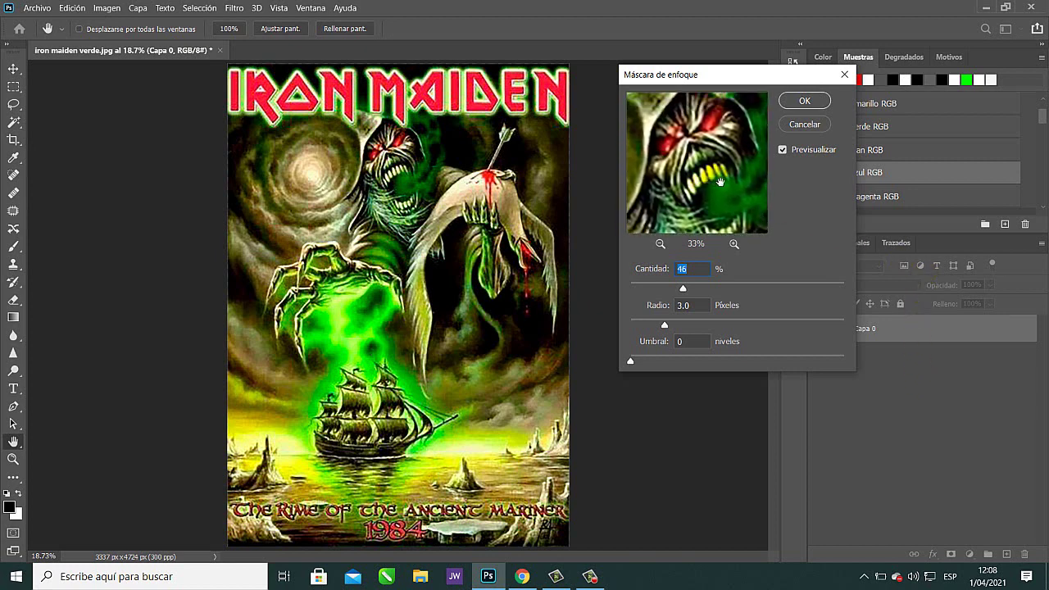
# Apply the Unsharp Mask with an amount of 73%, a radius of 3.4 pixels and a threshold of 0 levels.
pyautogui.click(685, 289)
pyautogui.moveTo(685, 288); pyautogui.dragTo(688, 288)
pyautogui.moveTo(664, 325); pyautogui.dragTo(668, 326)
pyautogui.click(682, 305)
pyautogui.moveTo(688, 288); pyautogui.dragTo(709, 290)
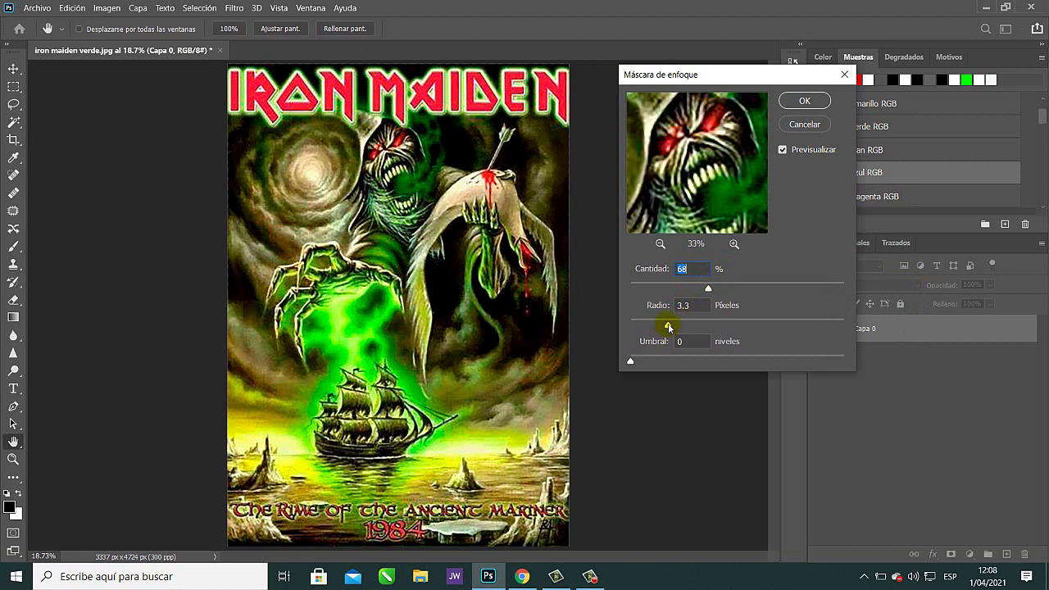
pyautogui.moveTo(667, 326); pyautogui.dragTo(662, 326)
pyautogui.moveTo(661, 325); pyautogui.dragTo(669, 325)
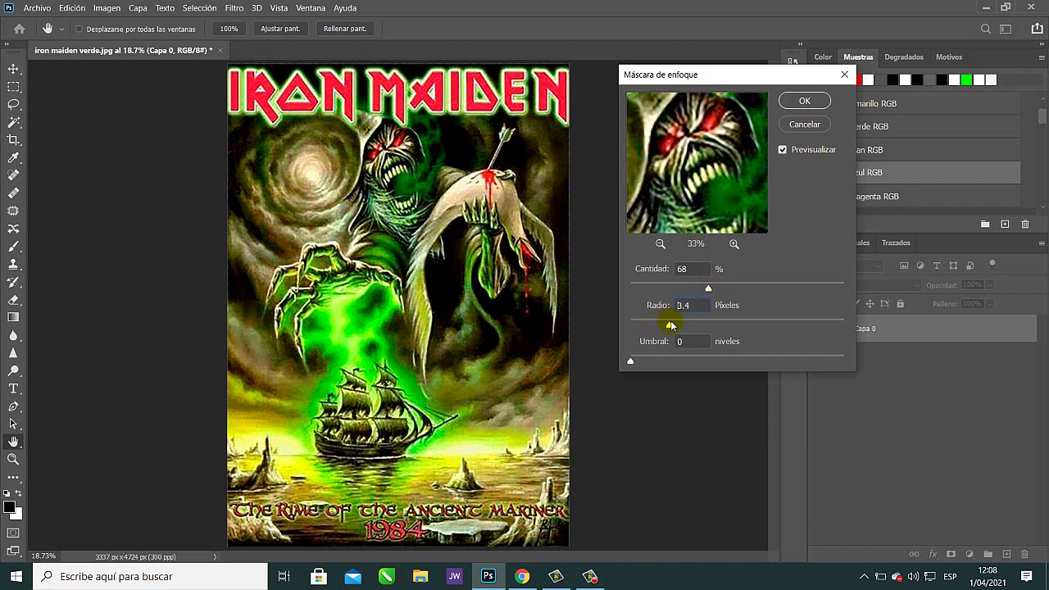
pyautogui.click(714, 288)
pyautogui.moveTo(742, 228); pyautogui.dragTo(709, 192)
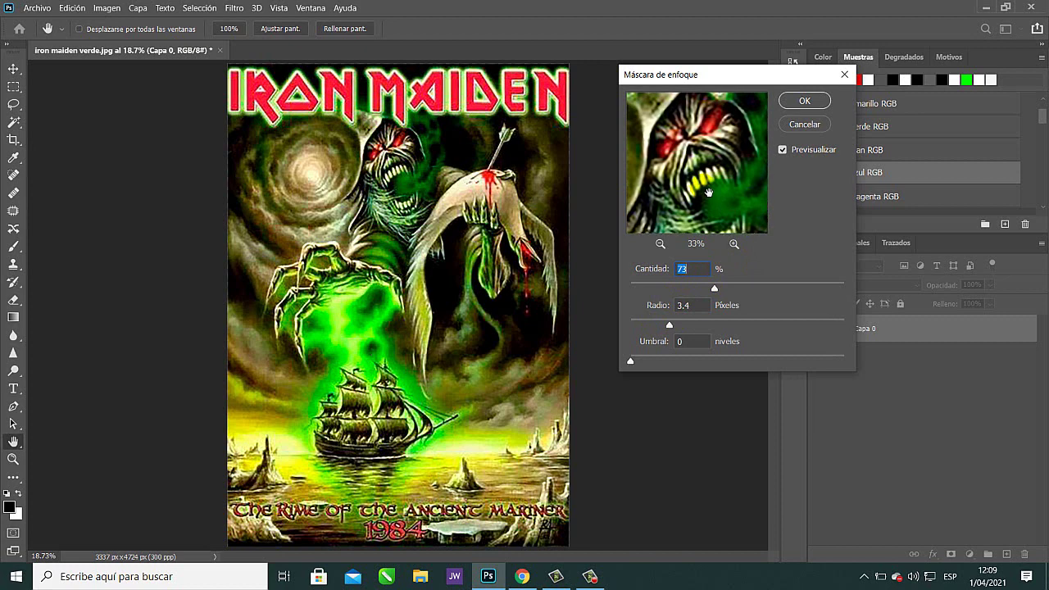
pyautogui.click(733, 244)
pyautogui.click(733, 245)
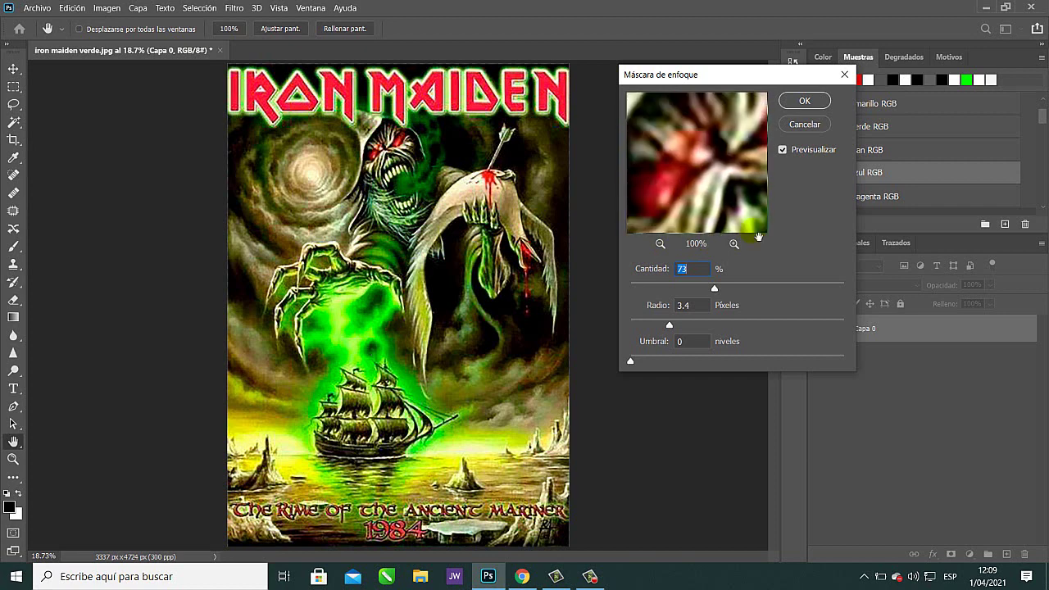
pyautogui.click(711, 200)
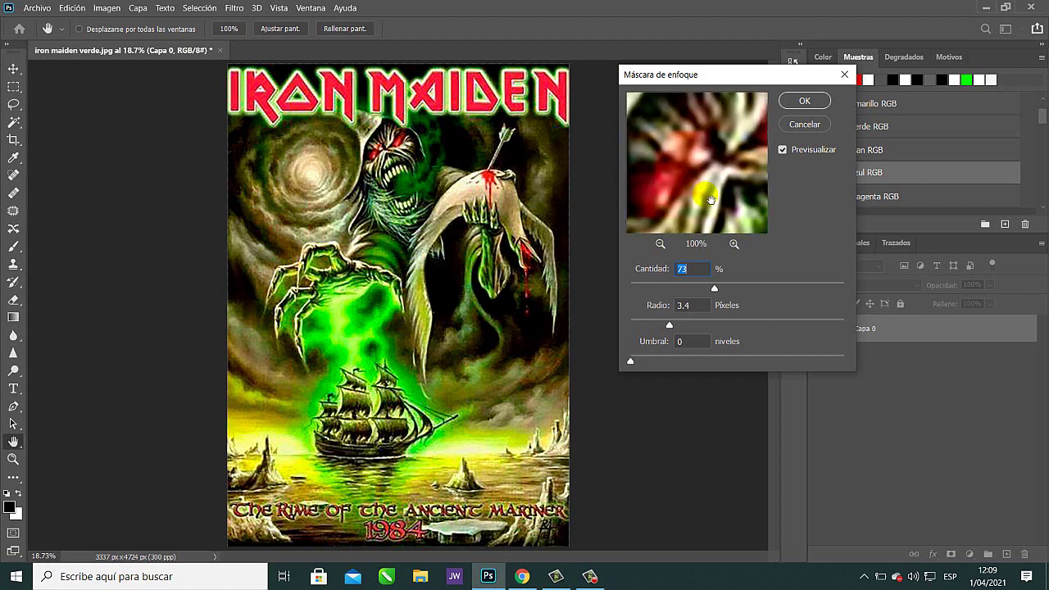
pyautogui.click(804, 100)
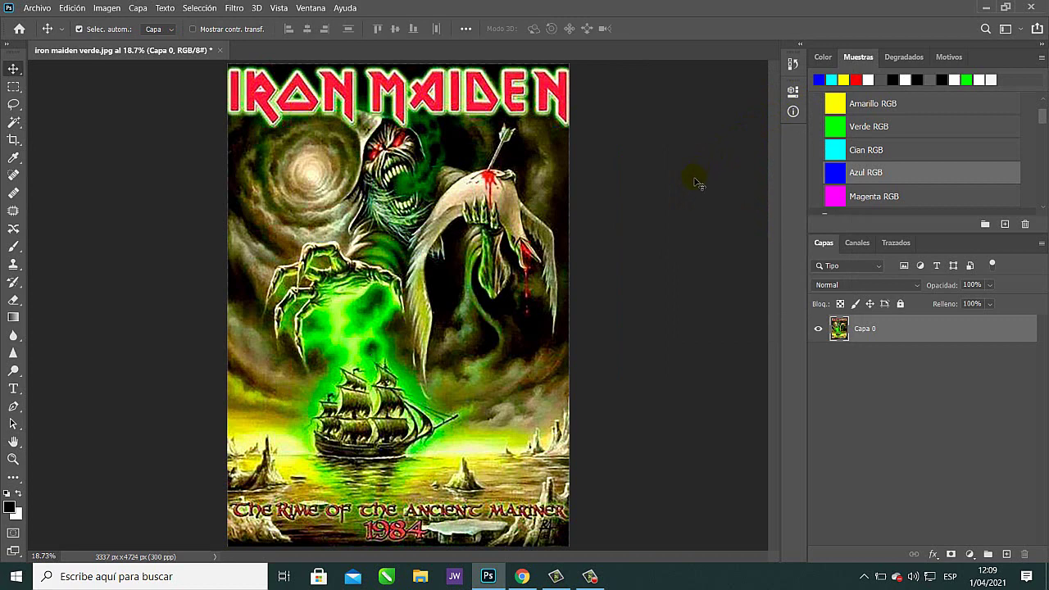
# Duplicate the sharpened layer and set the saturation of the reds to +50 in a Hue/Saturation adjustment on the copy.
pyautogui.hotkey('ctrl', 'j')
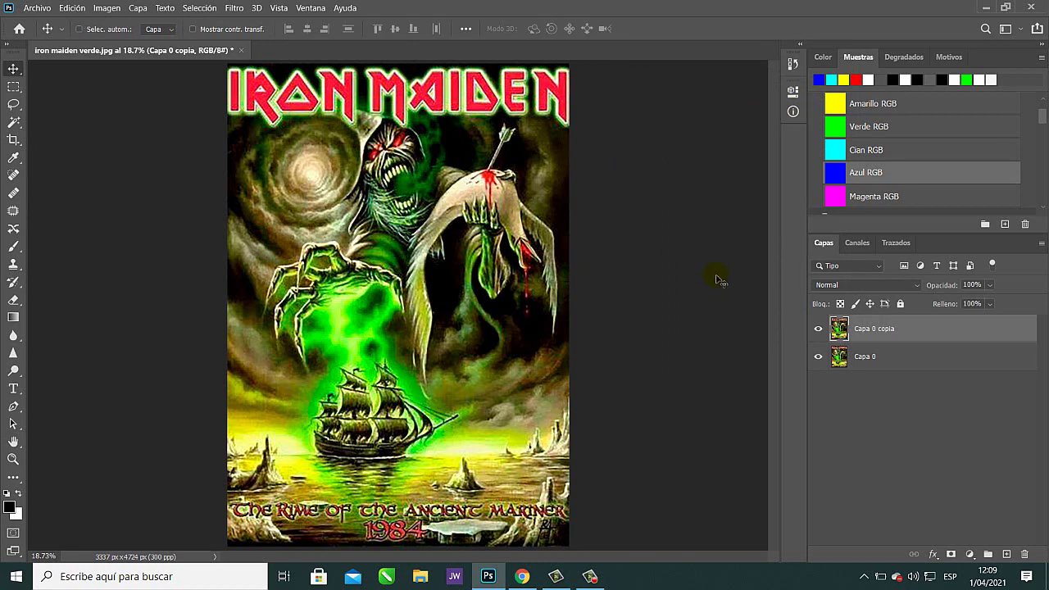
pyautogui.hotkey('ctrl', 'u')
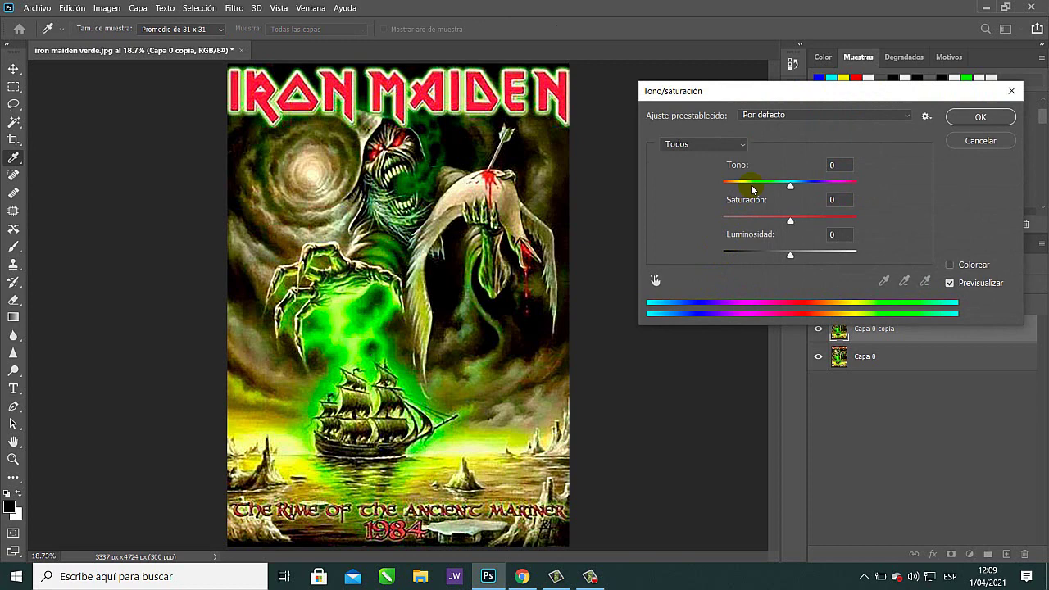
pyautogui.click(721, 145)
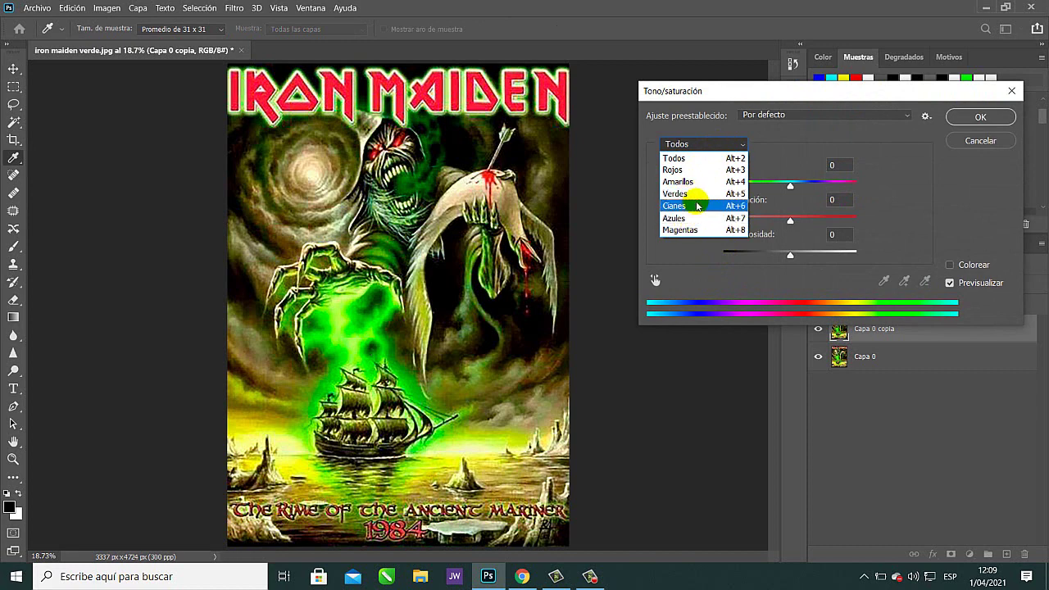
pyautogui.click(693, 170)
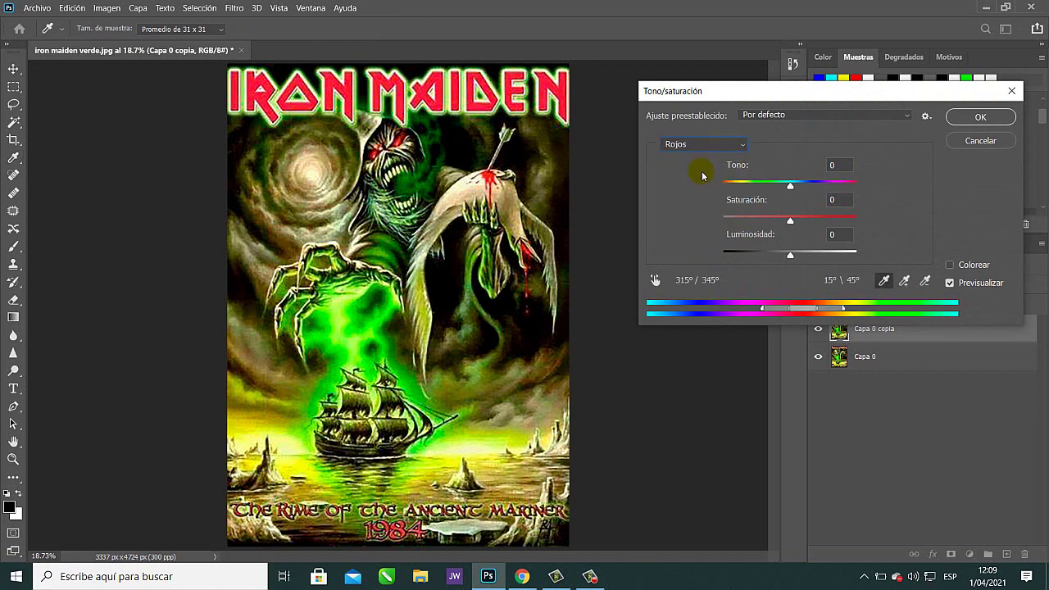
pyautogui.click(842, 204)
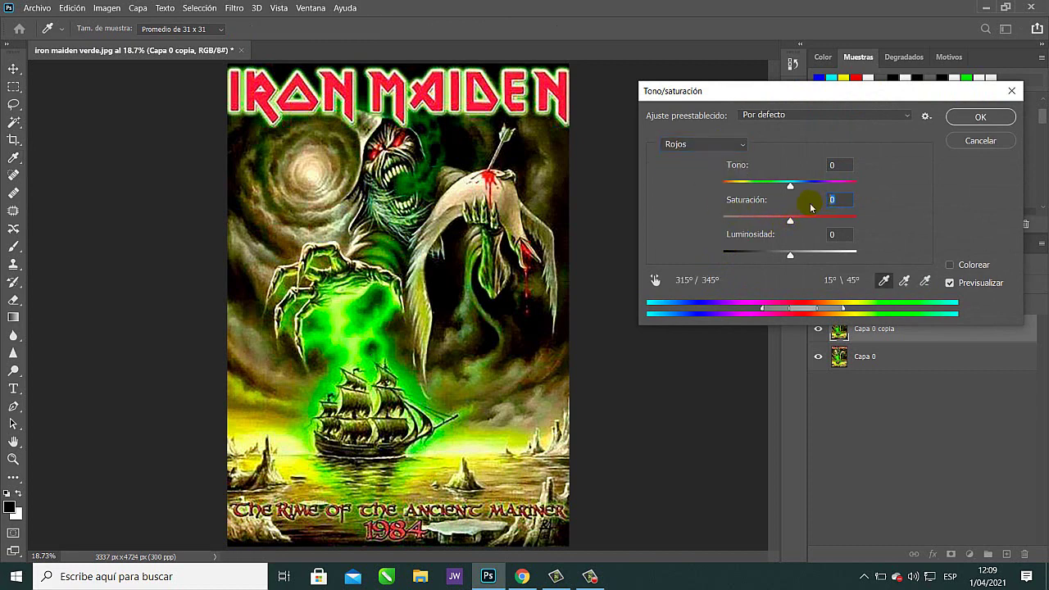
pyautogui.write('50')
# Set the saturation of the yellows and the greens to +50 each in the Hue/Saturation adjustment.
pyautogui.click(713, 145)
pyautogui.click(695, 171)
pyautogui.press('Down')
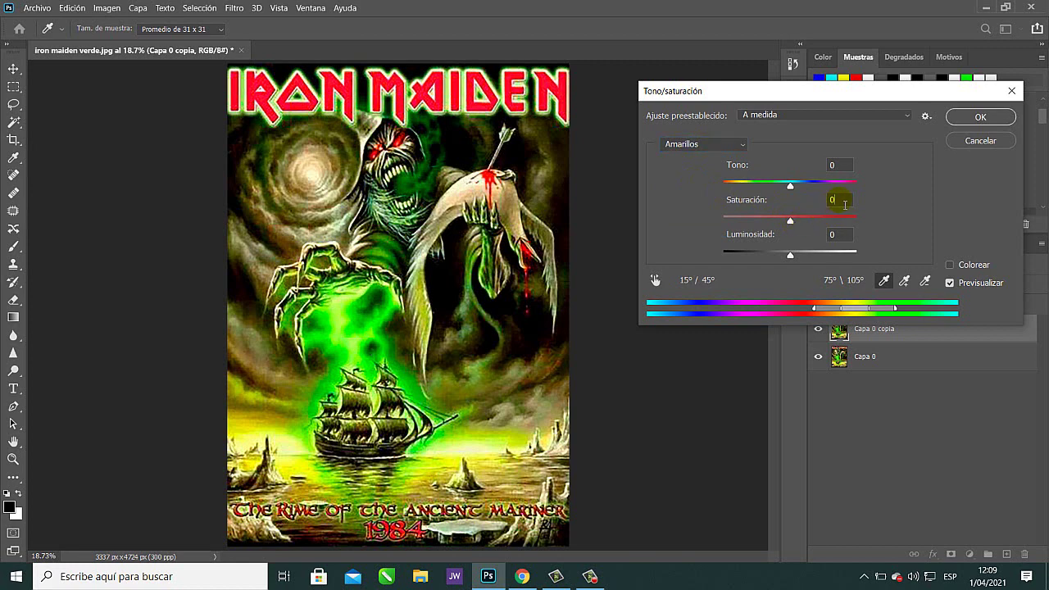
pyautogui.write('50')
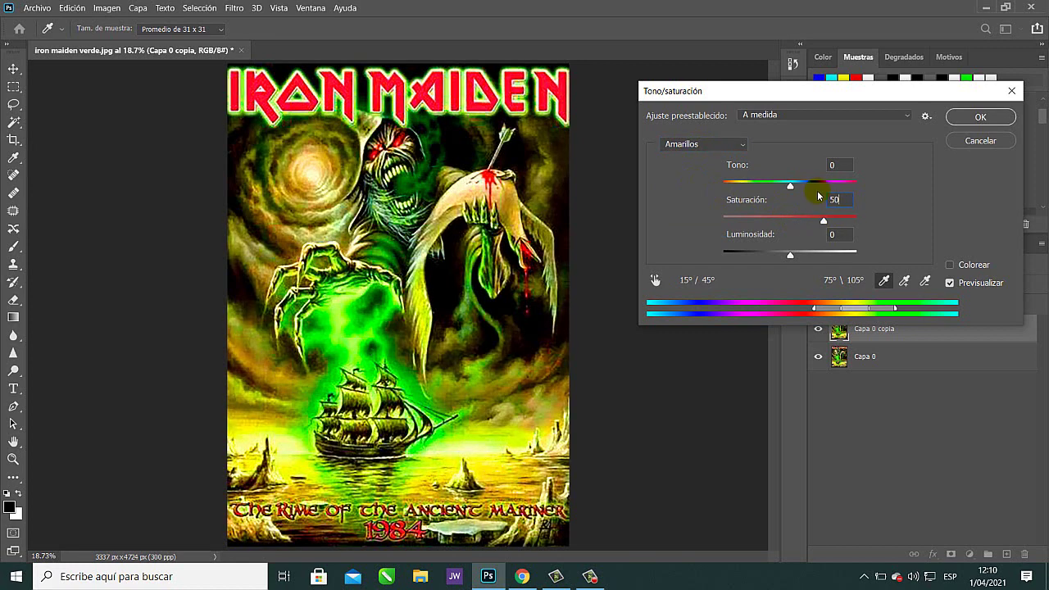
pyautogui.click(734, 145)
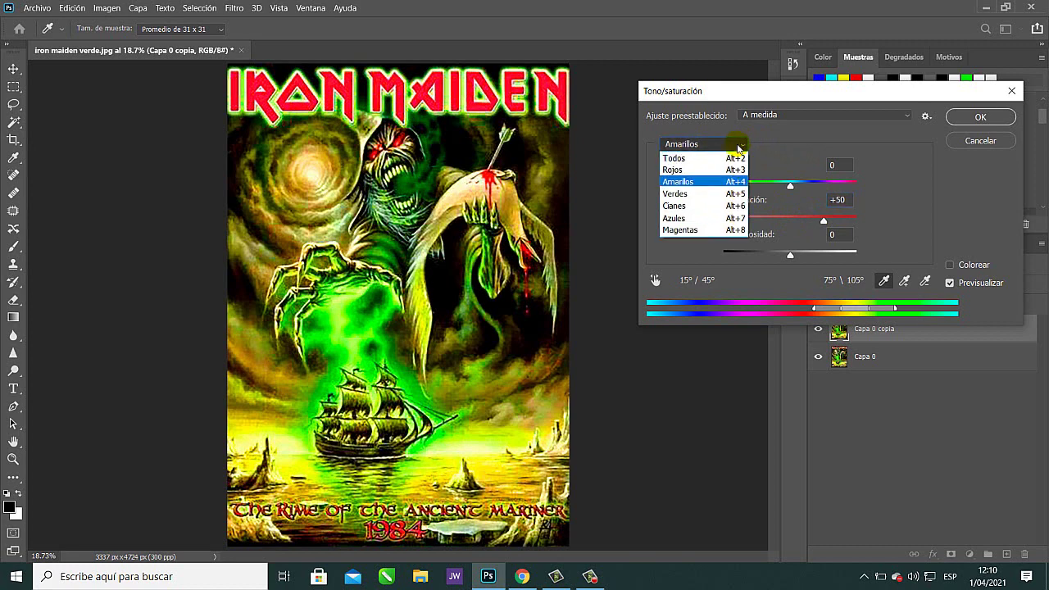
pyautogui.click(703, 195)
pyautogui.click(830, 200)
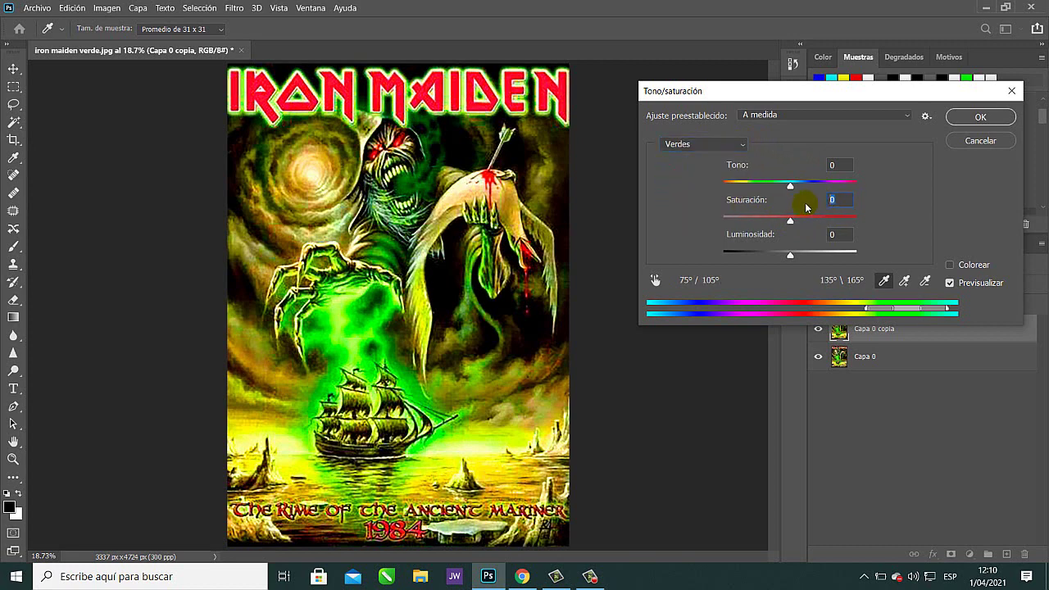
pyautogui.write('50')
# Set the saturation of the cyans and the blues to +50 each in the Hue/Saturation adjustment.
pyautogui.click(734, 145)
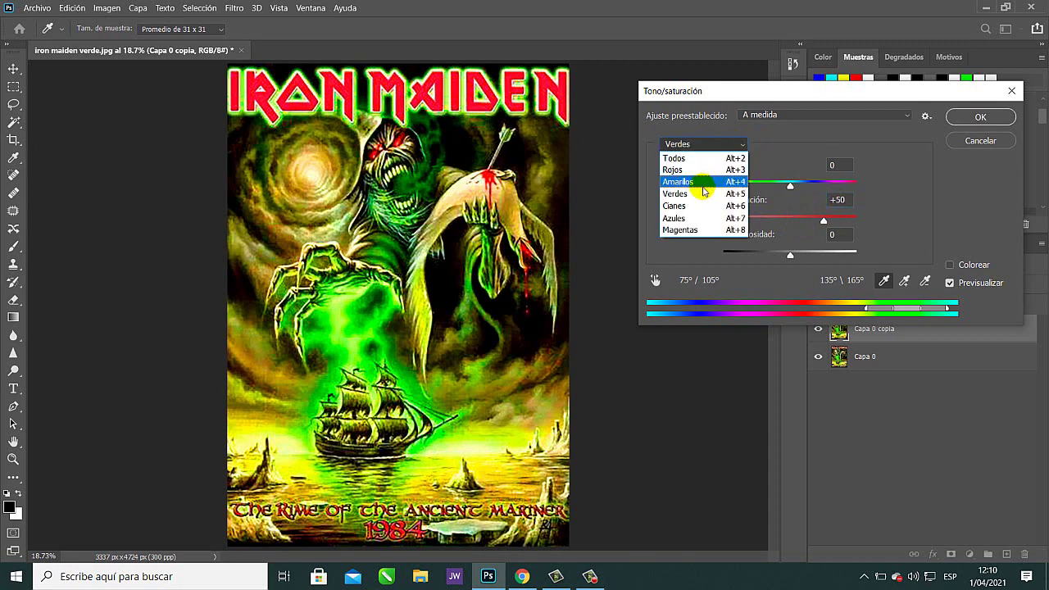
pyautogui.click(699, 206)
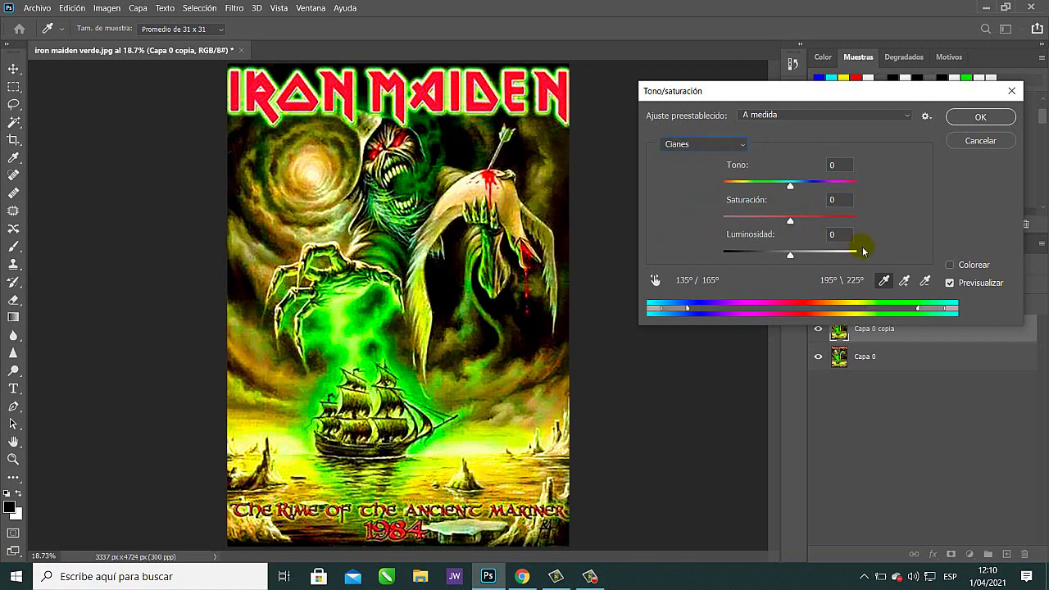
pyautogui.click(844, 204)
pyautogui.write('50')
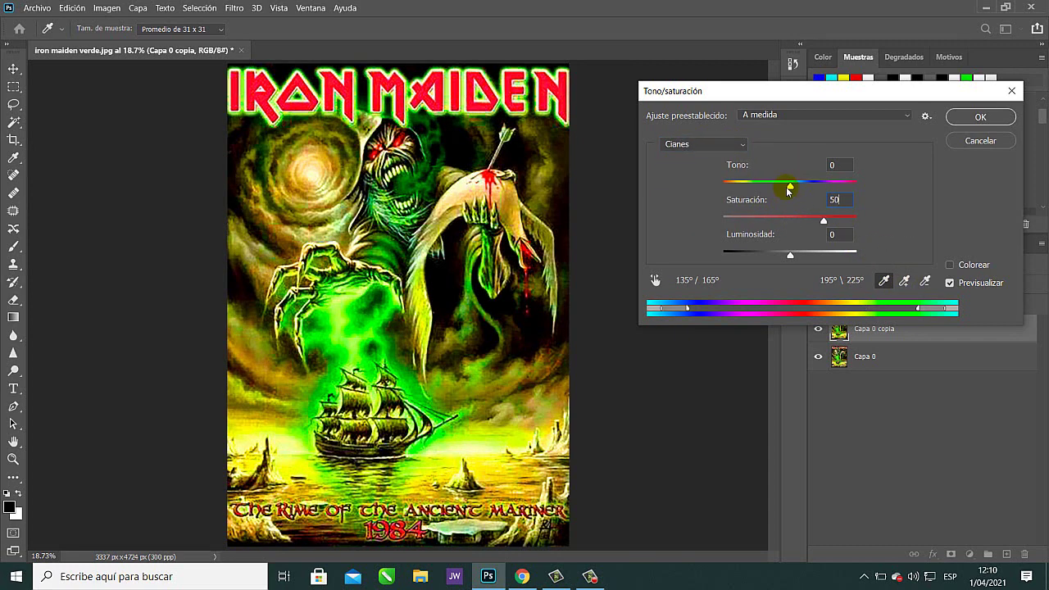
pyautogui.click(693, 145)
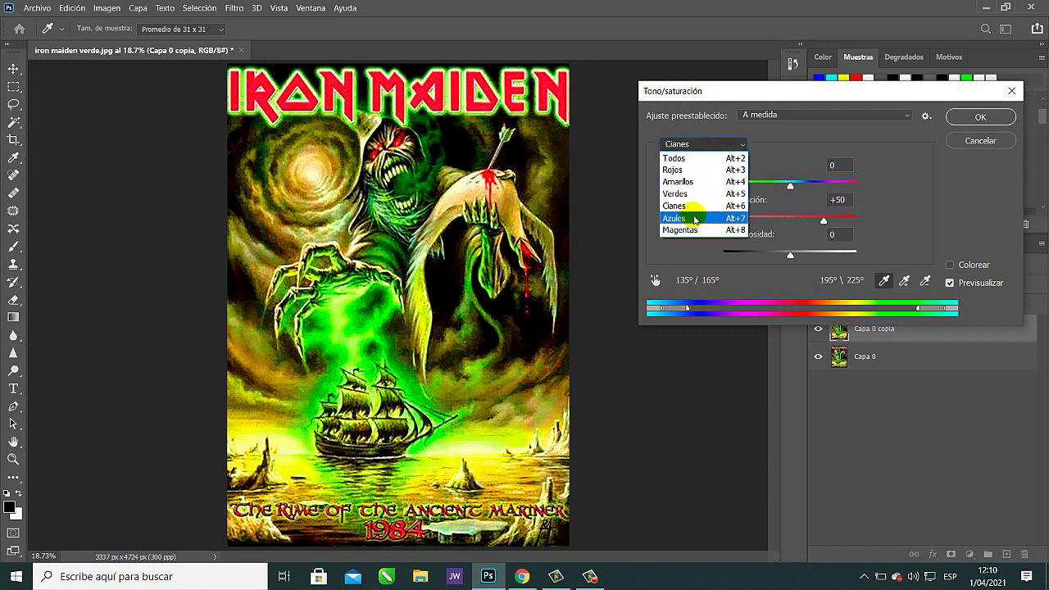
pyautogui.click(698, 218)
pyautogui.click(848, 207)
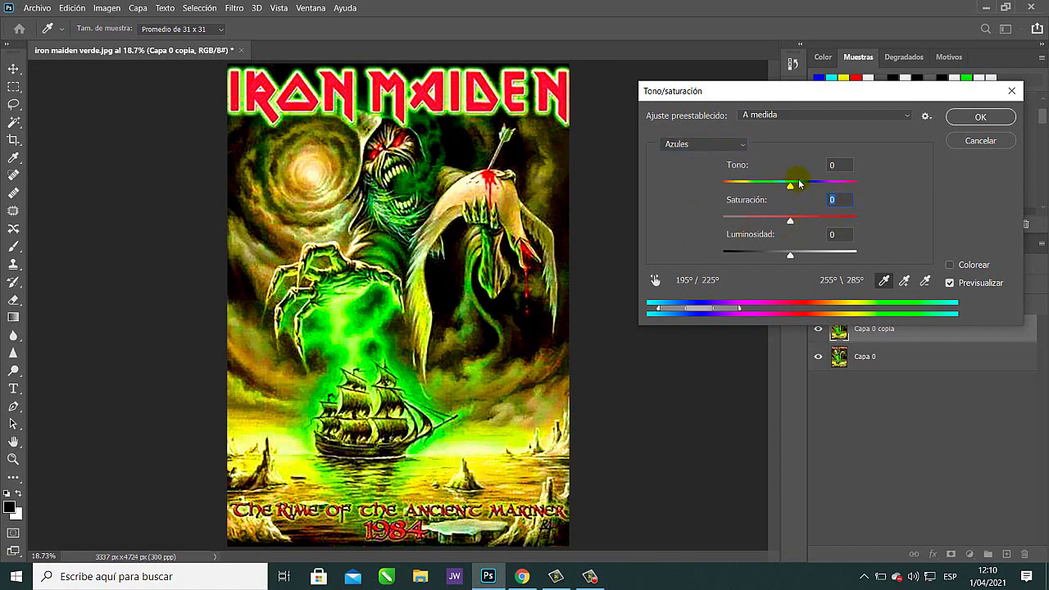
pyautogui.write('50')
# Set the saturation of the magentas to +50 in the Hue/Saturation adjustment.
pyautogui.click(742, 144)
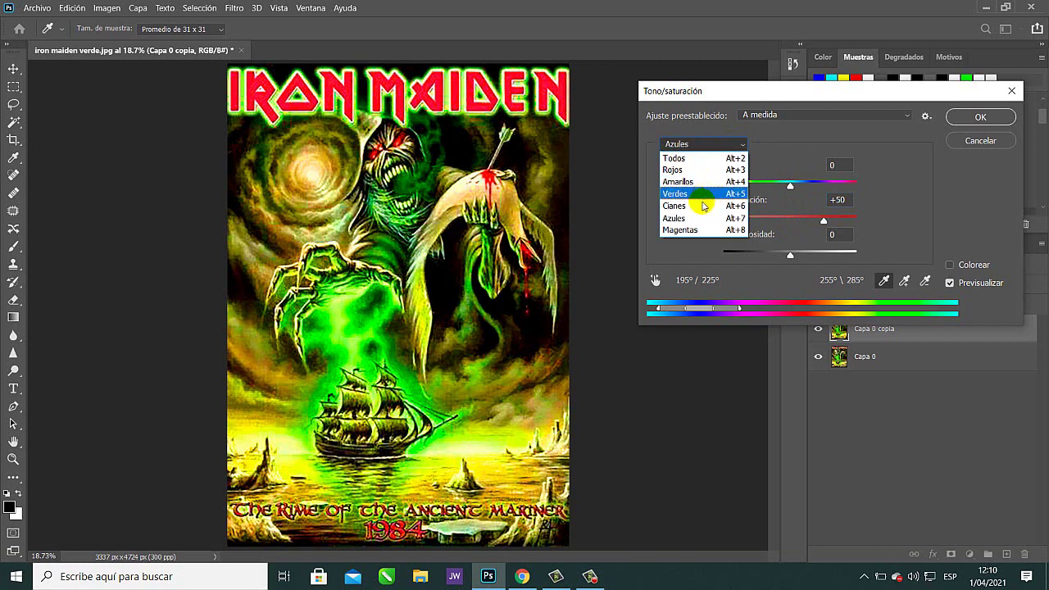
pyautogui.click(693, 230)
pyautogui.click(846, 209)
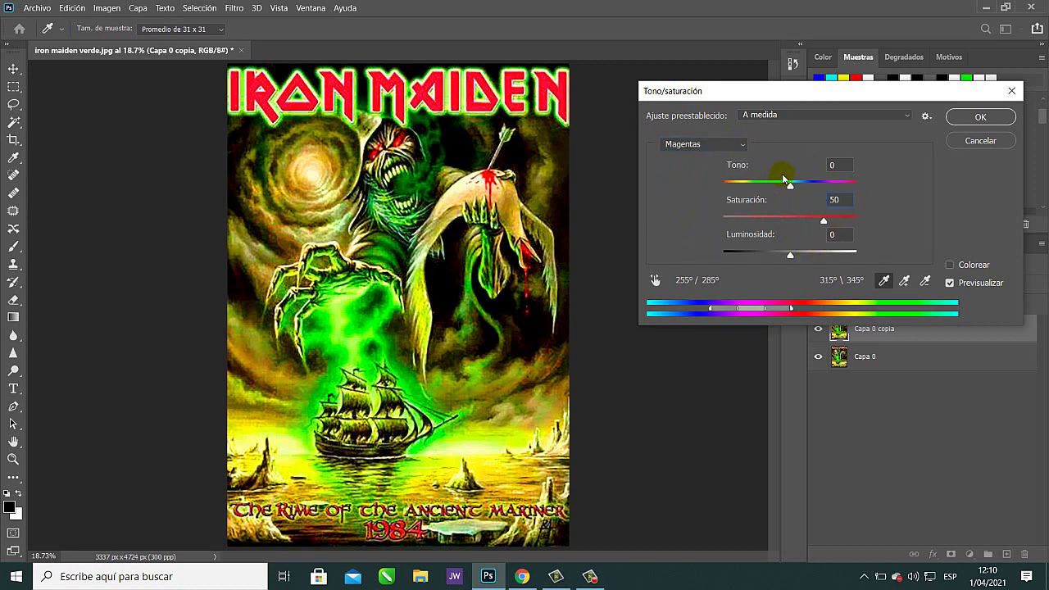
# Compare the poster with and without the Hue/Saturation preview, set the yellows' saturation to +20 and apply the adjustment.
pyautogui.moveTo(788, 95); pyautogui.dragTo(767, 202)
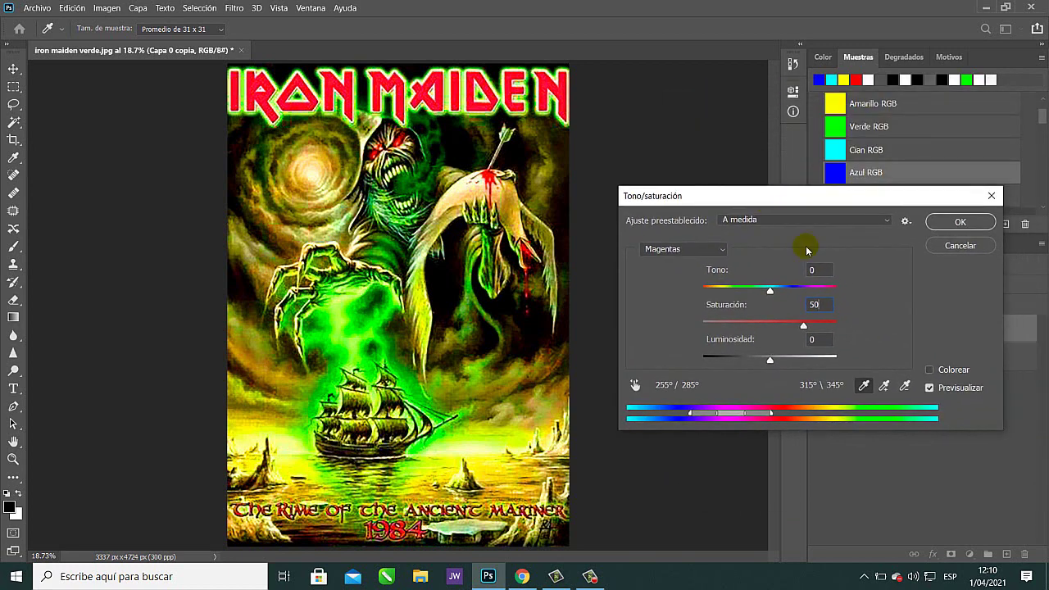
pyautogui.click(929, 388)
pyautogui.click(931, 392)
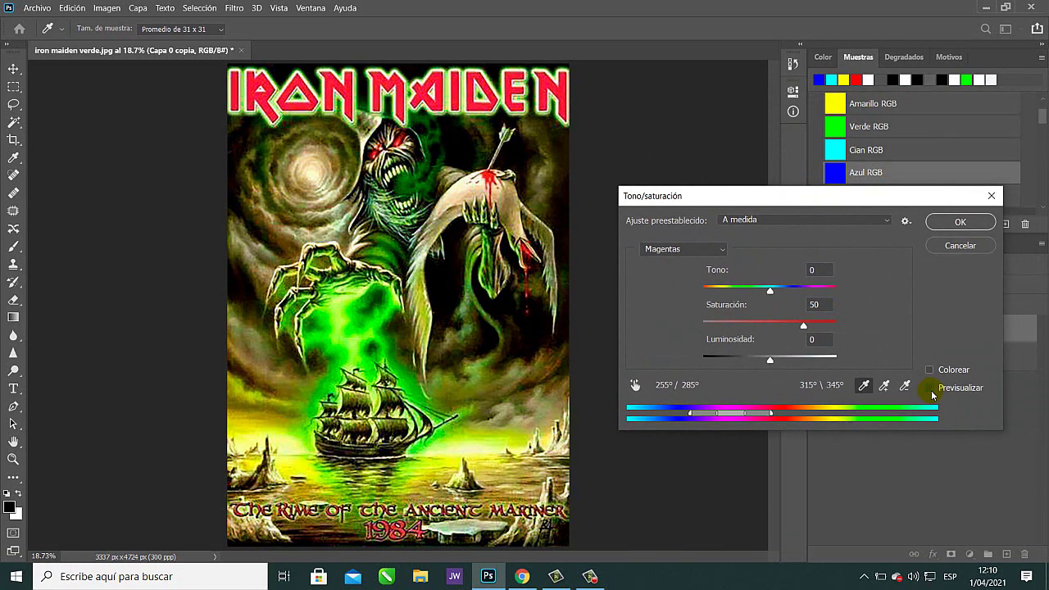
pyautogui.click(932, 391)
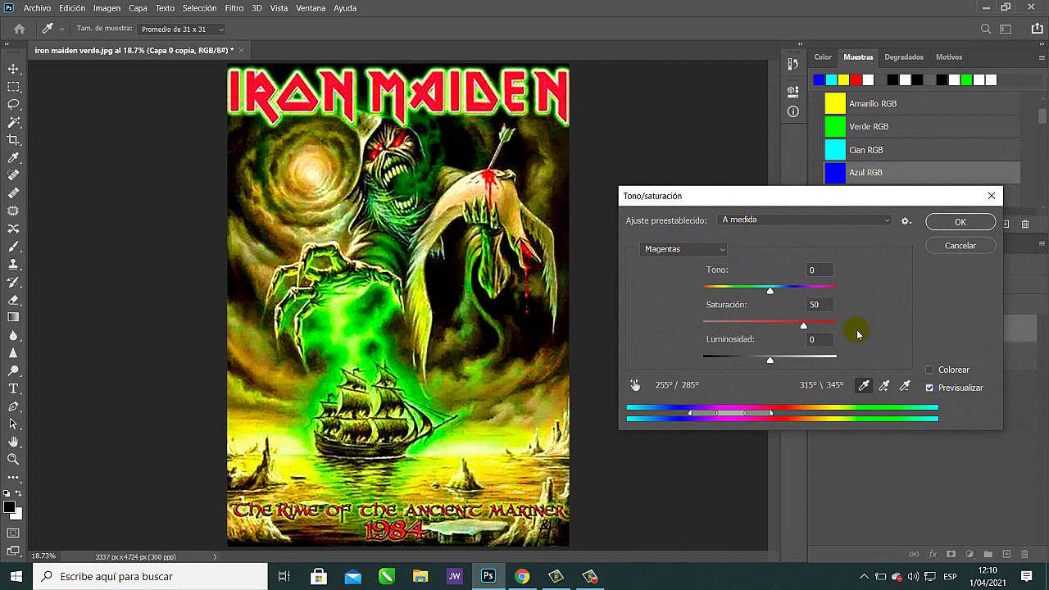
pyautogui.click(682, 249)
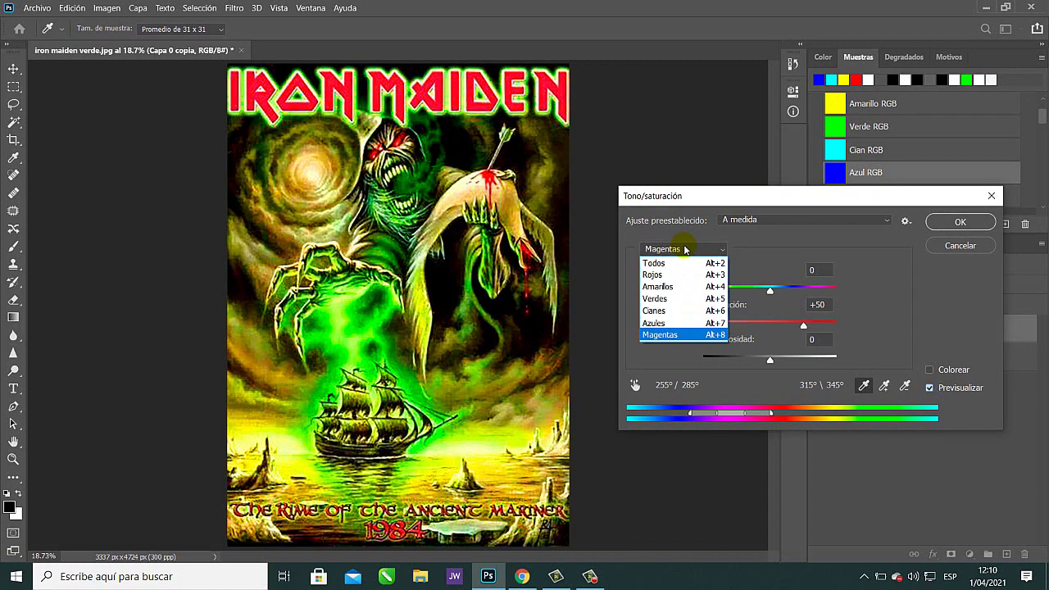
pyautogui.click(666, 286)
pyautogui.click(772, 305)
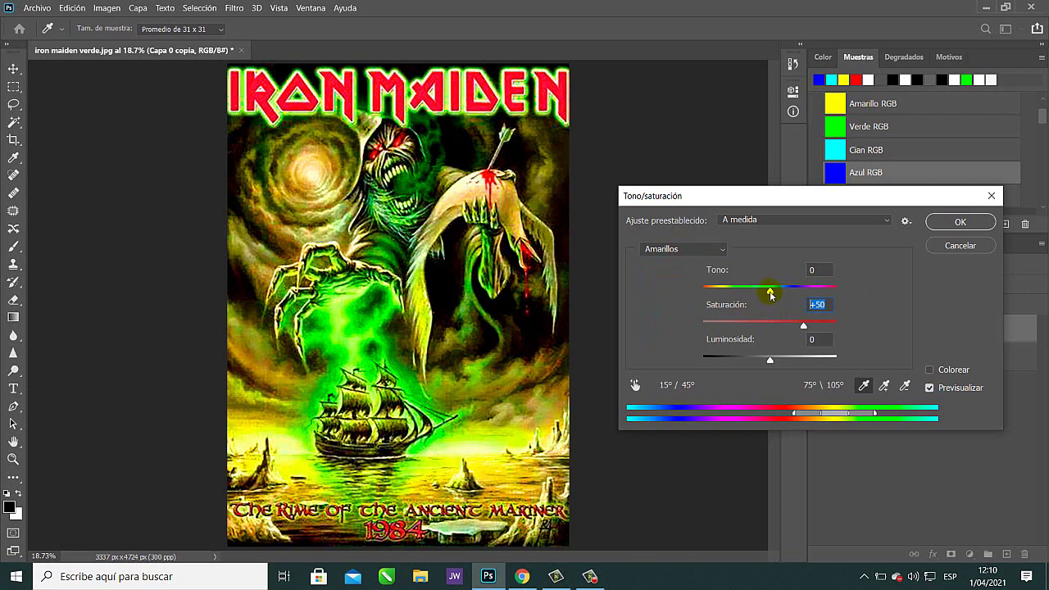
pyautogui.write('20')
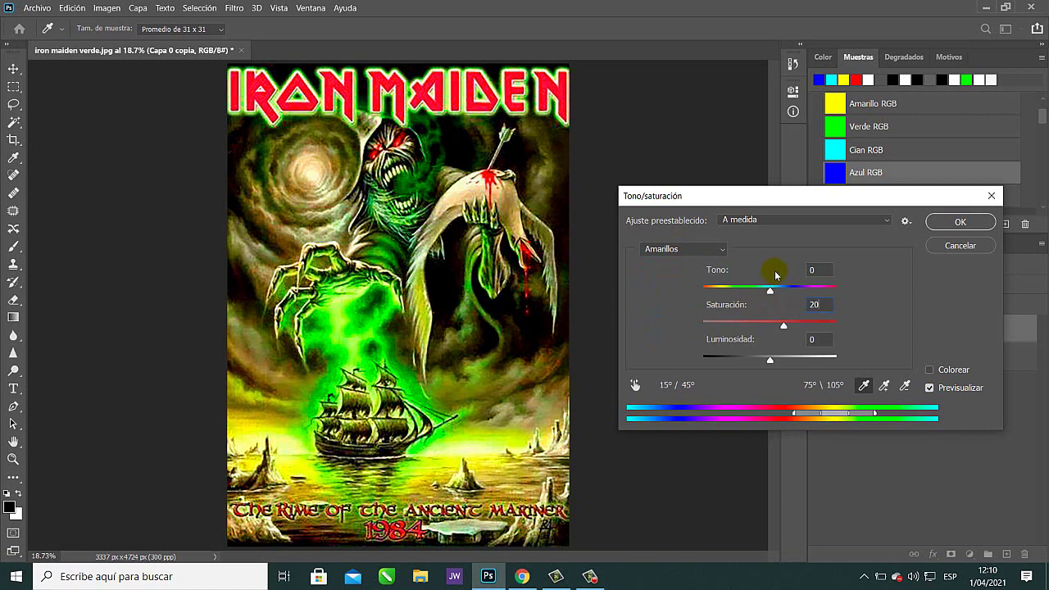
pyautogui.click(931, 388)
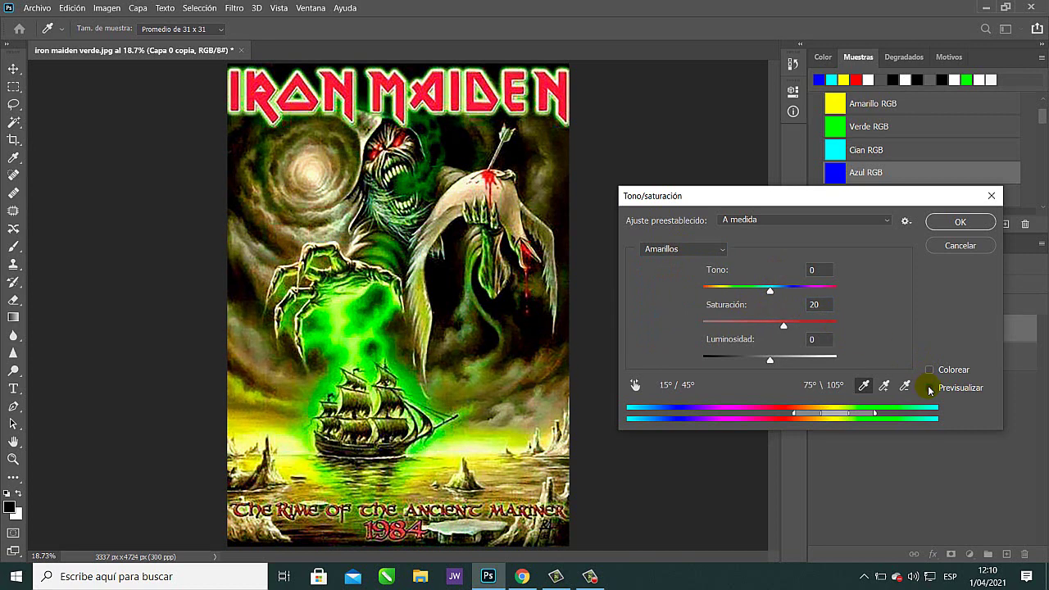
pyautogui.click(931, 389)
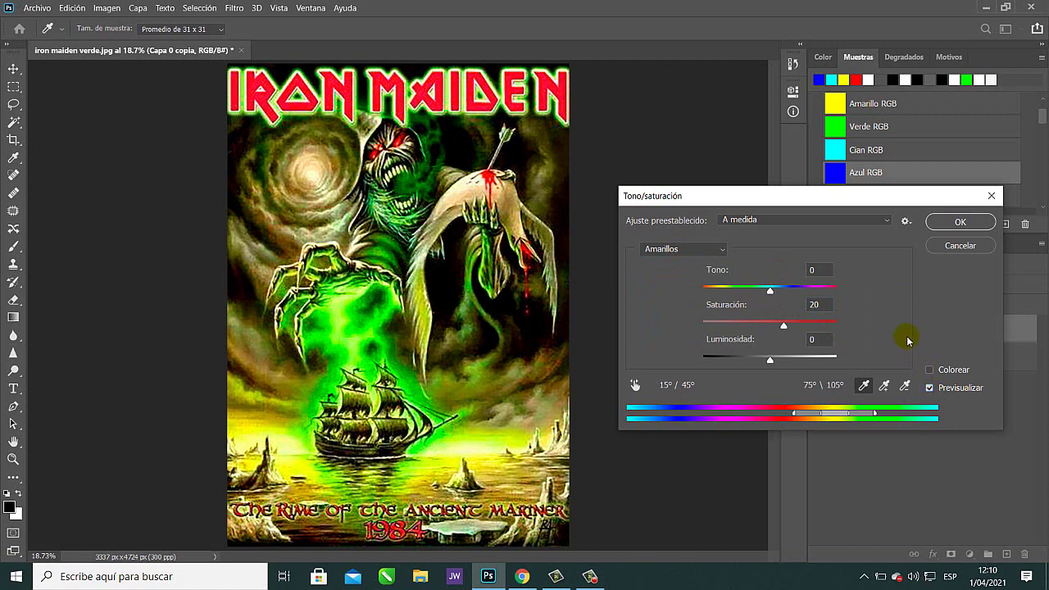
pyautogui.click(959, 223)
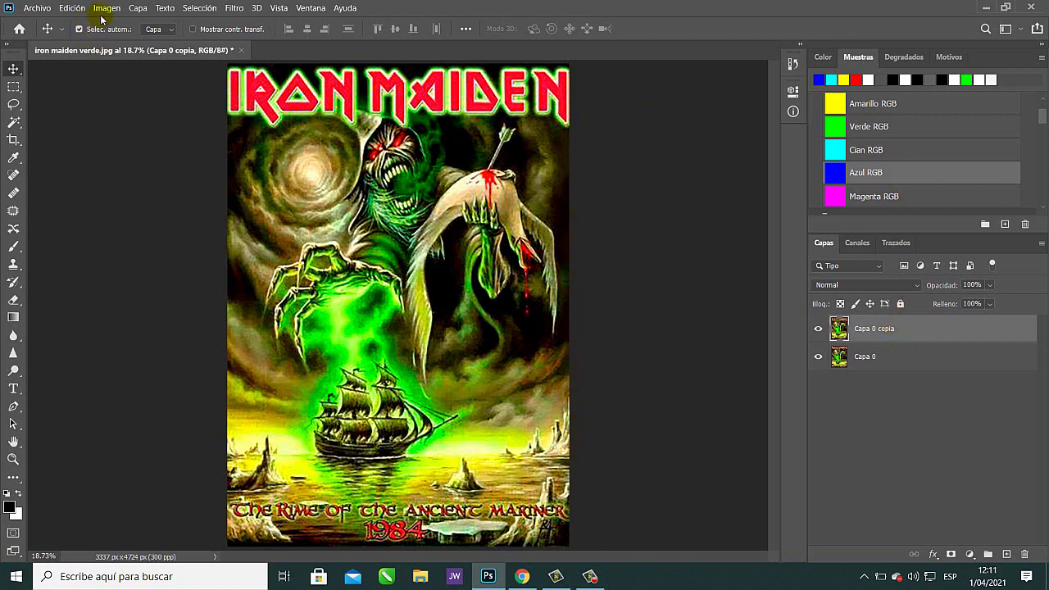
# Try placing the single brush-edged frame image from the IMAGENES folder as an embedded element, and delete its layer.
pyautogui.click(37, 7)
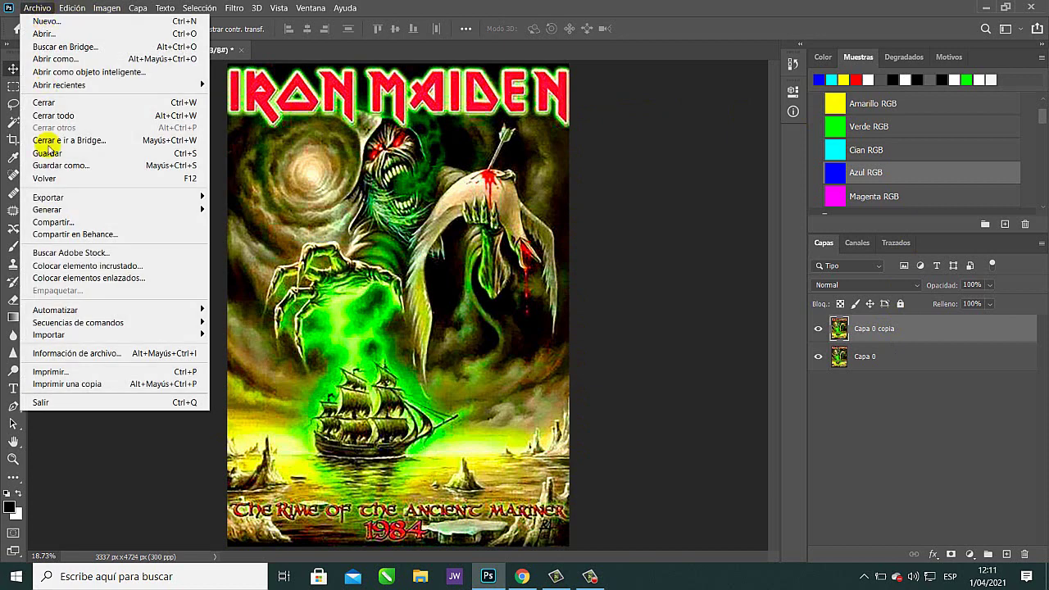
pyautogui.click(121, 268)
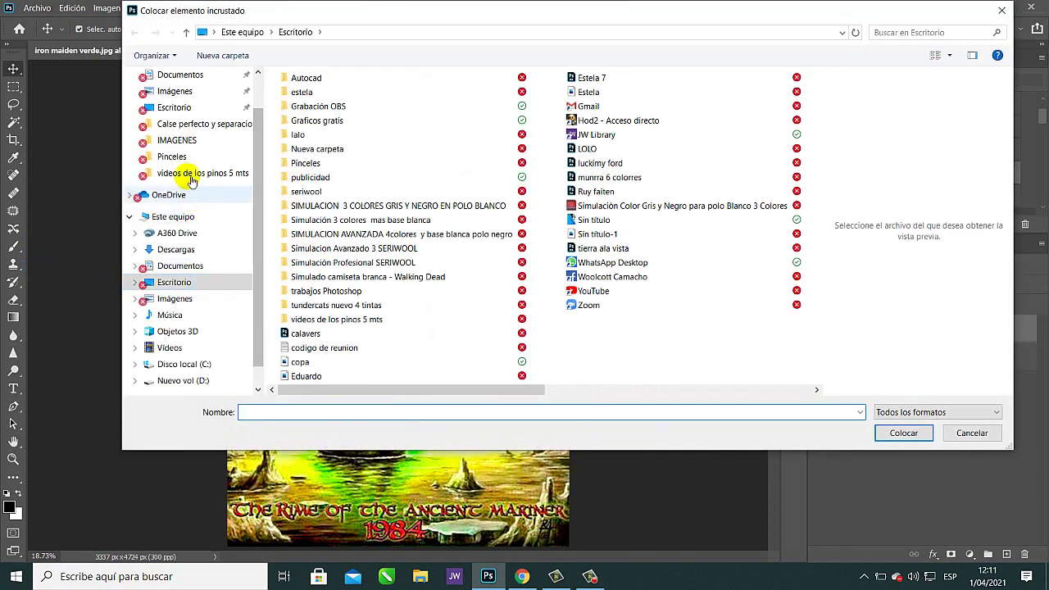
pyautogui.click(195, 142)
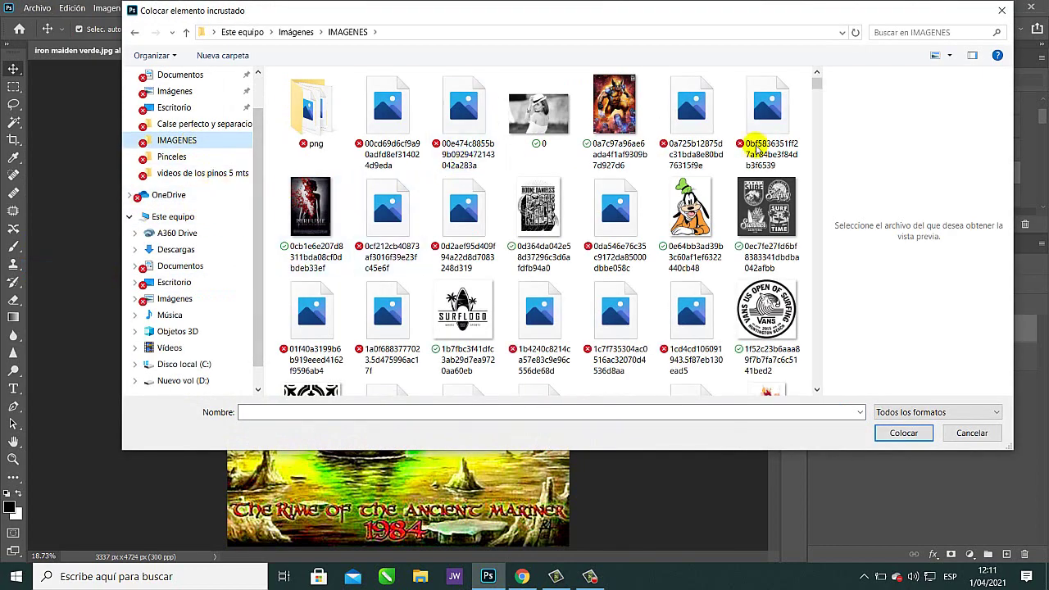
pyautogui.click(960, 34)
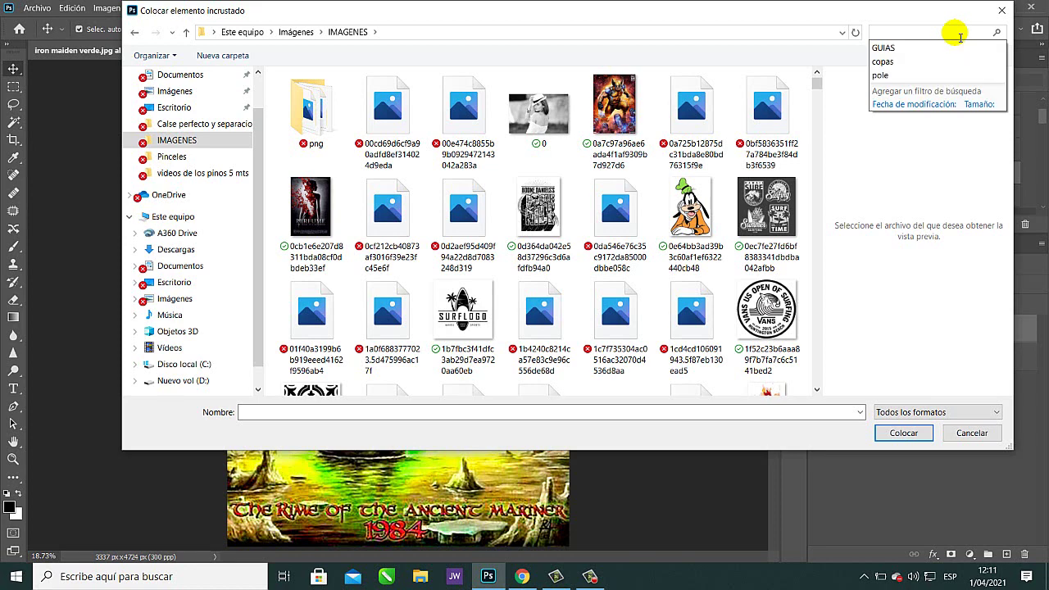
pyautogui.click(911, 63)
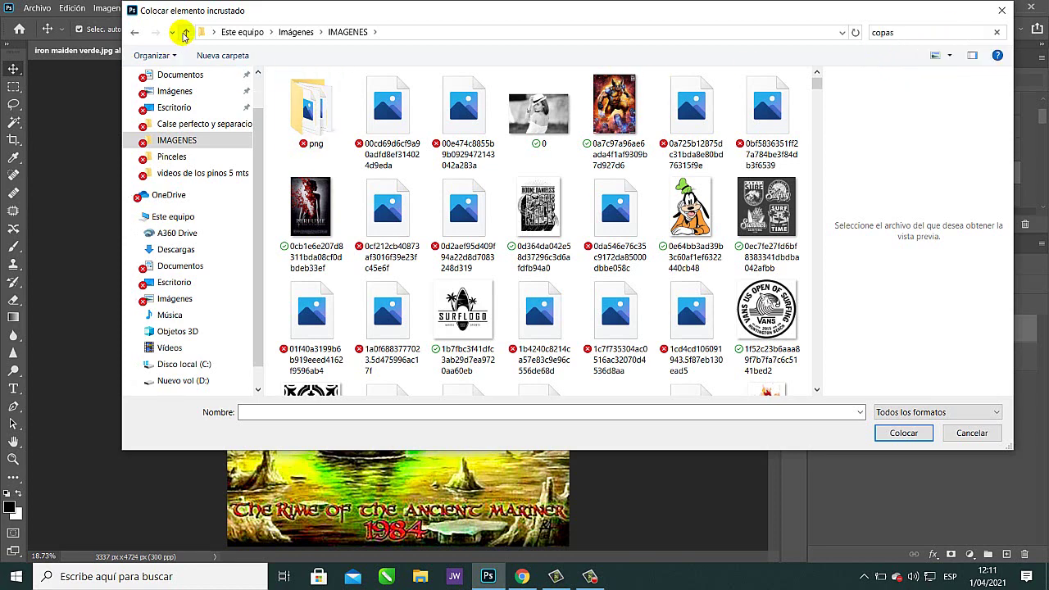
pyautogui.press('BackSpace')
pyautogui.press('BackSpace')
pyautogui.press('BackSpace')
pyautogui.press('BackSpace')
pyautogui.press('BackSpace')
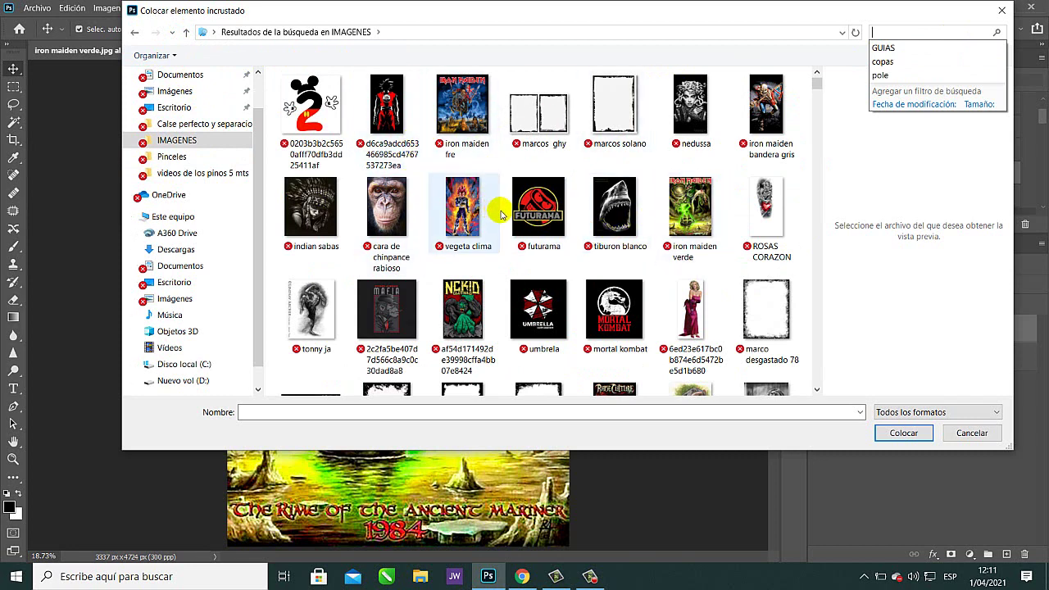
pyautogui.click(777, 317)
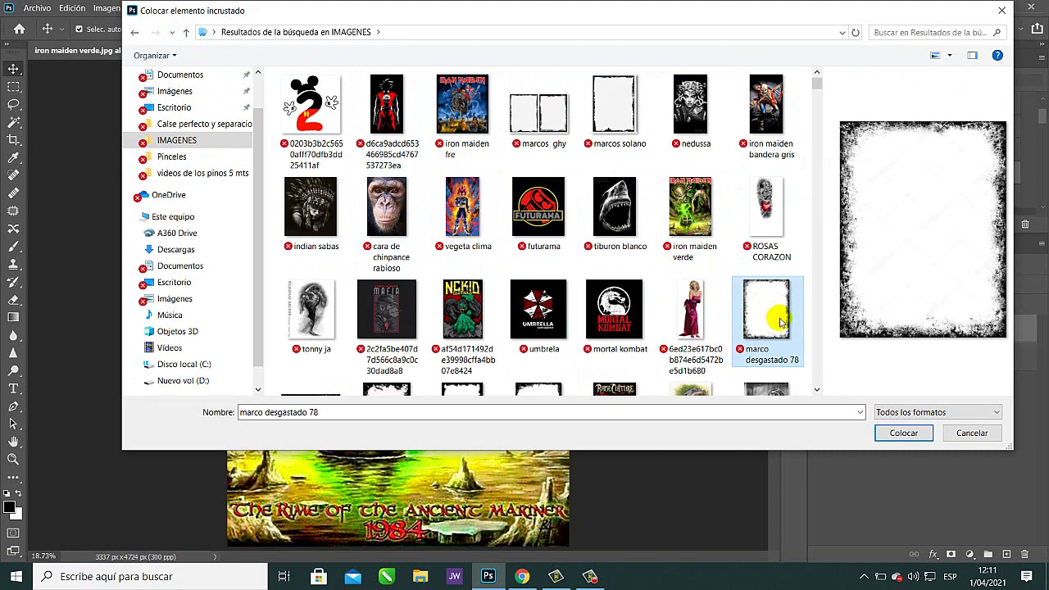
pyautogui.click(611, 112)
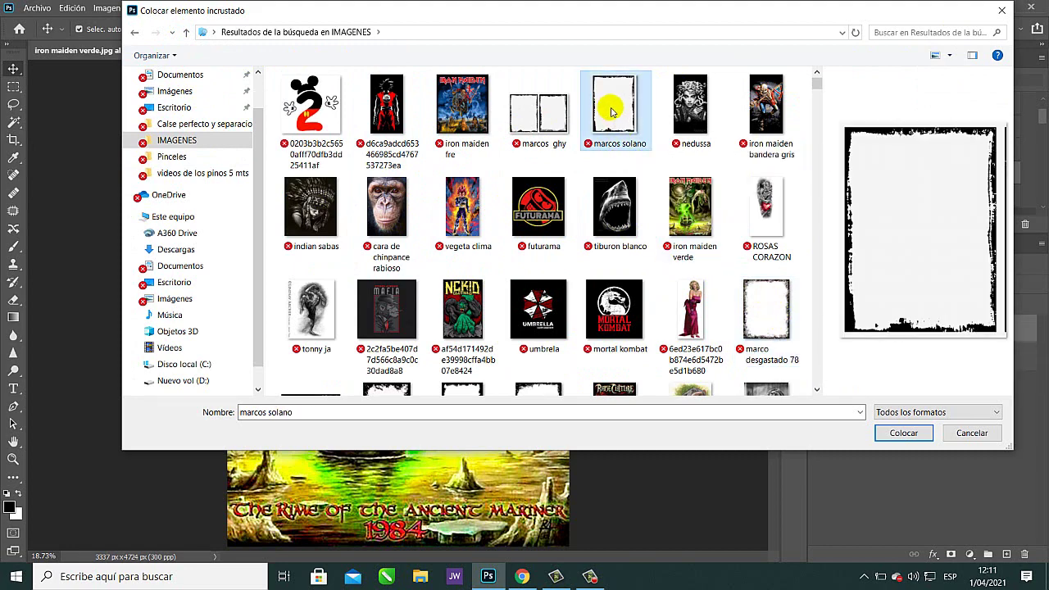
pyautogui.click(904, 435)
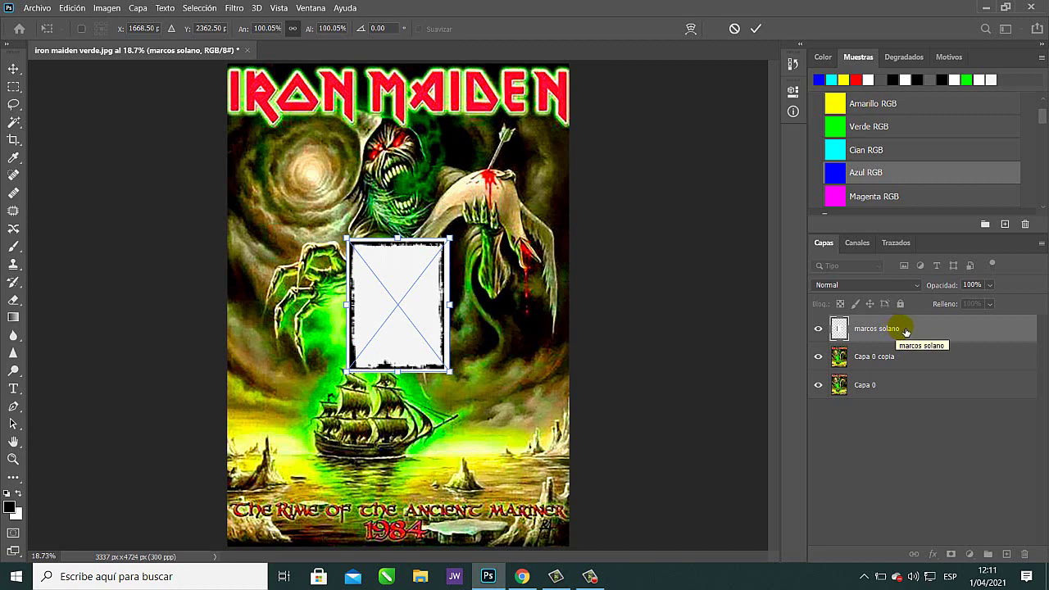
pyautogui.moveTo(906, 331); pyautogui.dragTo(1025, 554)
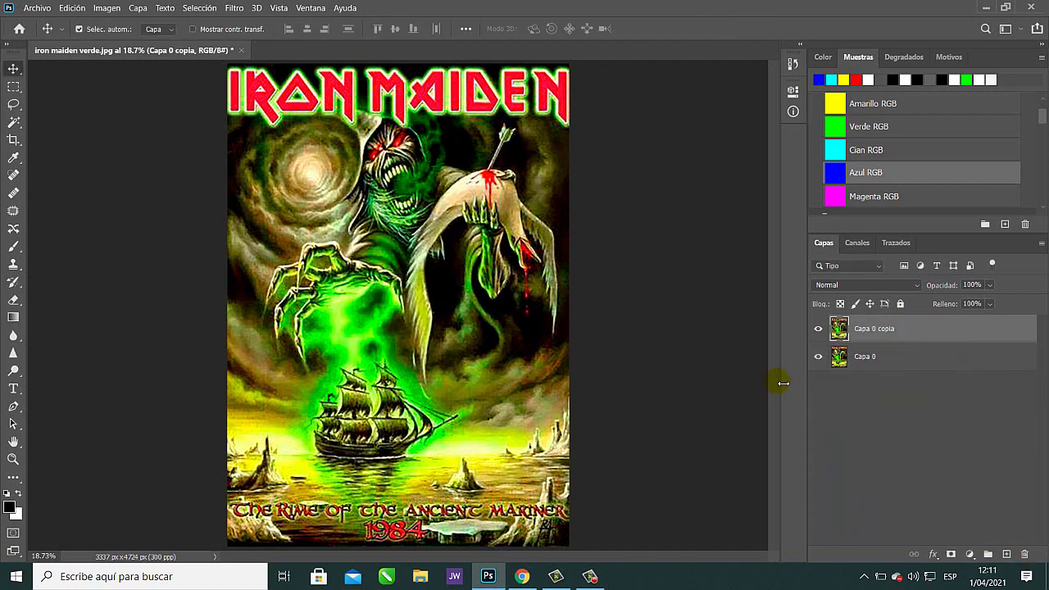
# Place the worn frame image "marco desgastado 78" from the IMAGENES folder into the poster as an embedded element.
pyautogui.click(38, 8)
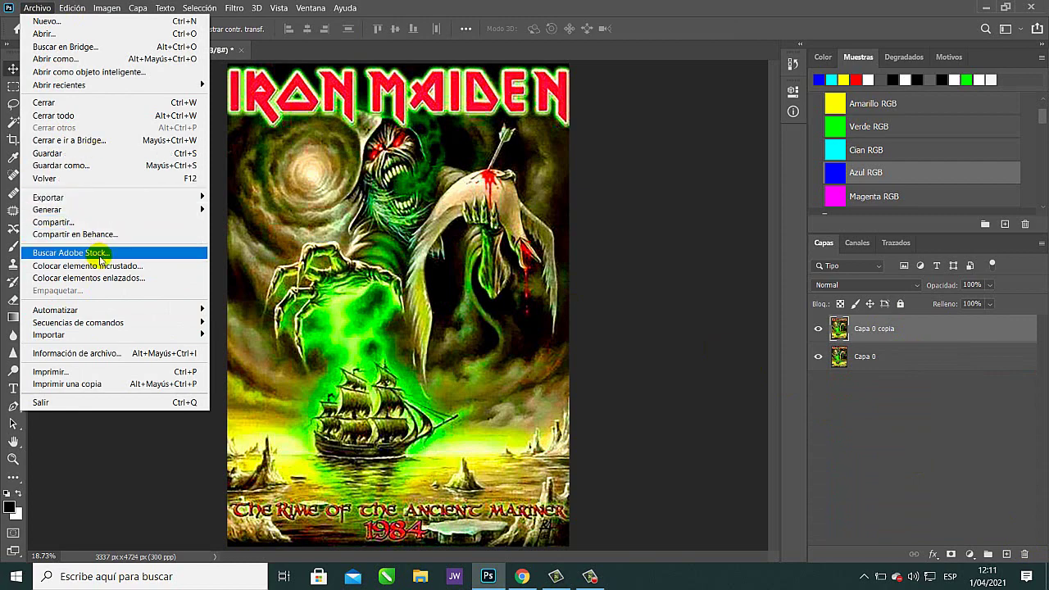
pyautogui.click(123, 265)
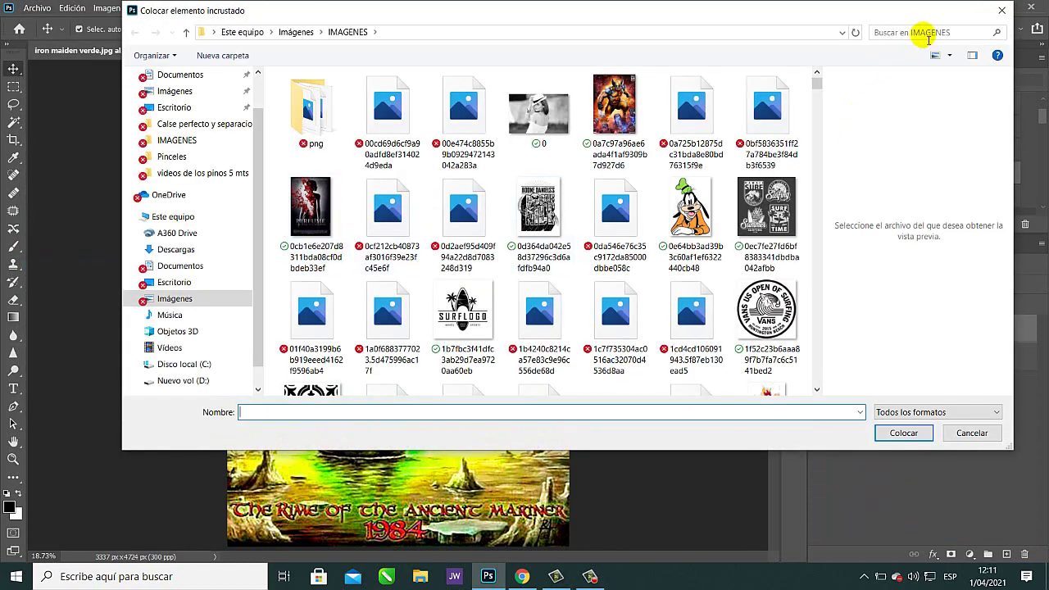
pyautogui.click(929, 33)
pyautogui.write('copas')
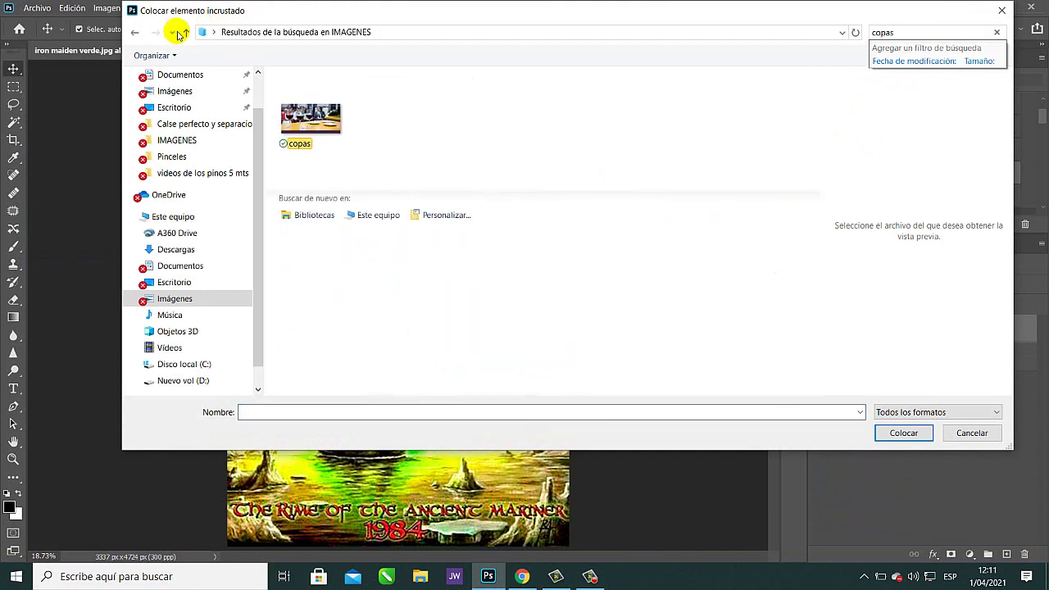
pyautogui.press('BackSpace')
pyautogui.press('BackSpace')
pyautogui.press('BackSpace')
pyautogui.press('BackSpace')
pyautogui.press('BackSpace')
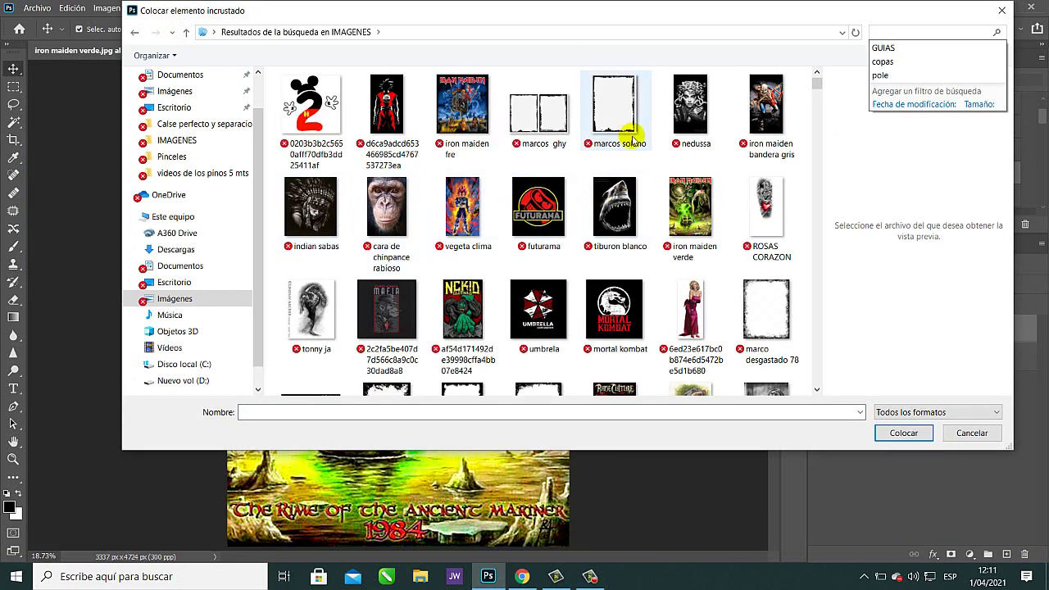
pyautogui.click(631, 135)
pyautogui.click(754, 305)
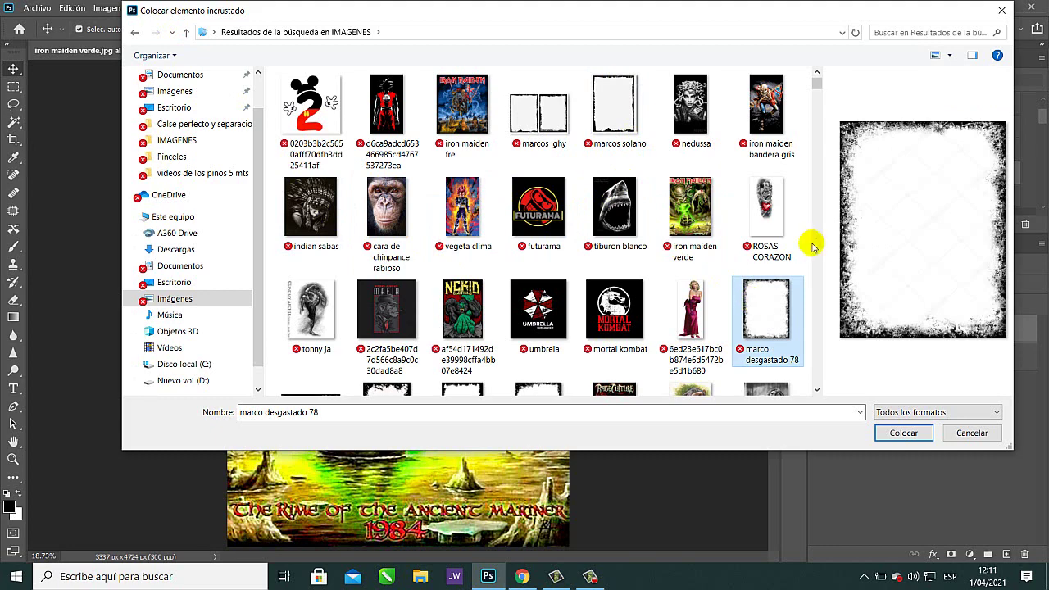
pyautogui.click(903, 434)
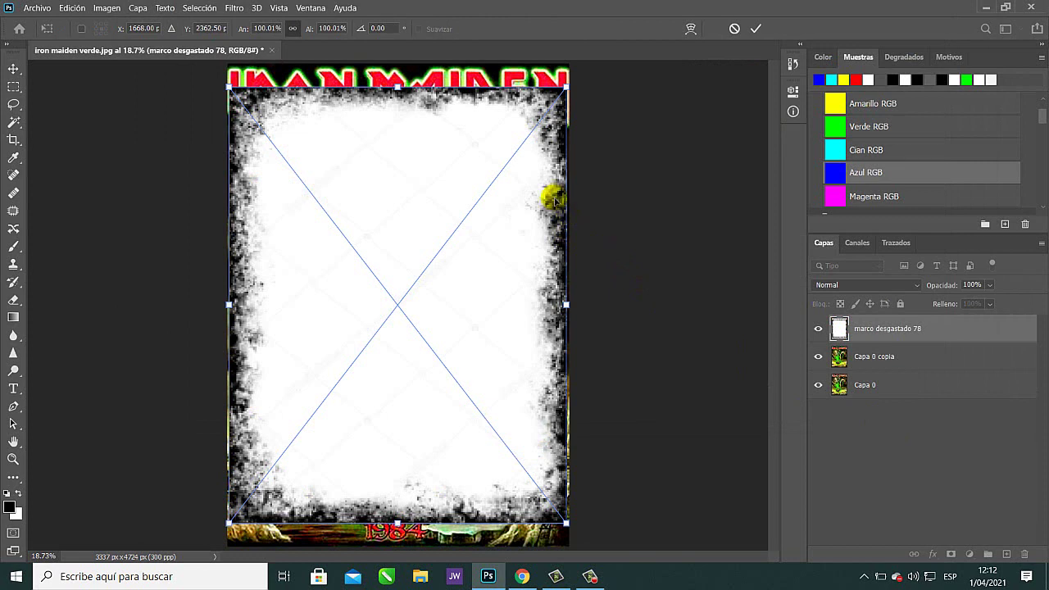
# Stretch the placed worn frame to about 107% width and 114% height so it covers the whole poster.
pyautogui.moveTo(568, 85); pyautogui.dragTo(579, 58)
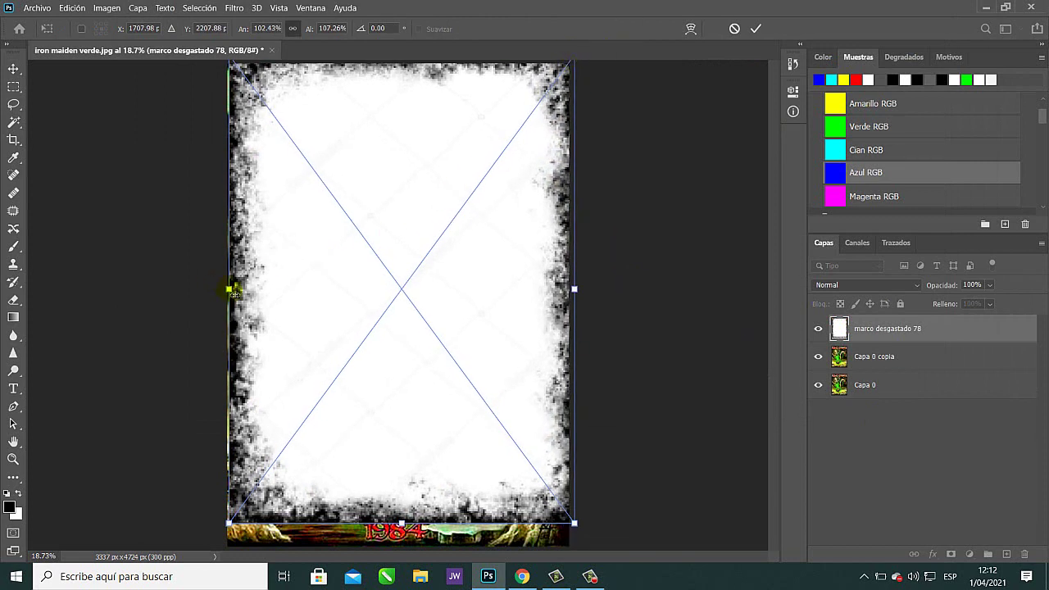
pyautogui.moveTo(233, 291); pyautogui.dragTo(219, 289)
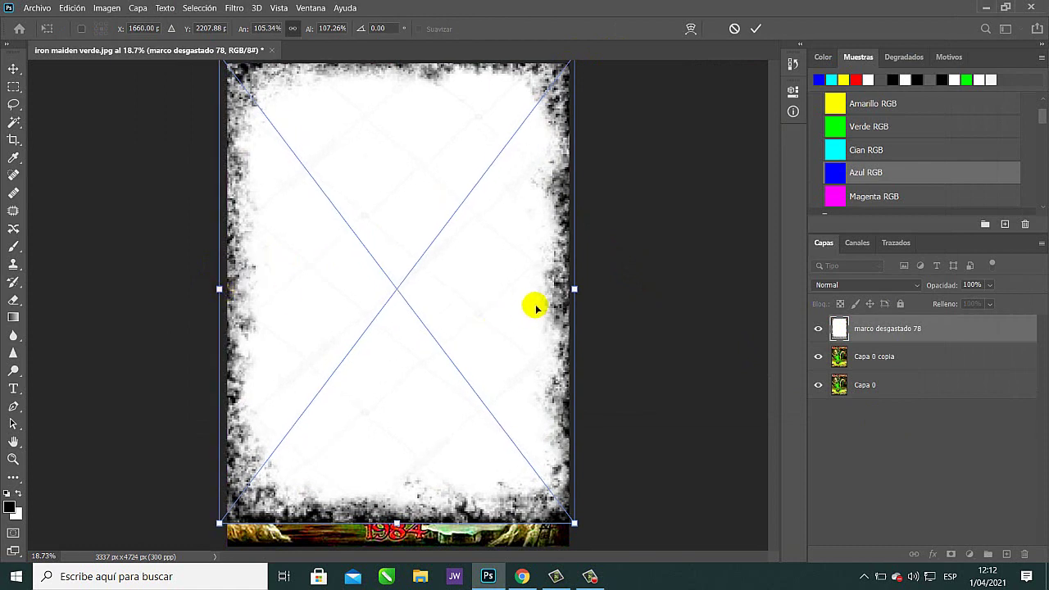
pyautogui.moveTo(574, 289); pyautogui.dragTo(581, 290)
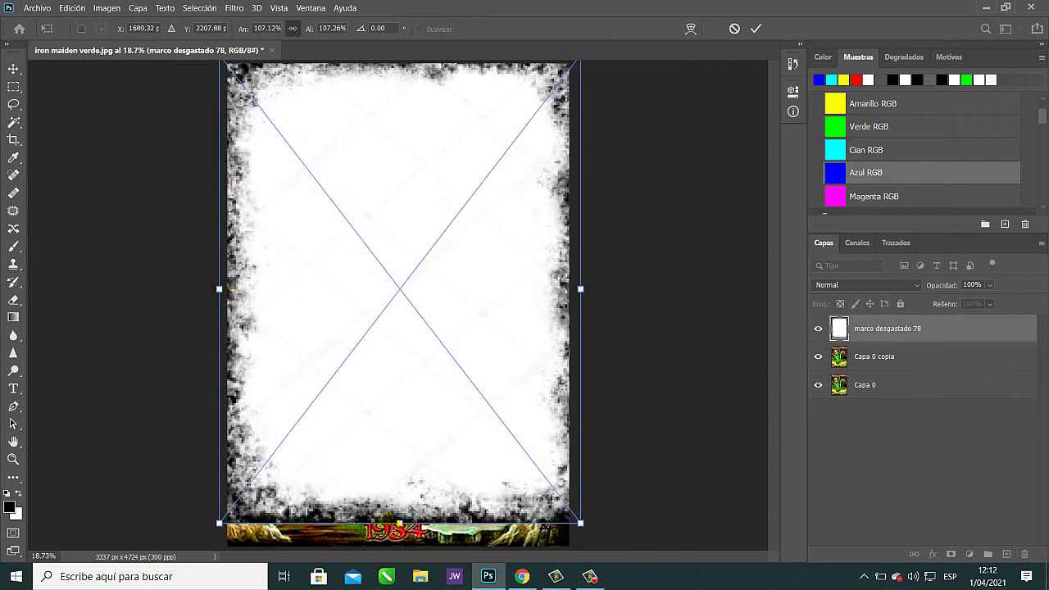
pyautogui.moveTo(399, 522); pyautogui.dragTo(399, 549)
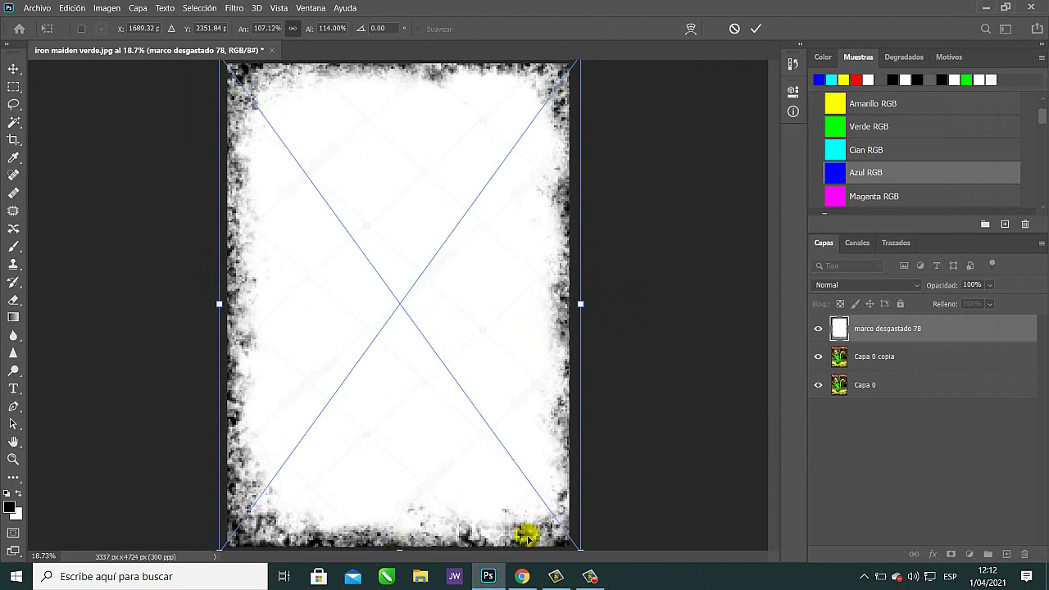
# Try the worn frame layer at 57% opacity over the poster and restore it to 100%.
pyautogui.click(991, 285)
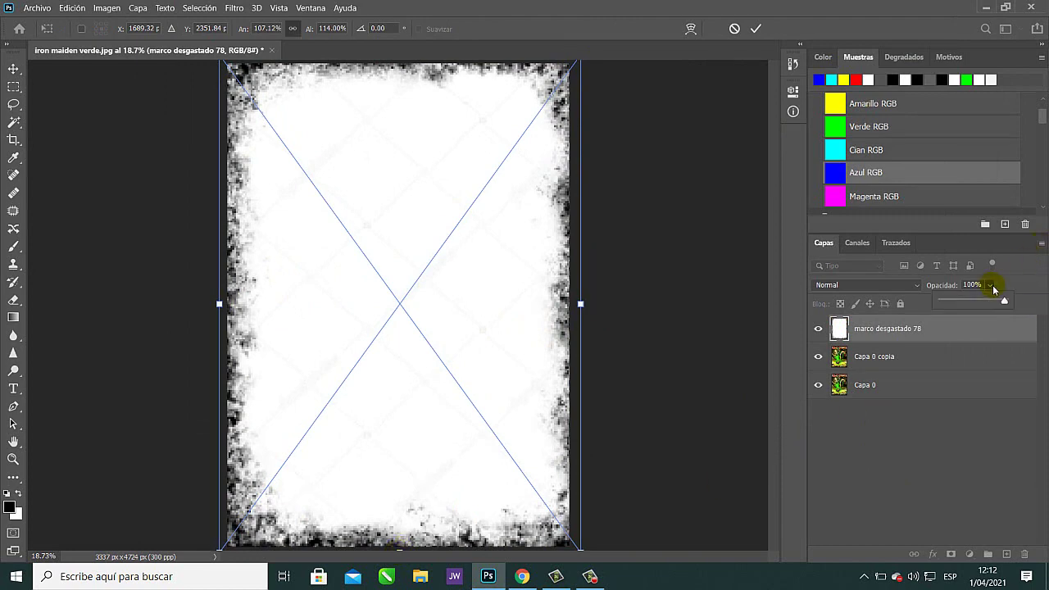
pyautogui.moveTo(1002, 301); pyautogui.dragTo(977, 304)
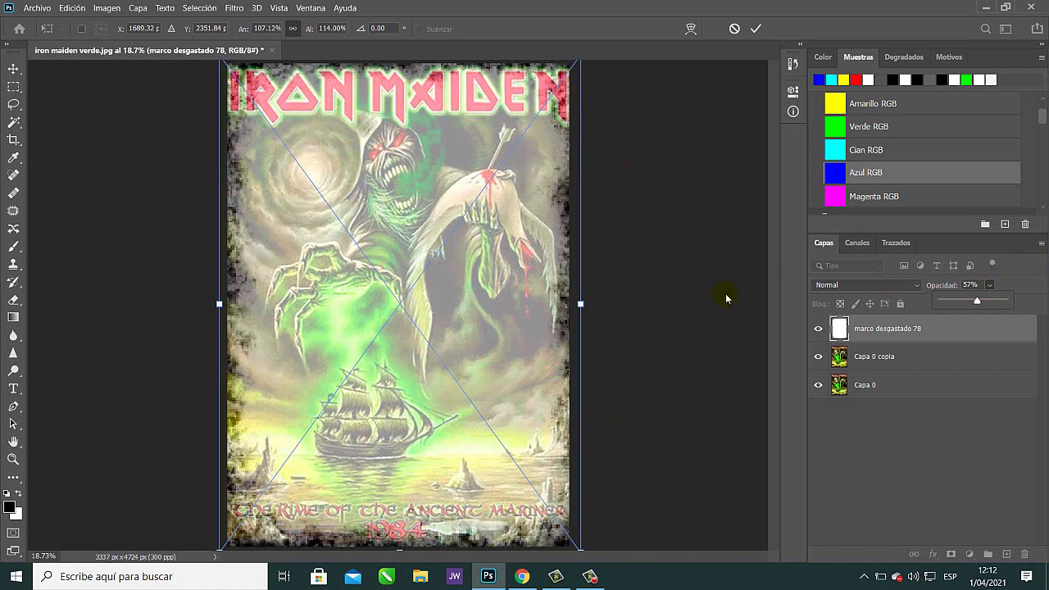
pyautogui.click(990, 285)
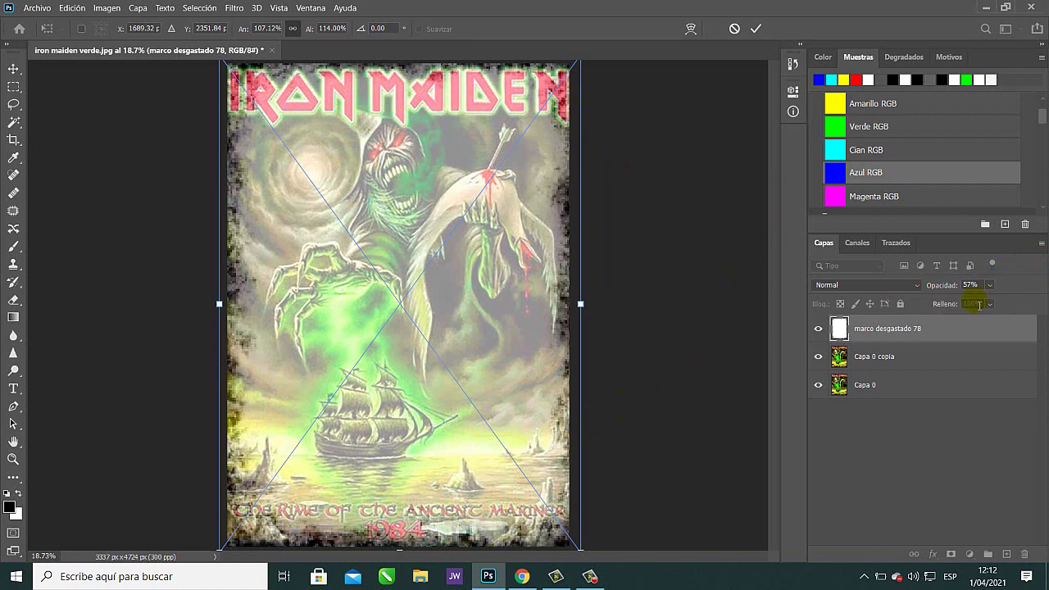
pyautogui.click(991, 287)
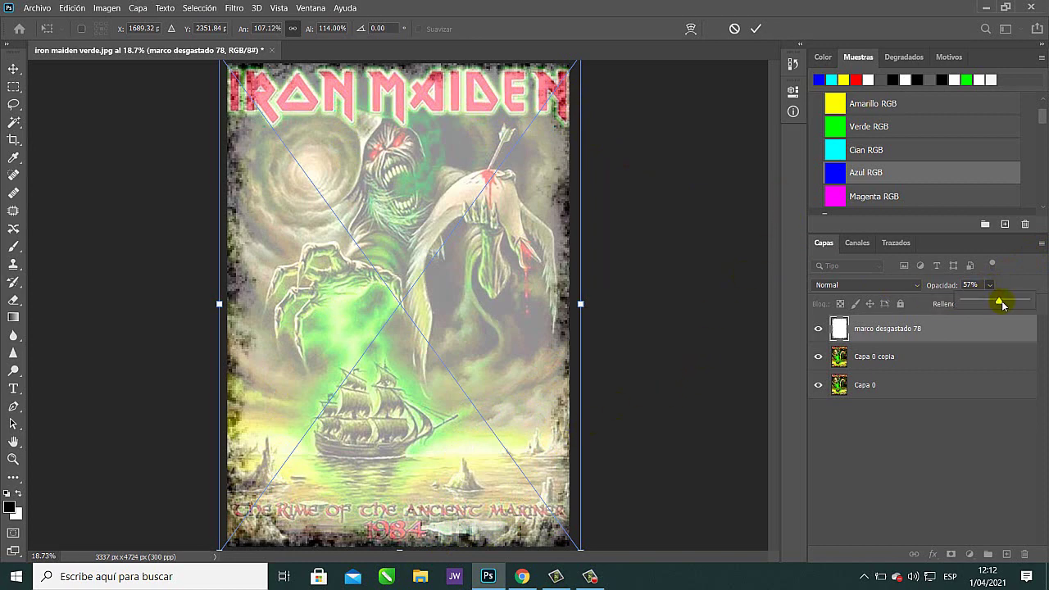
pyautogui.moveTo(1002, 303); pyautogui.dragTo(1038, 300)
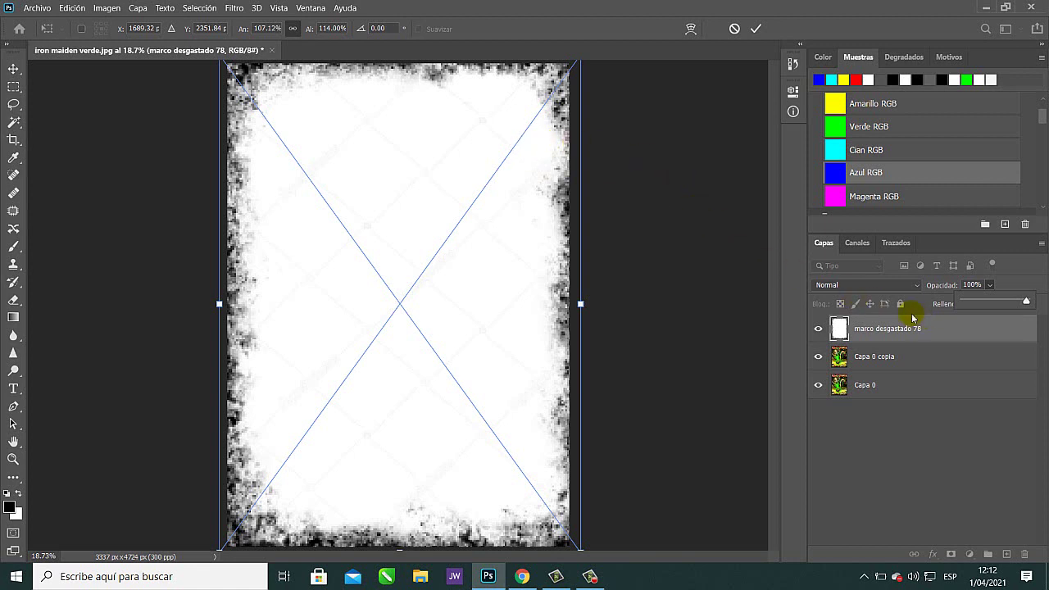
# Apply the placement and resizing of the worn frame.
pyautogui.click(756, 30)
pyautogui.click(756, 30)
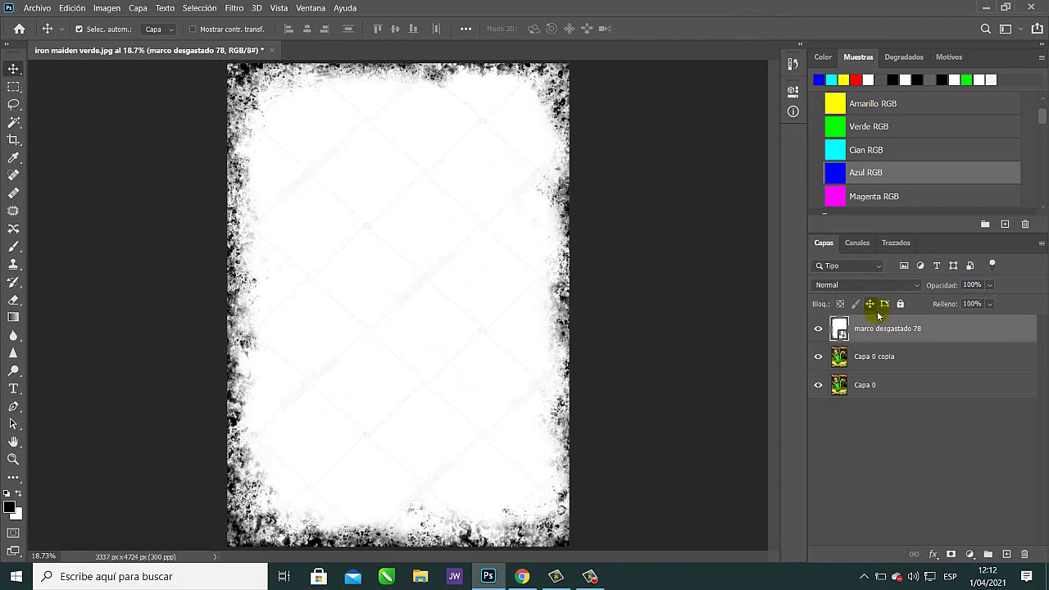
# Rasterize the worn frame layer and select its dark border with Color Range, using sampled colours, tolerance 200 and inversion.
pyautogui.rightClick(921, 329)
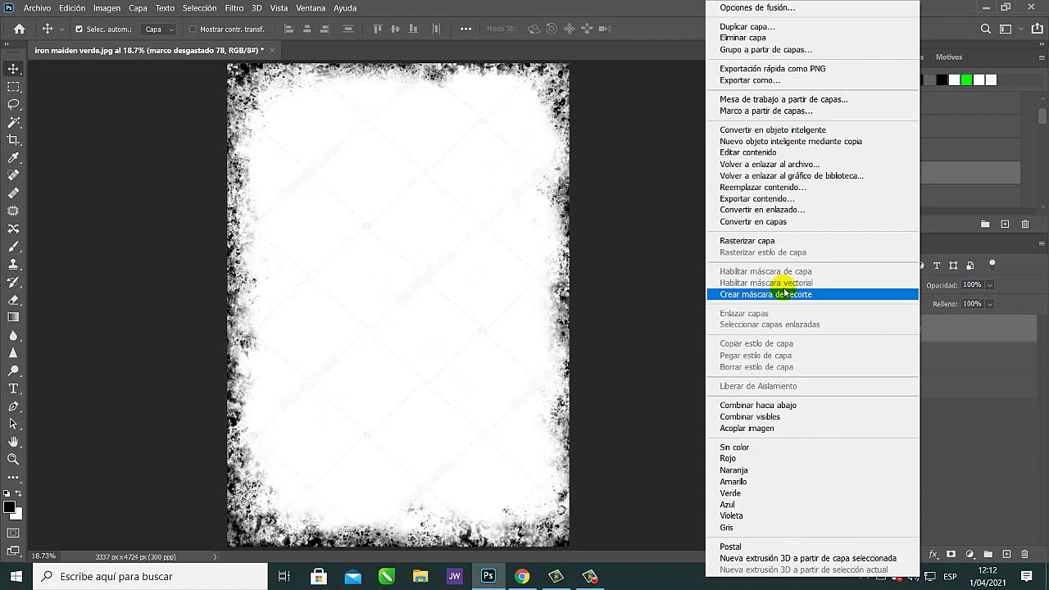
pyautogui.click(741, 241)
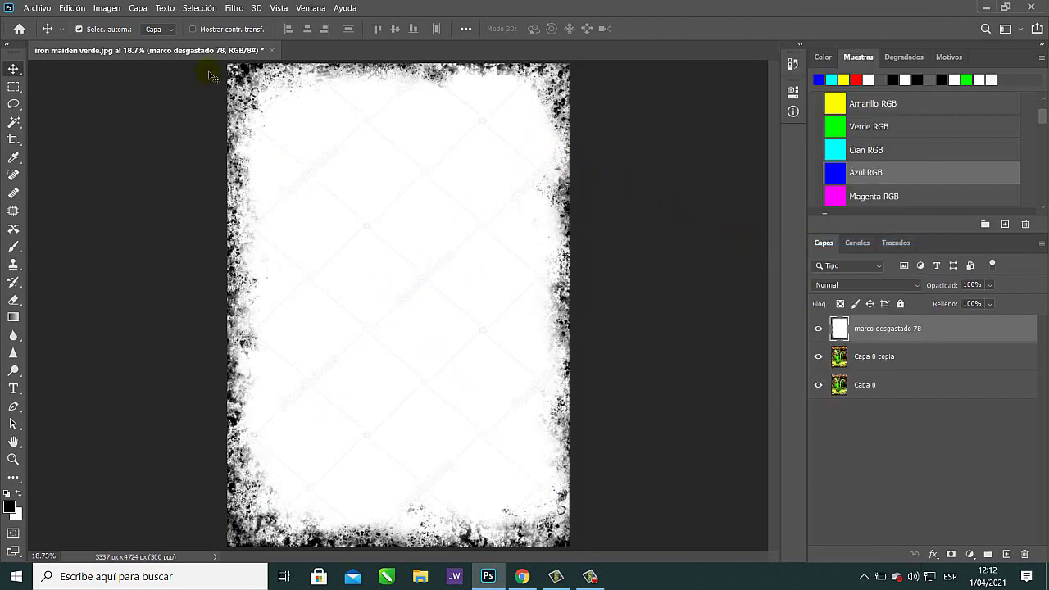
pyautogui.click(195, 8)
pyautogui.click(231, 133)
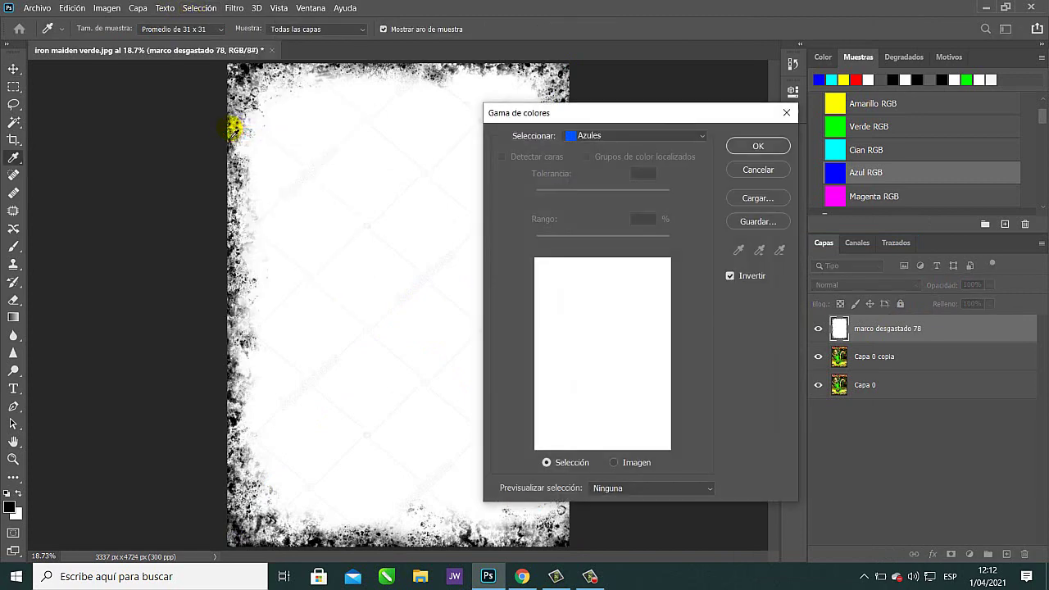
pyautogui.click(664, 136)
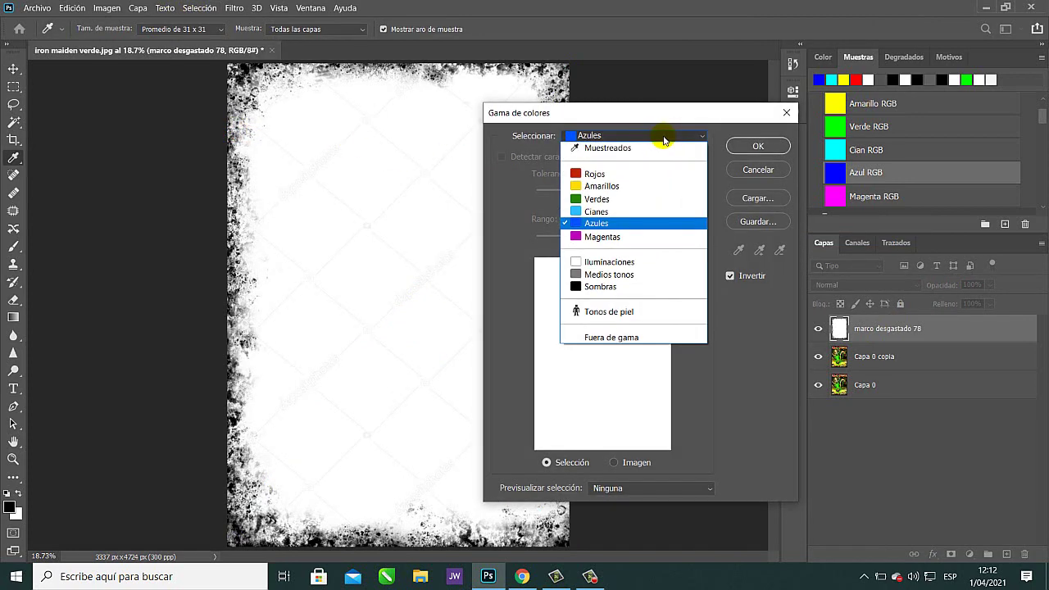
pyautogui.click(620, 149)
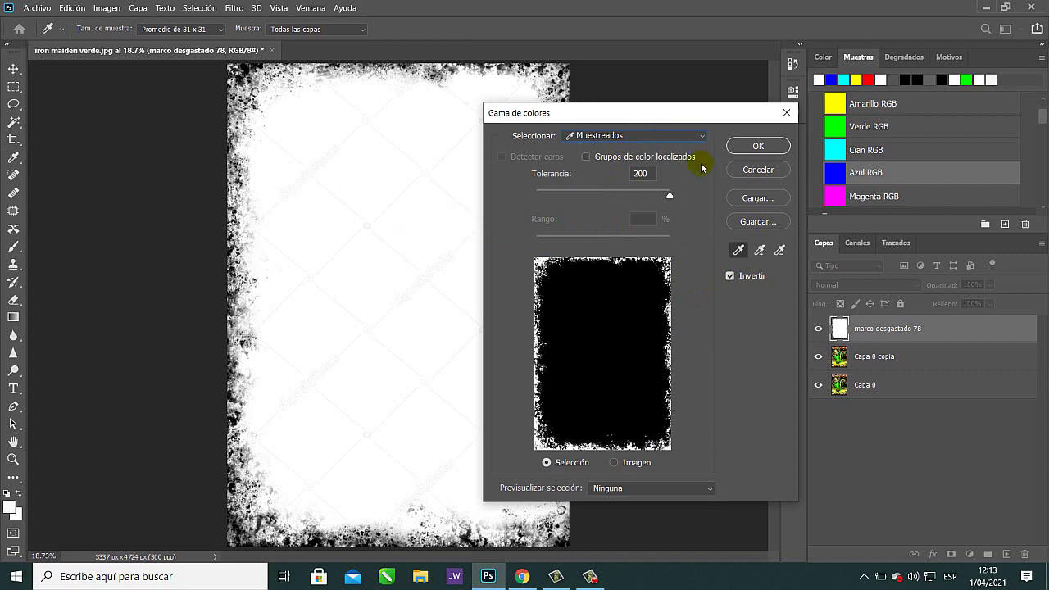
pyautogui.click(752, 150)
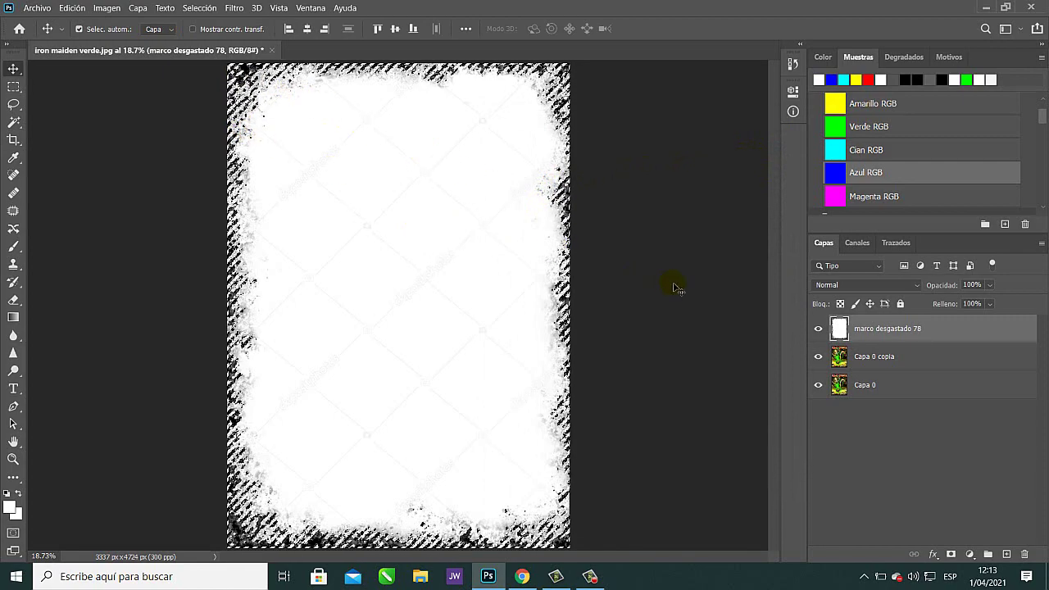
# Subtract the title lettering from the selection with the Lasso, and erase the selected border from the "Capa 0 copia" layer.
pyautogui.click(818, 329)
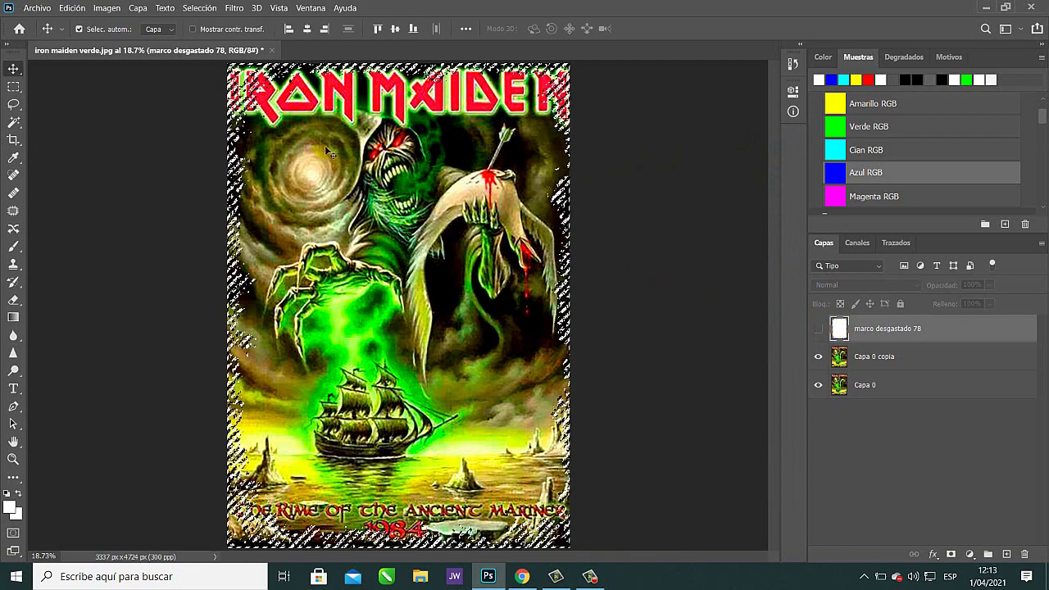
pyautogui.click(13, 105)
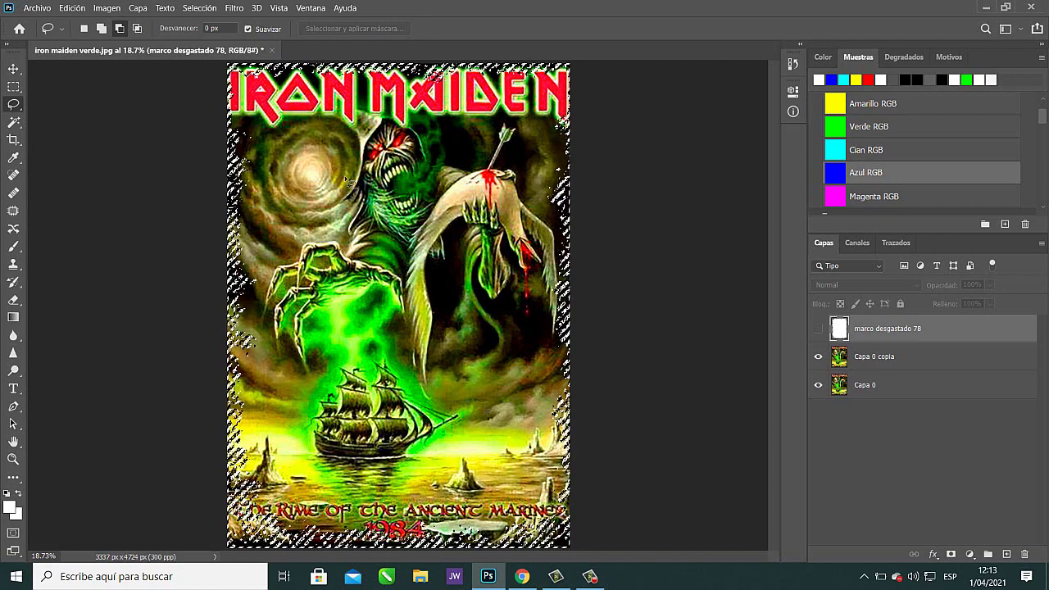
pyautogui.click(818, 329)
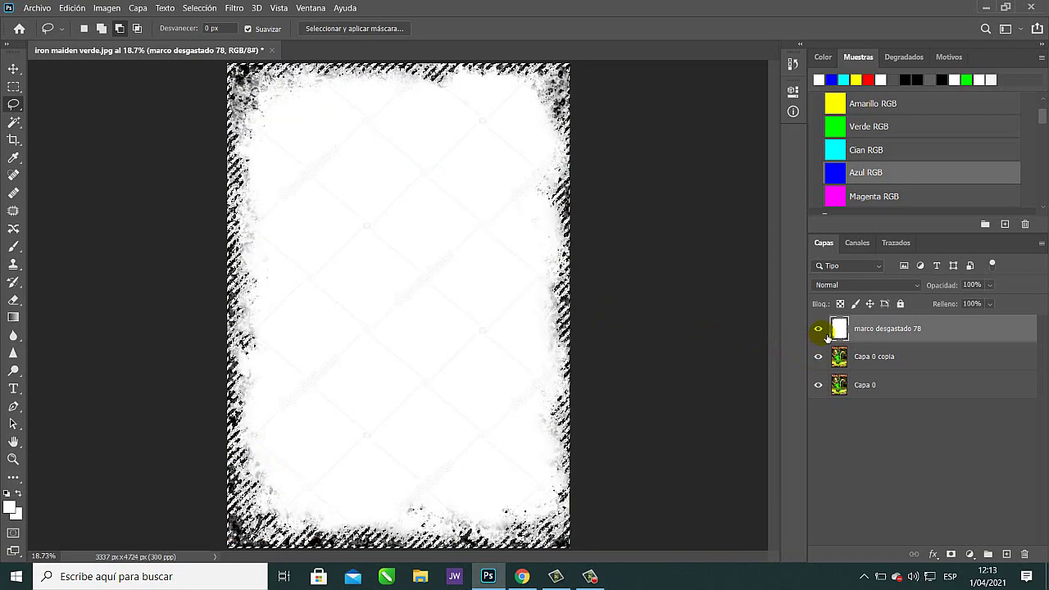
pyautogui.click(902, 363)
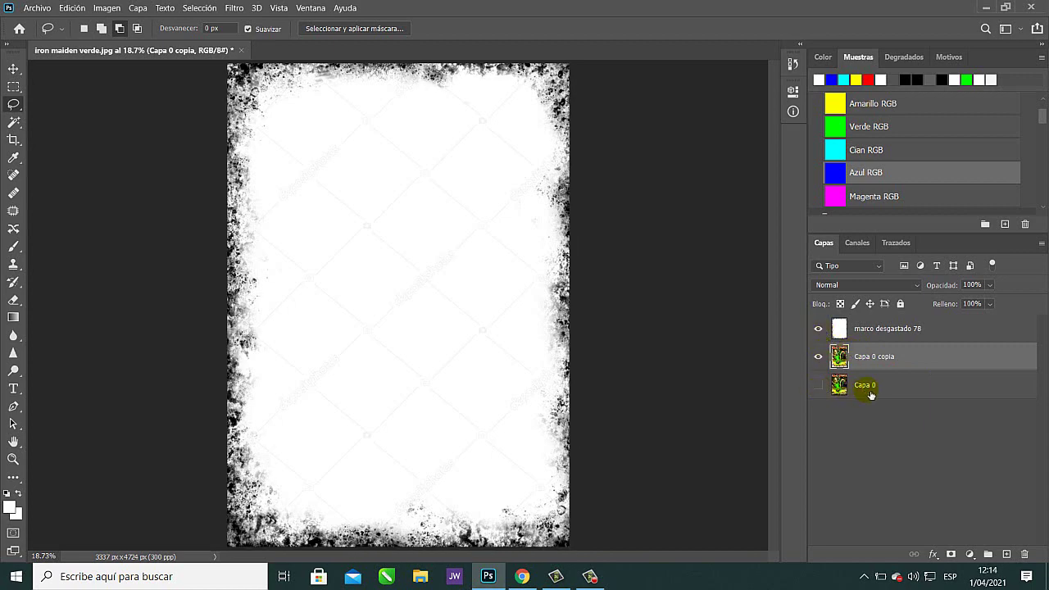
pyautogui.click(818, 329)
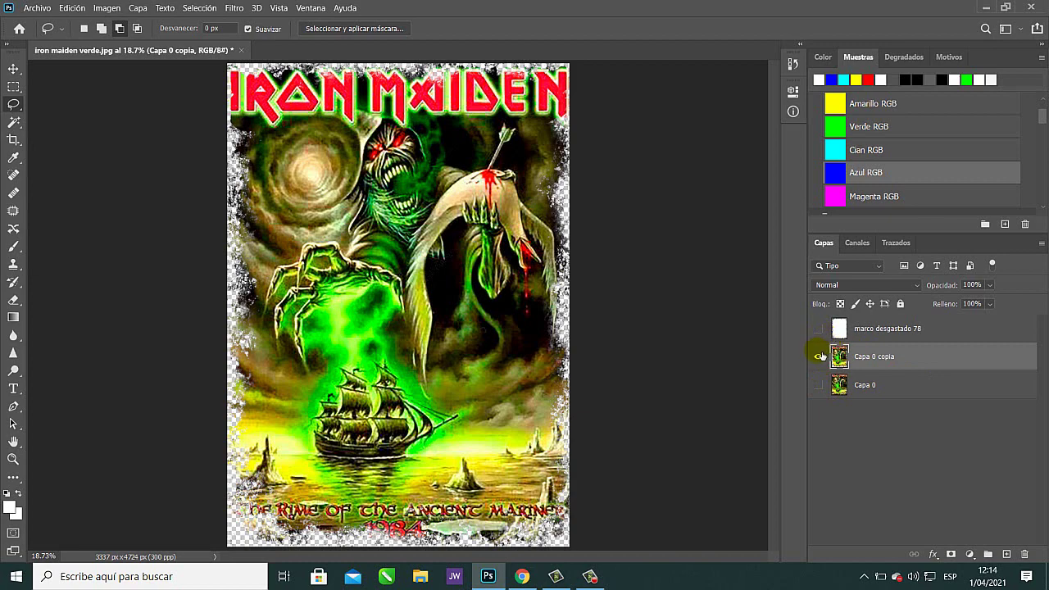
# Compare the worn-edged poster with the original by switching the visibility of "Capa 0 copia" and "Capa 0".
pyautogui.click(819, 357)
pyautogui.click(819, 357)
pyautogui.click(819, 359)
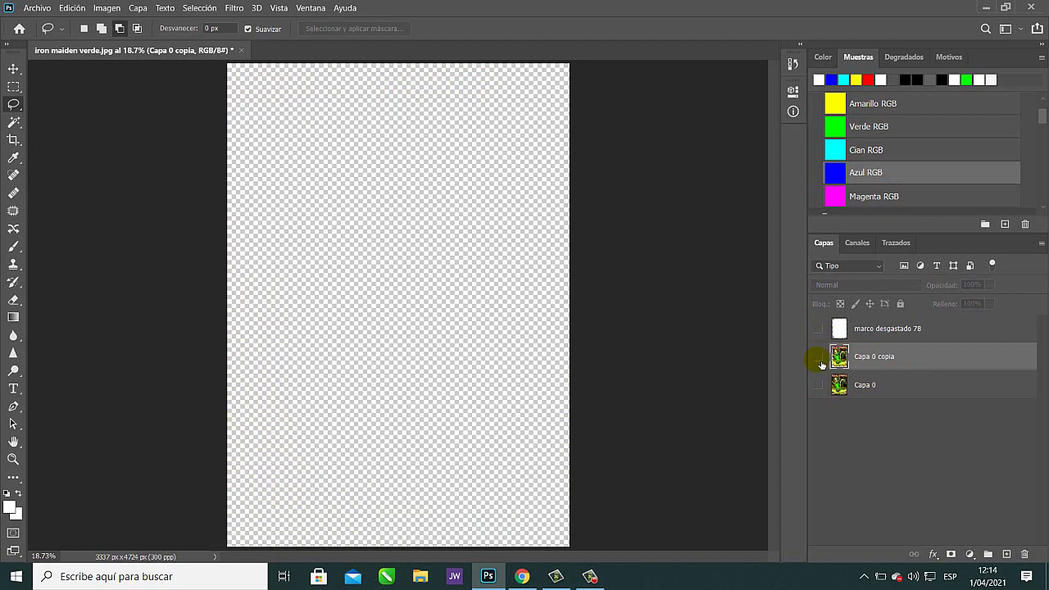
pyautogui.click(818, 359)
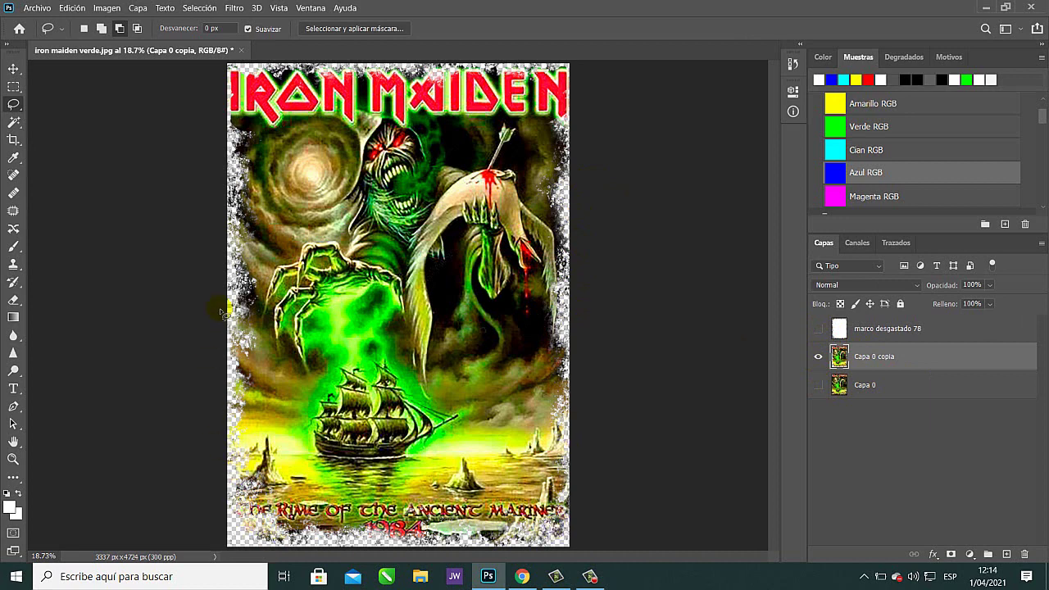
pyautogui.click(818, 384)
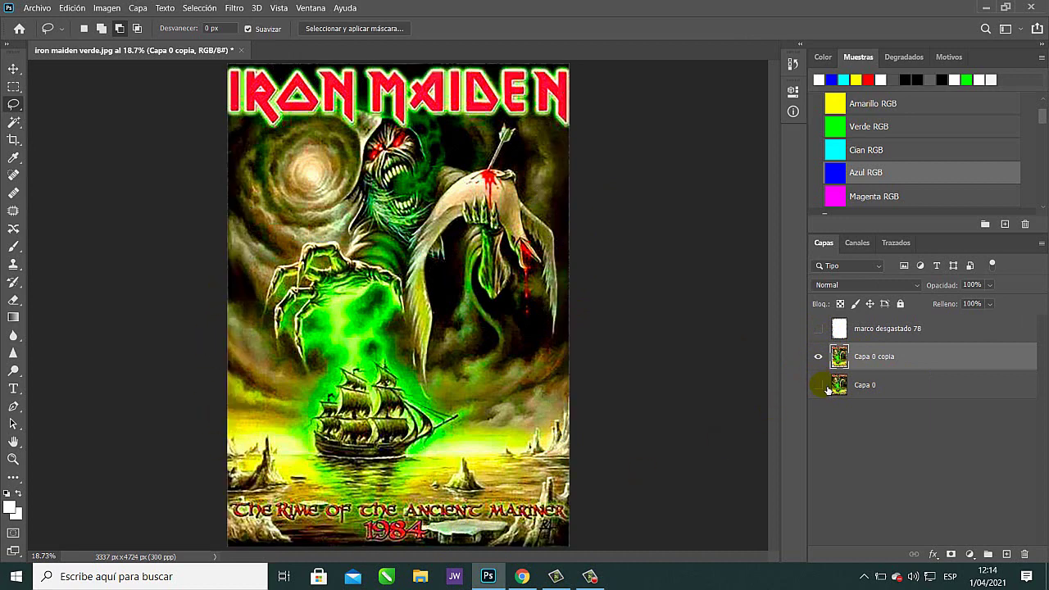
pyautogui.click(819, 384)
pyautogui.click(819, 384)
pyautogui.click(827, 388)
pyautogui.click(827, 388)
pyautogui.click(827, 389)
# Delete the original "Capa 0" layer and the "marco desgastado 78" frame layer.
pyautogui.click(861, 391)
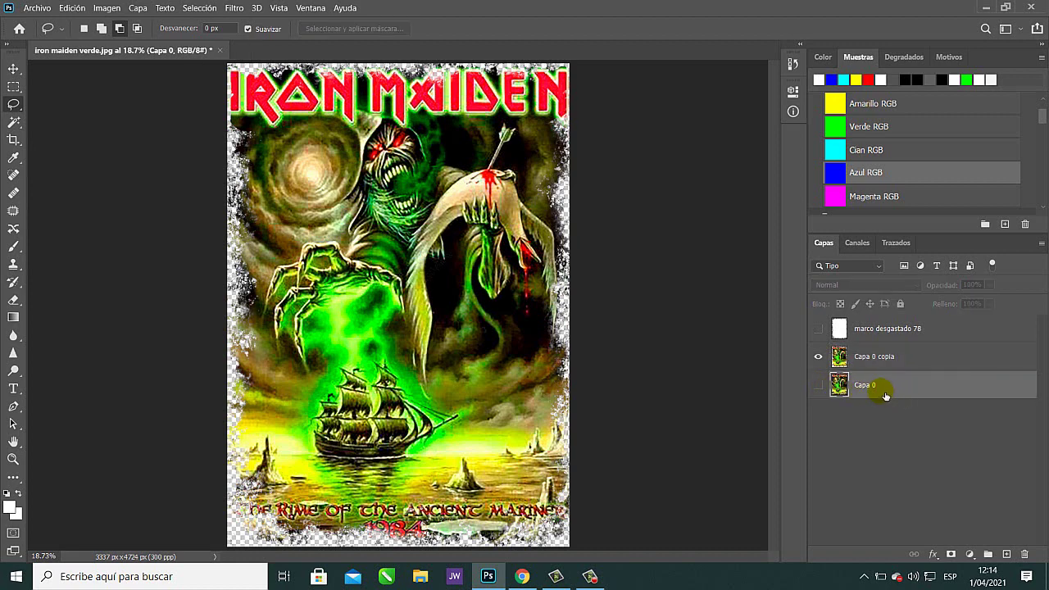
pyautogui.moveTo(890, 399); pyautogui.dragTo(1025, 554)
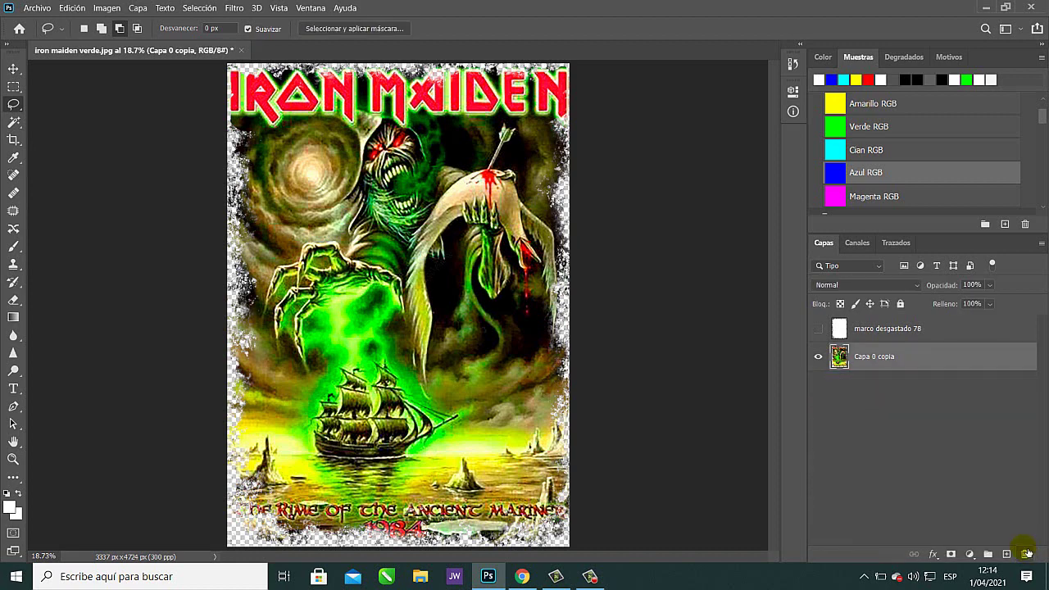
pyautogui.moveTo(882, 339); pyautogui.dragTo(1029, 556)
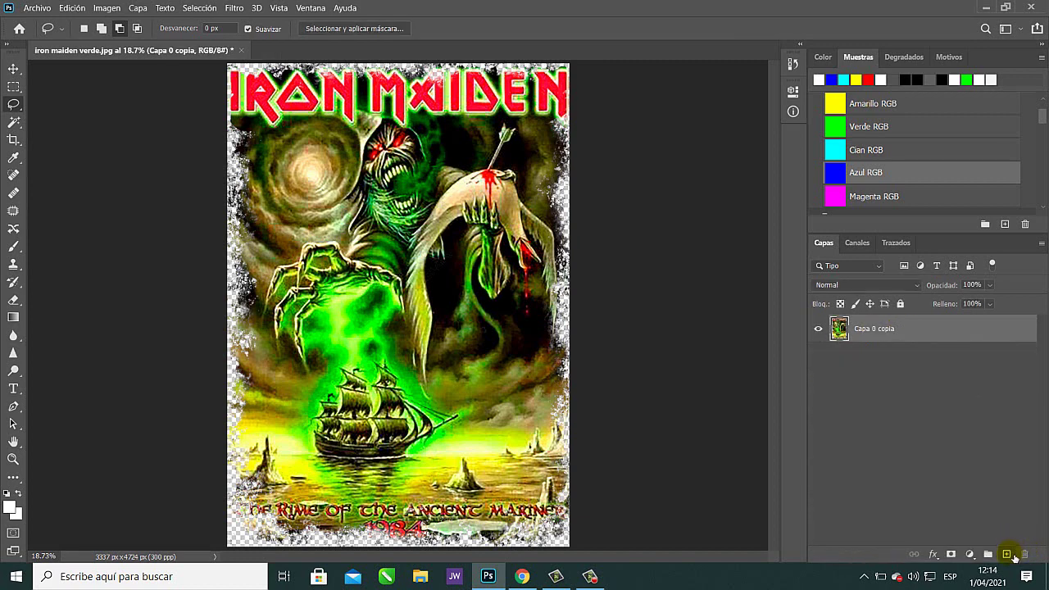
# Add a new layer beneath the worn poster layer and fill it with black using the Paint Bucket.
pyautogui.click(1009, 556)
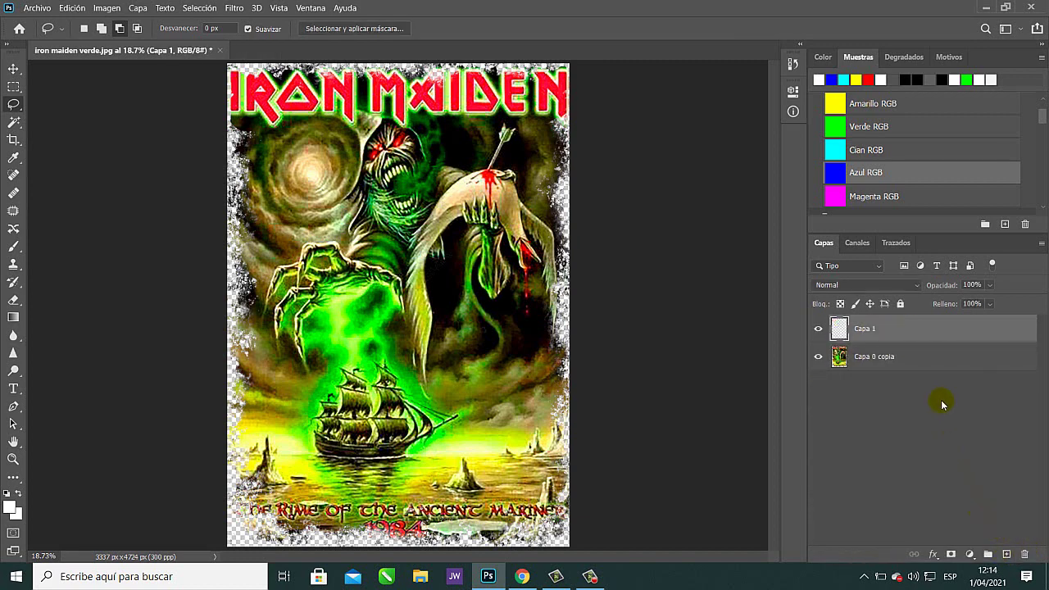
pyautogui.moveTo(918, 338); pyautogui.dragTo(928, 375)
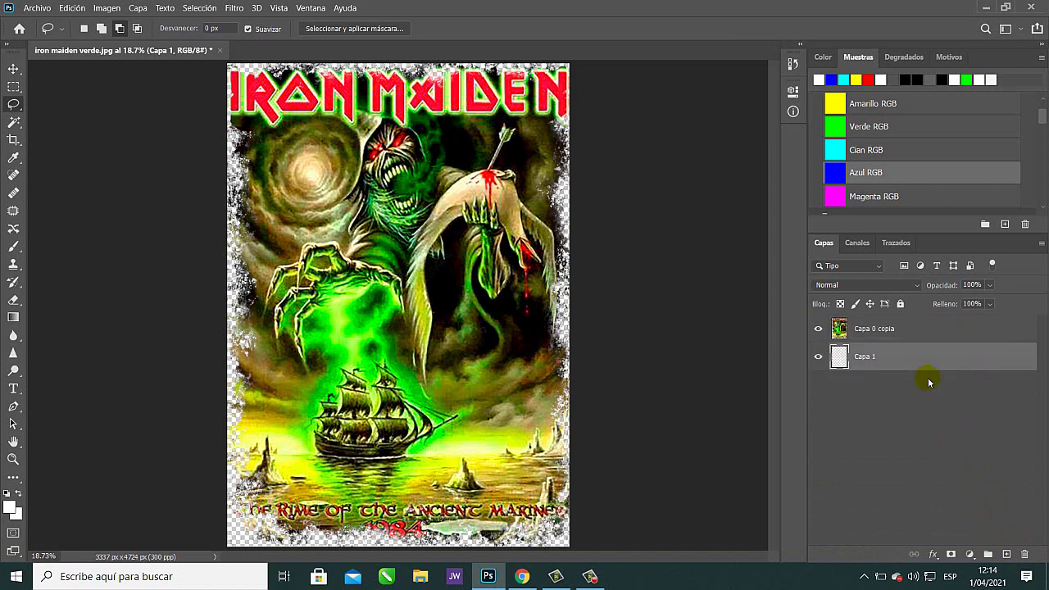
pyautogui.press('d')
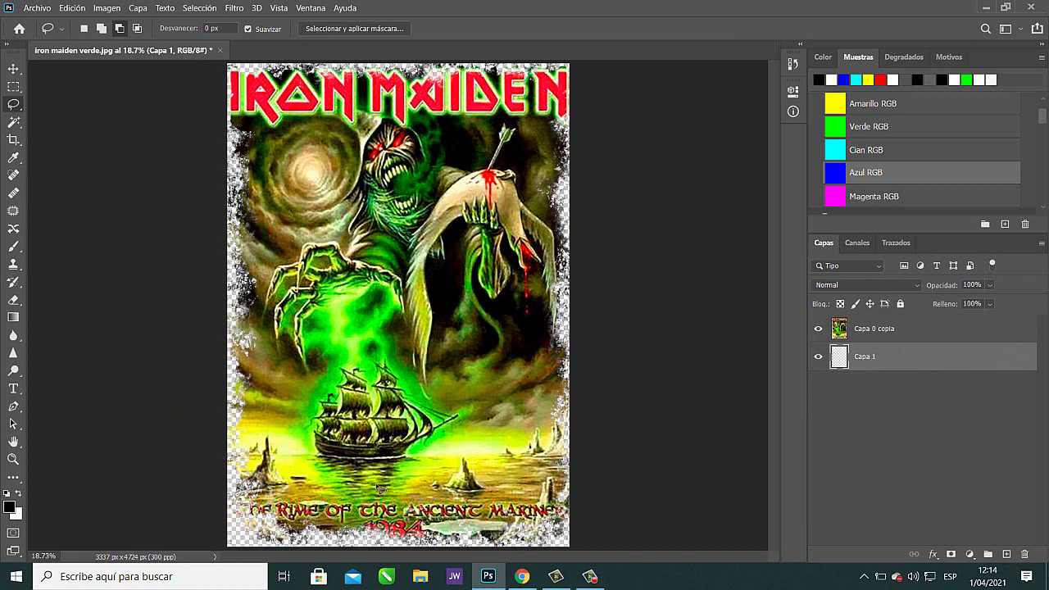
pyautogui.press('g')
pyautogui.click(473, 379)
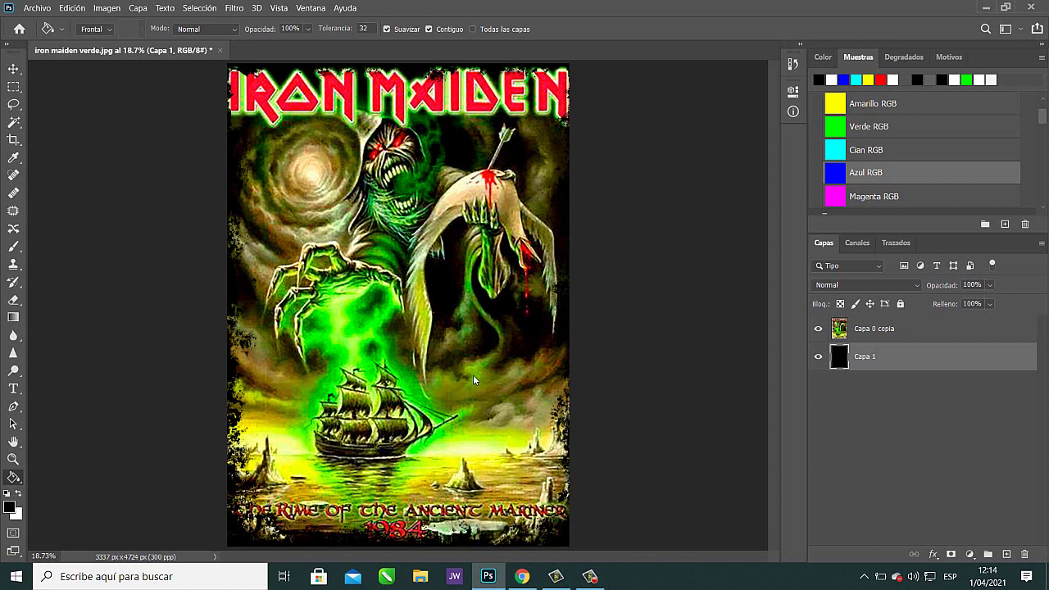
pyautogui.click(13, 68)
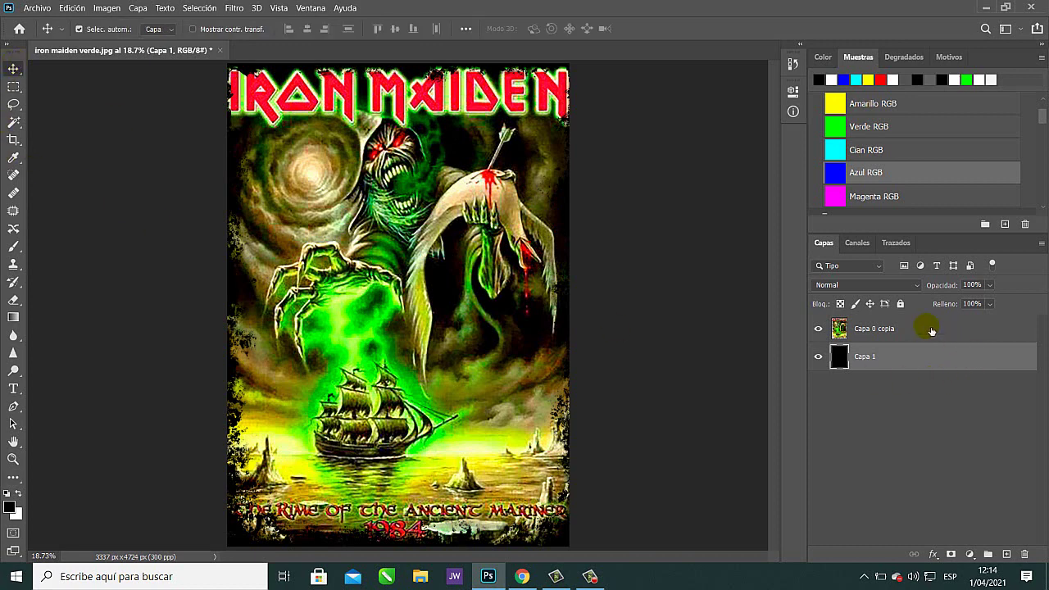
# Check the black backing behind the poster's worn edges and merge the poster layer down into it.
pyautogui.click(932, 332)
pyautogui.click(818, 356)
pyautogui.click(818, 357)
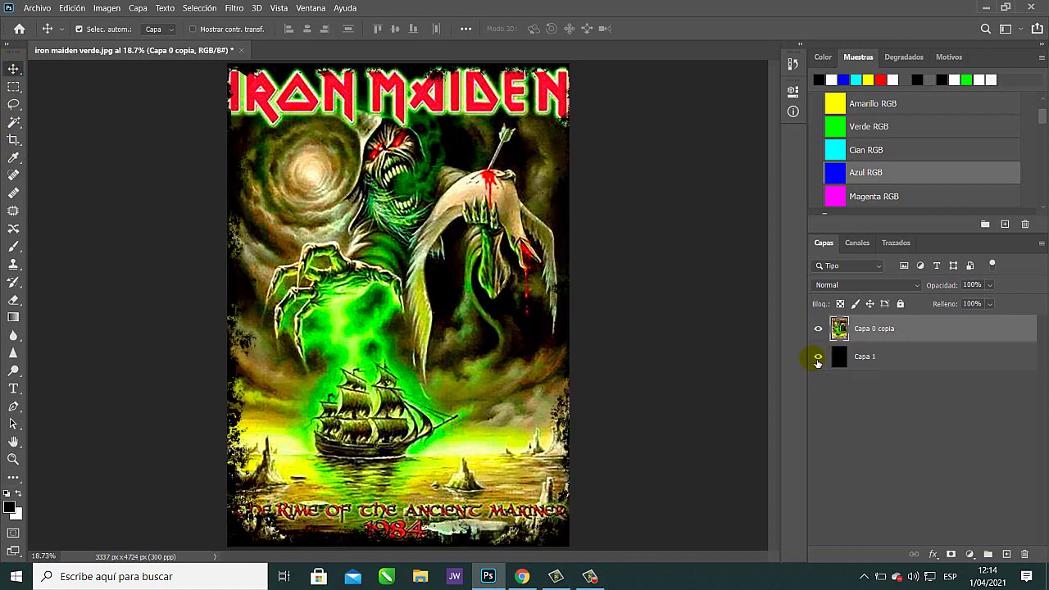
pyautogui.click(887, 330)
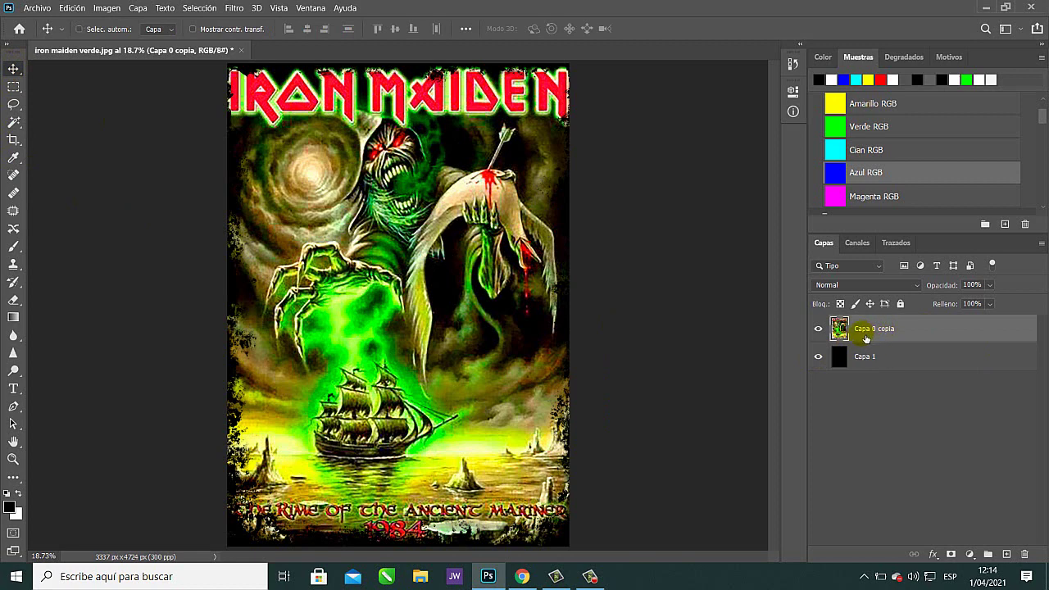
pyautogui.hotkey('ctrl', 'e')
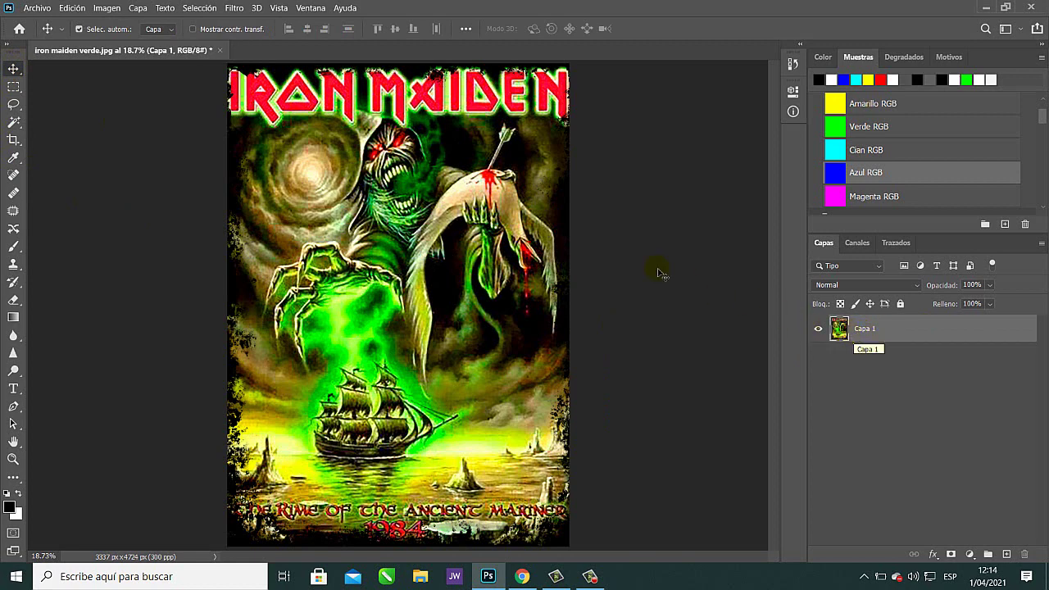
# Set up a new document from the A3 preset at 300 ppi in RGB with a black 000000 background.
pyautogui.click(31, 35)
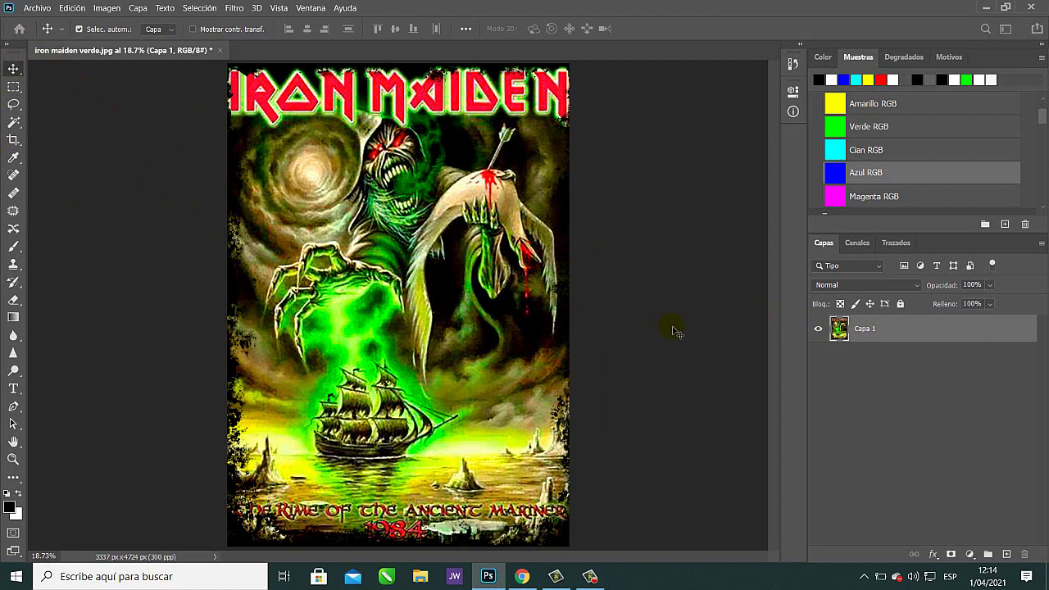
pyautogui.hotkey('ctrl', 'n')
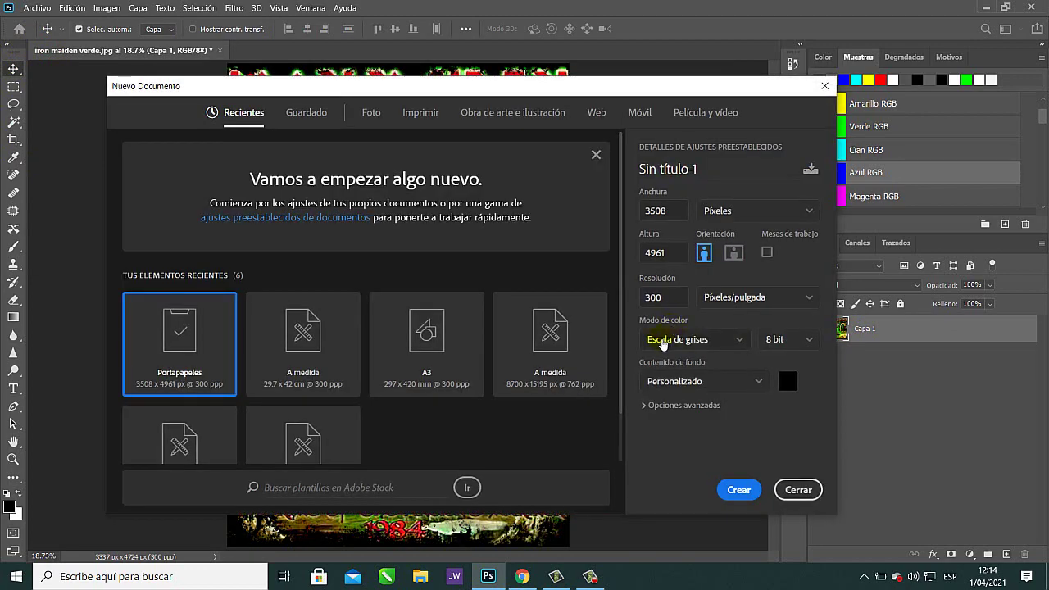
pyautogui.click(421, 329)
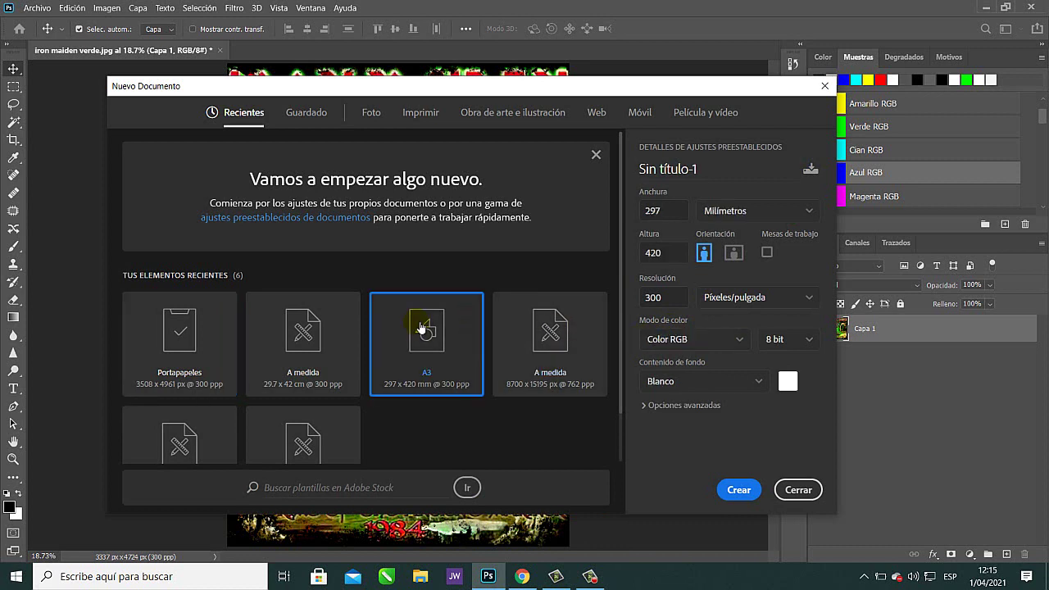
pyautogui.moveTo(497, 87); pyautogui.dragTo(457, 56)
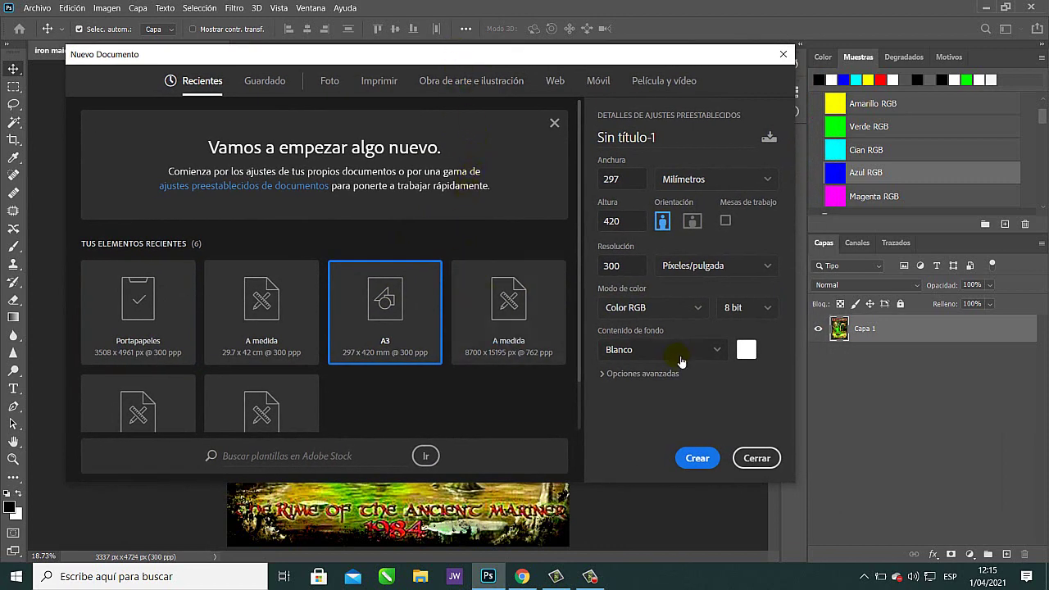
pyautogui.click(744, 351)
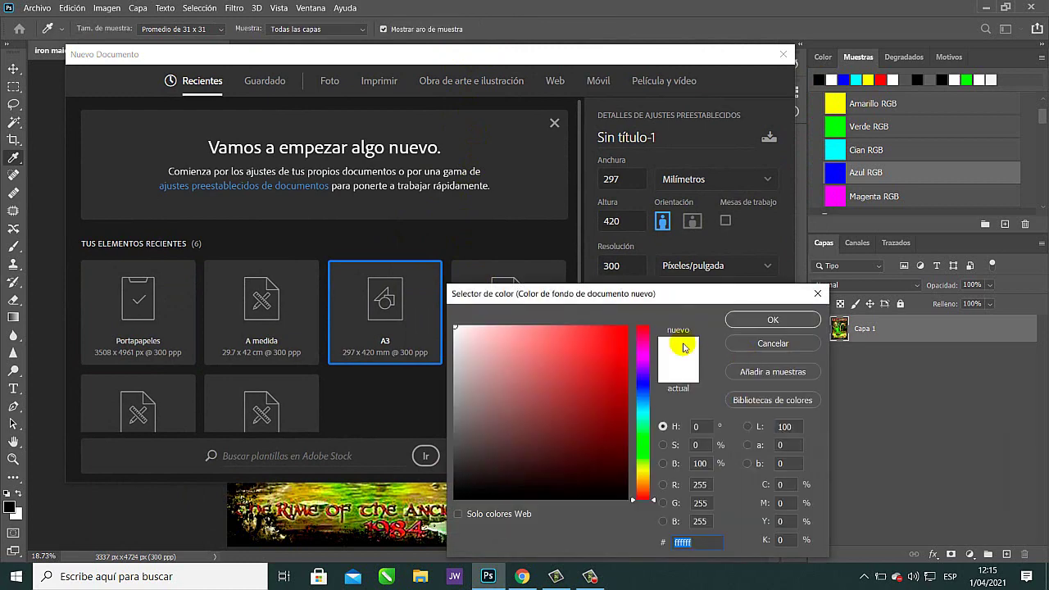
pyautogui.write('000000')
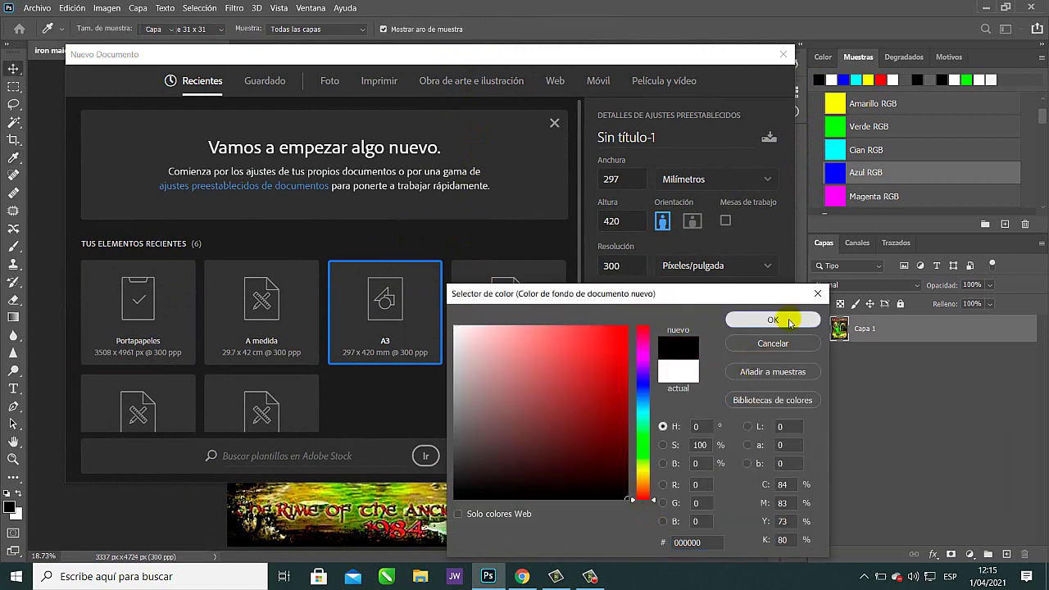
pyautogui.click(784, 319)
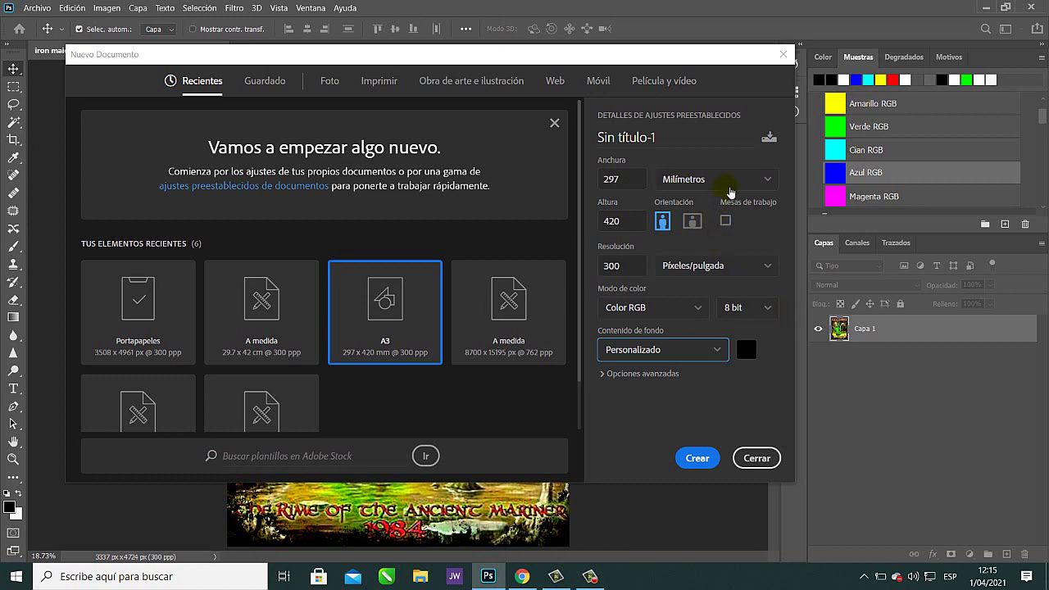
# Switch the new document's units to centimetres and create it at 29.7 × 42 cm.
pyautogui.click(737, 177)
pyautogui.click(710, 248)
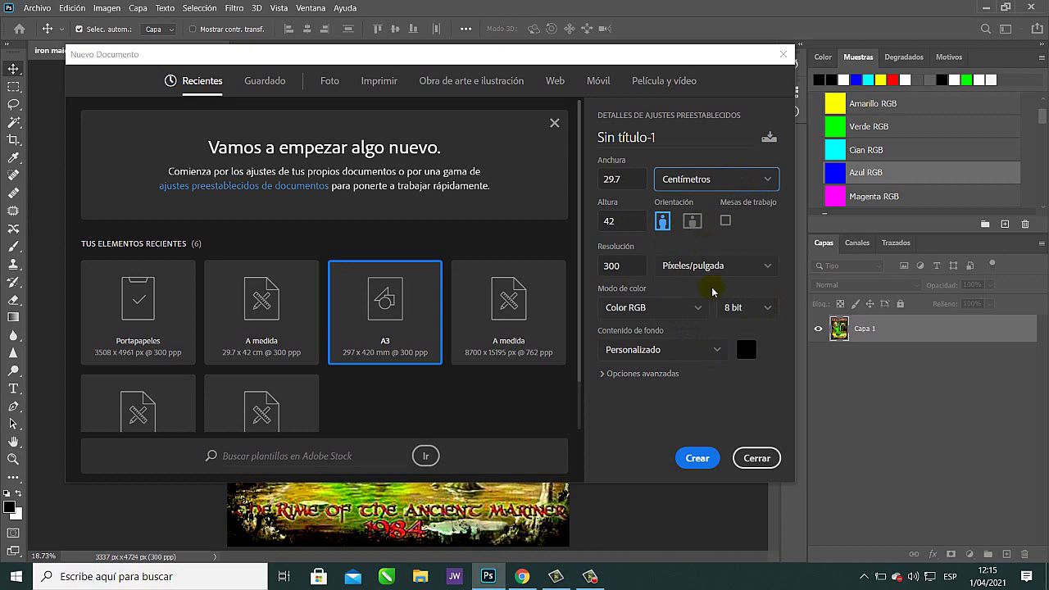
pyautogui.click(702, 461)
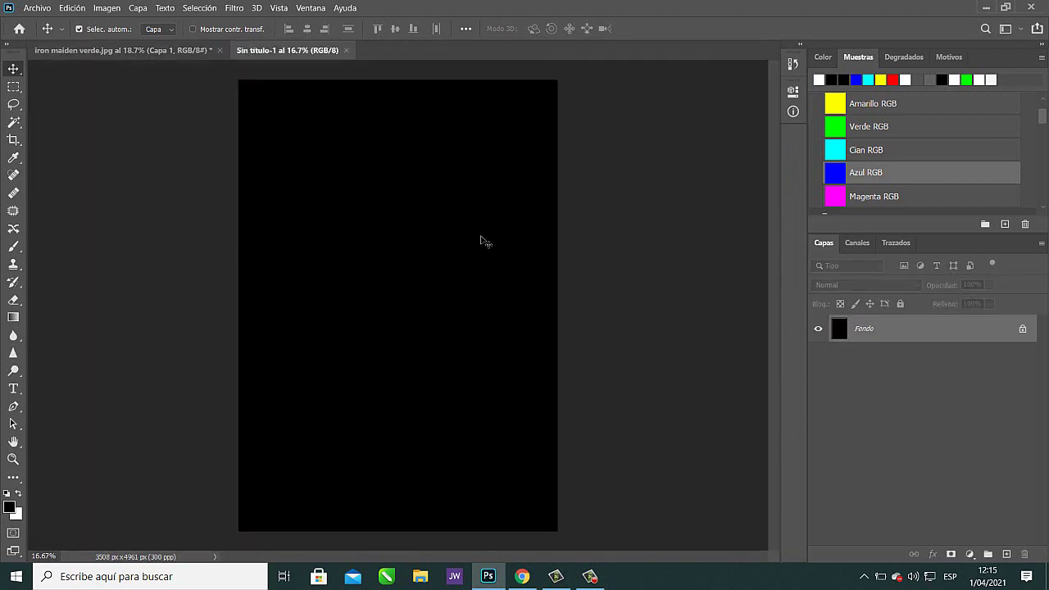
# Copy the poster layer from iron maiden verde.jpg into the black A3 document and centre it horizontally on the background.
pyautogui.click(87, 51)
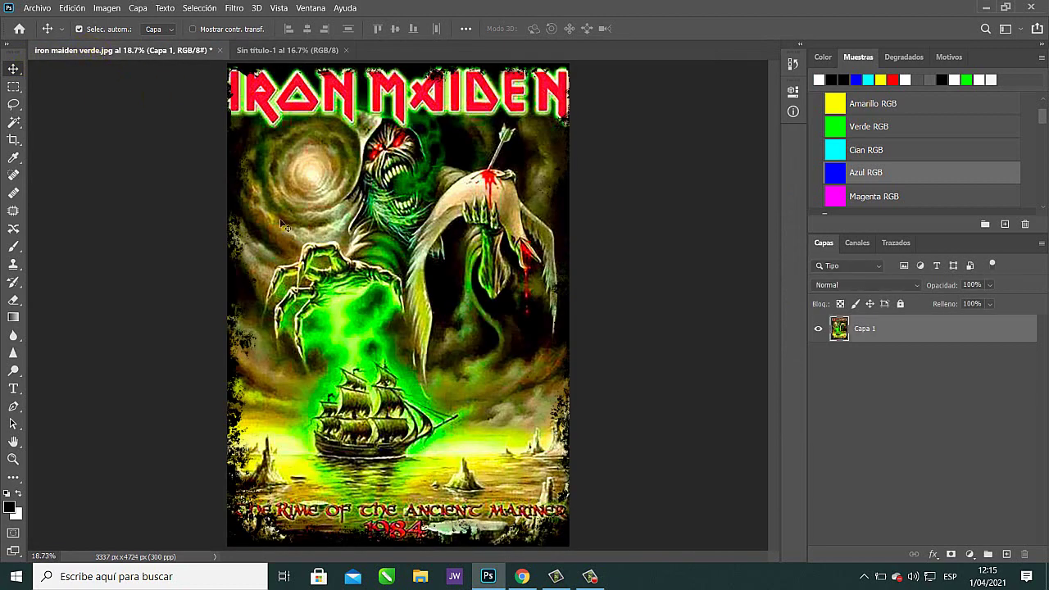
pyautogui.moveTo(379, 278); pyautogui.dragTo(382, 221)
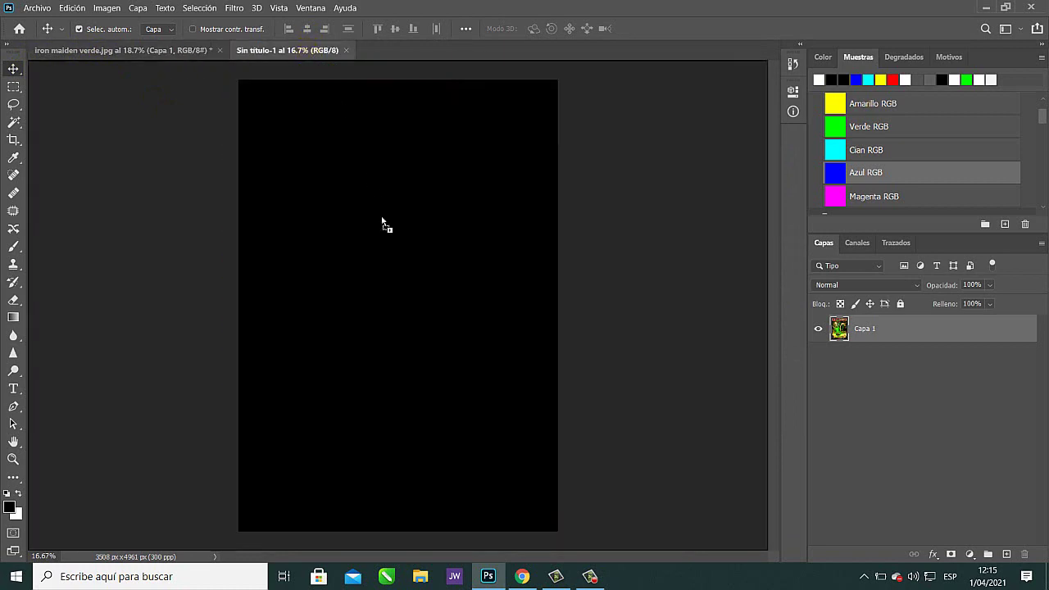
pyautogui.moveTo(402, 310); pyautogui.dragTo(435, 314)
pyautogui.keyDown('shift'); pyautogui.click(906, 358); pyautogui.keyUp('shift')
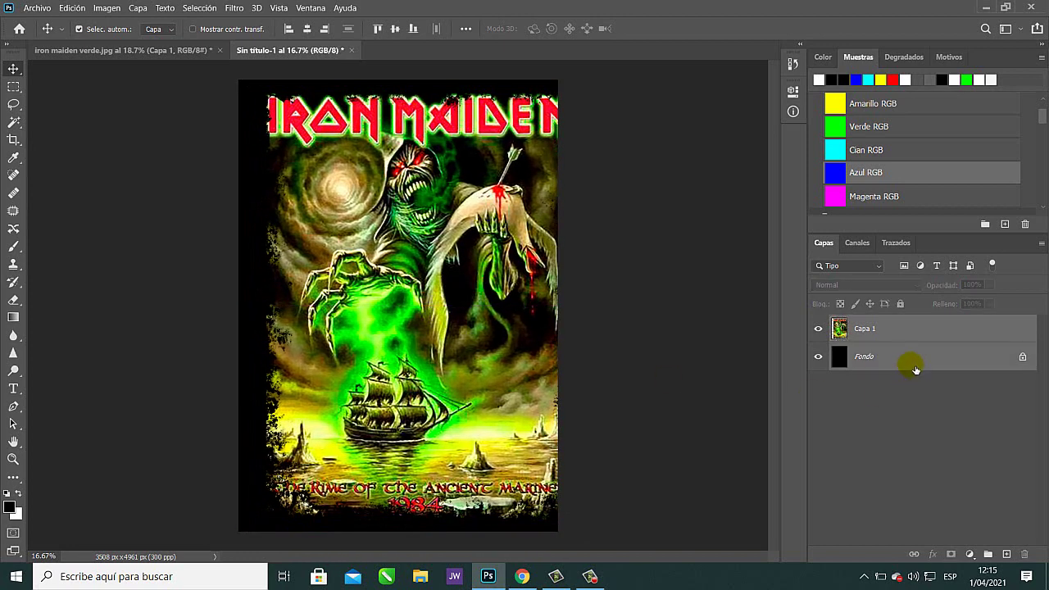
pyautogui.click(312, 31)
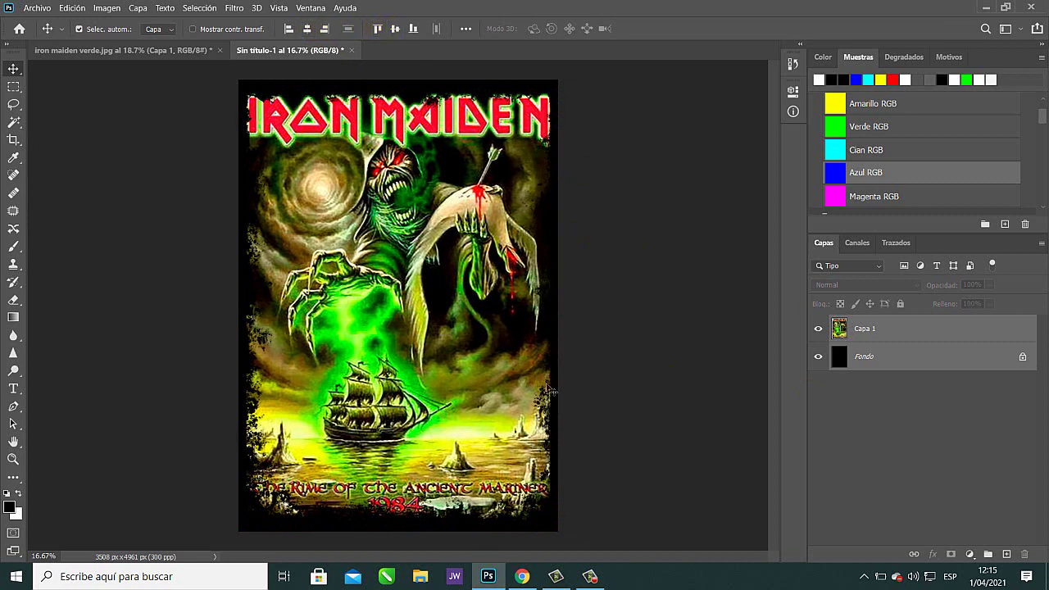
# Scale the poster layer down proportionally about its centre to about 93.36%, leaving a black margin around it.
pyautogui.click(943, 334)
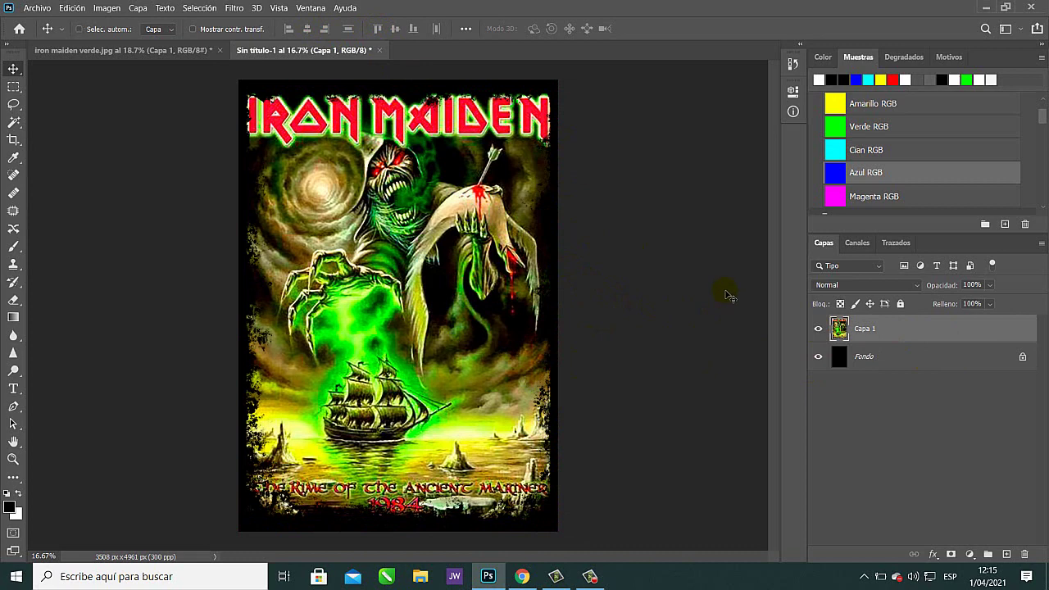
pyautogui.hotkey('ctrl', 't')
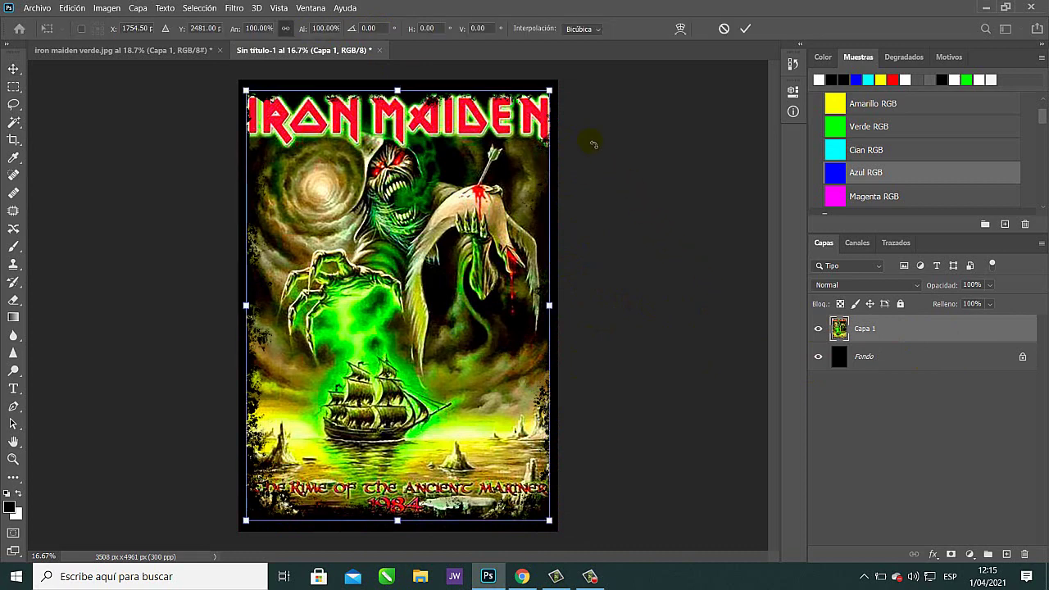
pyautogui.moveTo(555, 95); pyautogui.dragTo(549, 110)
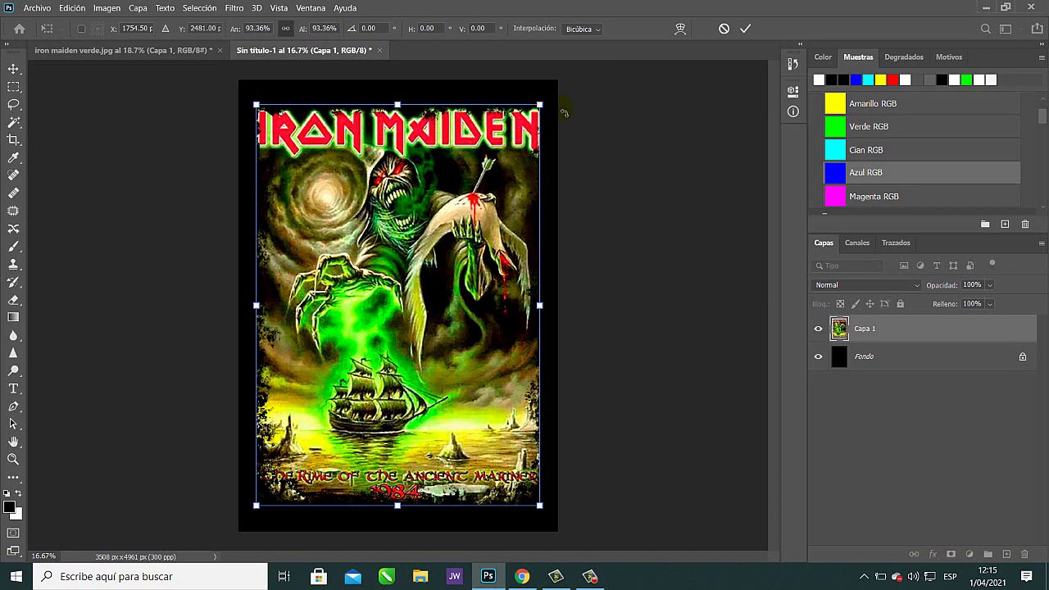
pyautogui.press('Return')
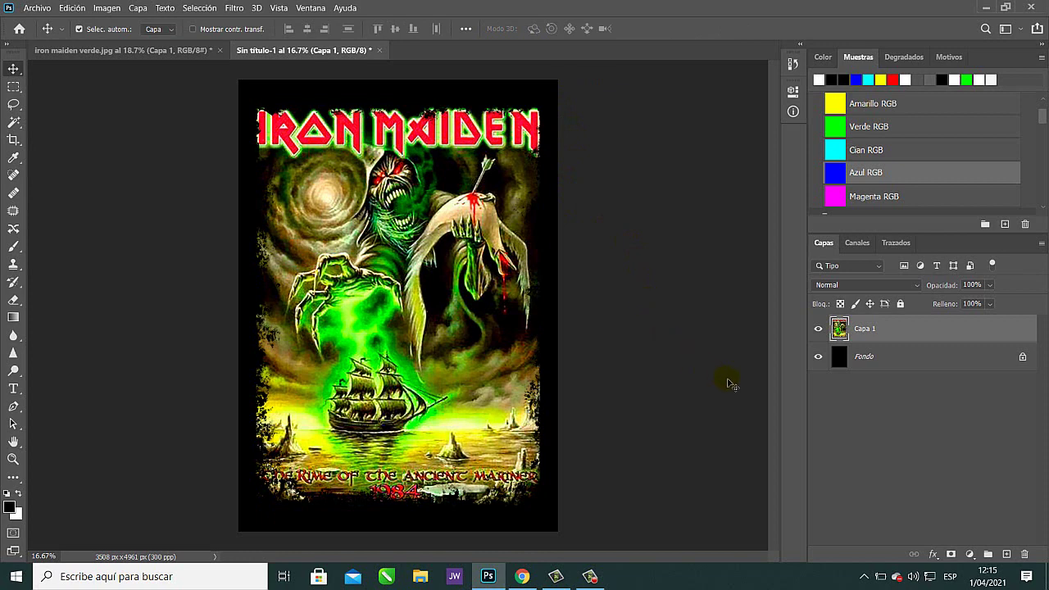
# Convert the locked black background into a normal layer and merge the poster layer down into it.
pyautogui.click(818, 329)
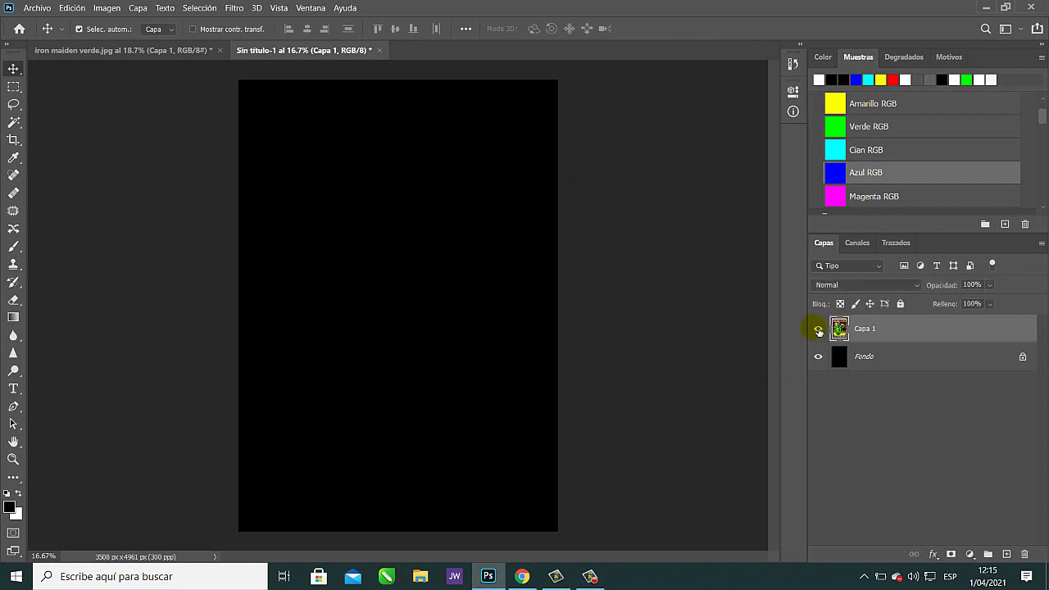
pyautogui.click(818, 328)
pyautogui.click(818, 329)
pyautogui.click(818, 328)
pyautogui.click(818, 329)
pyautogui.click(818, 329)
pyautogui.click(939, 357)
pyautogui.doubleClick(939, 357)
pyautogui.click(654, 166)
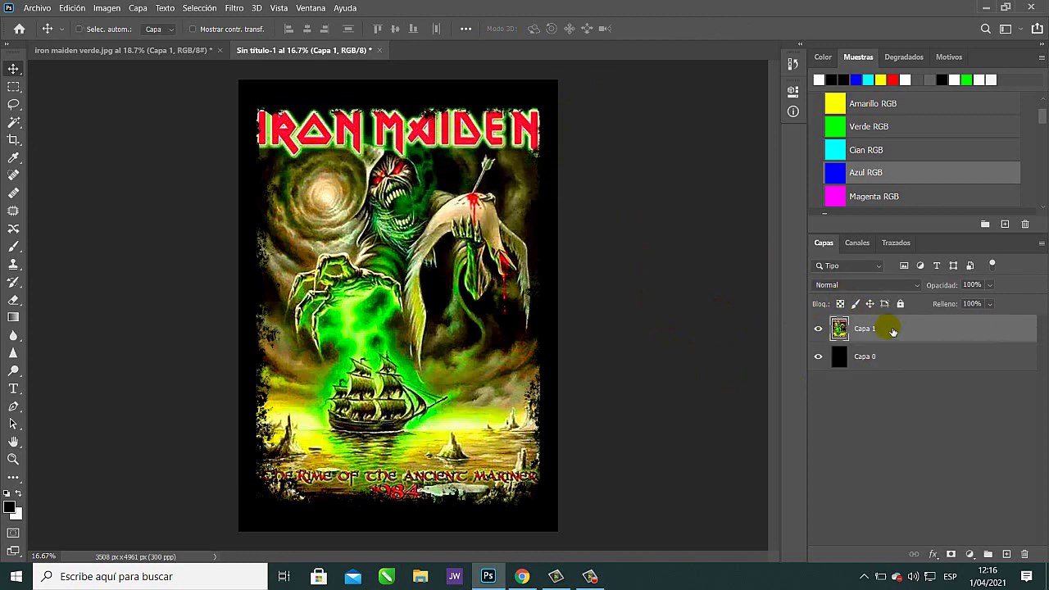
pyautogui.hotkey('ctrl', 'e')
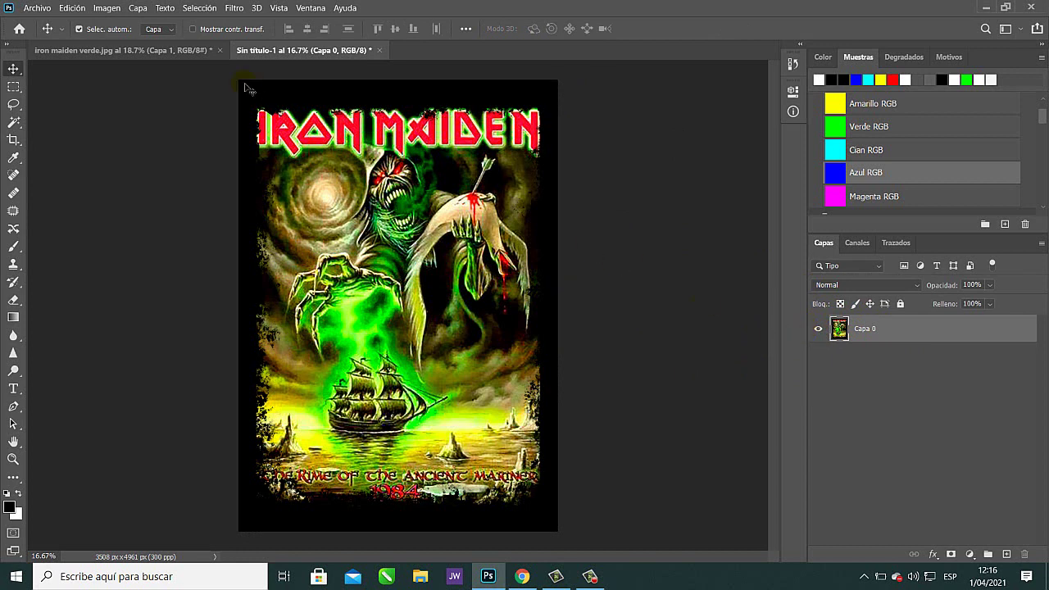
# Close the original iron maiden verde.jpg document.
pyautogui.click(130, 51)
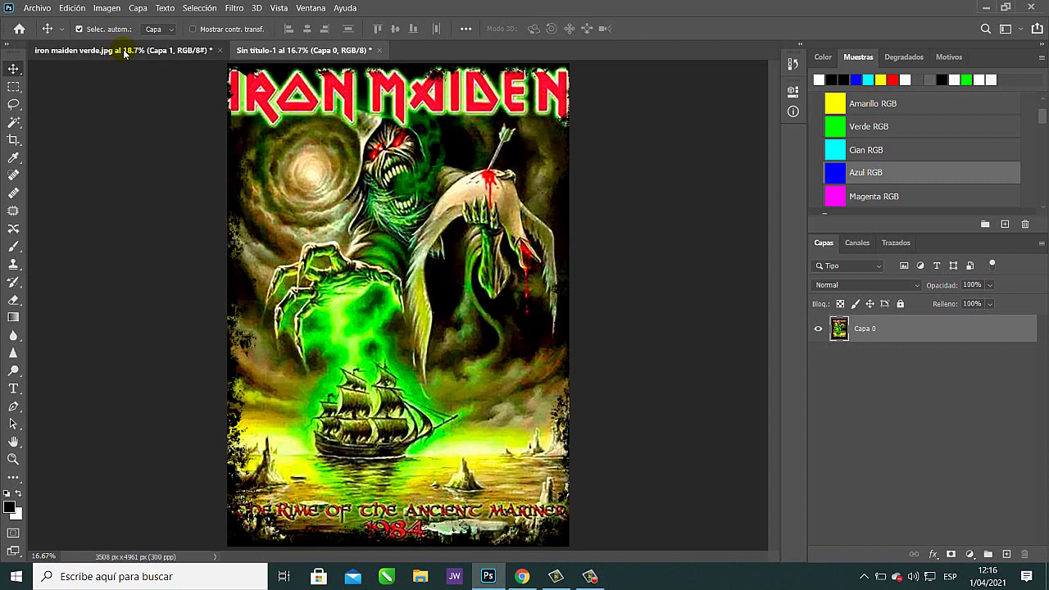
pyautogui.click(219, 50)
pyautogui.click(567, 228)
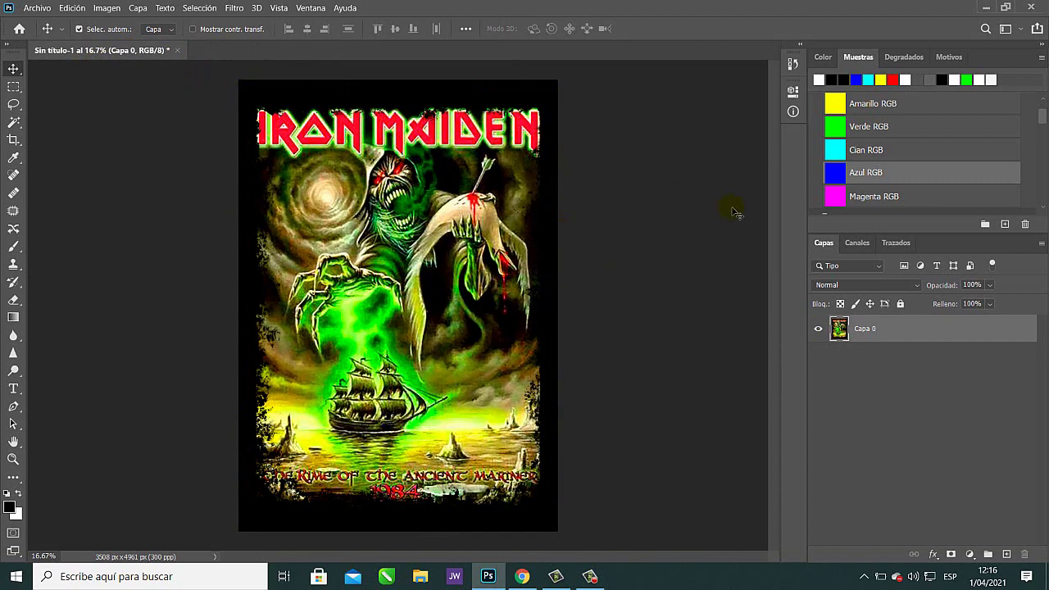
# Display the channels of the A3 document and duplicate the image as "Sin título-1 copia".
pyautogui.click(857, 243)
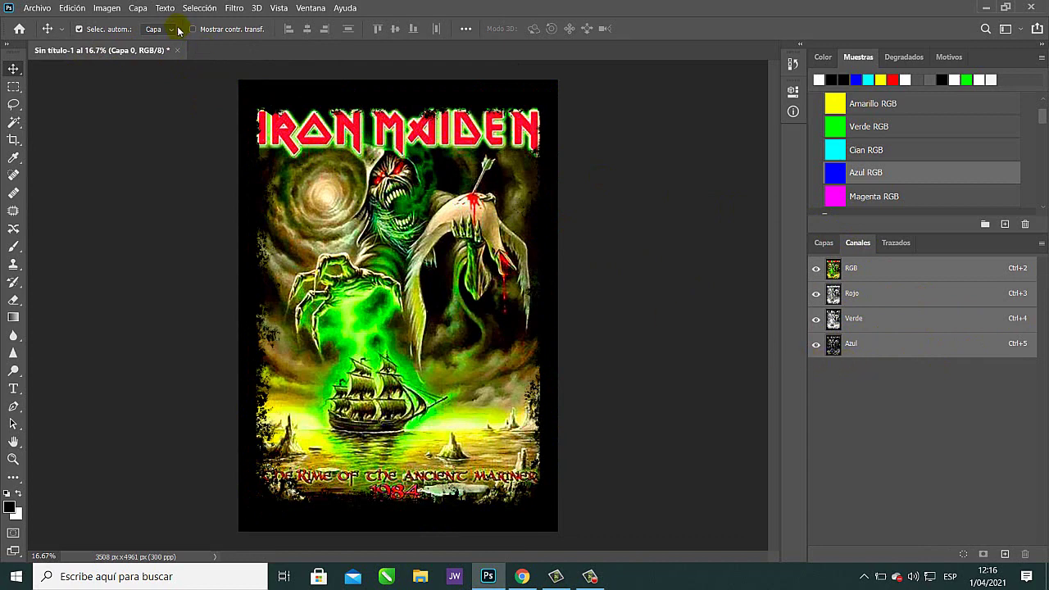
pyautogui.click(107, 8)
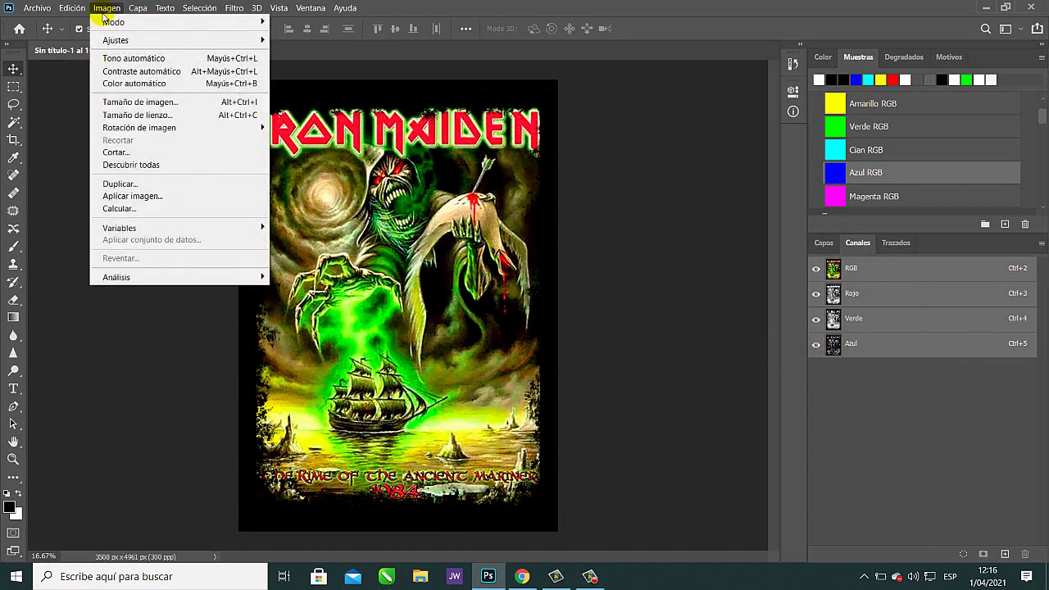
pyautogui.click(161, 187)
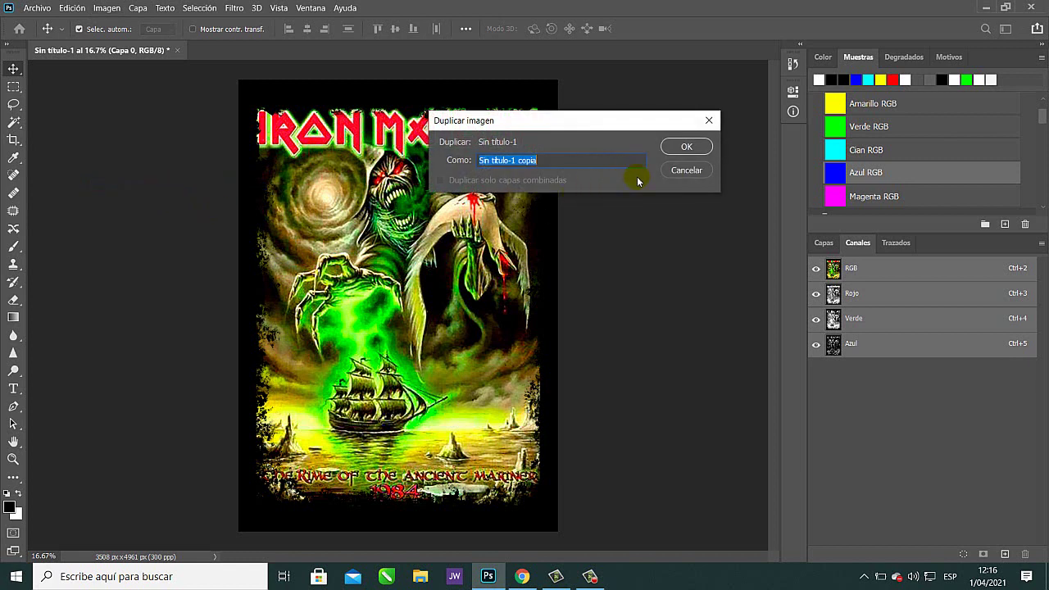
pyautogui.click(676, 146)
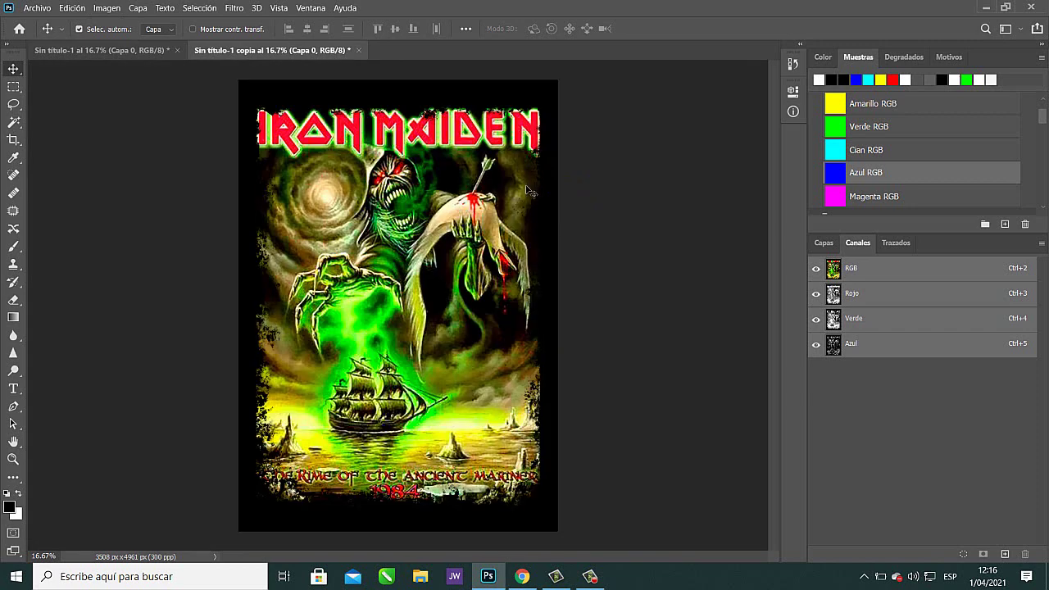
# Convert the duplicate image to CMYK color mode, accepting the Japan Web Coated (Ad) profile.
pyautogui.click(141, 51)
pyautogui.click(252, 50)
pyautogui.click(143, 51)
pyautogui.click(274, 51)
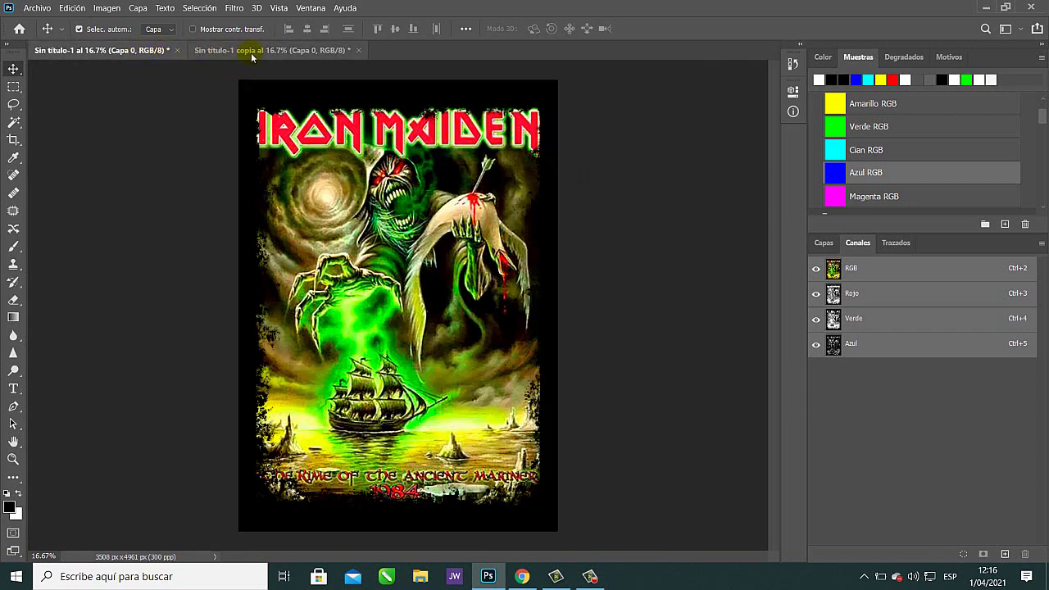
pyautogui.click(136, 49)
pyautogui.click(304, 51)
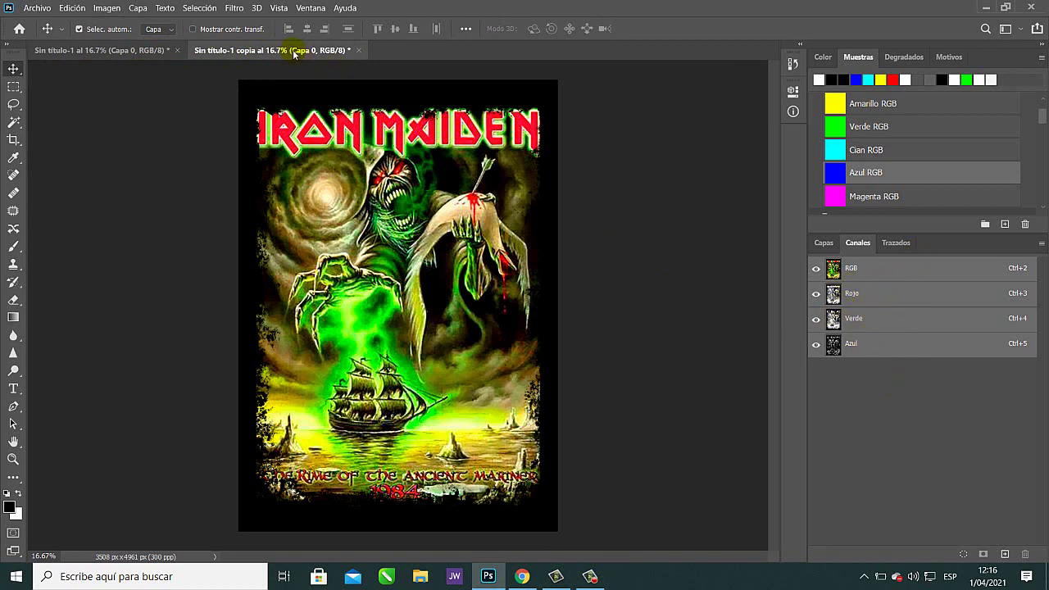
pyautogui.click(106, 8)
pyautogui.moveTo(119, 23)
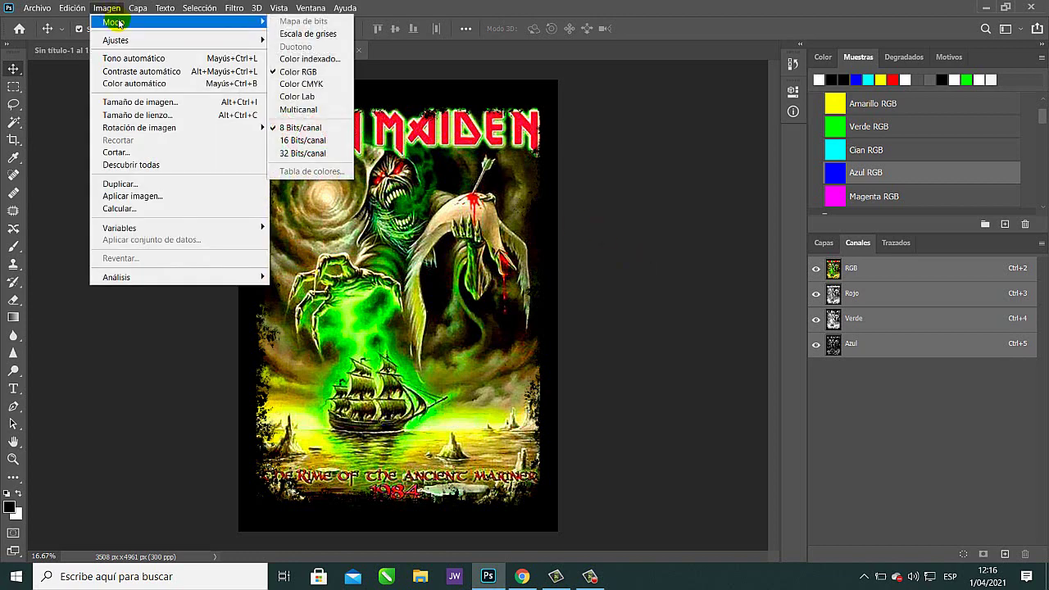
pyautogui.click(302, 83)
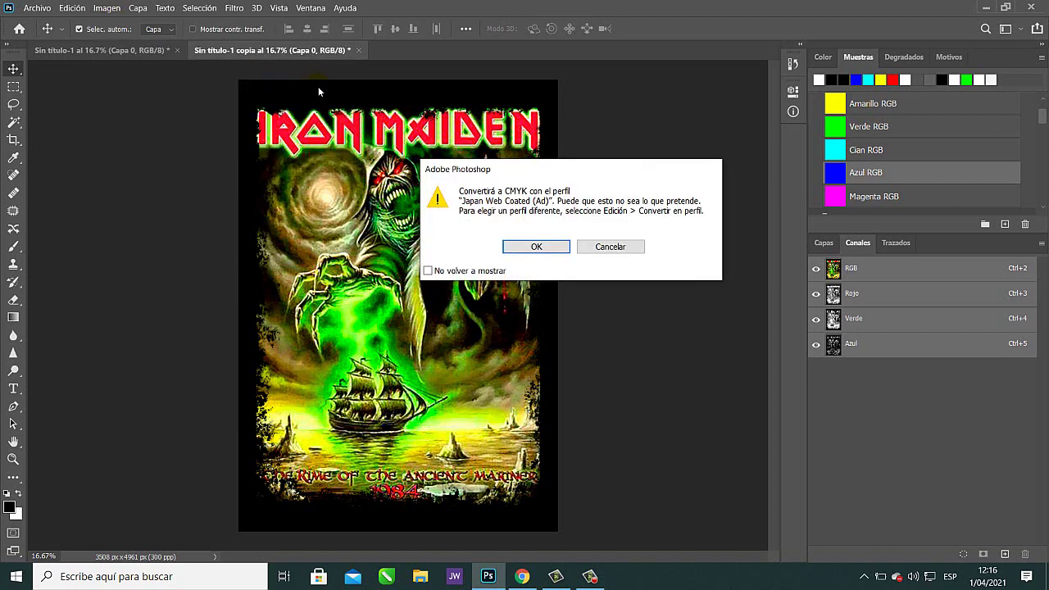
pyautogui.click(544, 247)
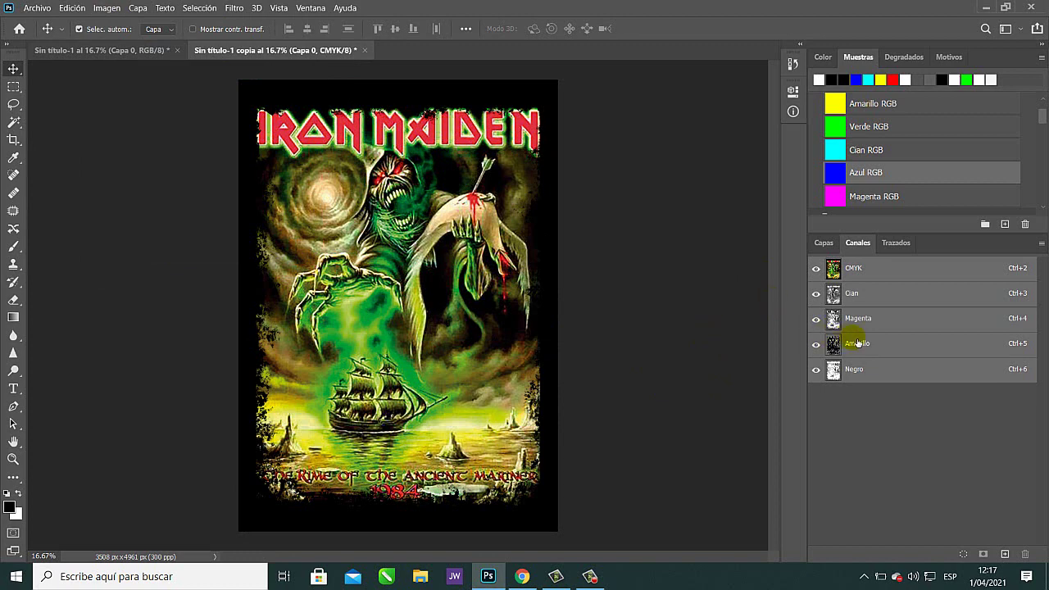
# Copy the entire Negro channel of the CMYK duplicate and return to the RGB document.
pyautogui.click(885, 369)
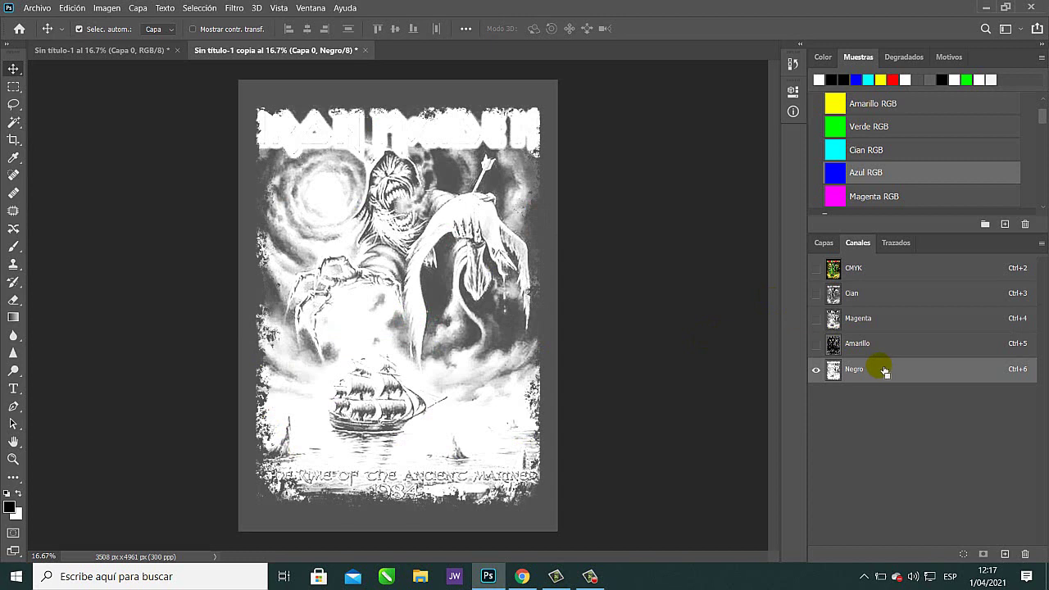
pyautogui.keyDown('ctrl'); pyautogui.click(885, 369); pyautogui.keyUp('ctrl')
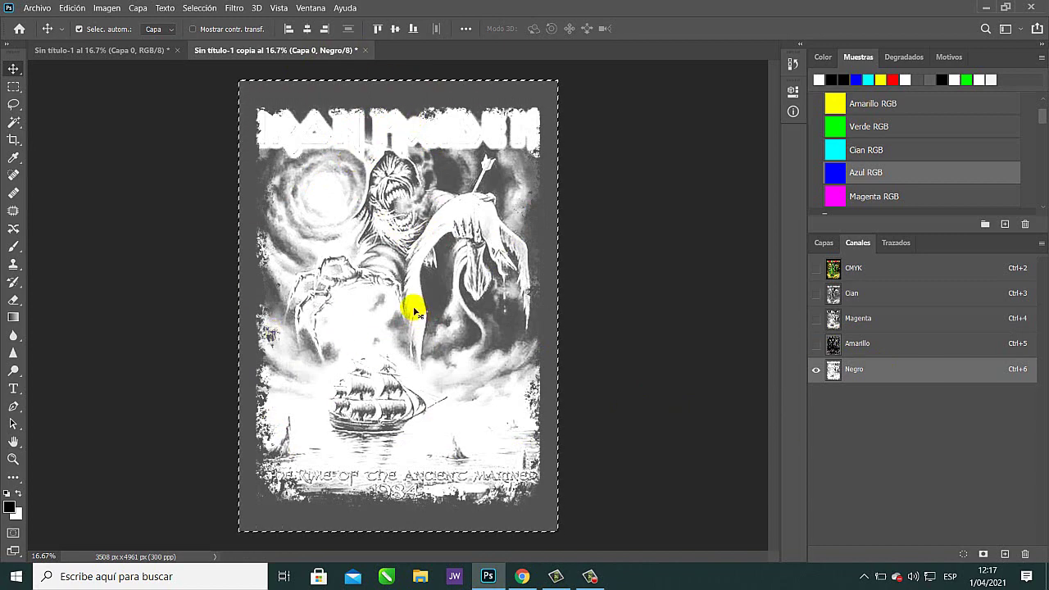
pyautogui.click(113, 51)
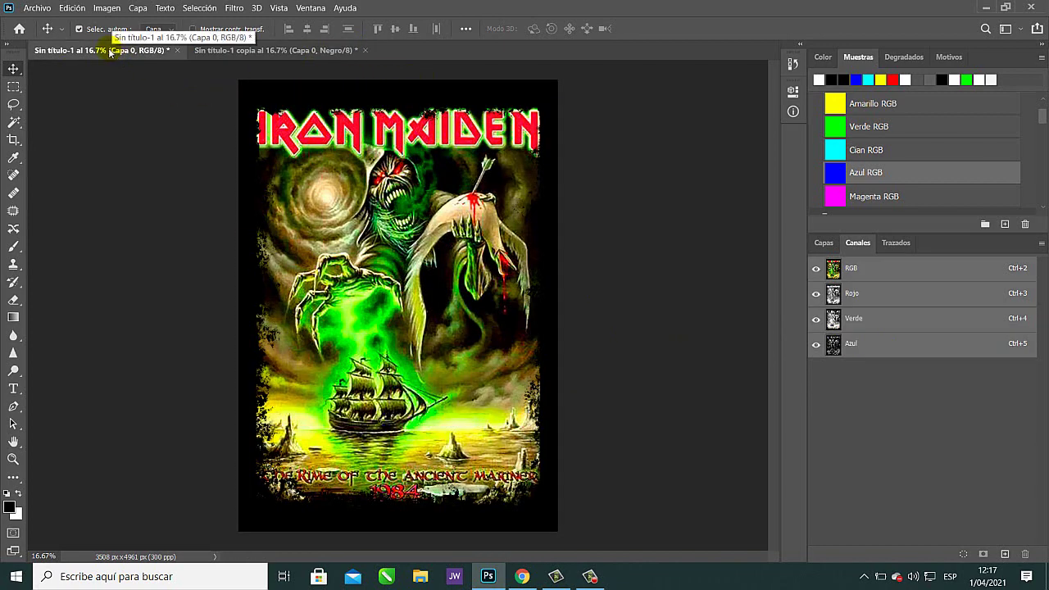
# Add a new channel to the RGB document named "negro impreso", set as a spot color in black 000000 at 100% solidity.
pyautogui.click(1006, 555)
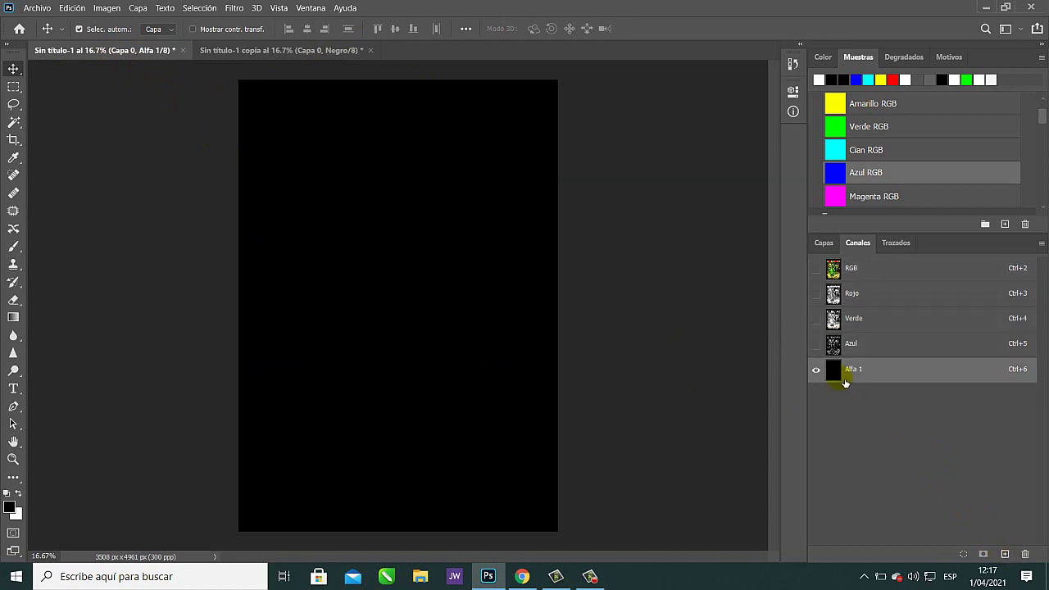
pyautogui.doubleClick(844, 381)
pyautogui.write('negro impreso')
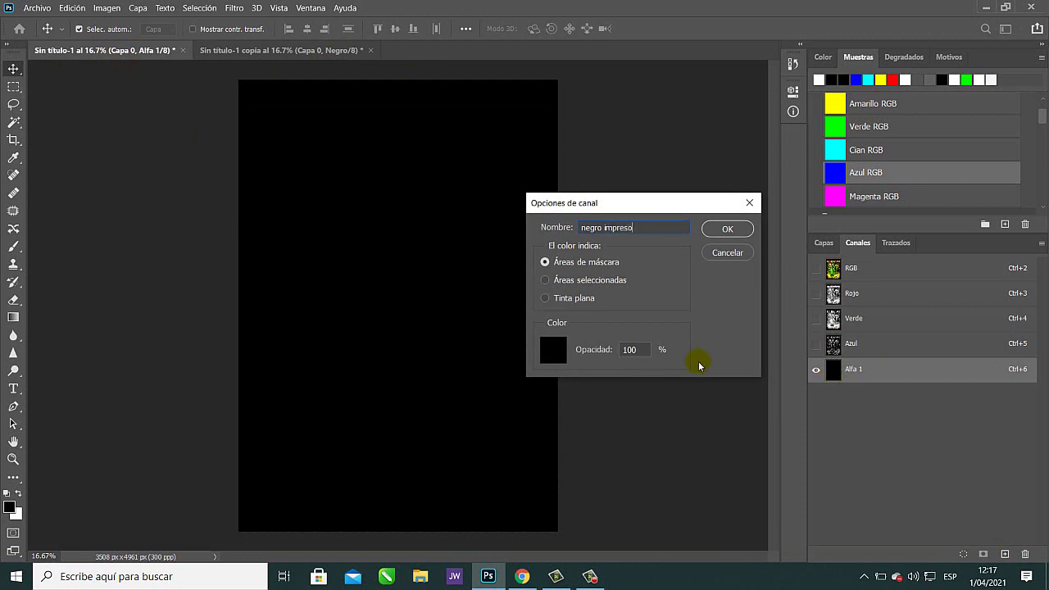
pyautogui.click(564, 298)
pyautogui.click(559, 344)
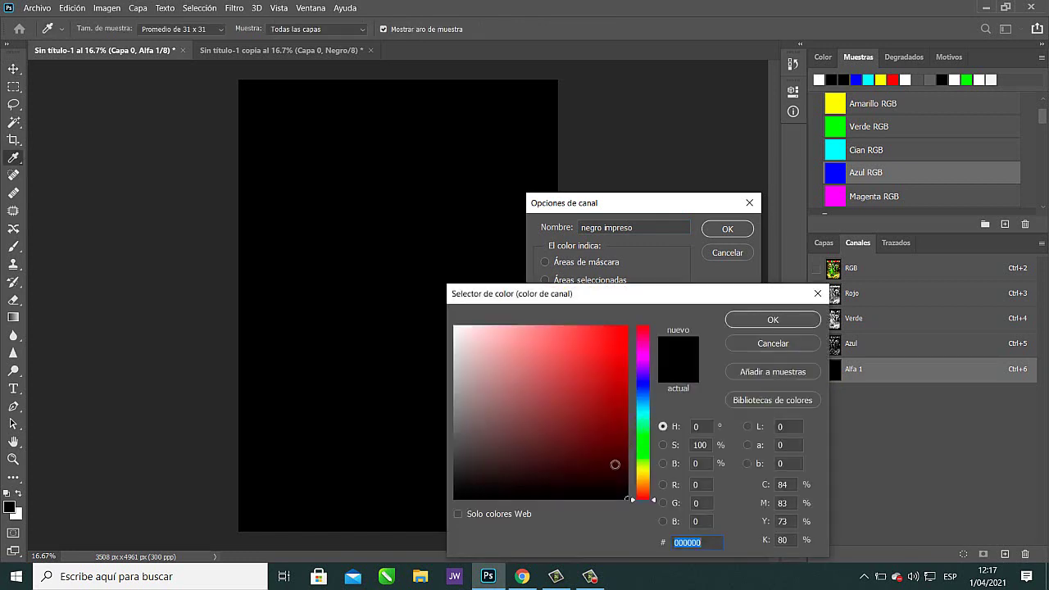
pyautogui.click(773, 321)
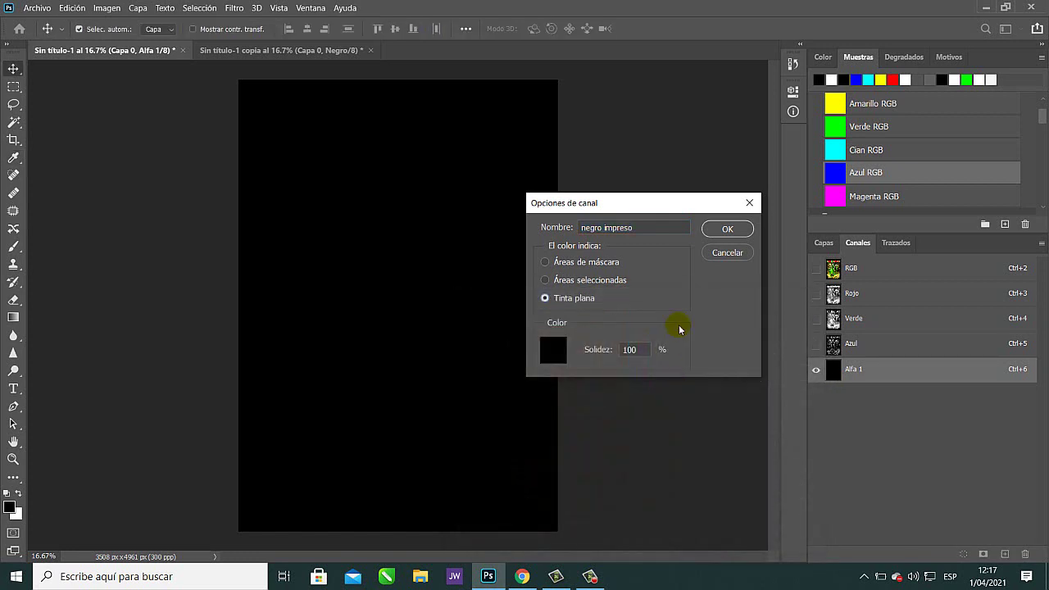
pyautogui.click(727, 229)
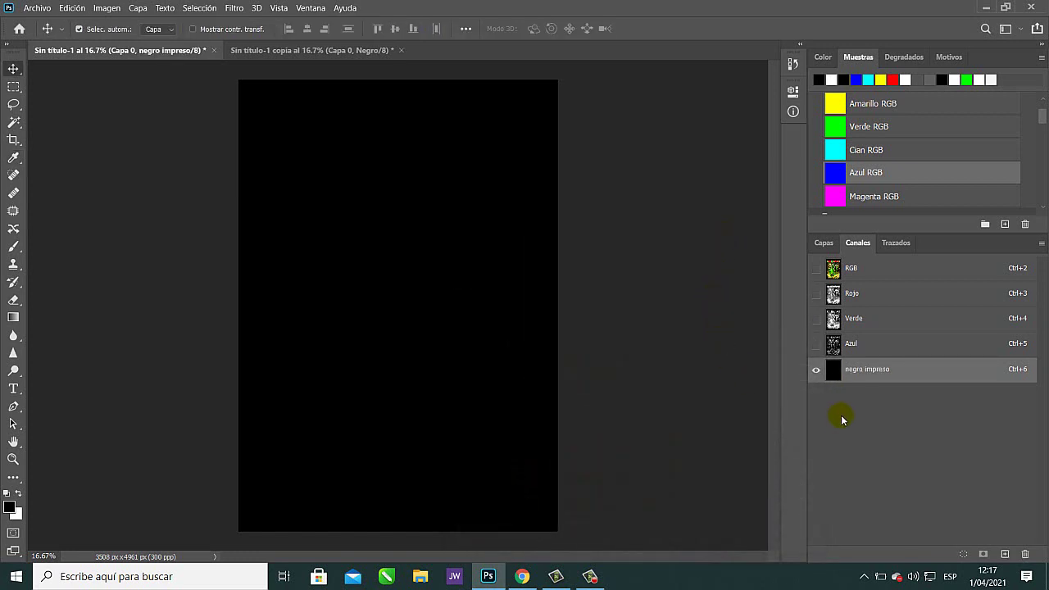
# Paste the copied black channel into "negro impreso", compare it with the CMYK duplicate's Negro channel, and deselect.
pyautogui.hotkey('ctrl', 'v')
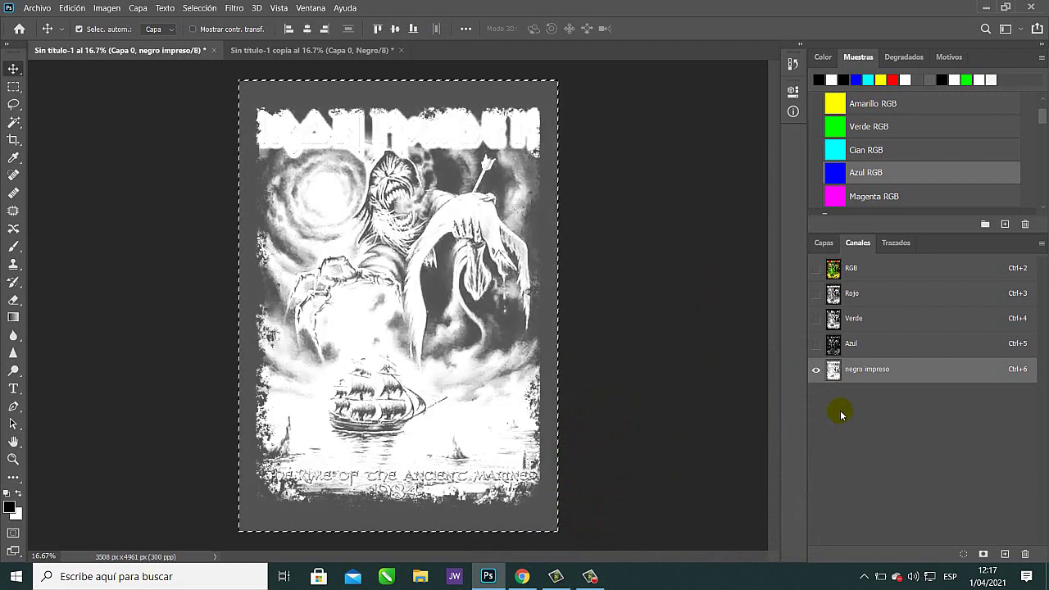
pyautogui.click(382, 51)
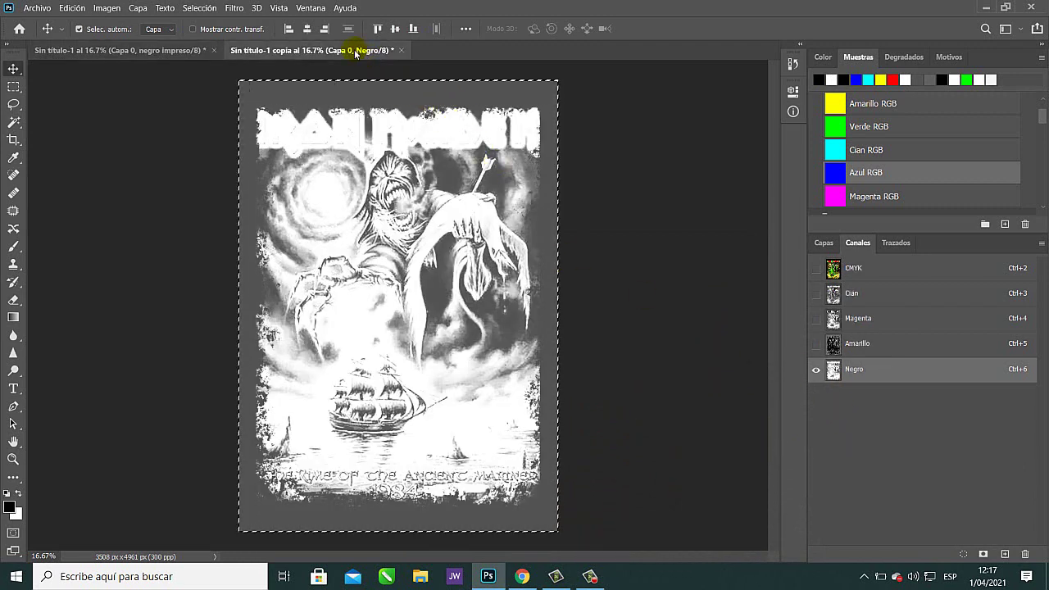
pyautogui.click(176, 50)
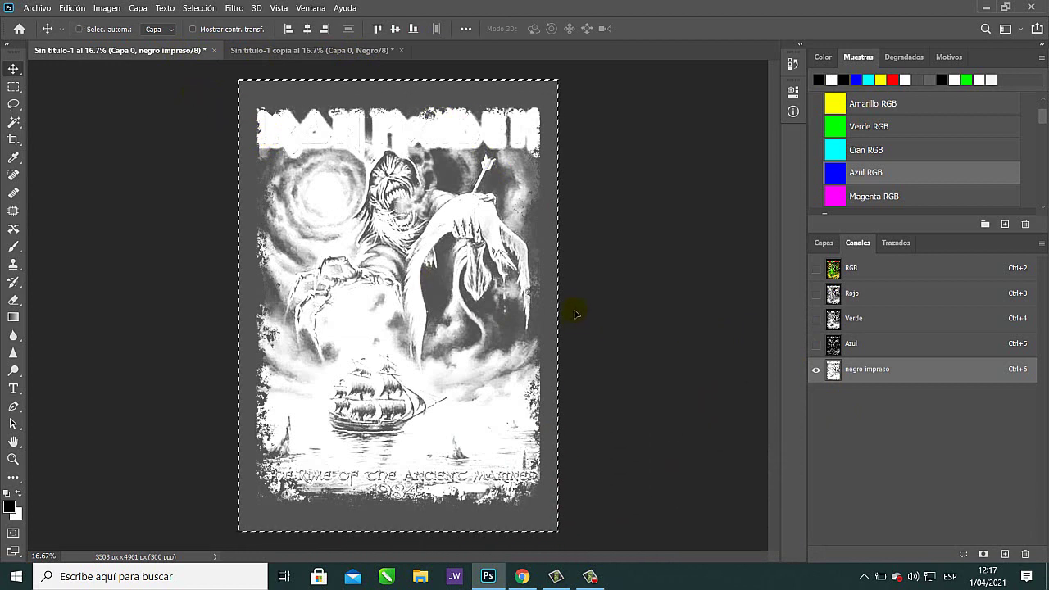
pyautogui.hotkey('ctrl', 'd')
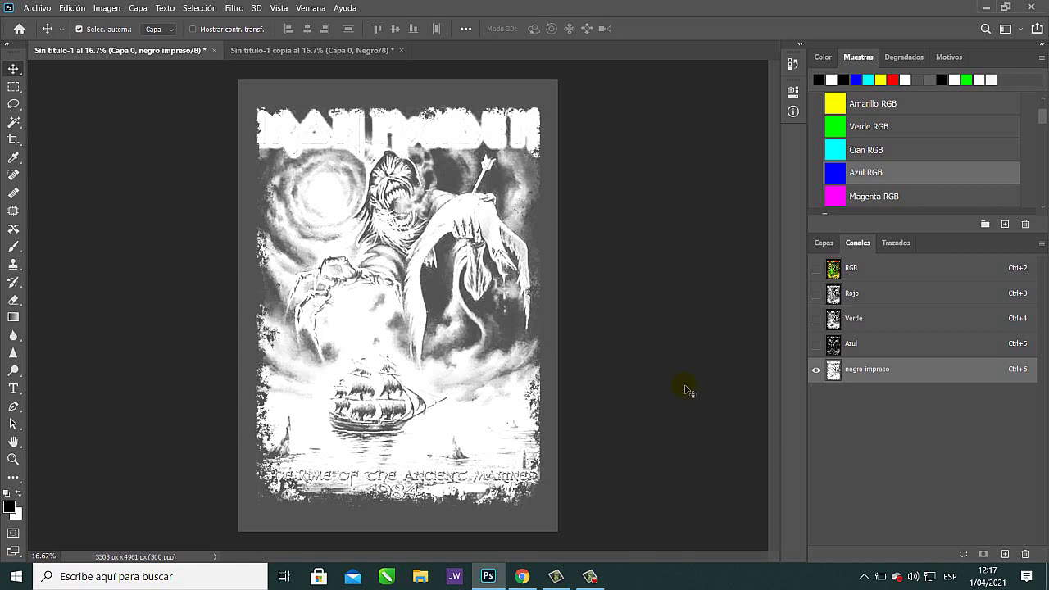
# Add a new channel named "color de polera", set as a spot color in black 000000 at 100% solidity.
pyautogui.click(1005, 555)
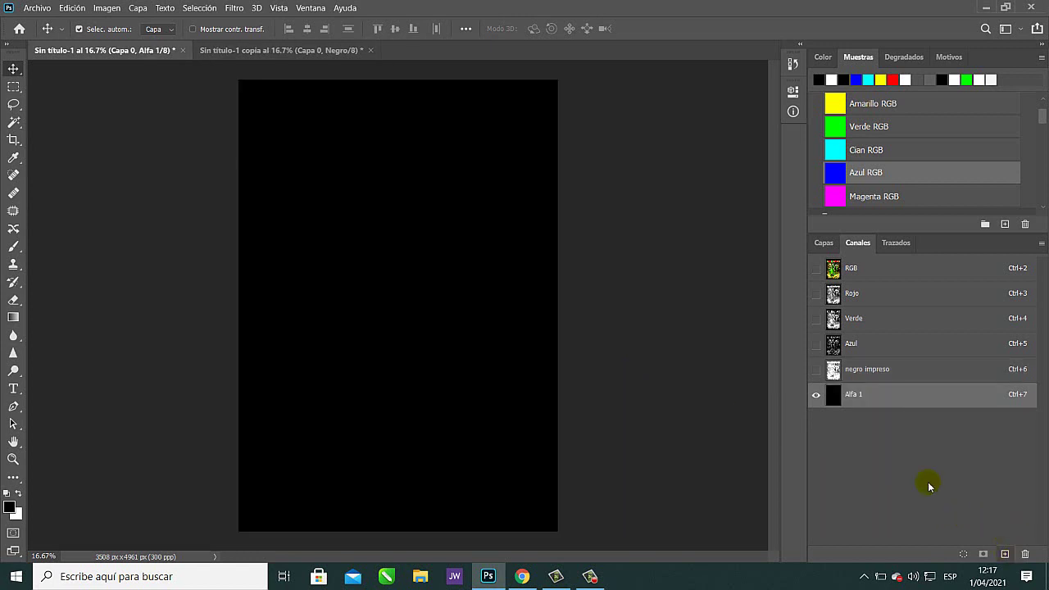
pyautogui.doubleClick(838, 398)
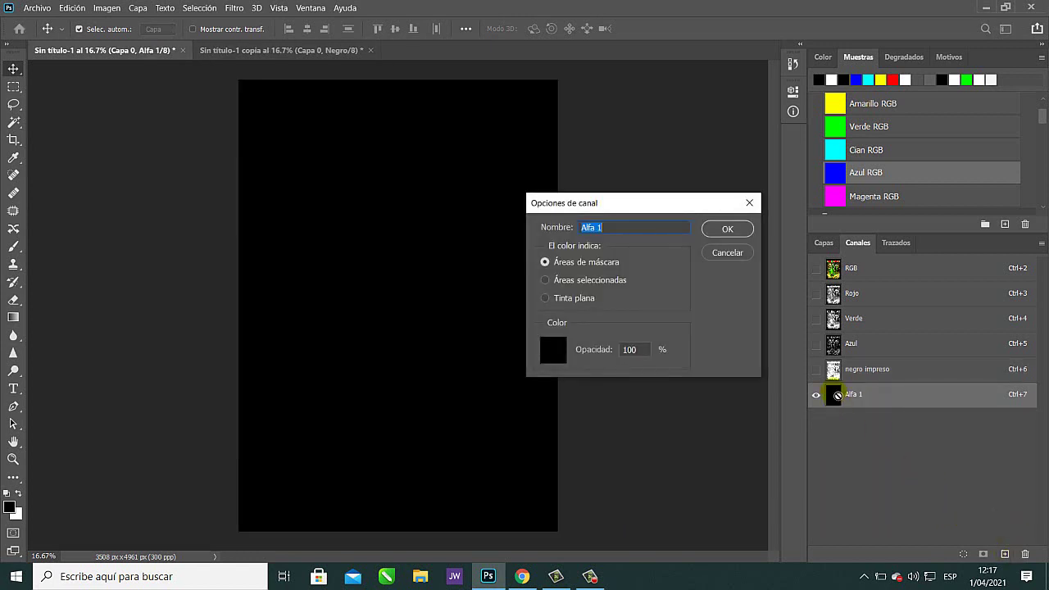
pyautogui.write('color de polera')
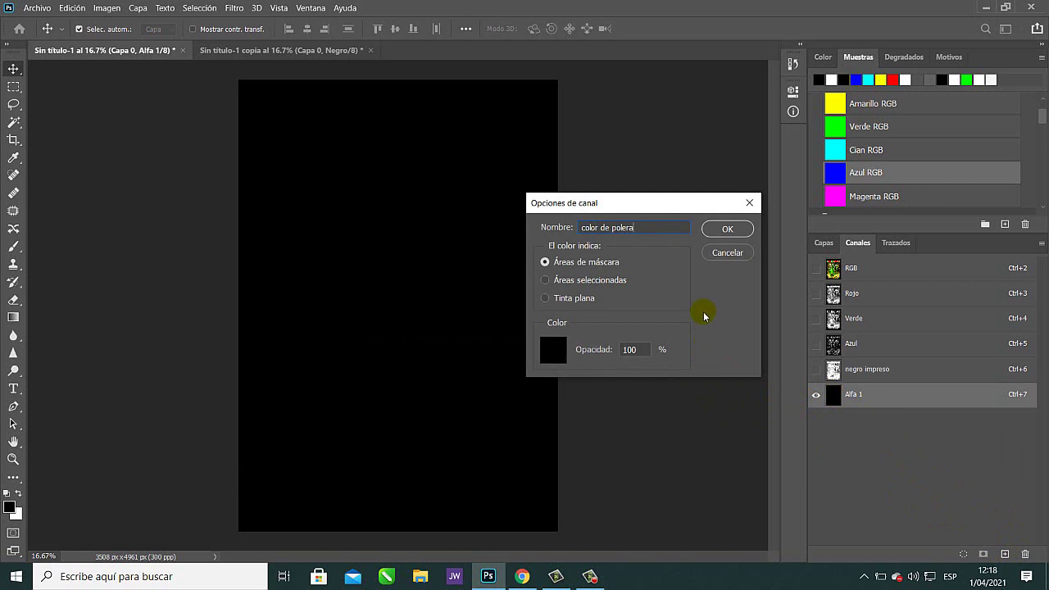
pyautogui.click(546, 297)
pyautogui.click(567, 355)
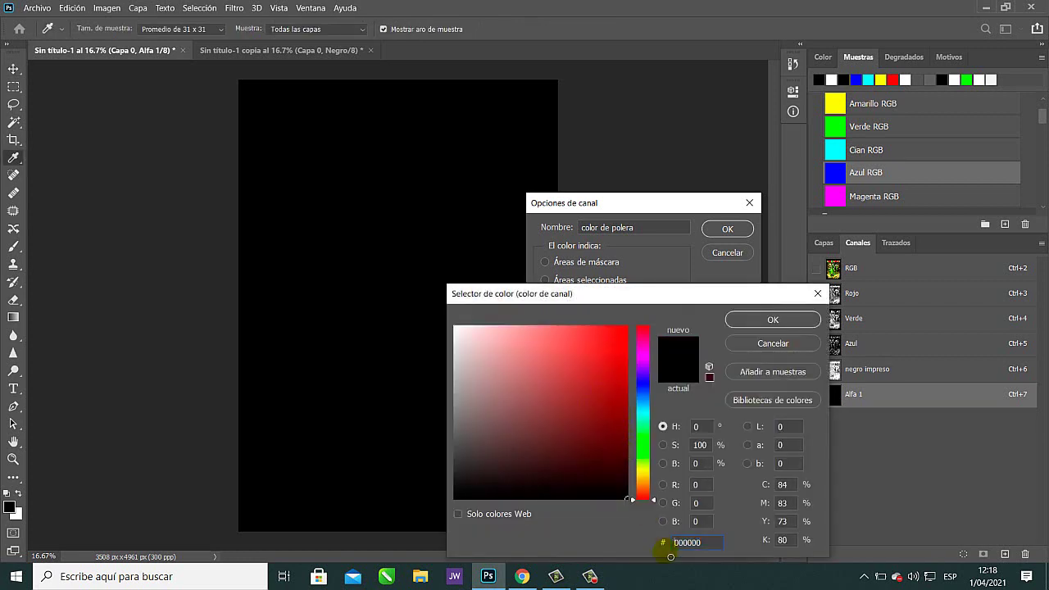
pyautogui.click(769, 321)
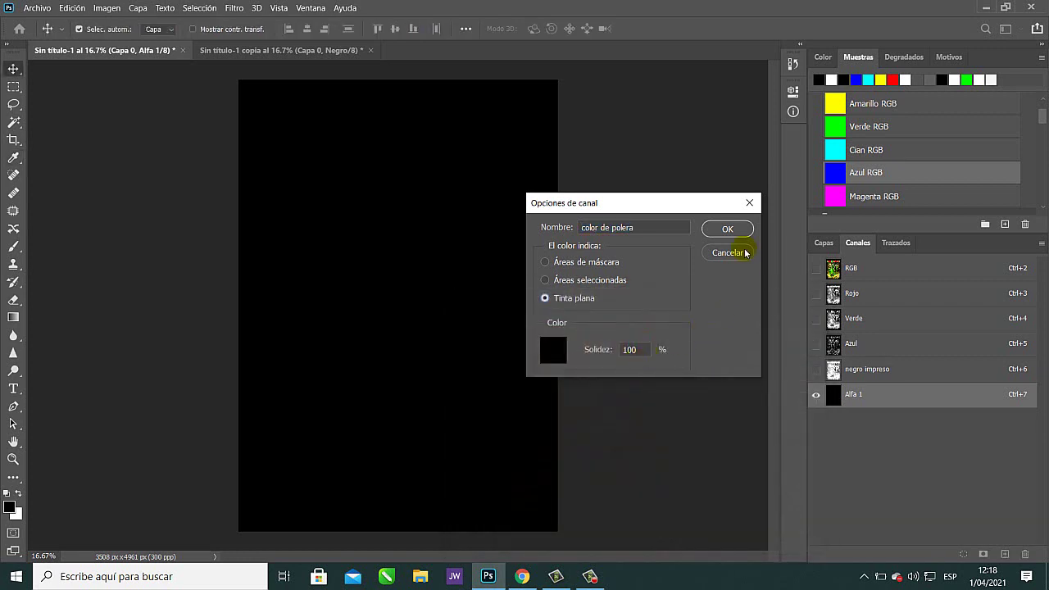
pyautogui.click(727, 228)
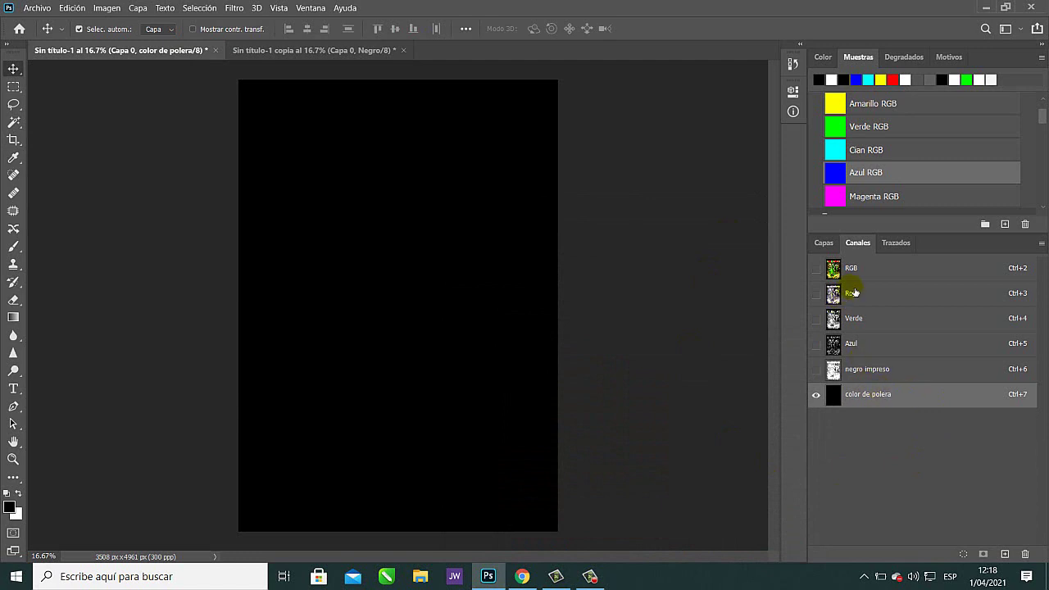
# Reactivate the RGB composite channel and duplicate the poster layer "Capa 0".
pyautogui.click(885, 274)
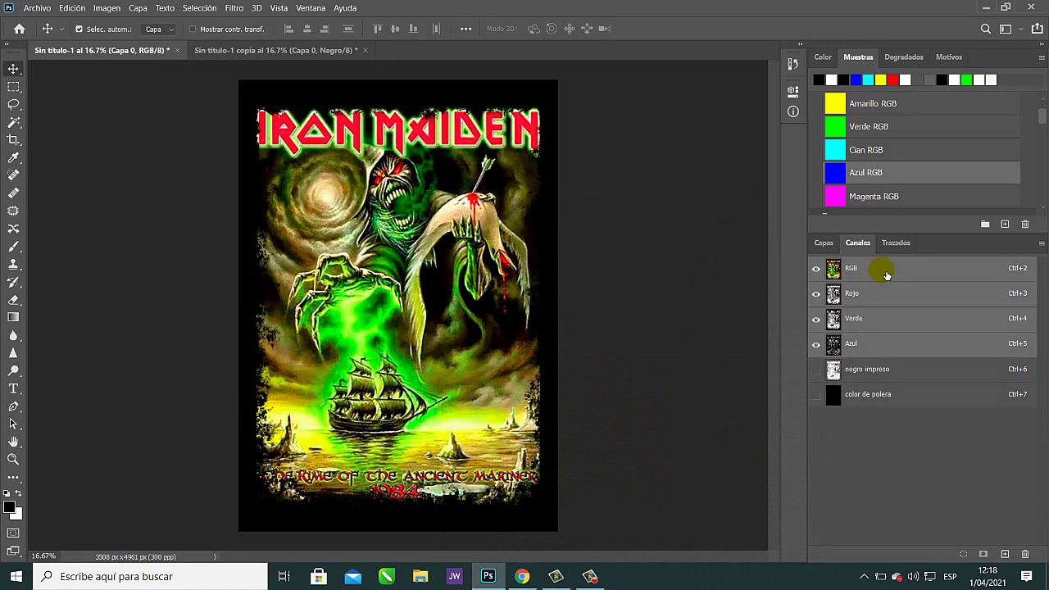
pyautogui.click(822, 243)
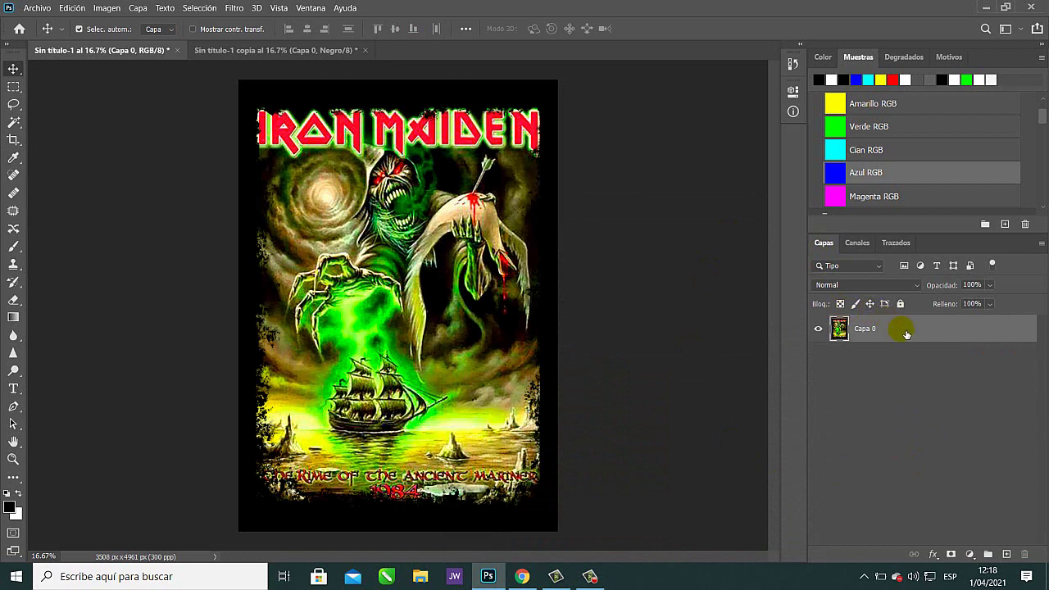
pyautogui.hotkey('ctrl', 'j')
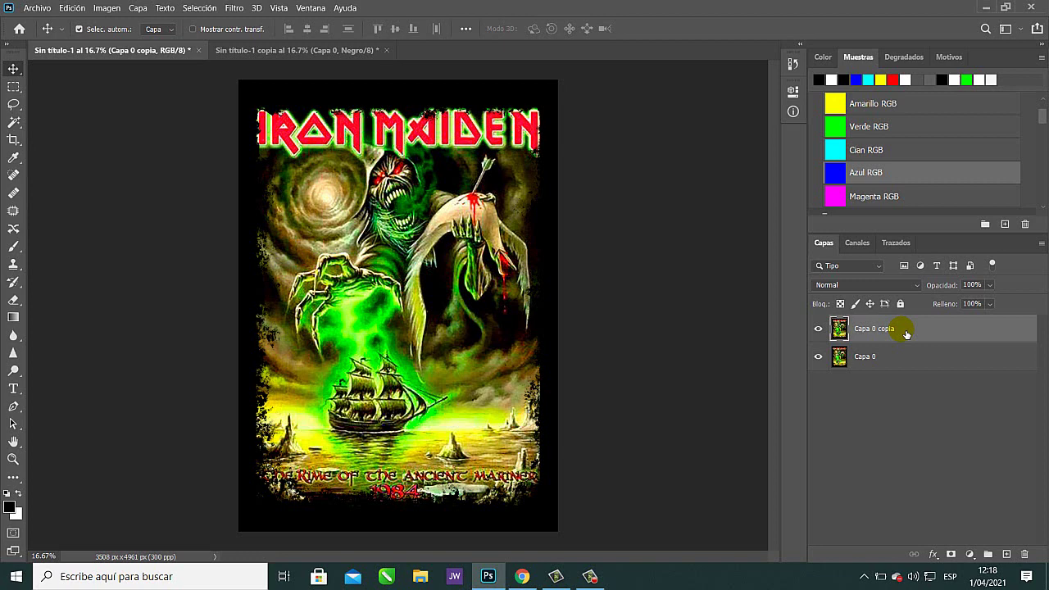
# Start a Hue/Saturation adjustment on the duplicated layer and set the saturation of the reds and yellows to -100.
pyautogui.hotkey('ctrl', 'u')
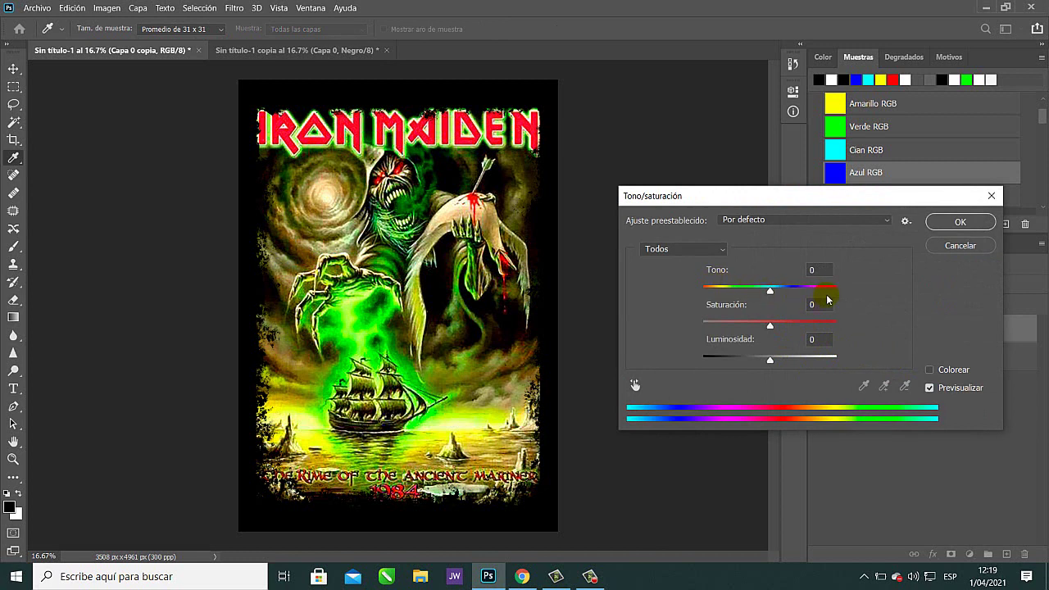
pyautogui.moveTo(775, 195); pyautogui.dragTo(703, 111)
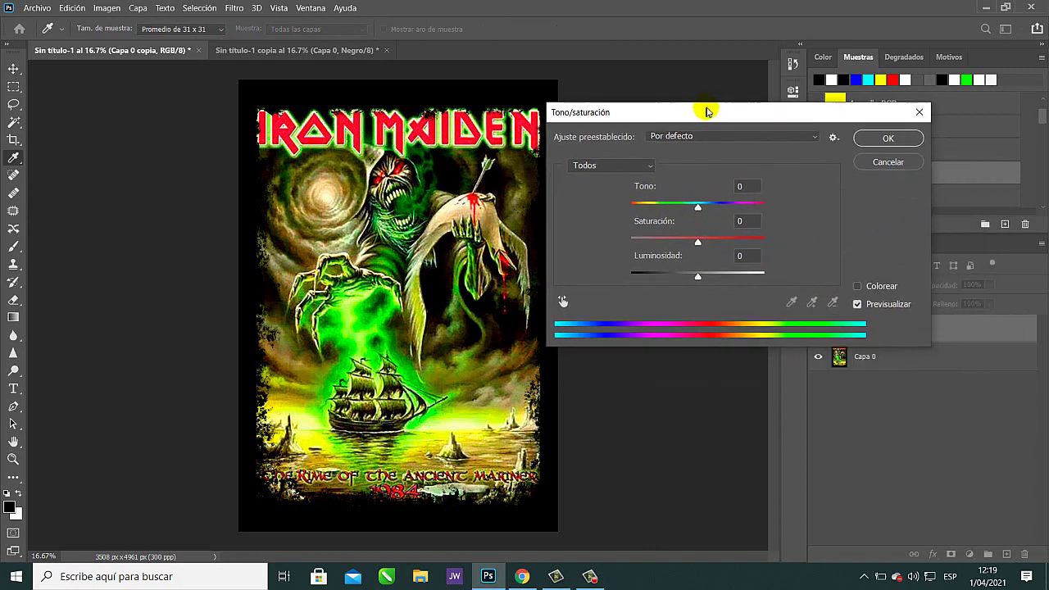
pyautogui.click(647, 167)
pyautogui.click(610, 191)
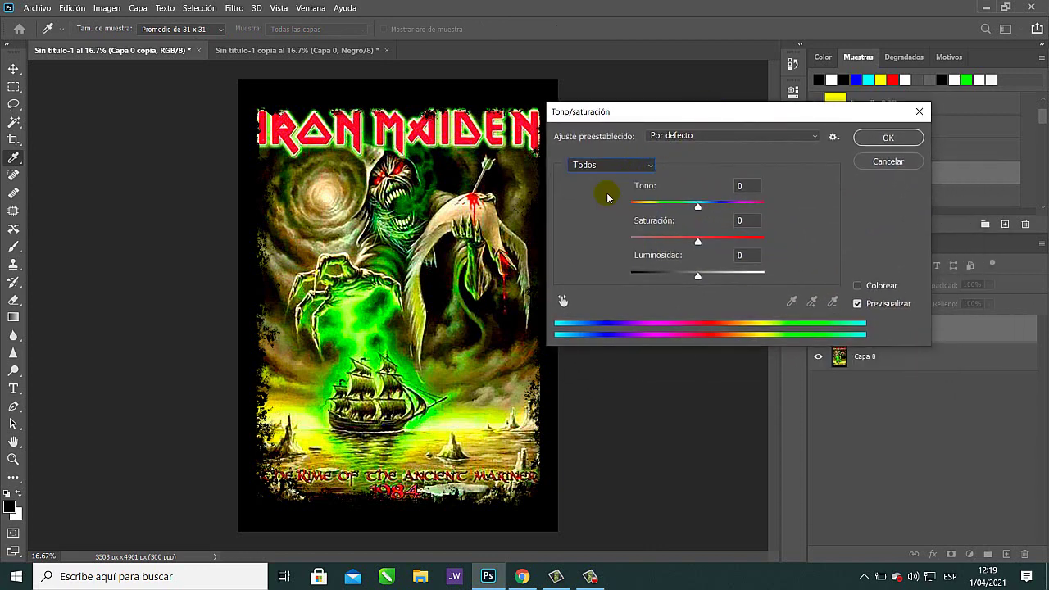
pyautogui.moveTo(698, 242); pyautogui.dragTo(595, 228)
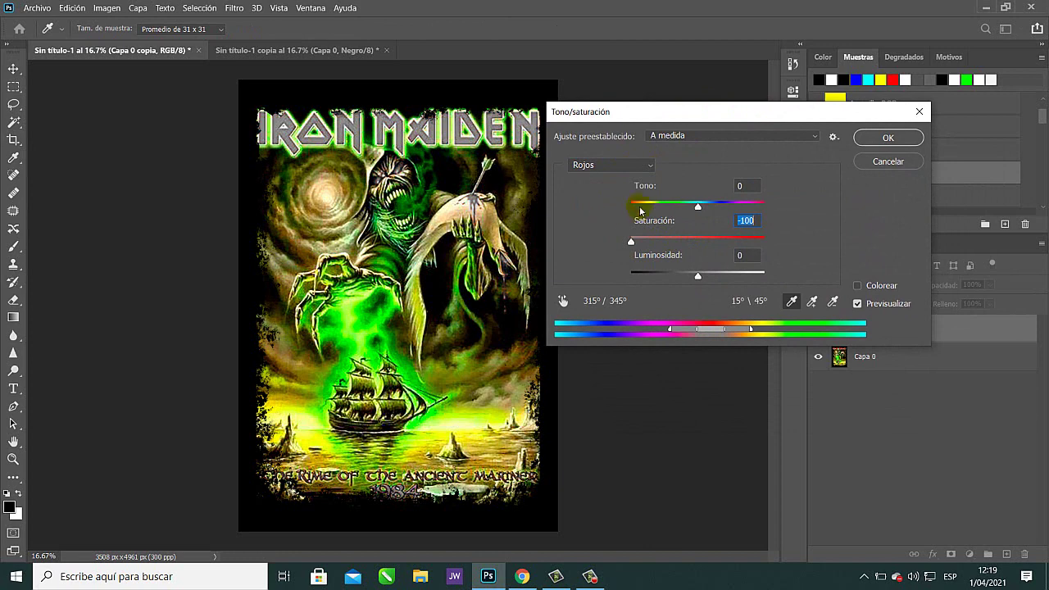
pyautogui.click(637, 166)
pyautogui.click(617, 199)
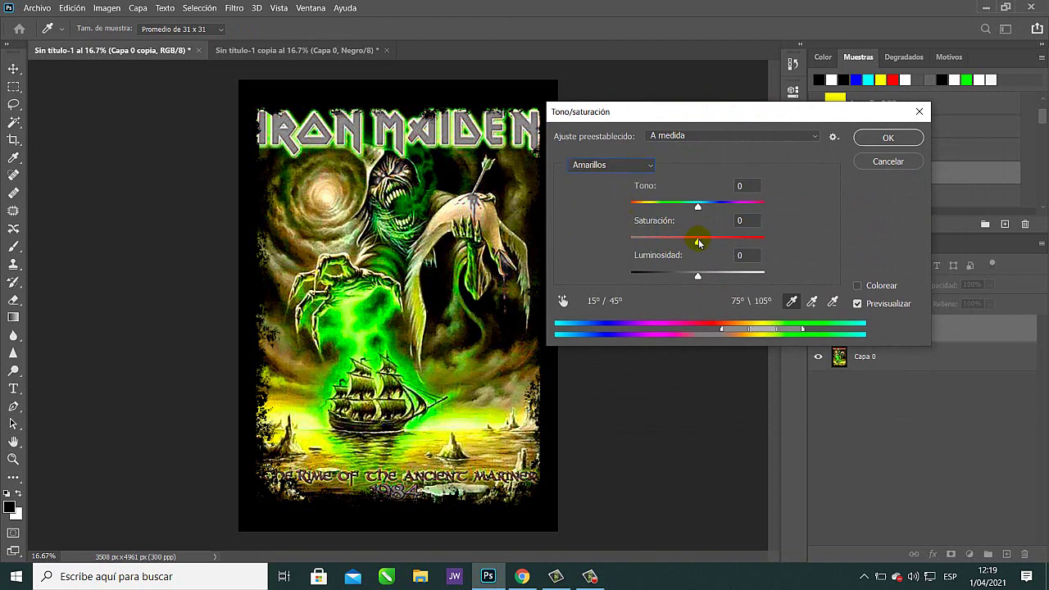
pyautogui.moveTo(698, 242); pyautogui.dragTo(581, 243)
# Set the saturation of the greens and cyans to -100 in the Hue/Saturation adjustment.
pyautogui.click(608, 169)
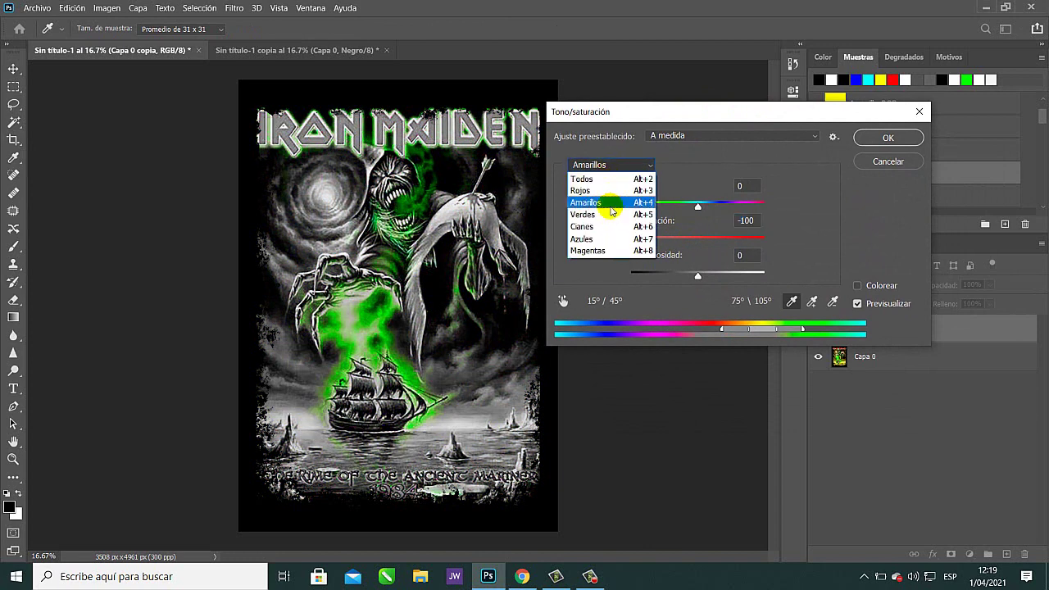
pyautogui.click(611, 214)
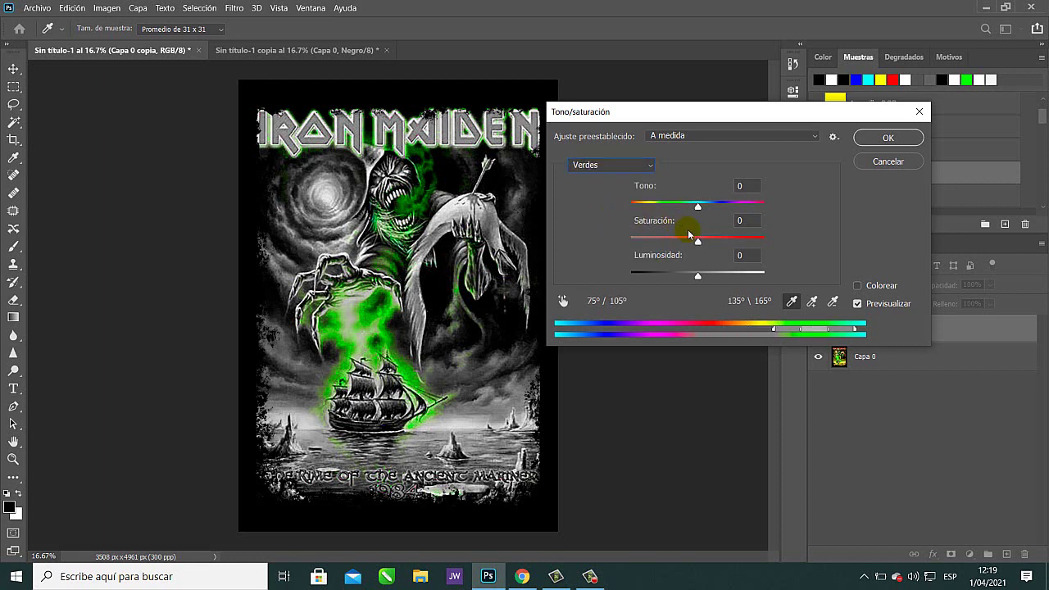
pyautogui.moveTo(691, 241); pyautogui.dragTo(632, 242)
pyautogui.click(631, 173)
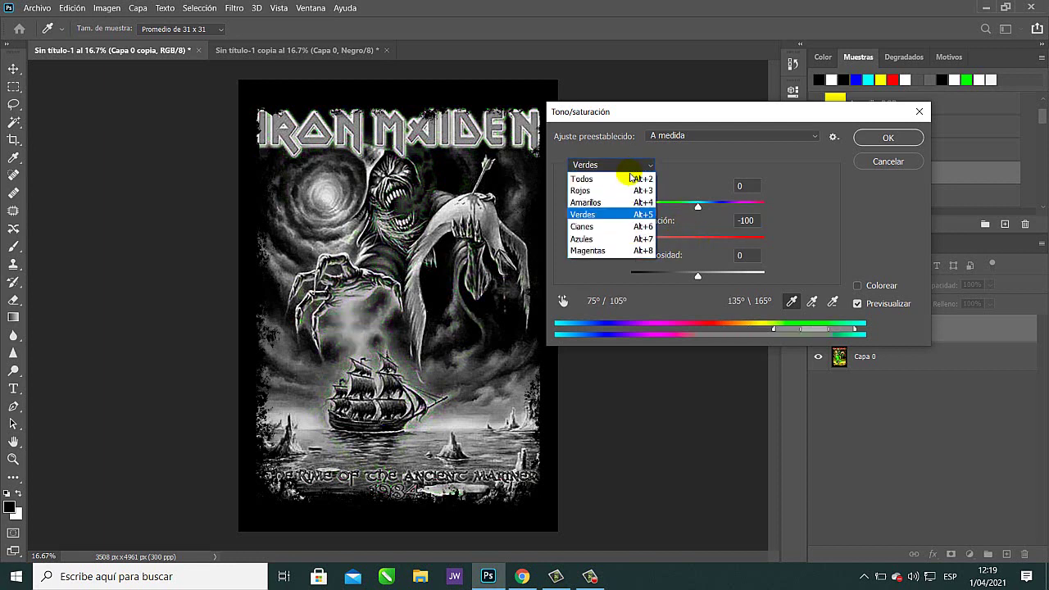
pyautogui.click(621, 235)
pyautogui.moveTo(698, 241); pyautogui.dragTo(608, 231)
# Set the saturation of the blues and magentas to -100, compare the preview with the original, and apply the adjustment.
pyautogui.click(611, 165)
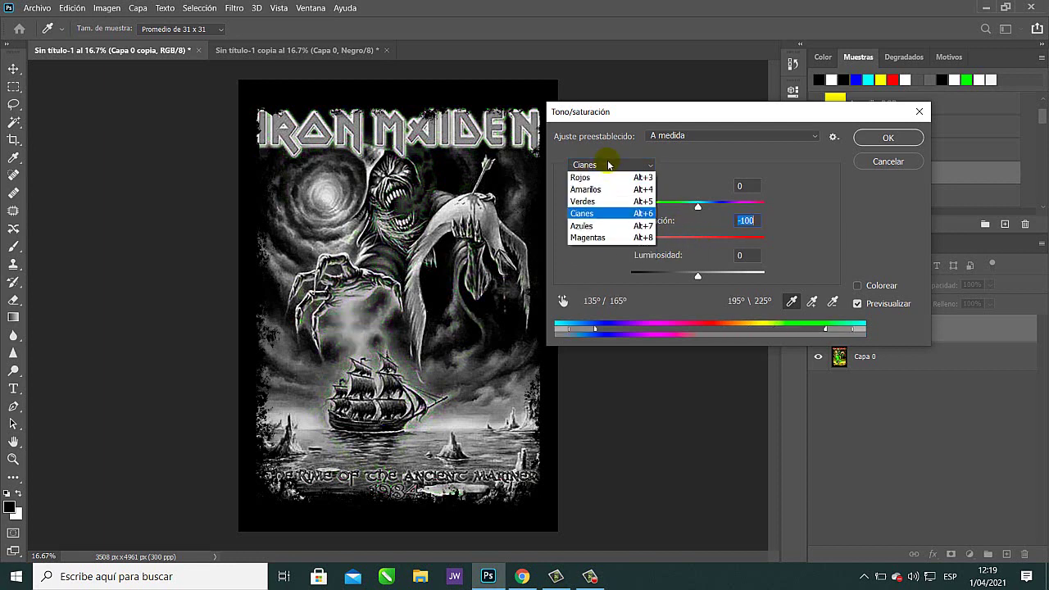
pyautogui.click(604, 238)
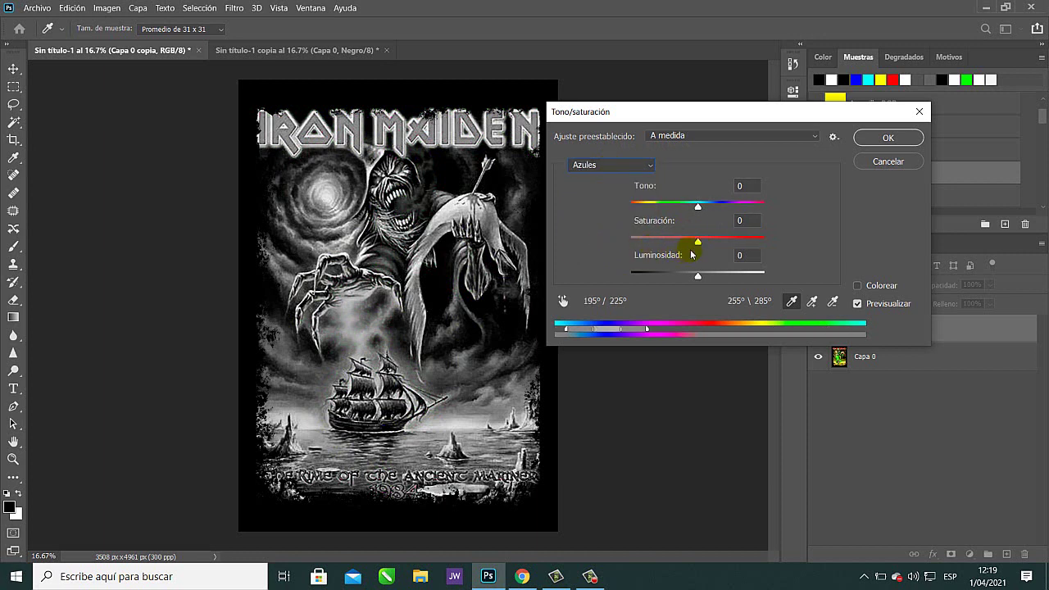
pyautogui.moveTo(697, 244); pyautogui.dragTo(631, 242)
pyautogui.click(611, 164)
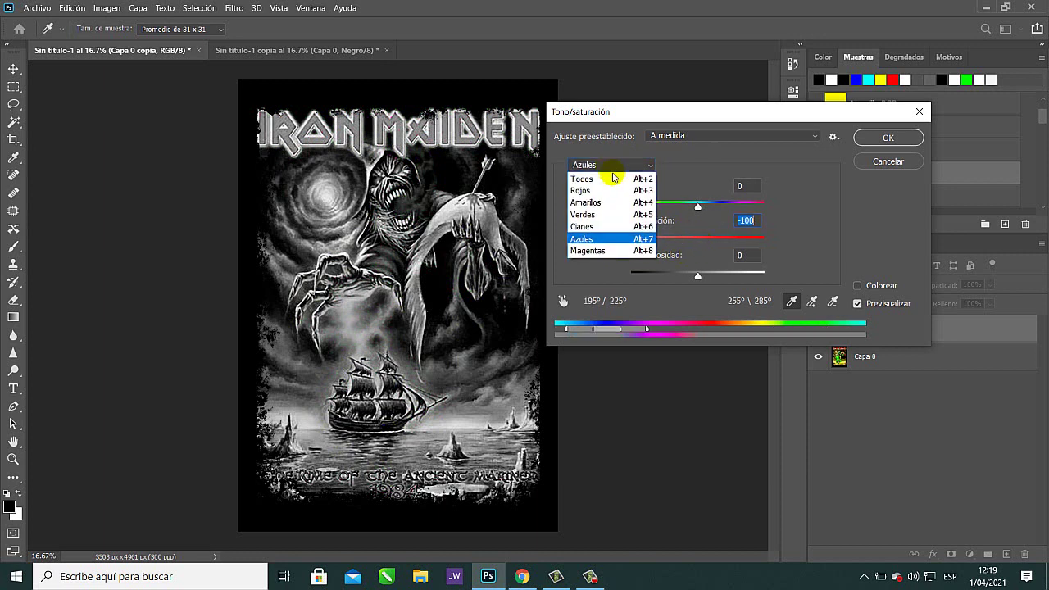
pyautogui.click(613, 241)
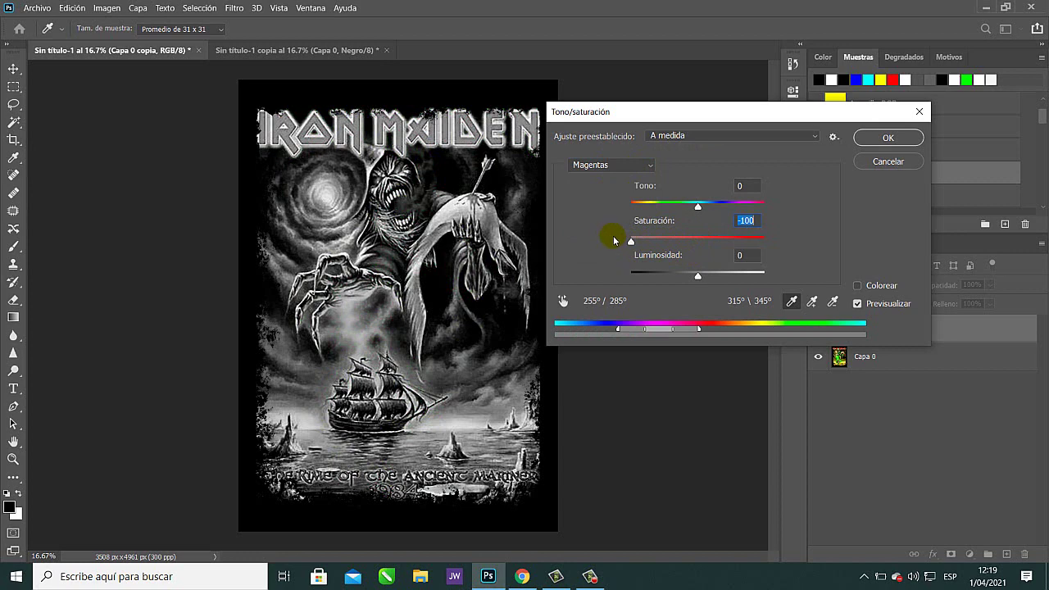
pyautogui.click(857, 304)
pyautogui.click(858, 304)
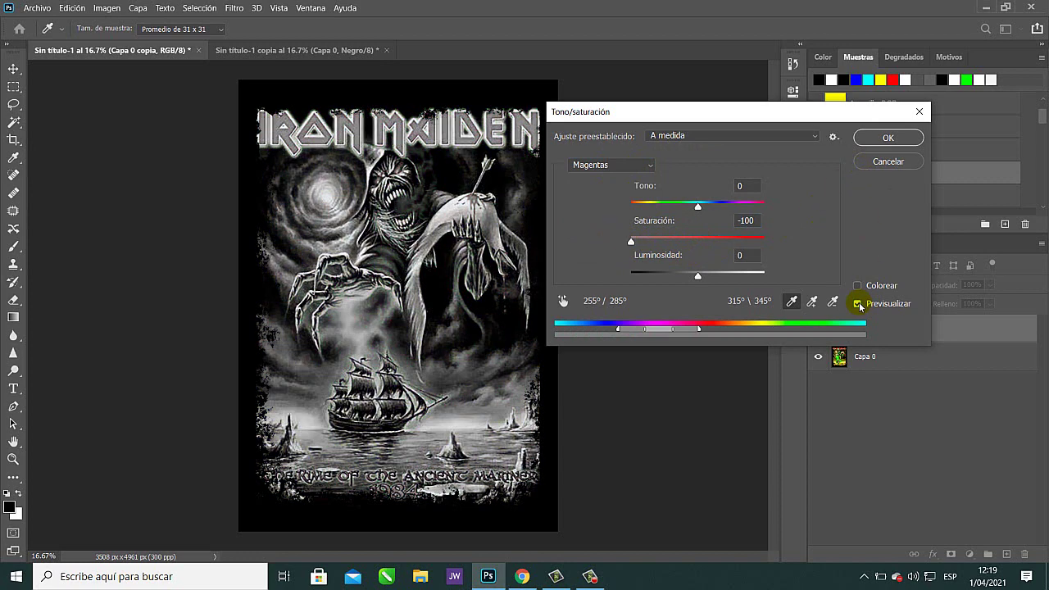
pyautogui.click(887, 137)
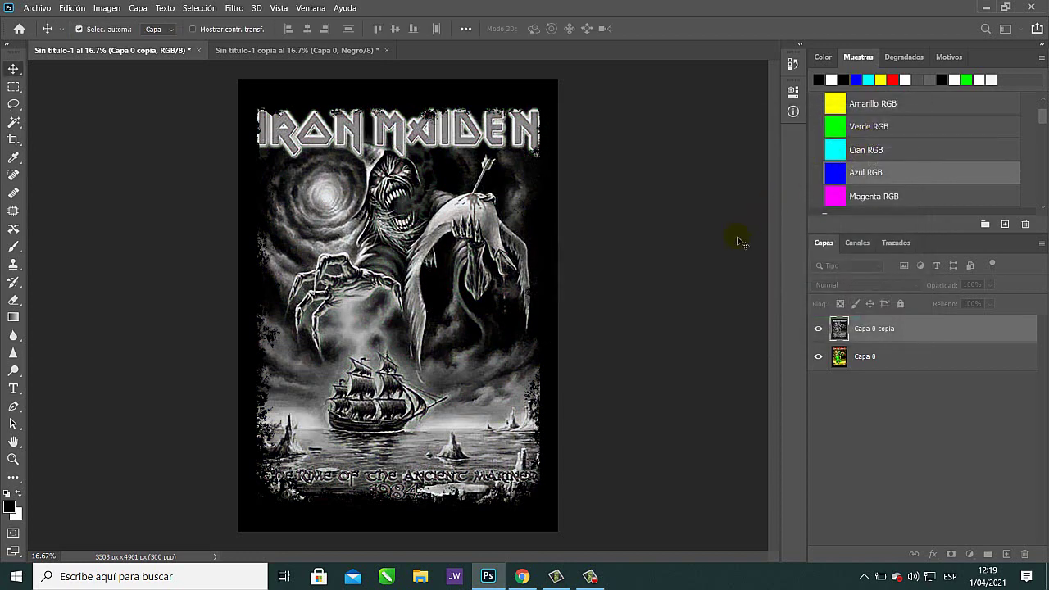
# Duplicate the Rojo channel of the desaturated image as an inverted channel named "gris".
pyautogui.click(858, 243)
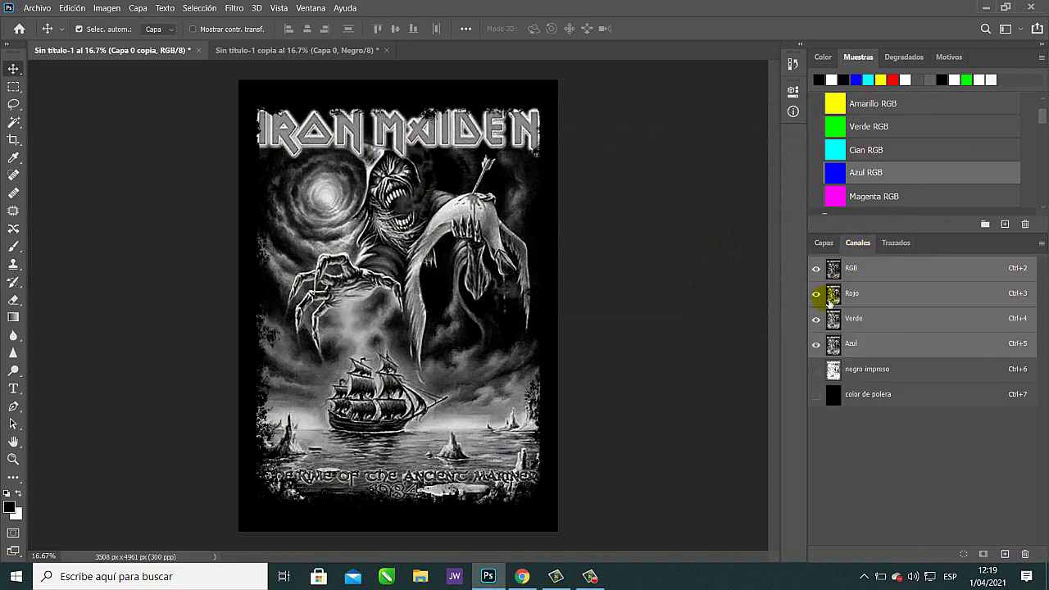
pyautogui.click(884, 302)
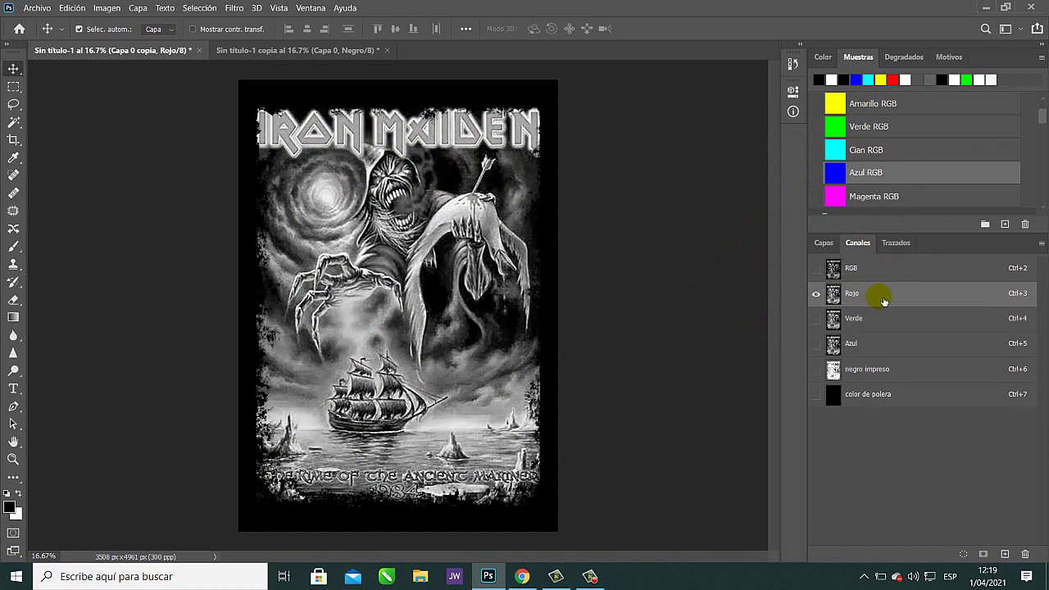
pyautogui.rightClick(884, 302)
pyautogui.click(898, 305)
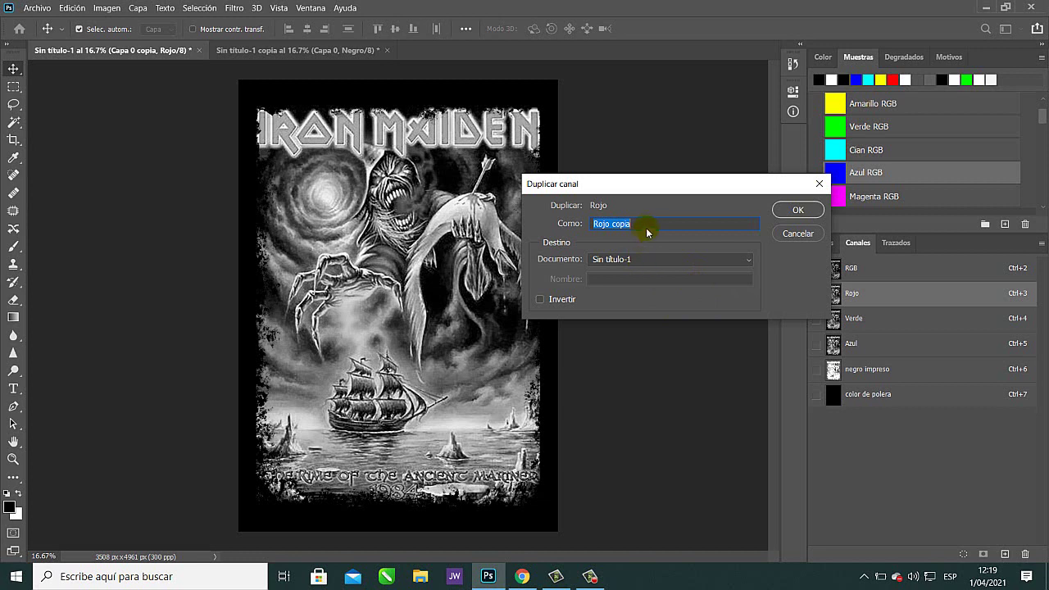
pyautogui.write('gris')
pyautogui.click(541, 299)
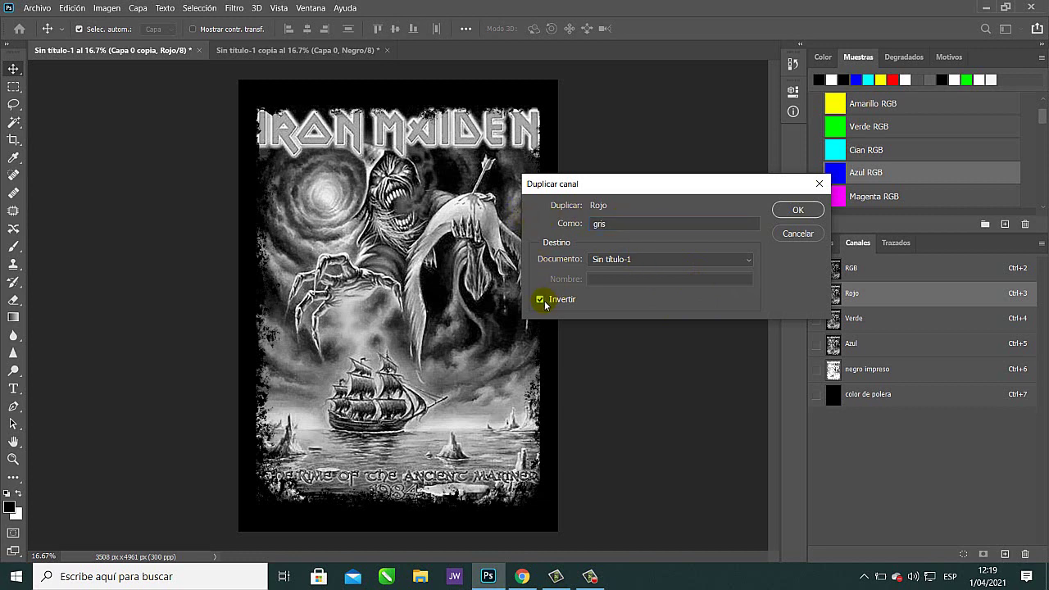
pyautogui.click(792, 211)
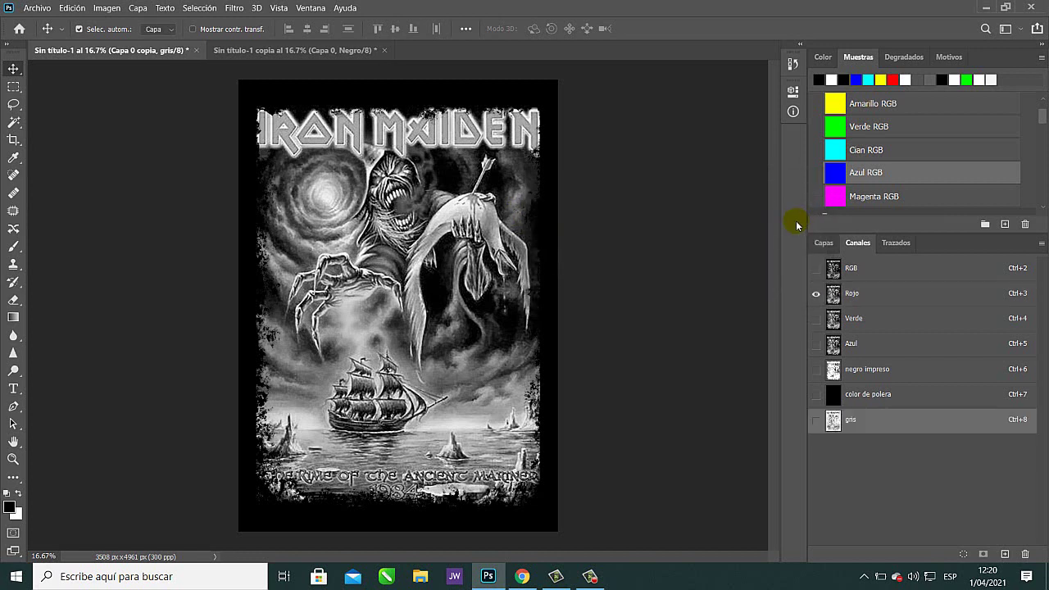
# Show the "color de polera" and "gris" channels together and make "gris" a spot color channel.
pyautogui.click(828, 398)
pyautogui.click(816, 419)
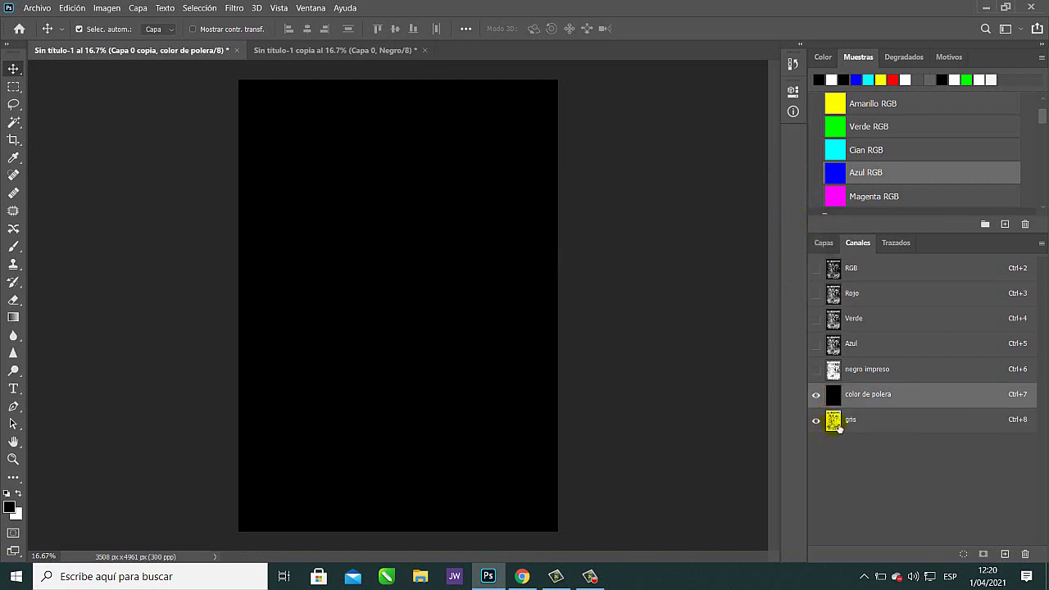
pyautogui.doubleClick(835, 423)
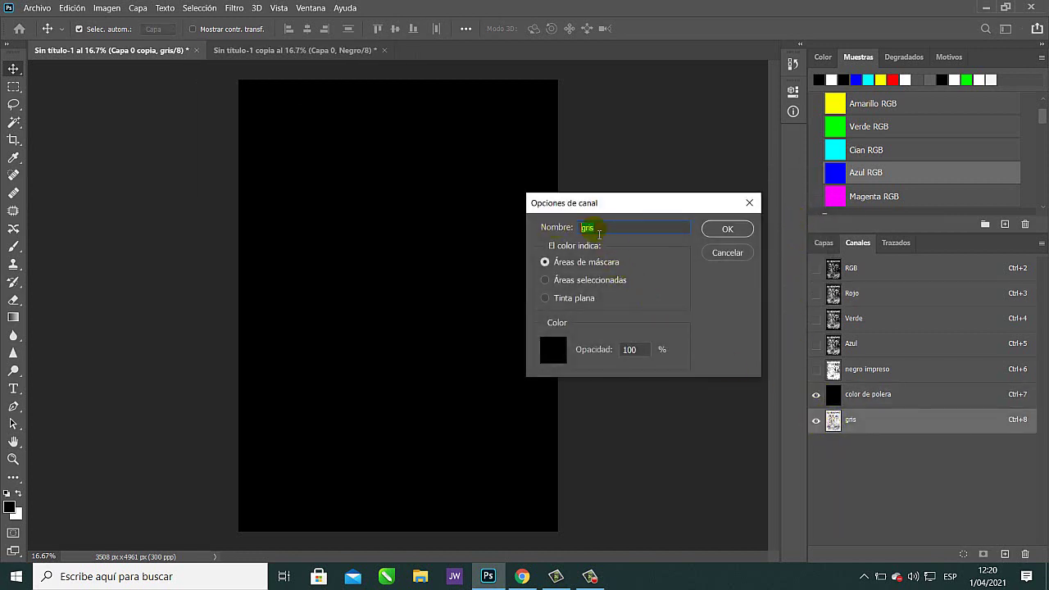
pyautogui.click(564, 298)
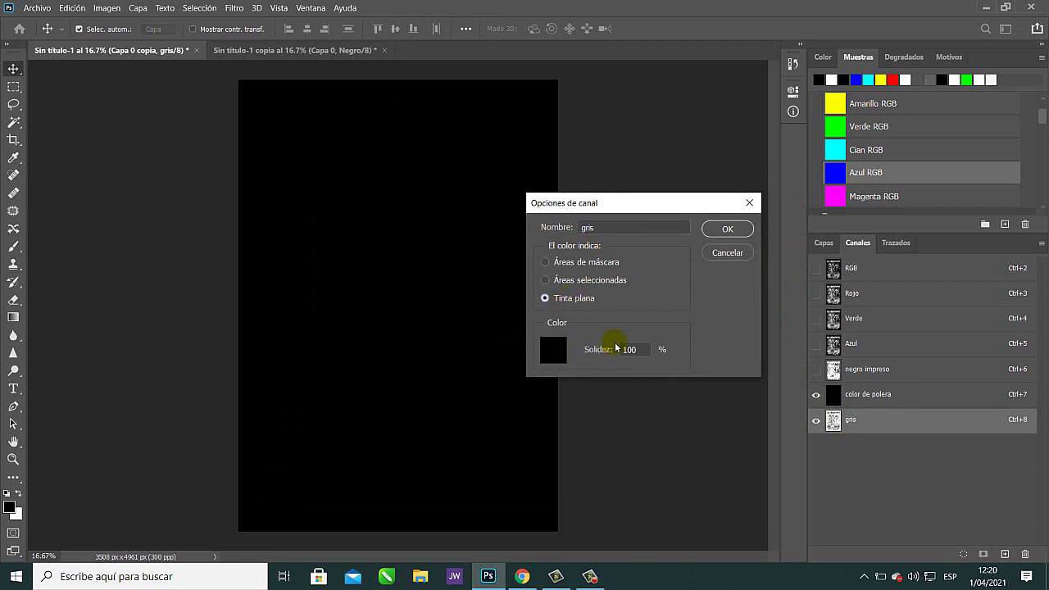
# Set the "gris" spot channel's ink color to the 75% gray swatch from the grayscale set.
pyautogui.click(559, 356)
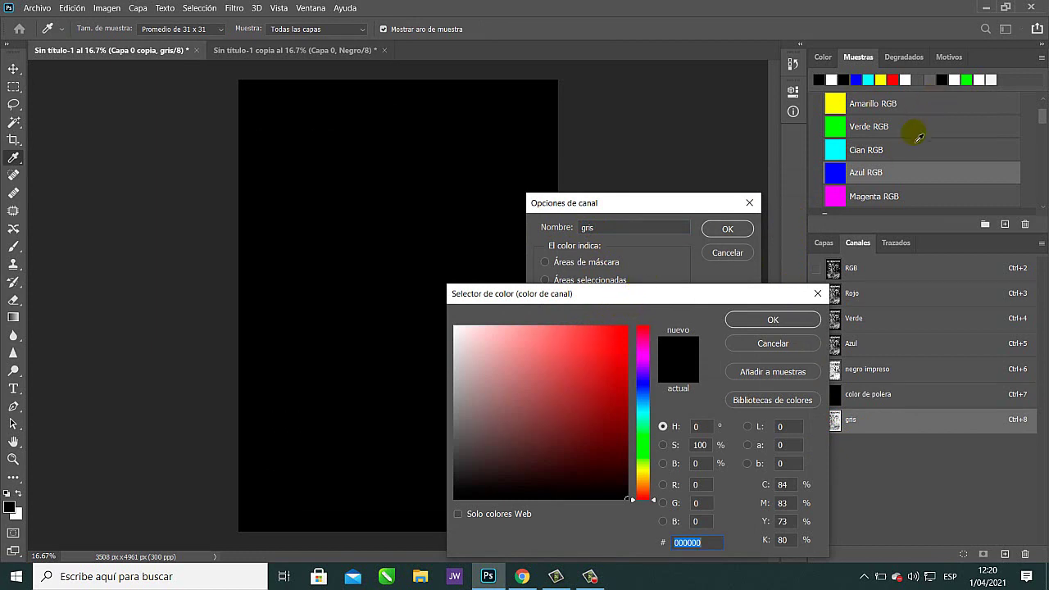
pyautogui.scroll(-5, 917, 135)
pyautogui.scroll(2, 920, 139)
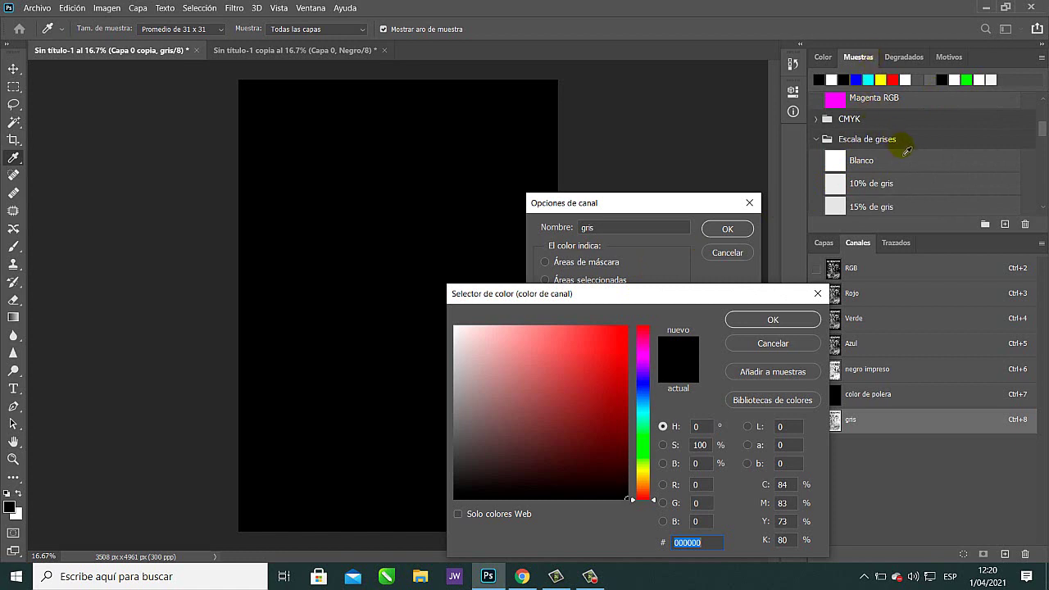
pyautogui.click(1042, 57)
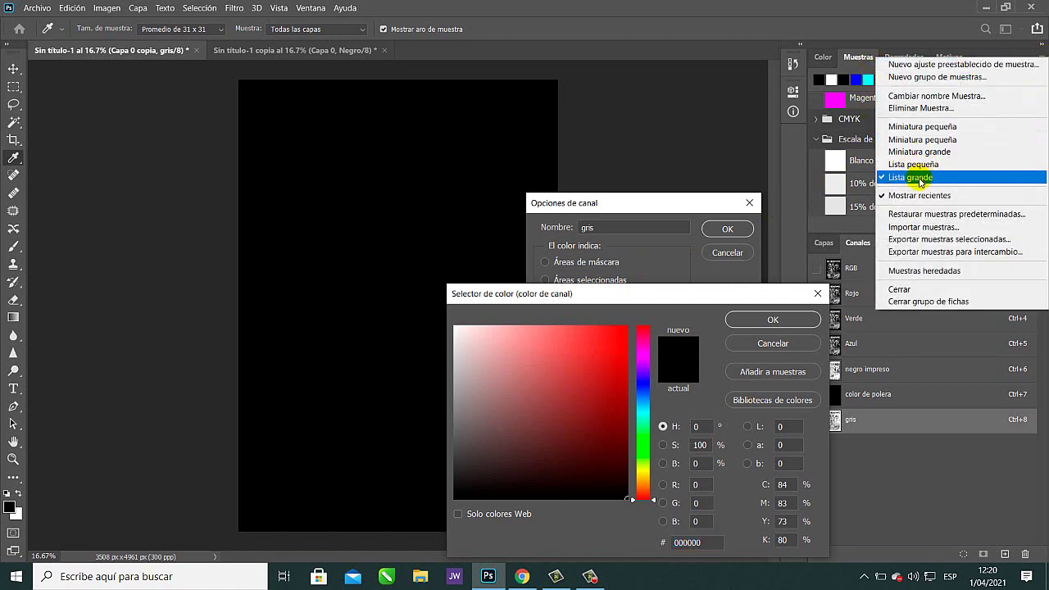
pyautogui.click(918, 178)
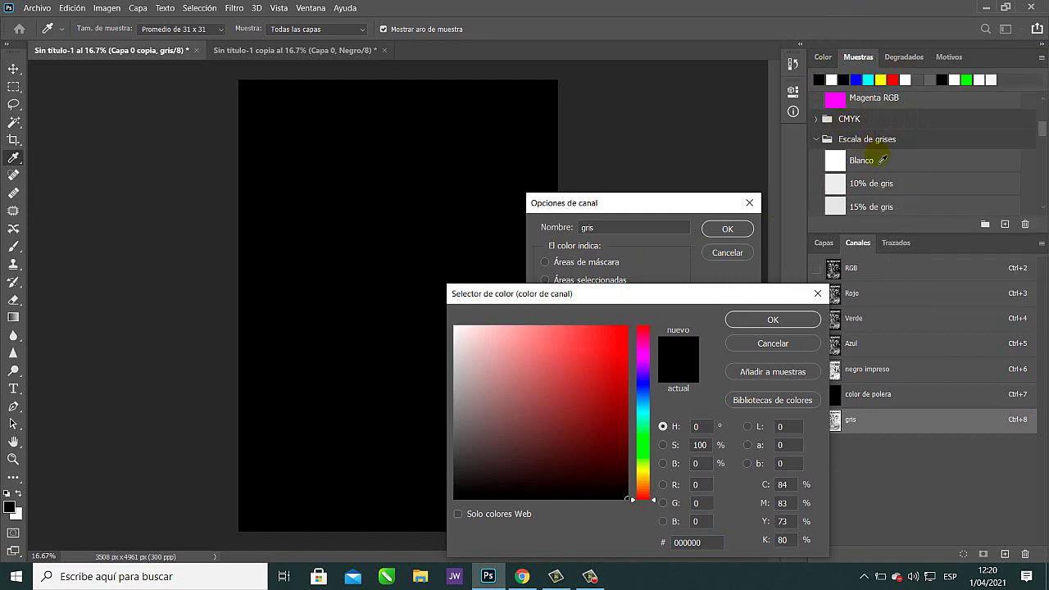
pyautogui.scroll(-5, 882, 160)
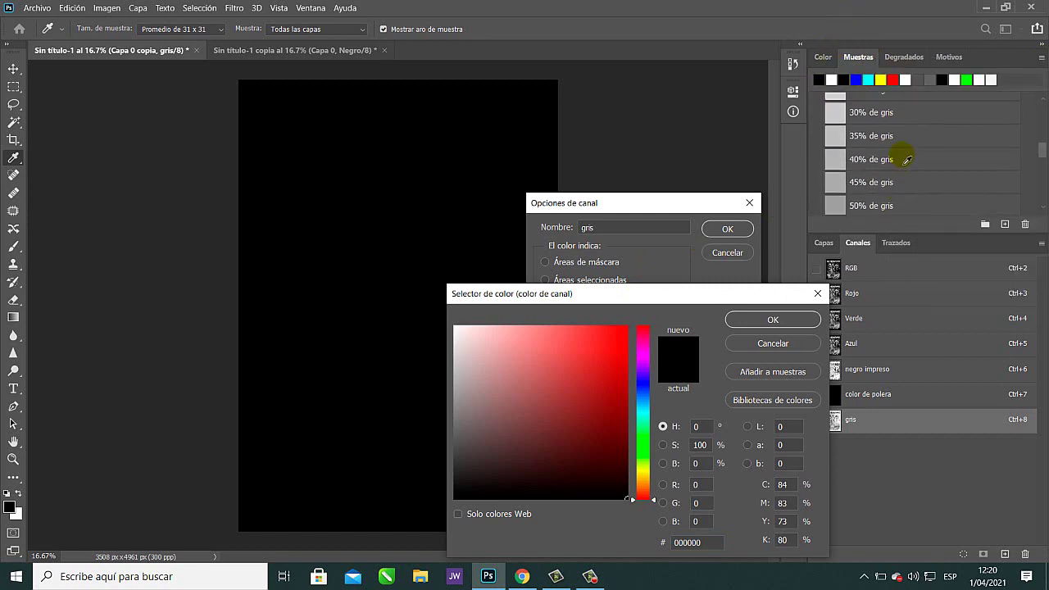
pyautogui.scroll(-8, 906, 160)
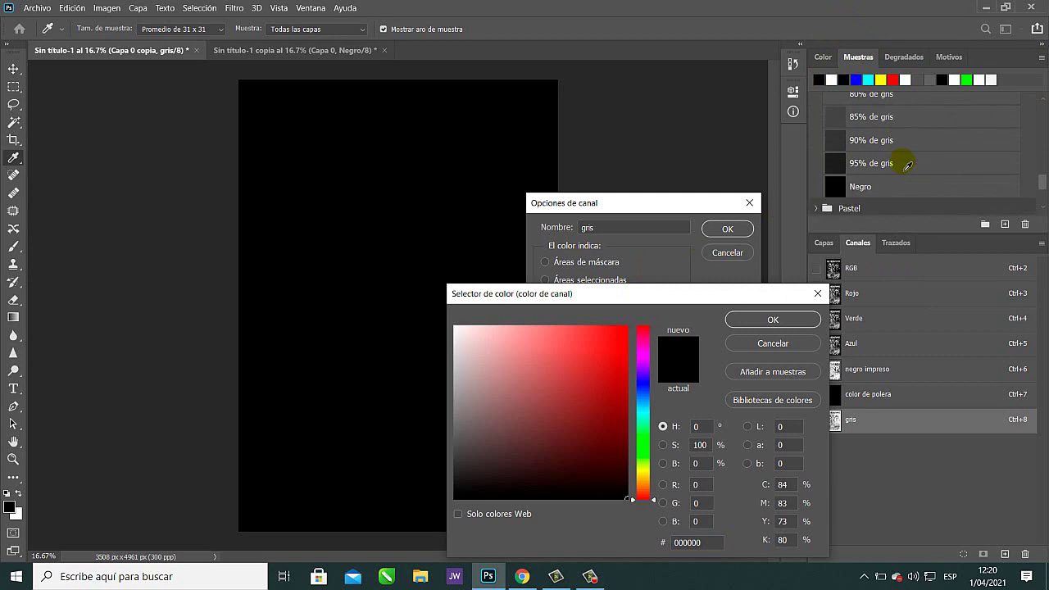
pyautogui.scroll(1, 908, 165)
pyautogui.scroll(1, 905, 166)
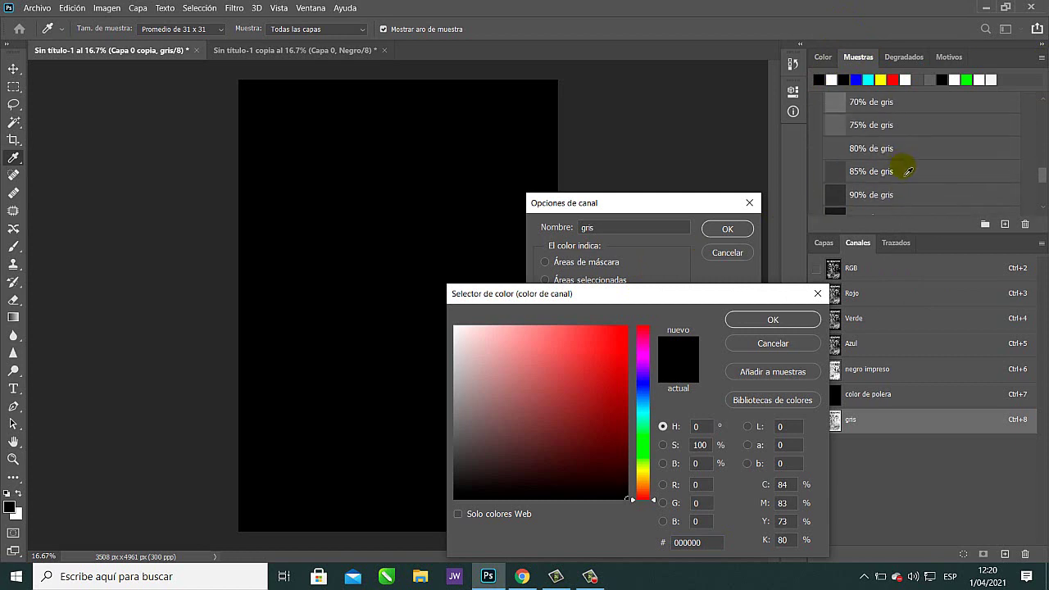
pyautogui.click(835, 125)
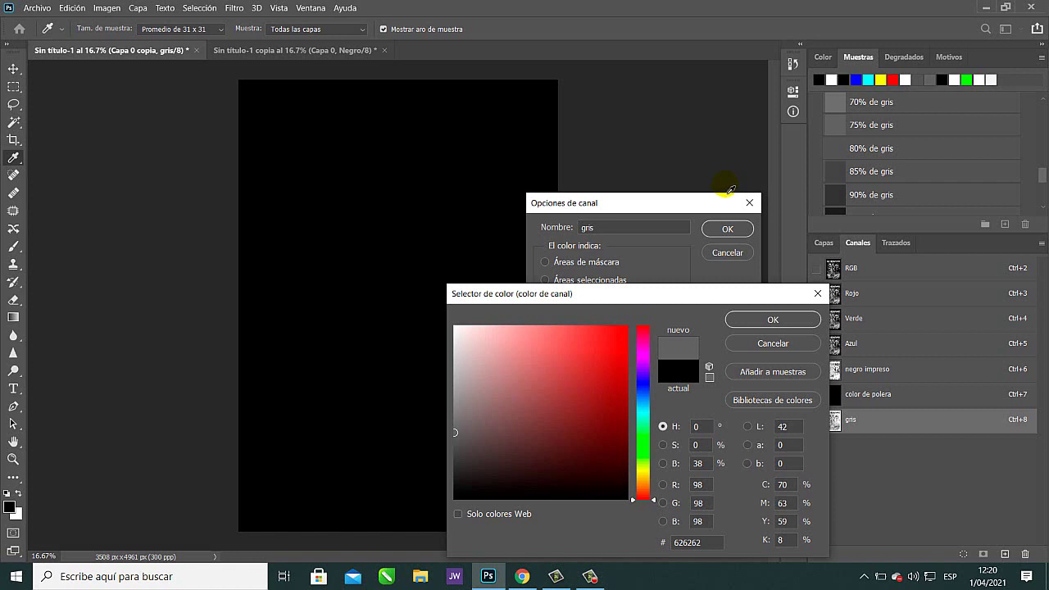
pyautogui.click(766, 320)
# Rename the gray spot channel as "gris 75%" and apply its channel options.
pyautogui.click(607, 230)
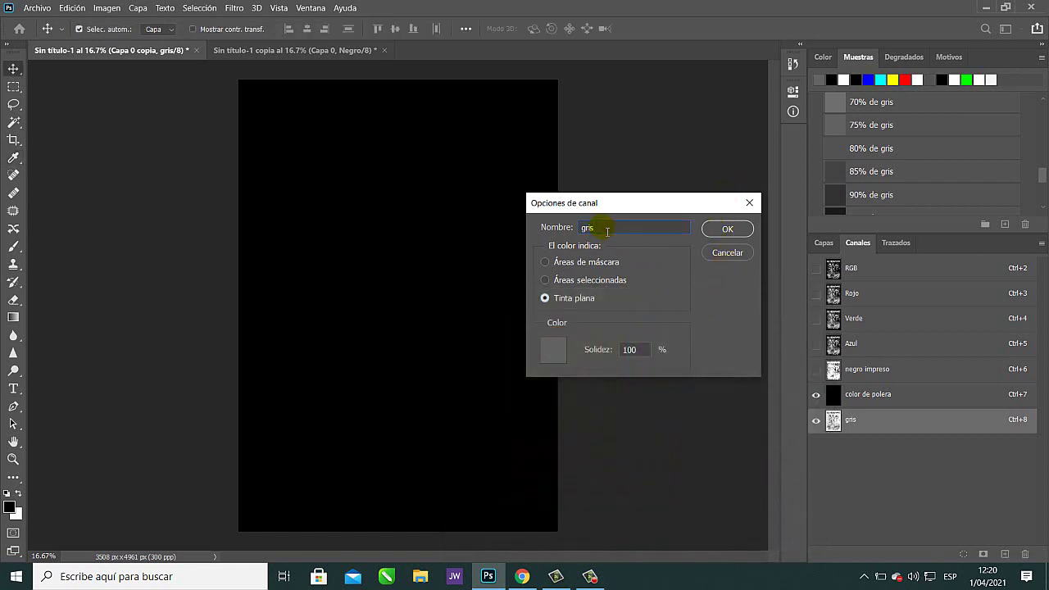
pyautogui.write('75')
pyautogui.click(726, 229)
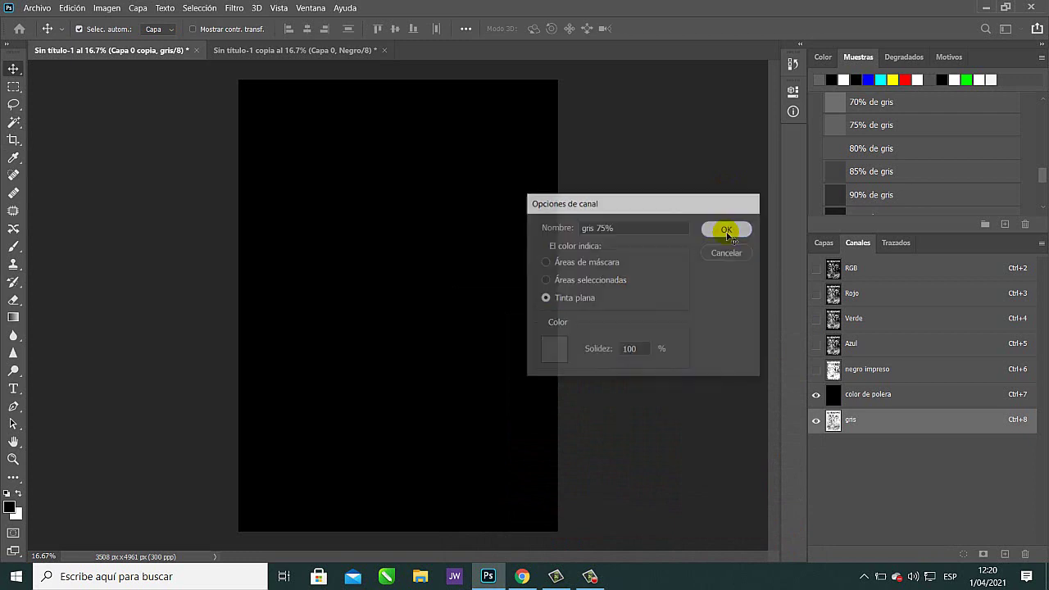
# Compare the black shirt color with and without the "gris 75%" channel, leaving both channels visible.
pyautogui.click(816, 420)
pyautogui.click(816, 421)
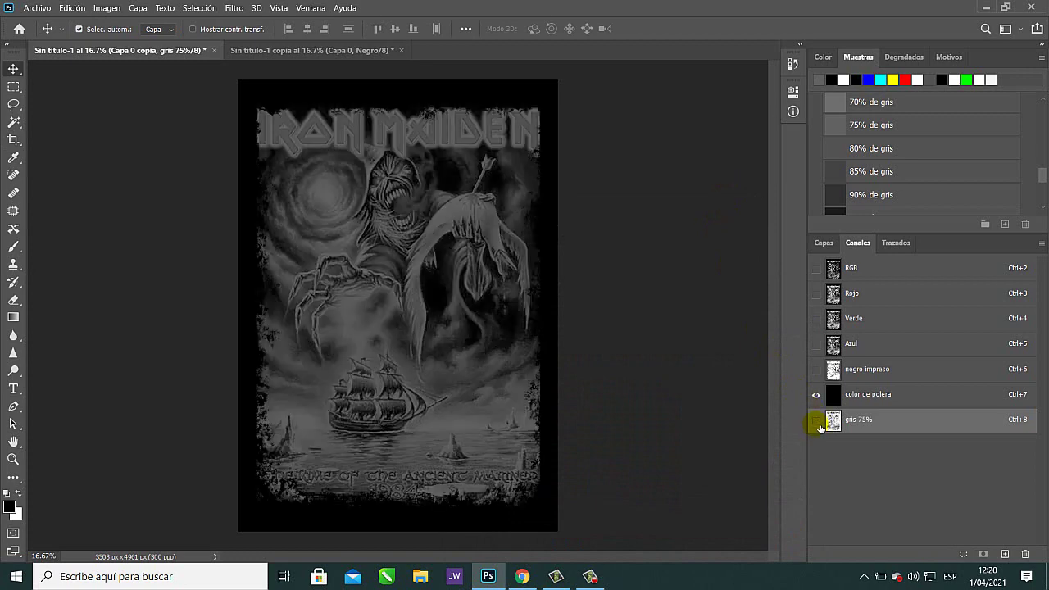
pyautogui.click(817, 422)
pyautogui.click(817, 422)
pyautogui.click(817, 421)
pyautogui.click(817, 421)
pyautogui.click(816, 422)
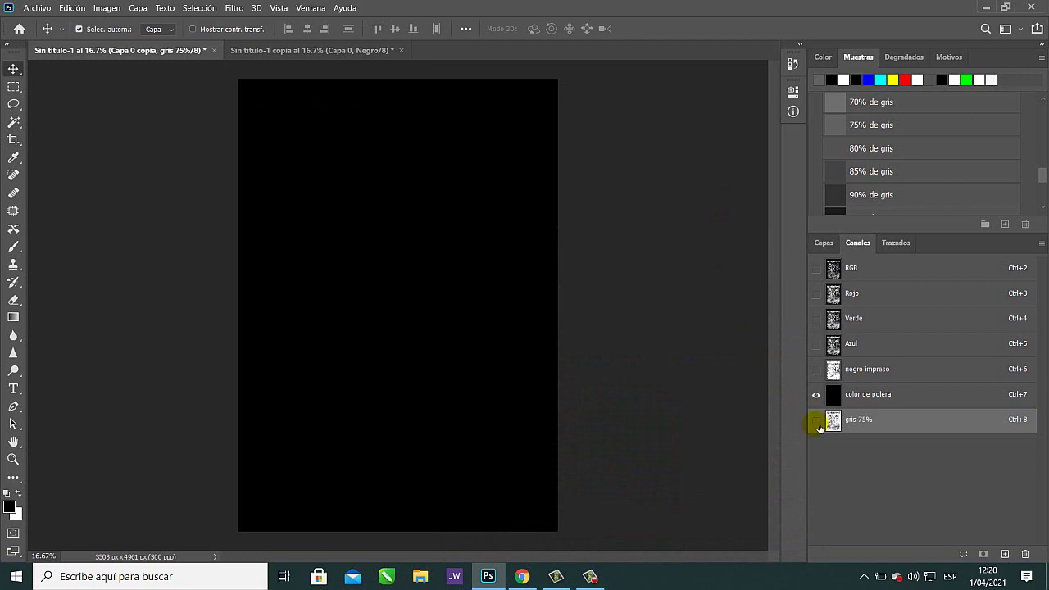
pyautogui.click(816, 421)
pyautogui.click(816, 422)
pyautogui.click(816, 421)
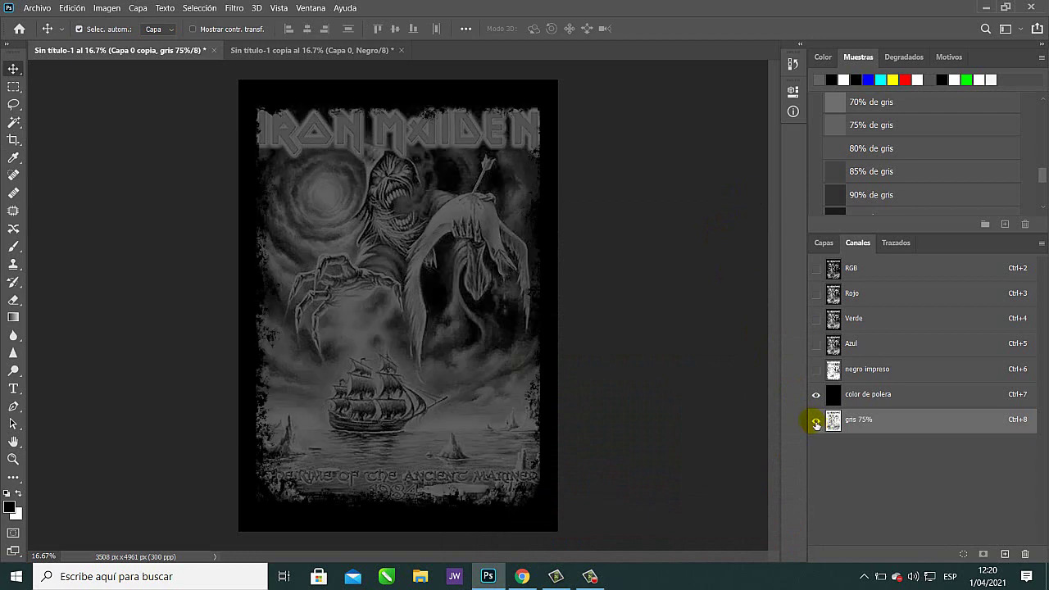
# Duplicate the Rojo channel as an inverted channel named "blanco".
pyautogui.click(859, 293)
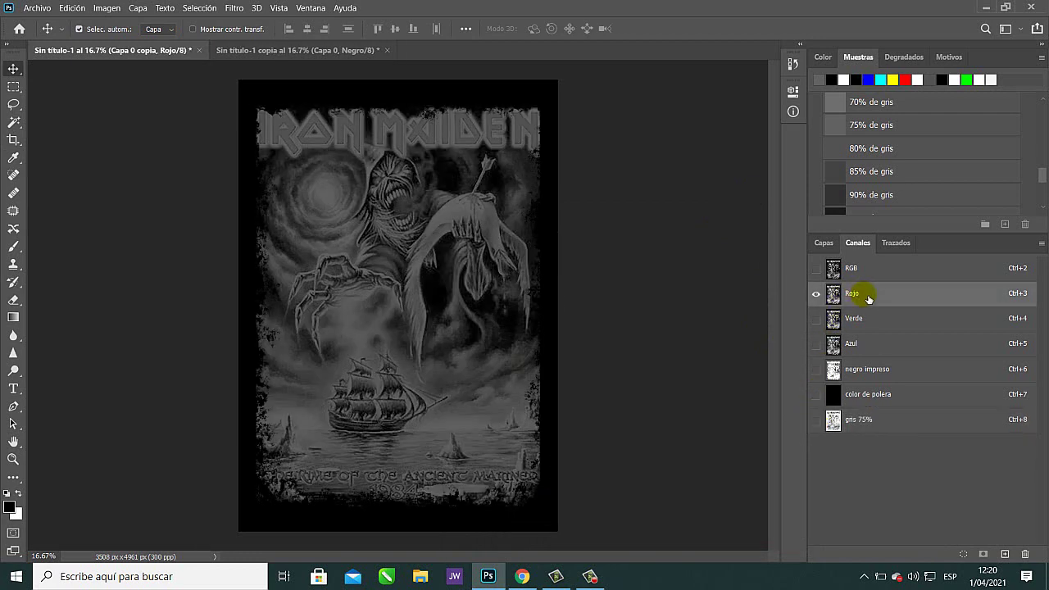
pyautogui.rightClick(865, 297)
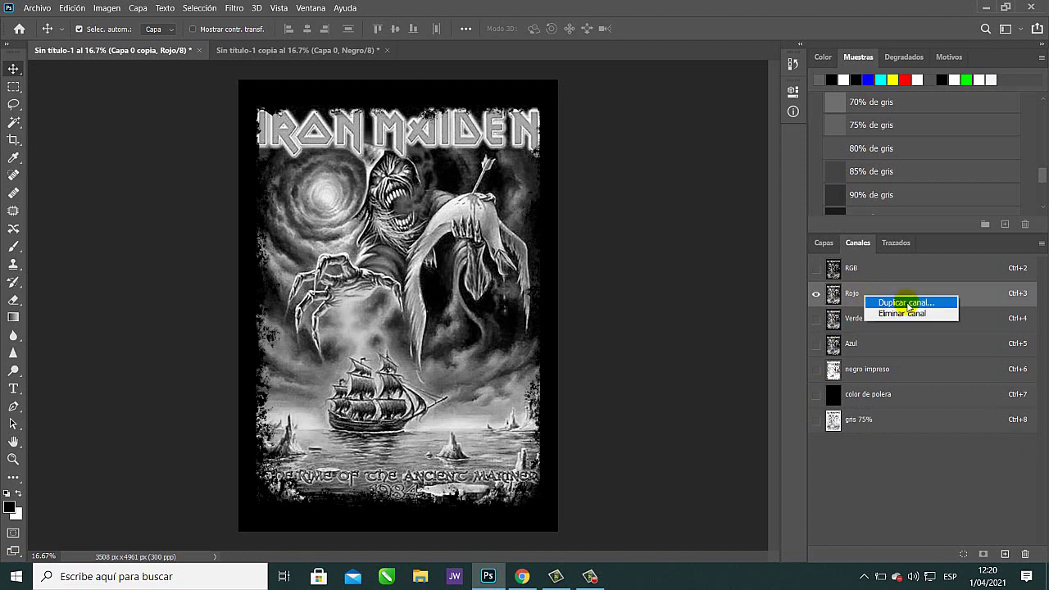
pyautogui.click(900, 302)
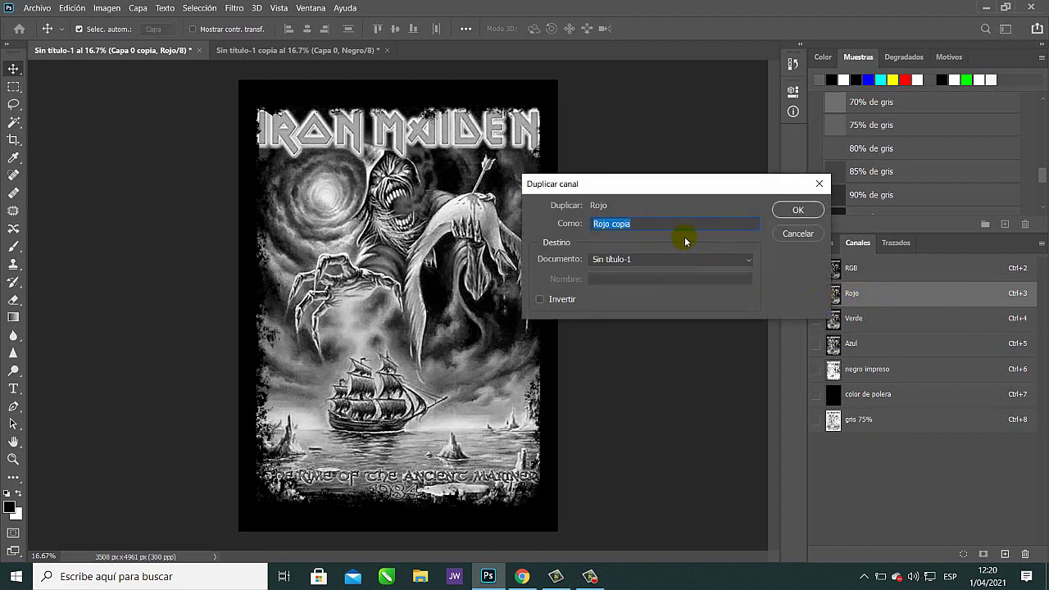
pyautogui.write('blanco')
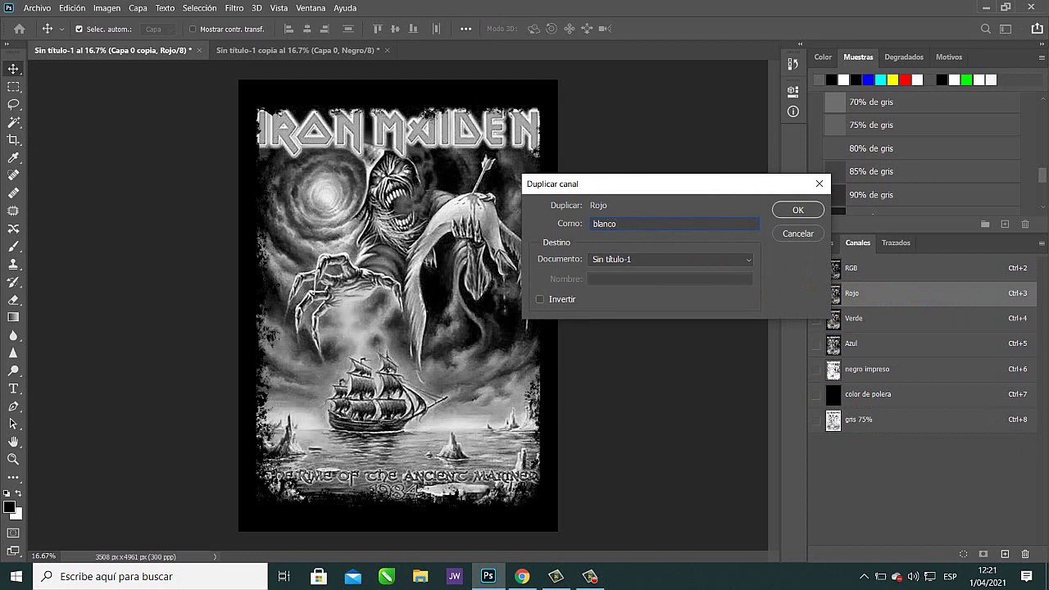
pyautogui.click(562, 297)
pyautogui.click(798, 211)
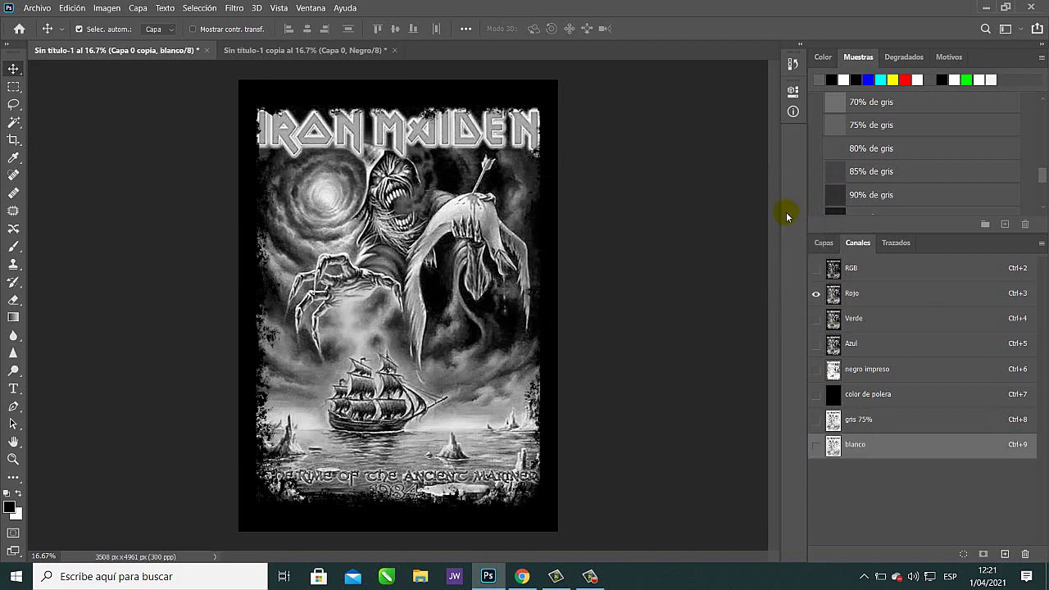
# Show the "color de polera", "gris 75%" and "blanco" channels together and hide the Rojo channel.
pyautogui.click(816, 394)
pyautogui.click(816, 293)
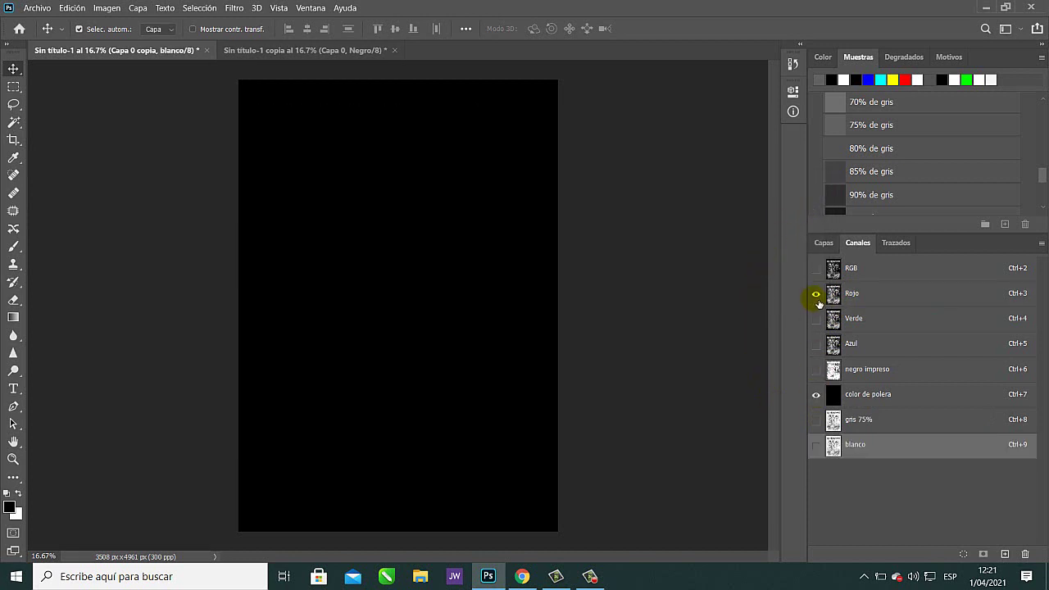
pyautogui.click(817, 420)
pyautogui.click(817, 445)
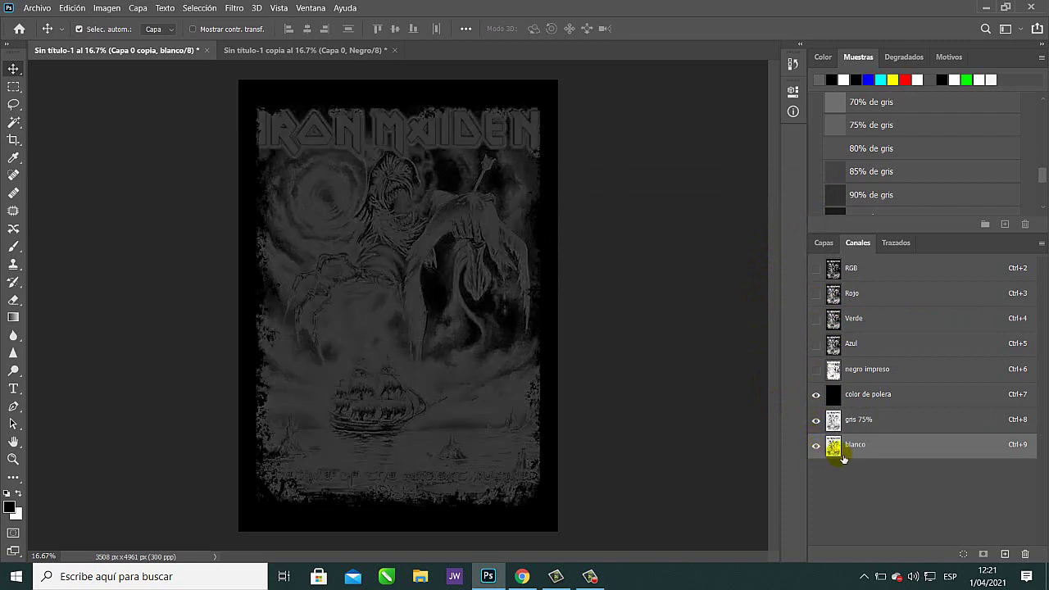
# Make "blanco" a spot color channel with pure white (ffffff) as its ink color.
pyautogui.doubleClick(835, 447)
pyautogui.click(548, 298)
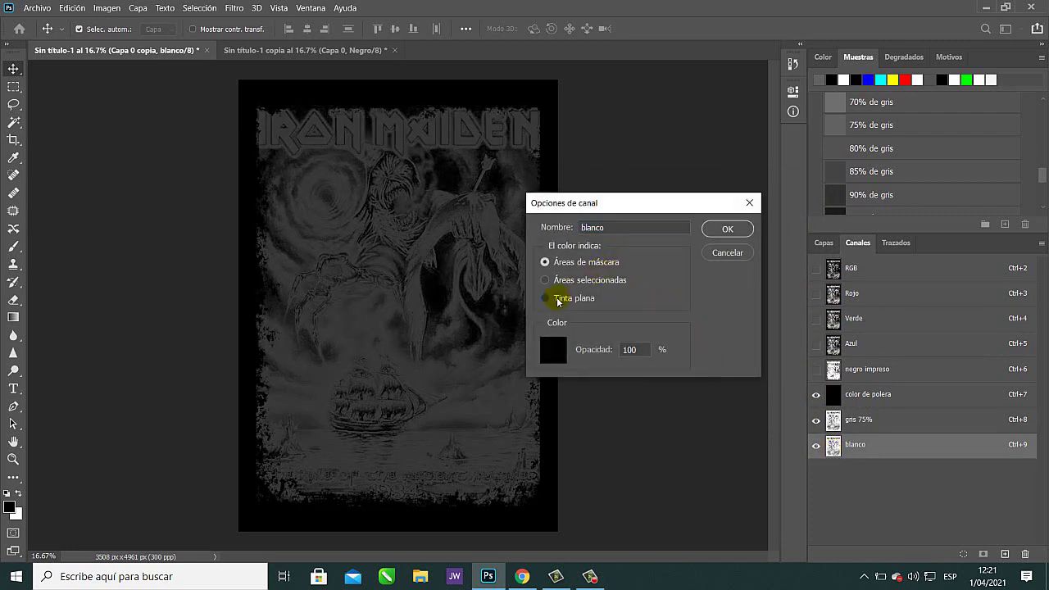
pyautogui.click(559, 348)
pyautogui.moveTo(510, 348); pyautogui.dragTo(455, 326)
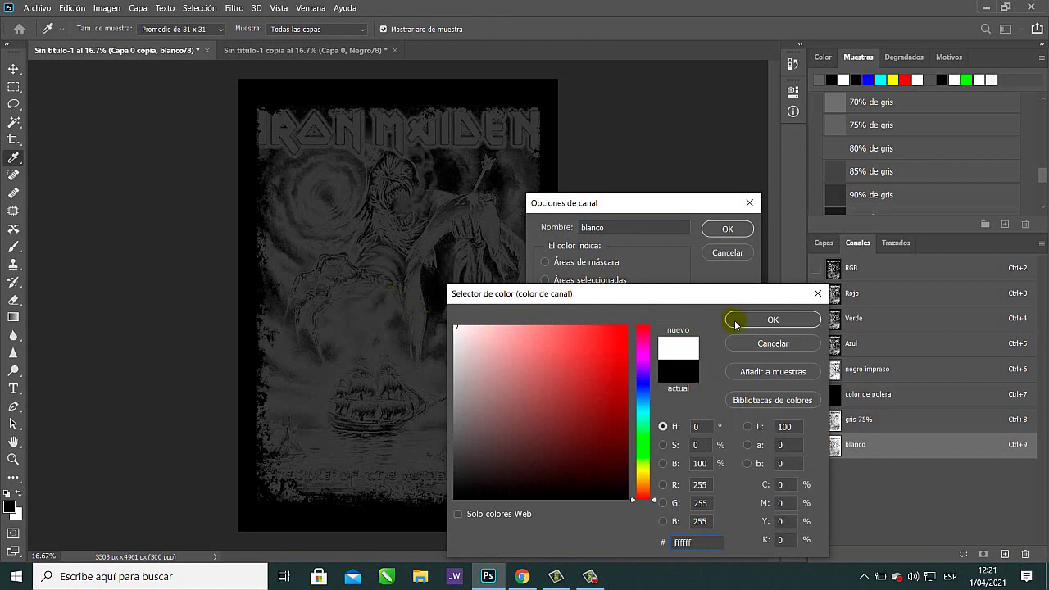
pyautogui.click(737, 314)
pyautogui.click(726, 230)
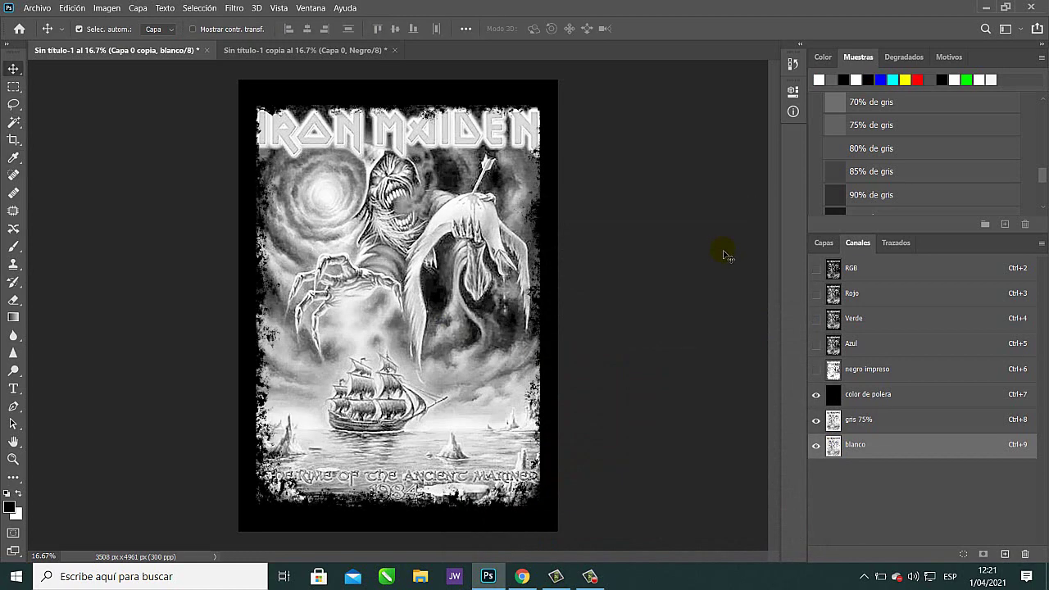
# Inspect the combined gray and white inks up close, and compare the whole artwork with and without the "blanco" channel.
pyautogui.click(817, 422)
pyautogui.hotkey('ctrl', '+')
pyautogui.hotkey('ctrl', '+')
pyautogui.hotkey('ctrl', '+')
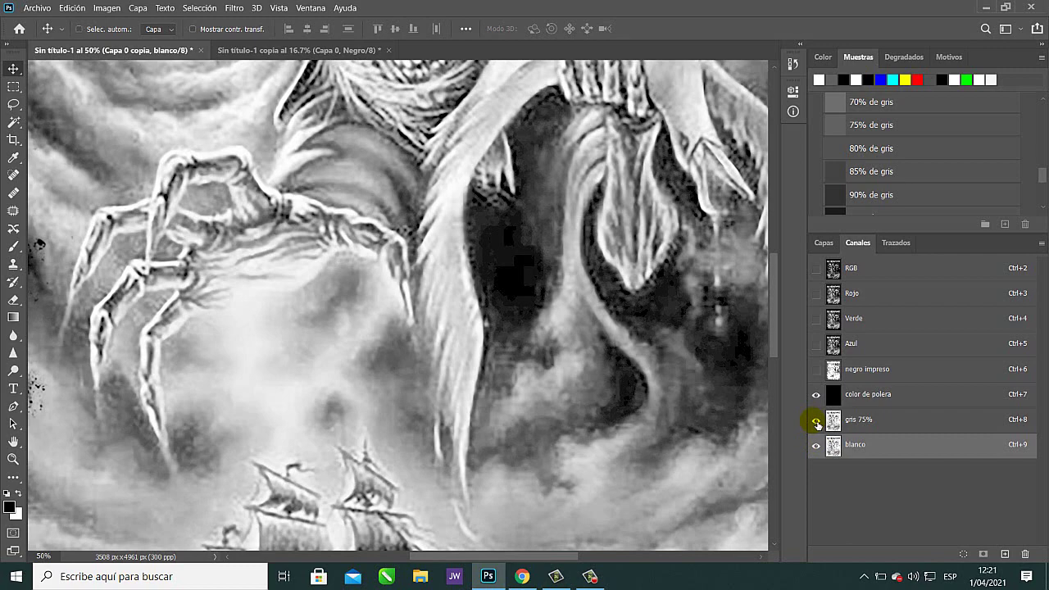
pyautogui.hotkey('ctrl', '0')
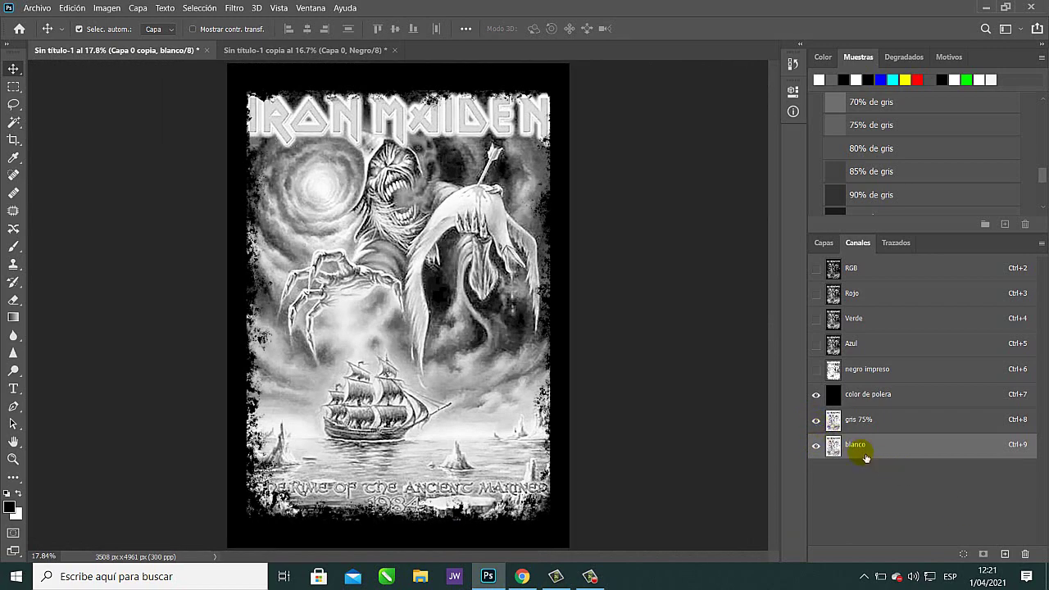
pyautogui.click(816, 445)
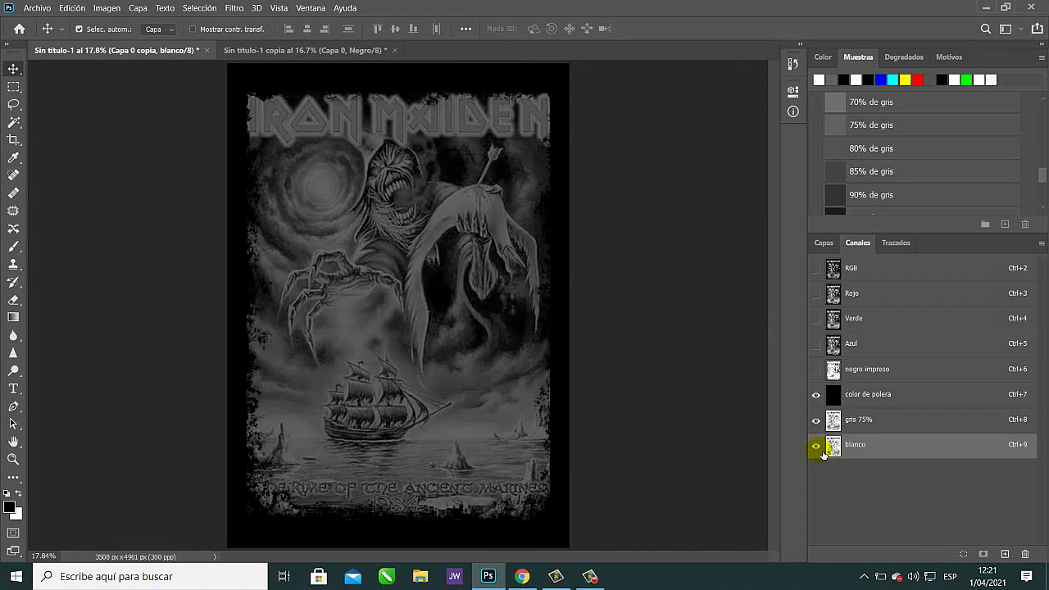
pyautogui.click(817, 445)
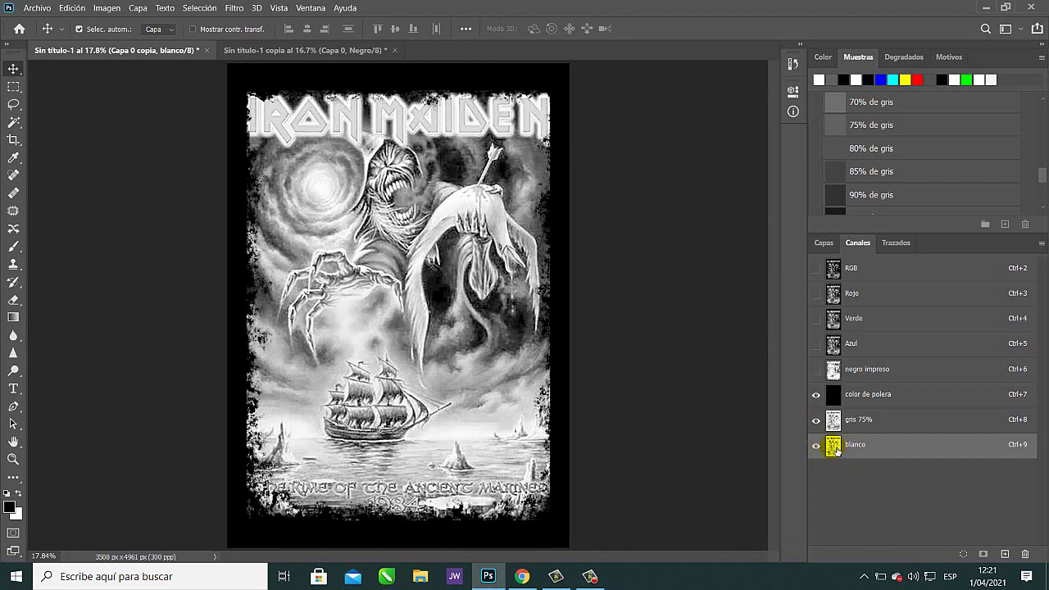
# Use Apply Image to blend the inverted "negro impreso" channel into "blanco" with Trama mode at 100% opacity, checking the preview.
pyautogui.click(107, 7)
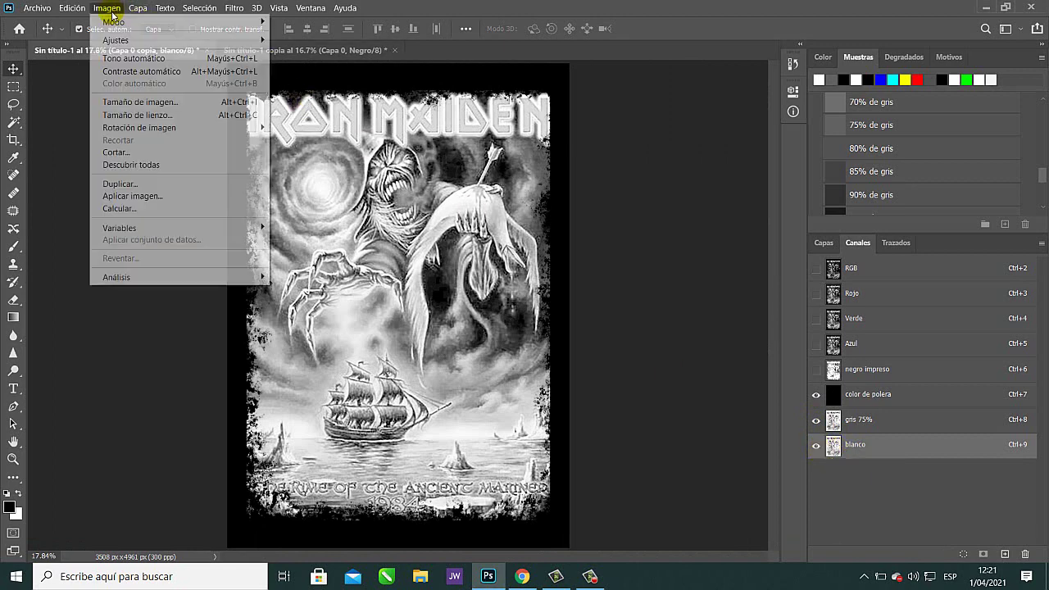
pyautogui.click(158, 196)
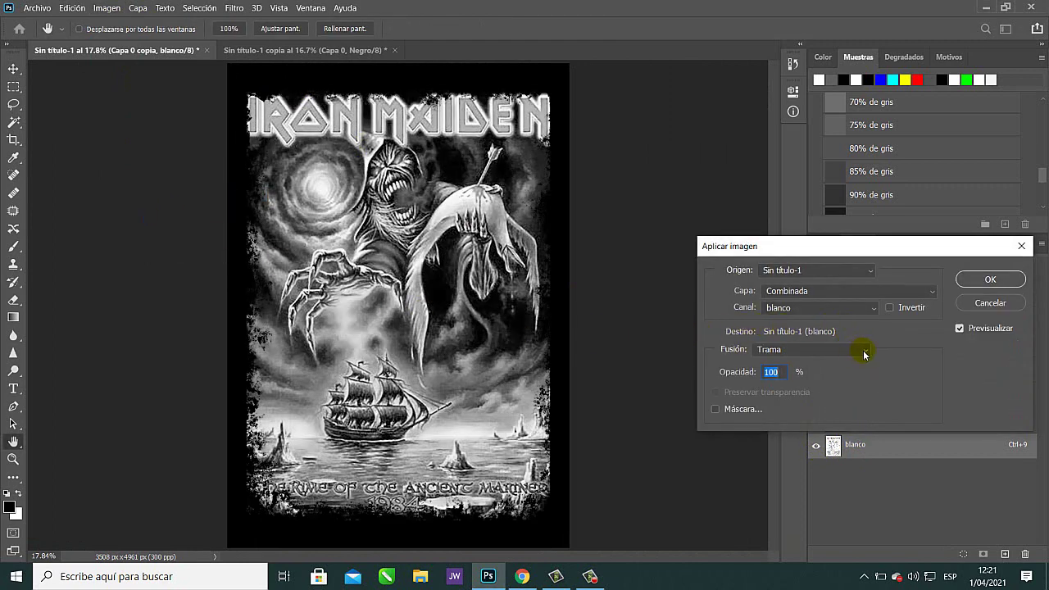
pyautogui.click(873, 308)
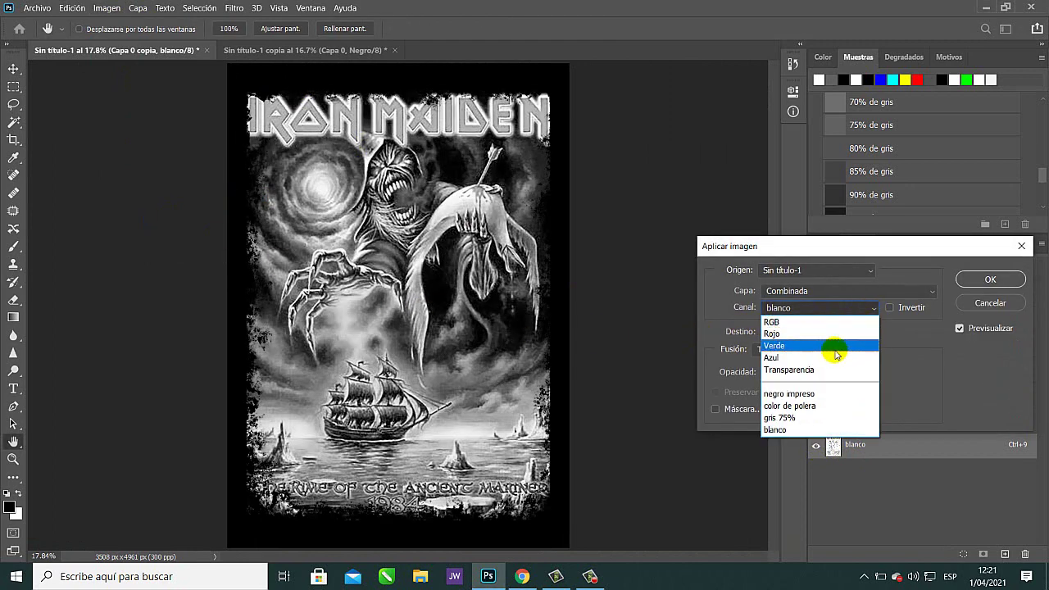
pyautogui.click(803, 394)
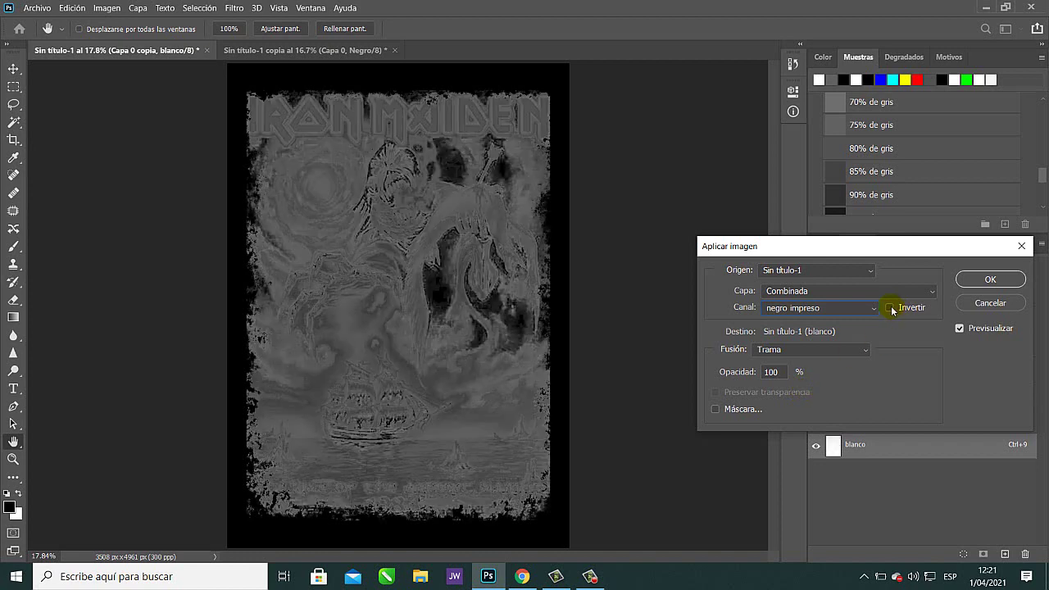
pyautogui.click(891, 308)
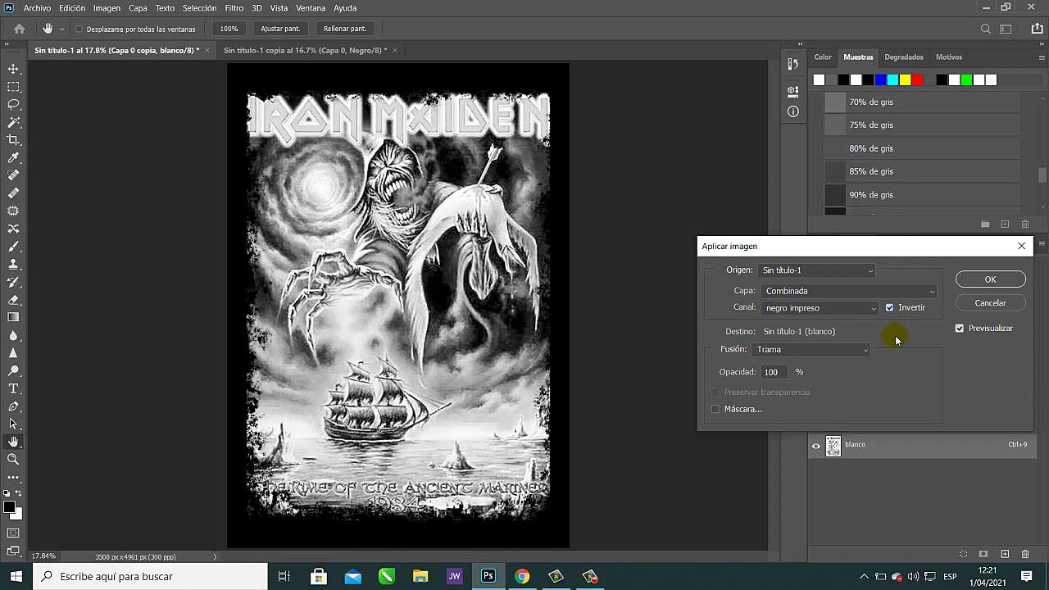
pyautogui.click(960, 329)
pyautogui.click(960, 328)
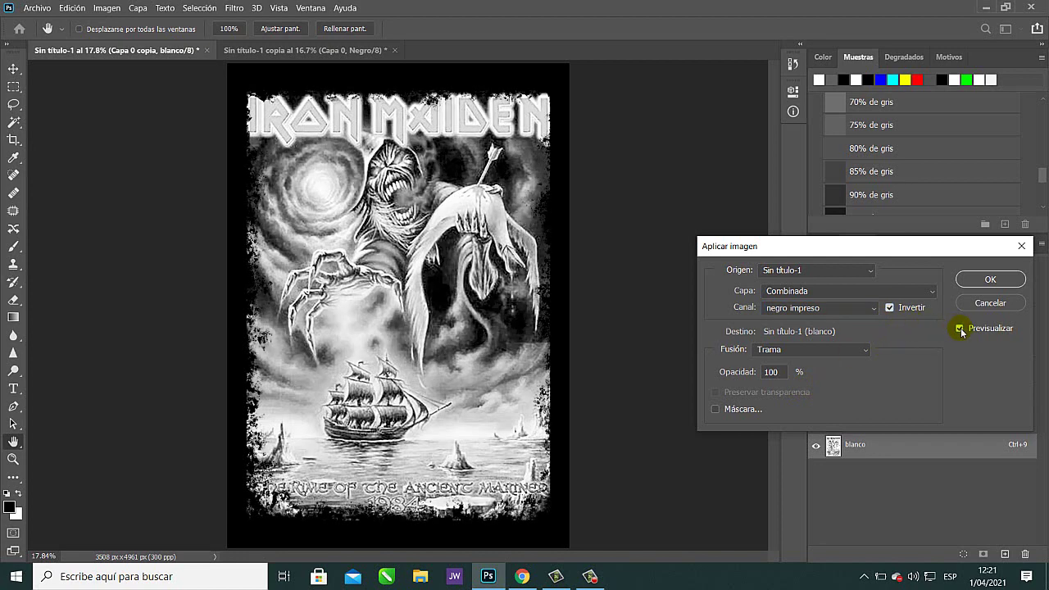
pyautogui.click(973, 282)
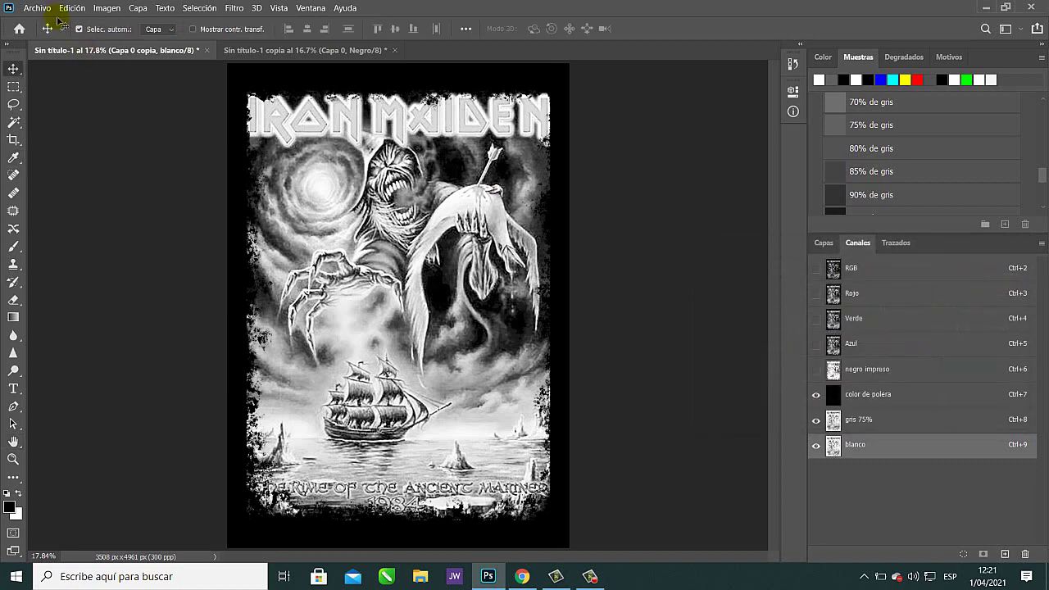
# Apply the inverted "negro impreso" channel to "blanco" using Apply Image in Trama mode at 100% opacity.
pyautogui.click(103, 11)
pyautogui.click(135, 198)
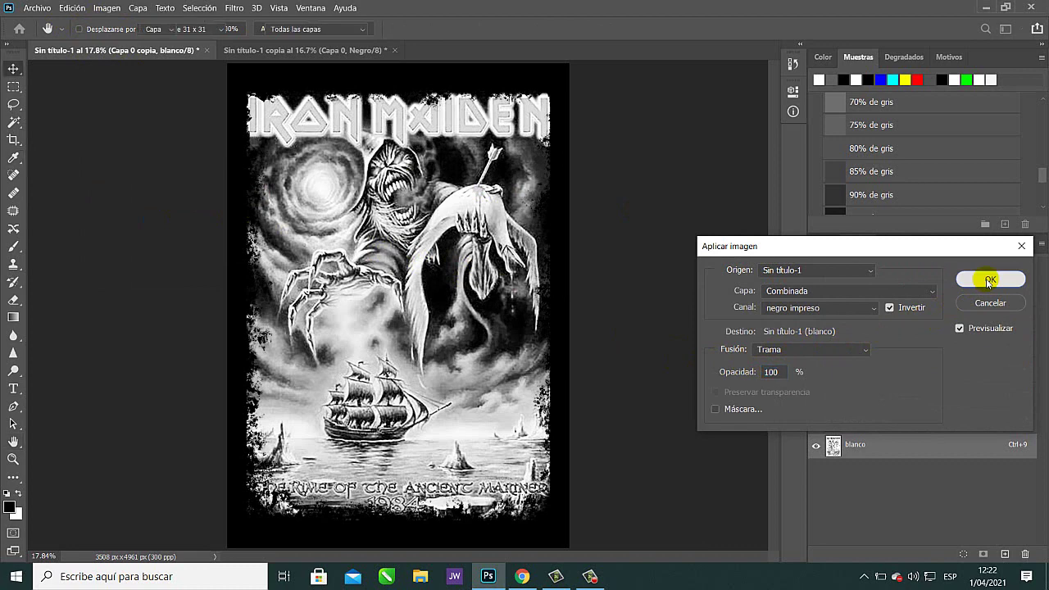
pyautogui.click(980, 279)
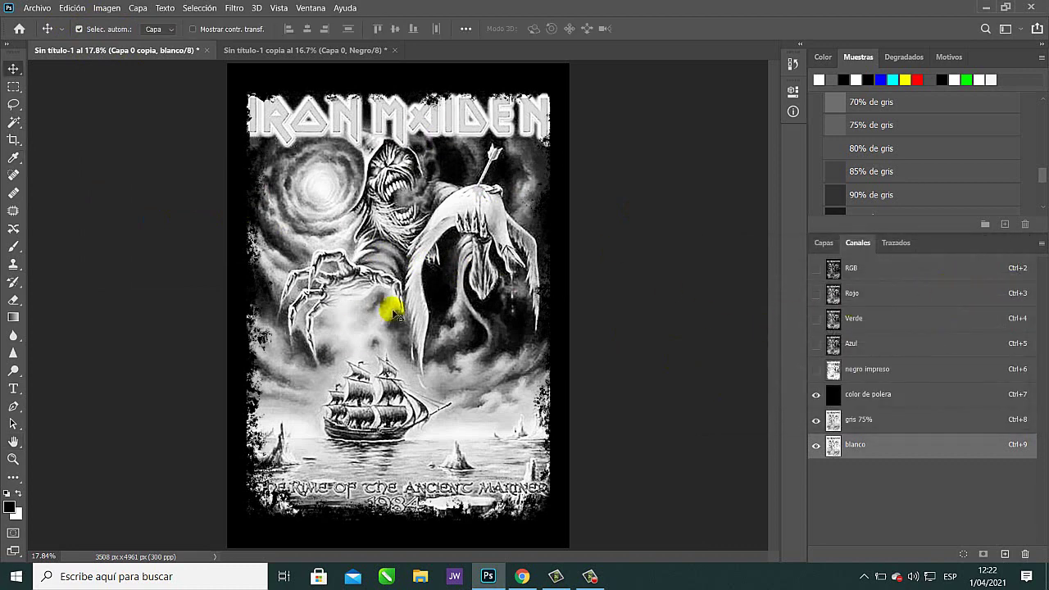
# Compare the artwork with the "gris 75%" and "blanco" inks hidden and shown over the shirt color.
pyautogui.click(815, 420)
pyautogui.click(815, 444)
pyautogui.click(816, 420)
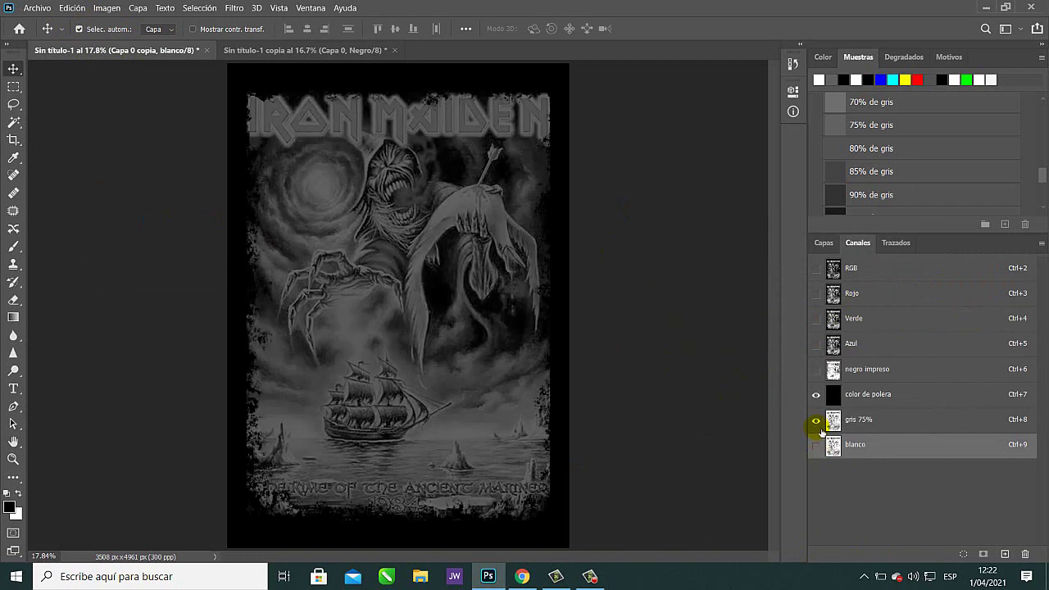
pyautogui.click(817, 445)
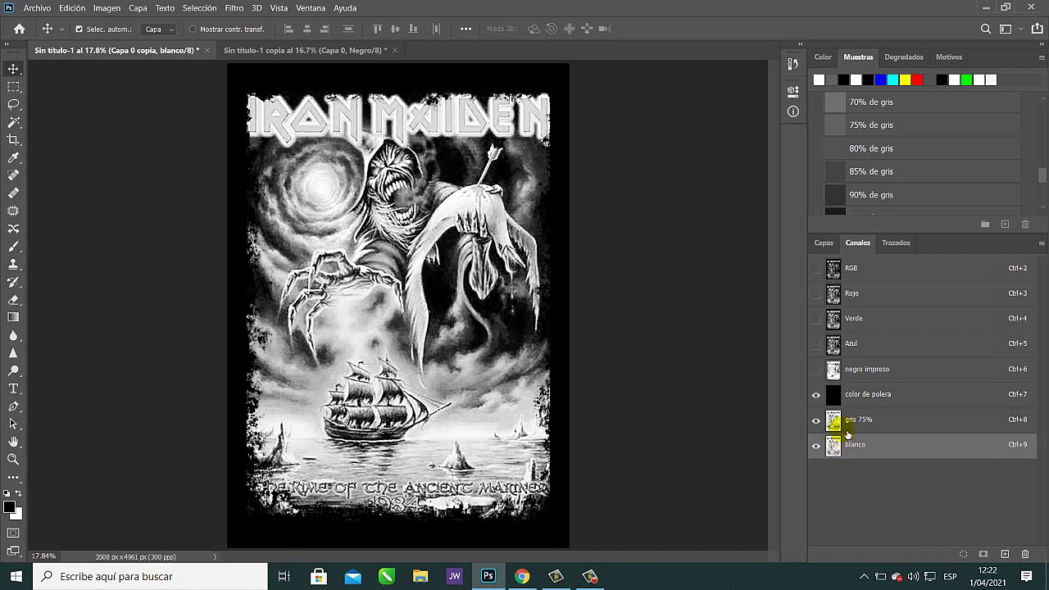
# Return to the RGB composite, move the grayscale layer "Capa 0 copia" below "Capa 0" and hide it, leaving "Capa 0" selected.
pyautogui.click(894, 271)
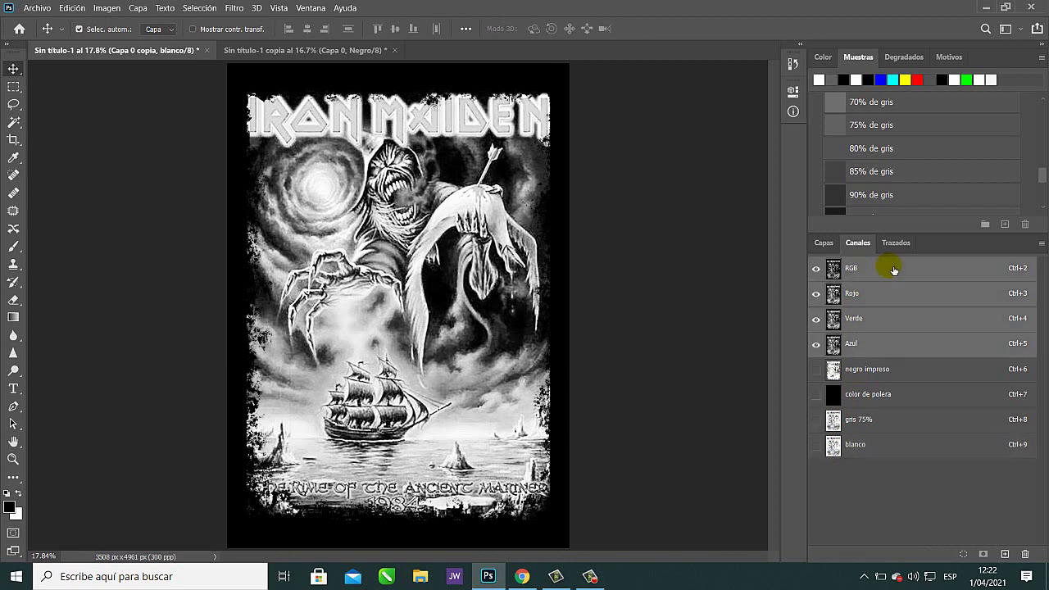
pyautogui.click(821, 244)
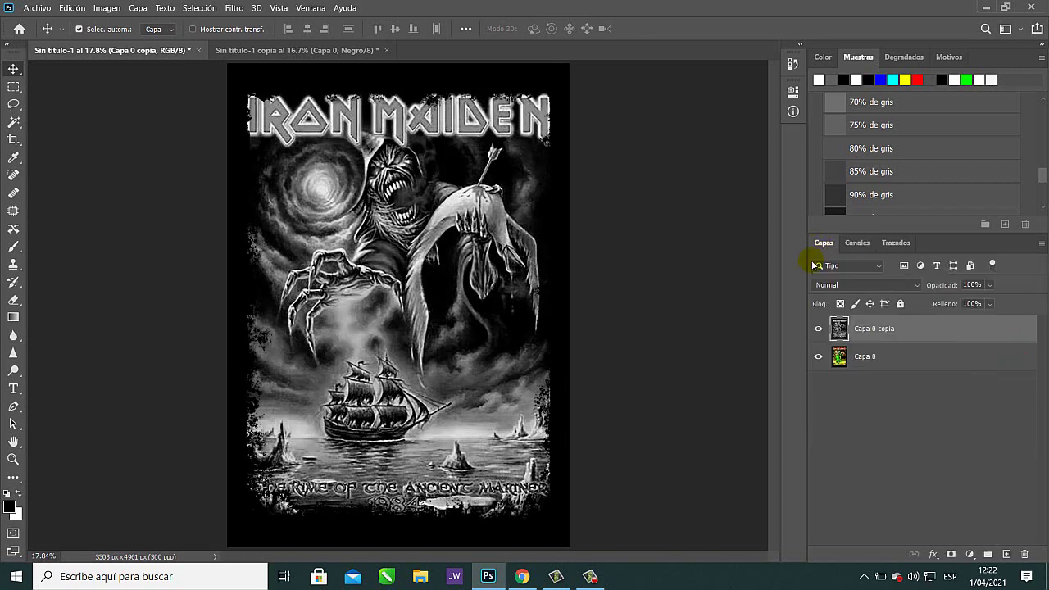
pyautogui.moveTo(897, 330); pyautogui.dragTo(897, 387)
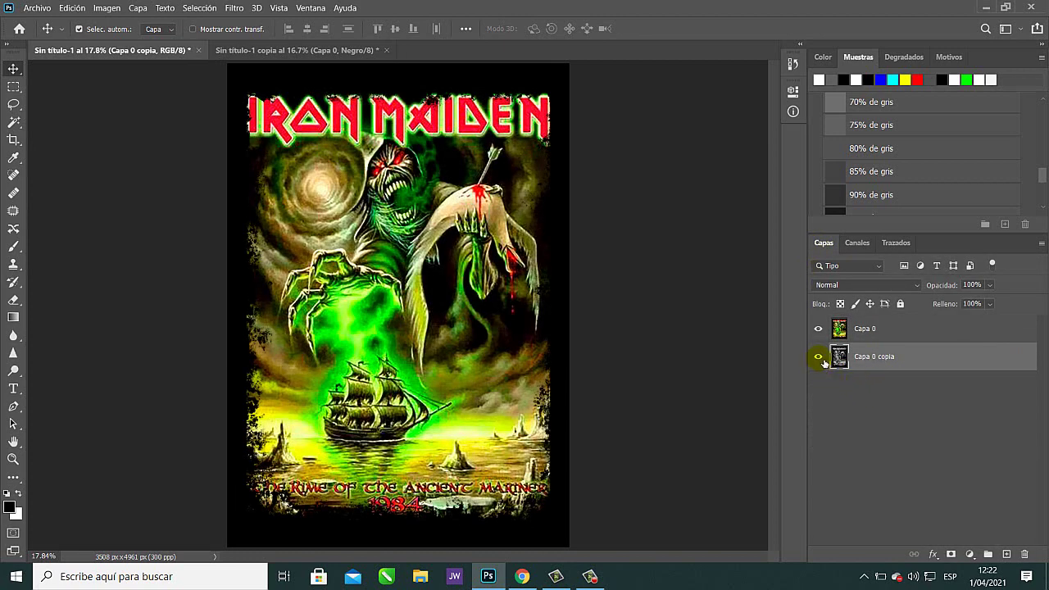
pyautogui.click(818, 355)
pyautogui.click(858, 244)
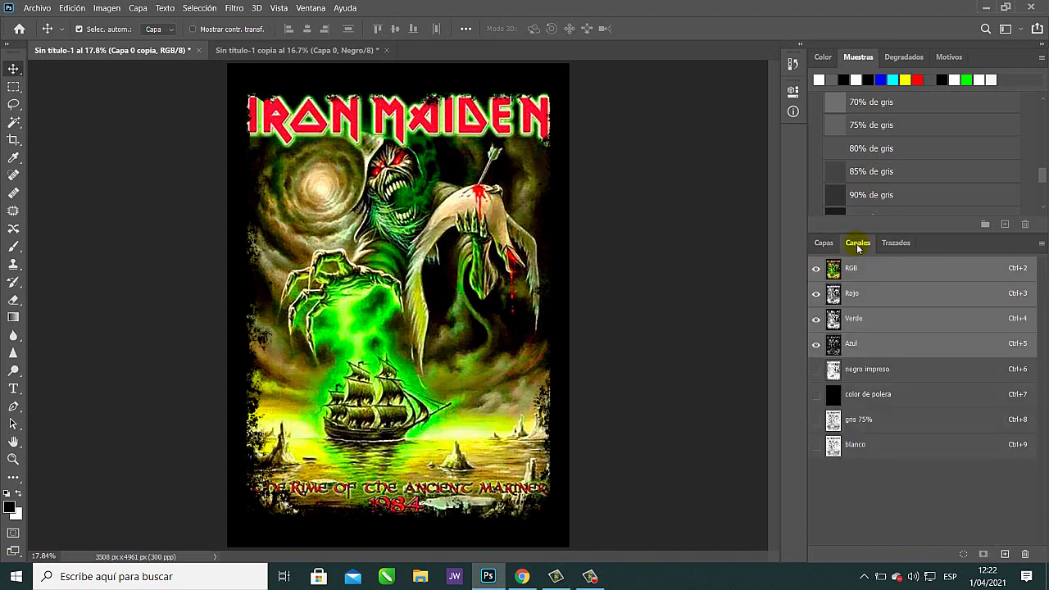
pyautogui.click(824, 243)
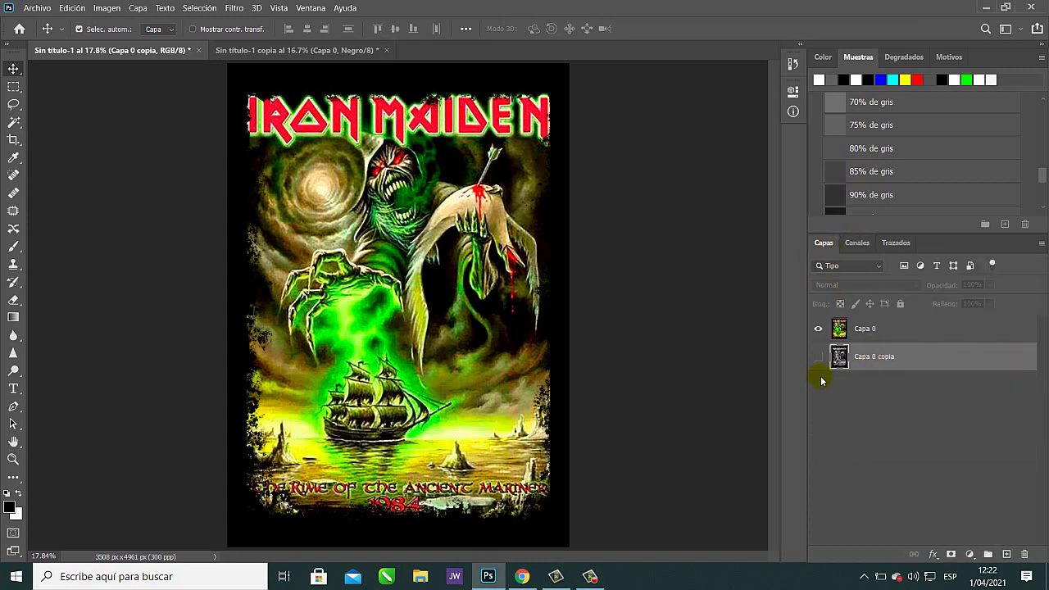
pyautogui.click(907, 331)
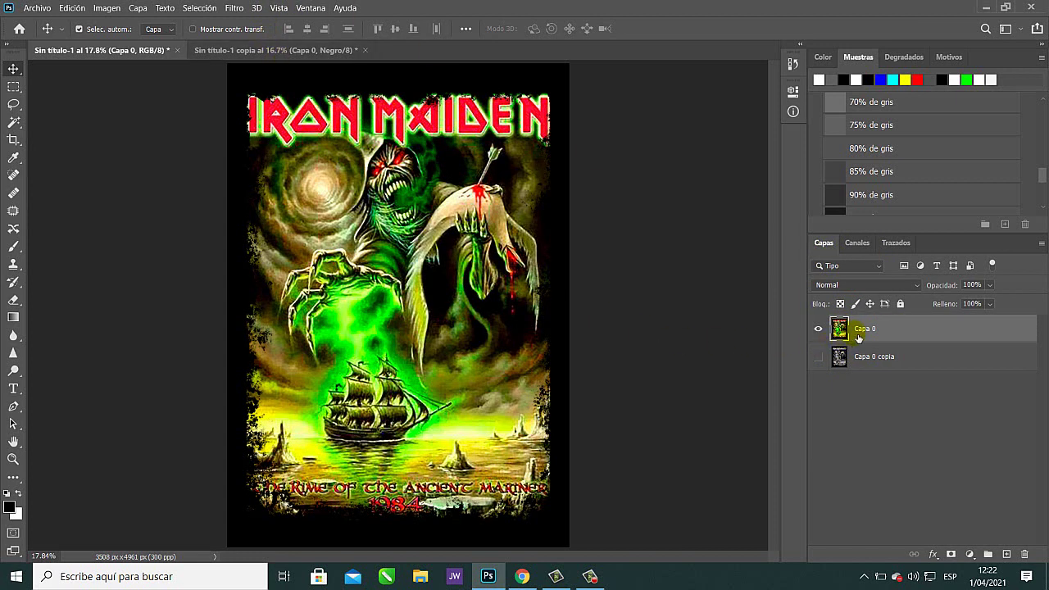
# Start a Color Range selection on the full-color artwork with the Rojos range.
pyautogui.click(860, 246)
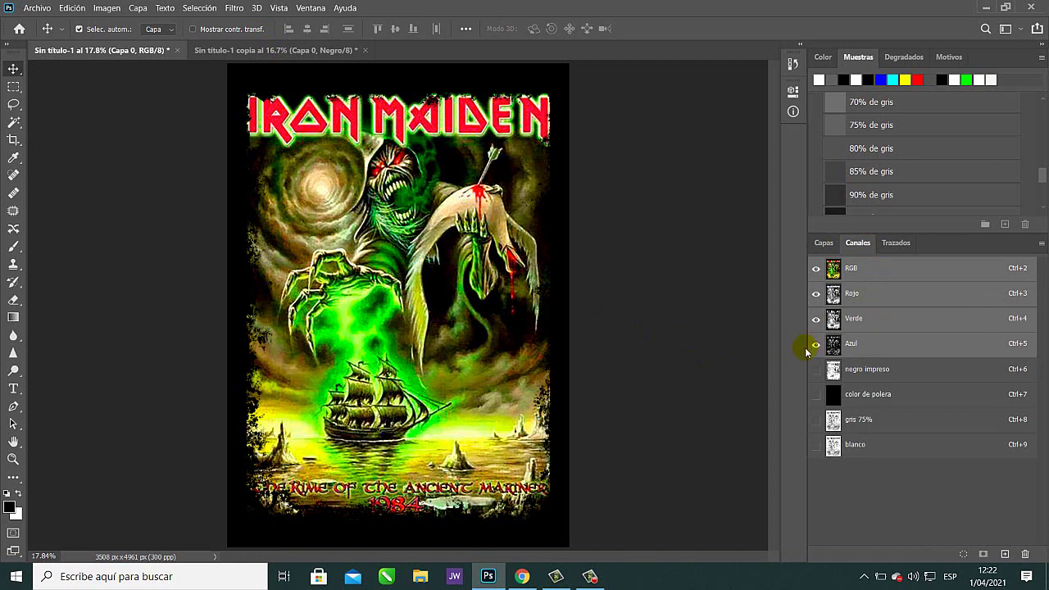
pyautogui.click(202, 9)
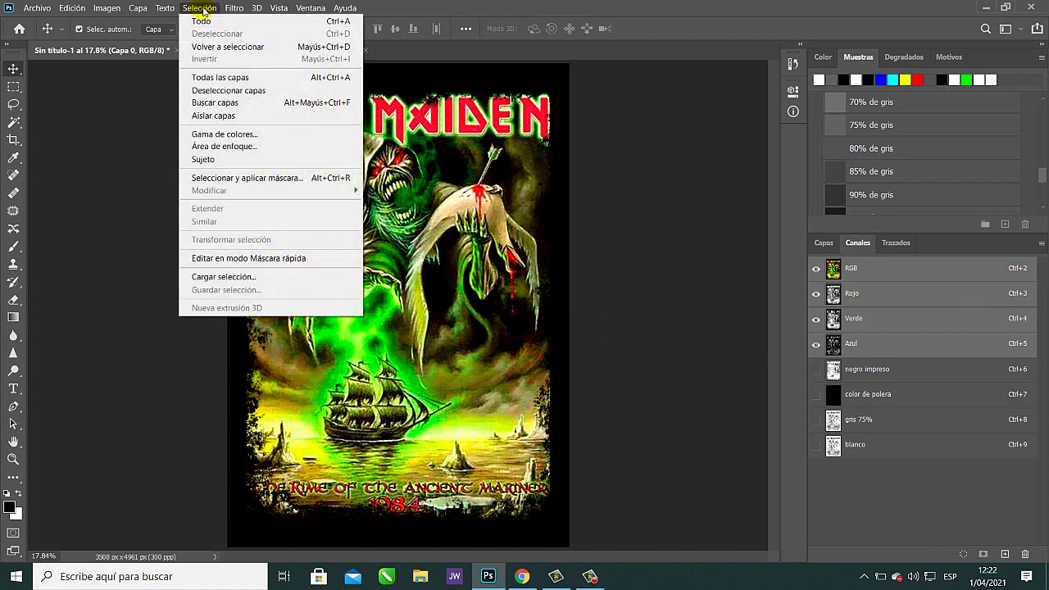
pyautogui.click(232, 134)
pyautogui.click(680, 138)
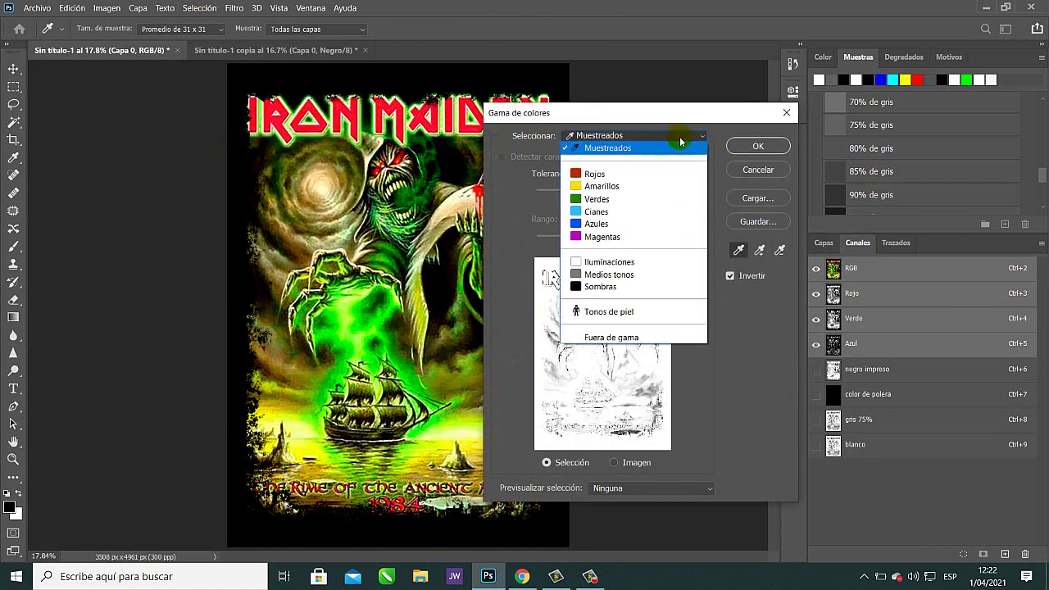
pyautogui.click(604, 175)
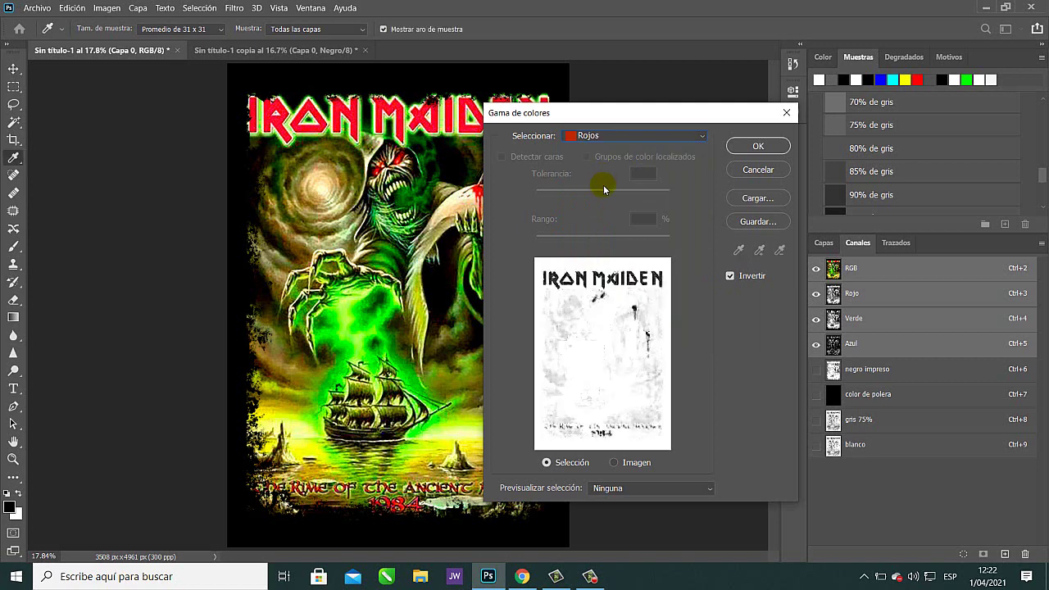
# Preview the Amarillos, Verdes, Cianes, Azules and Magentas color ranges to see which colors the artwork contains.
pyautogui.click(630, 139)
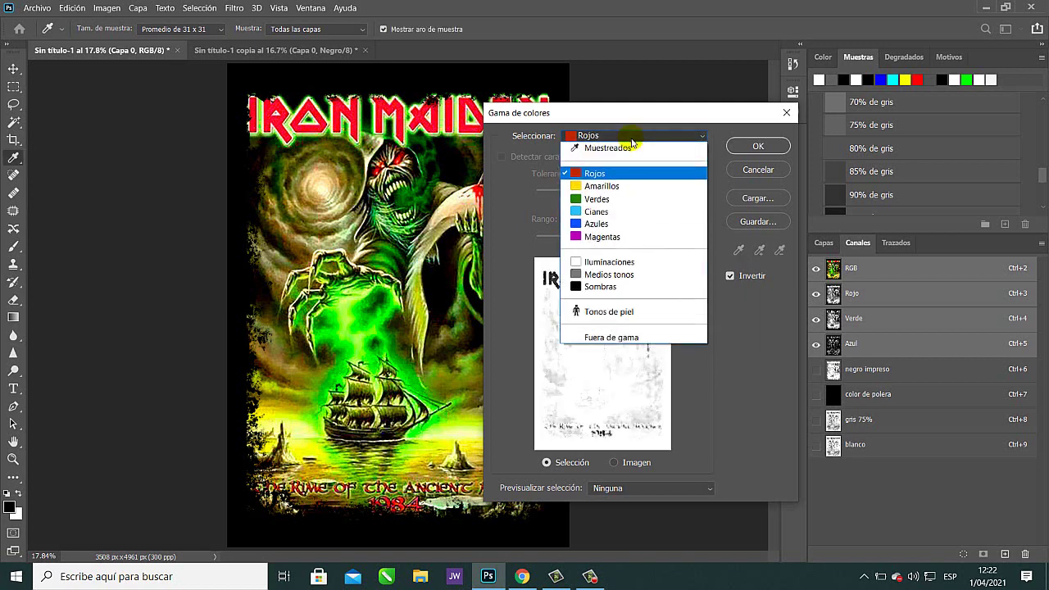
pyautogui.click(608, 187)
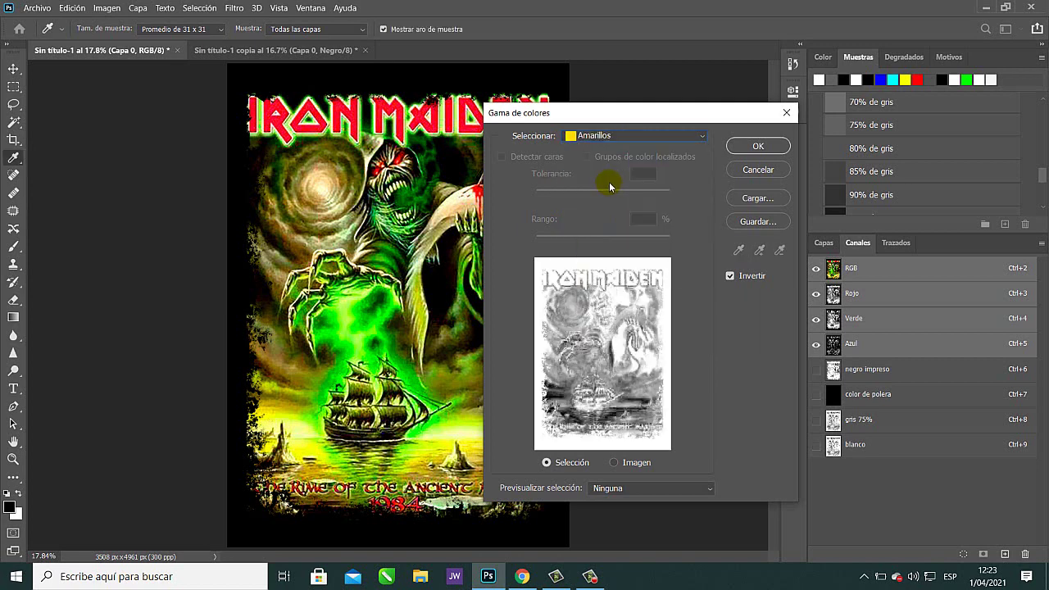
pyautogui.click(621, 138)
pyautogui.click(613, 180)
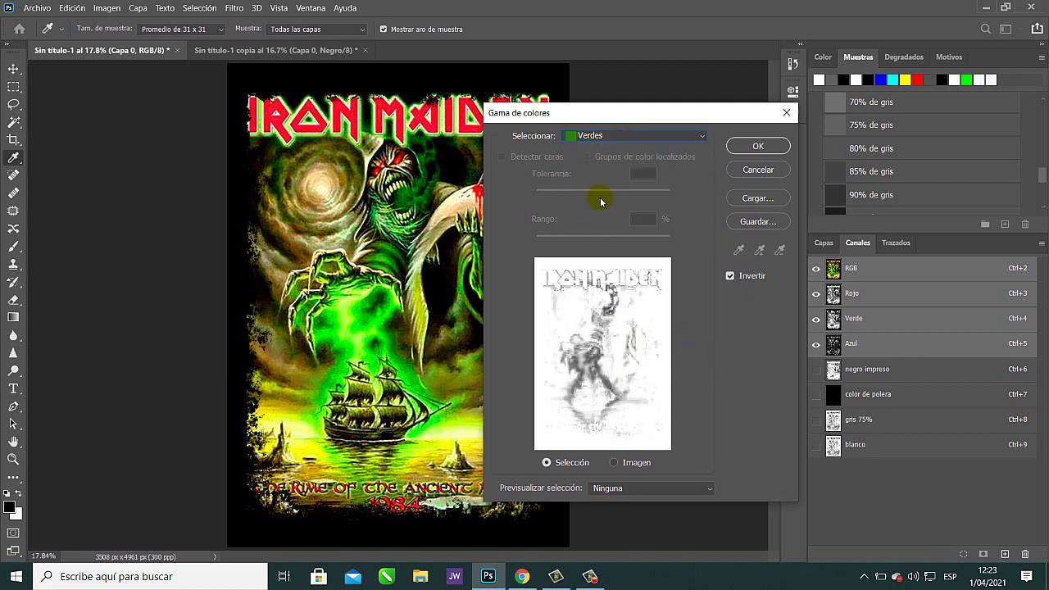
pyautogui.click(636, 136)
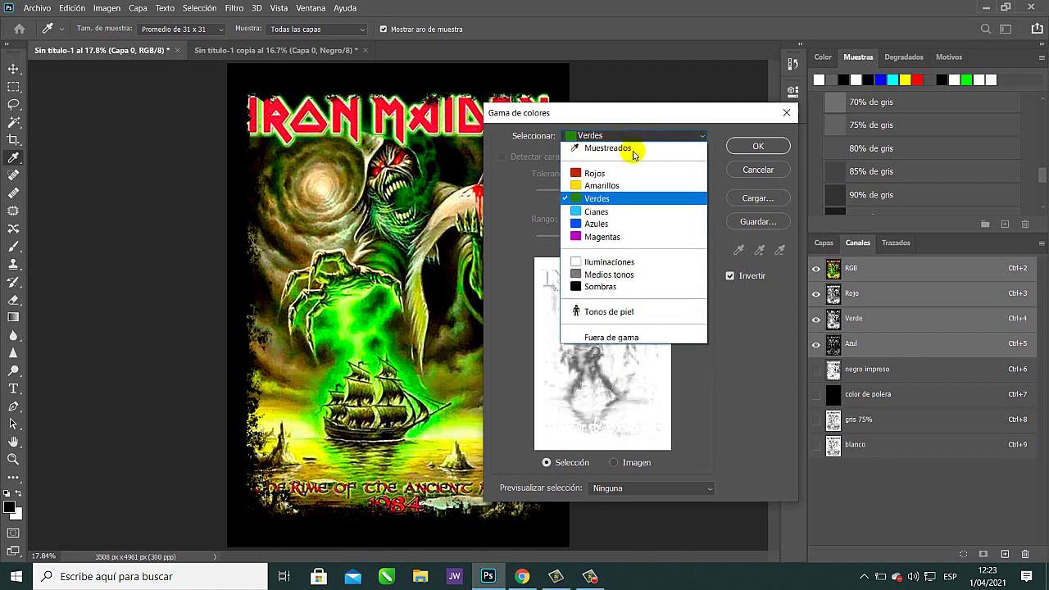
pyautogui.click(615, 212)
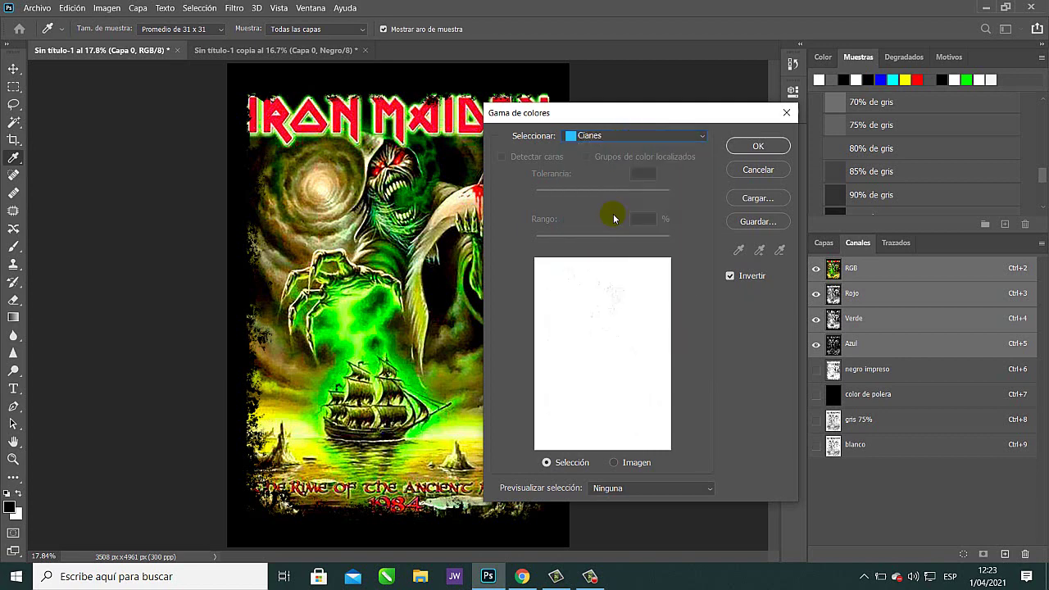
pyautogui.click(629, 137)
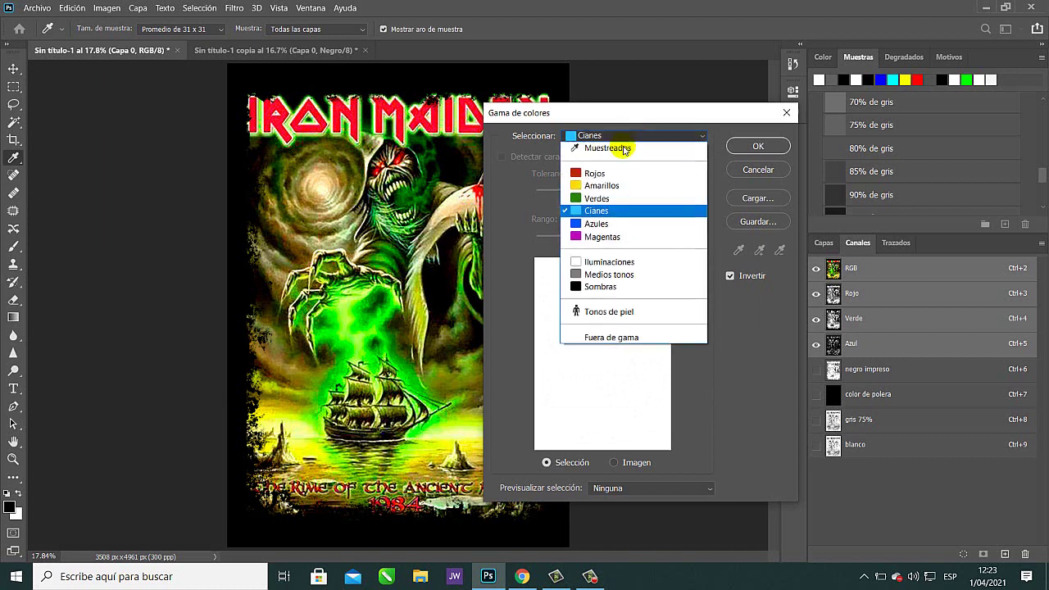
pyautogui.click(600, 226)
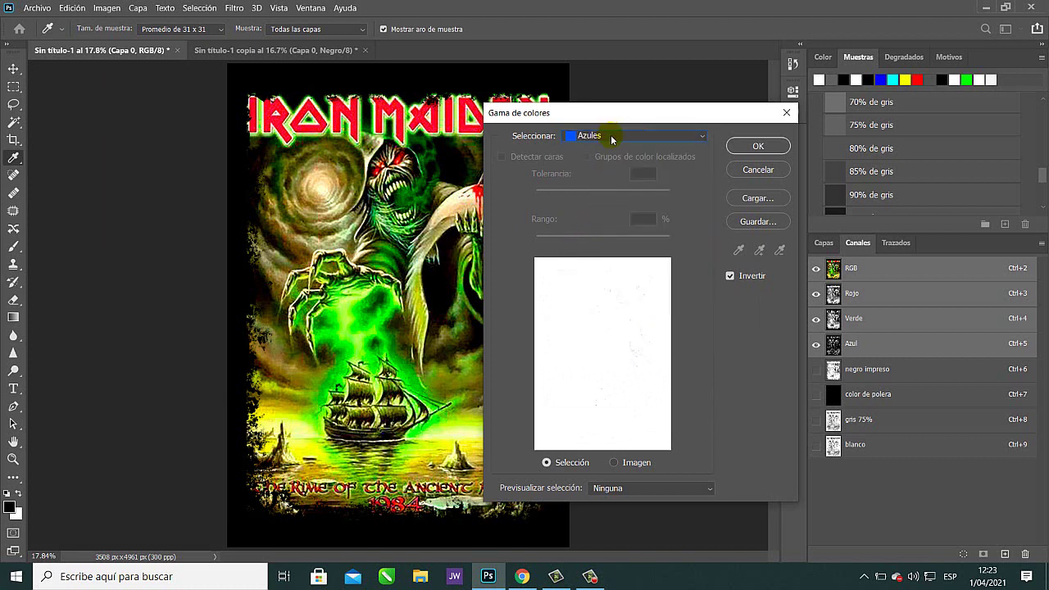
pyautogui.click(611, 139)
pyautogui.click(596, 238)
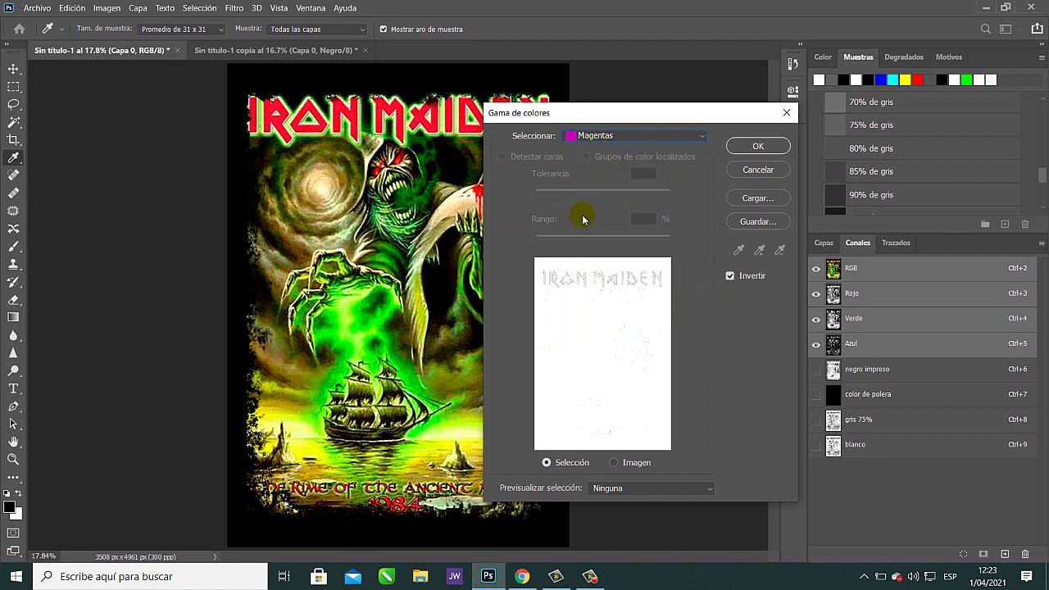
# Select the Rojos range with Invertir enabled, checking the preview with and without inversion.
pyautogui.click(663, 136)
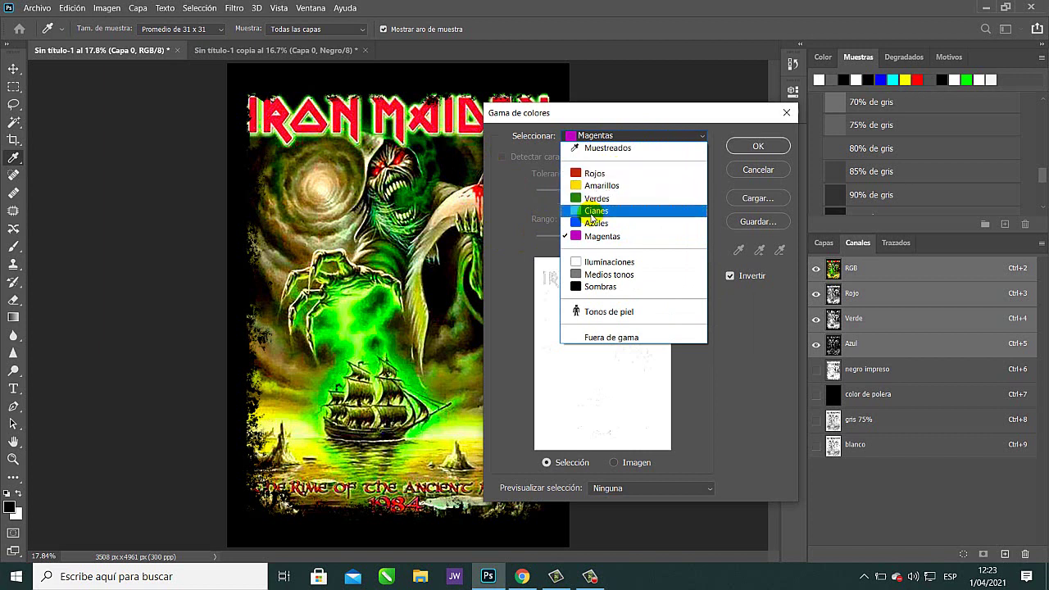
pyautogui.click(618, 179)
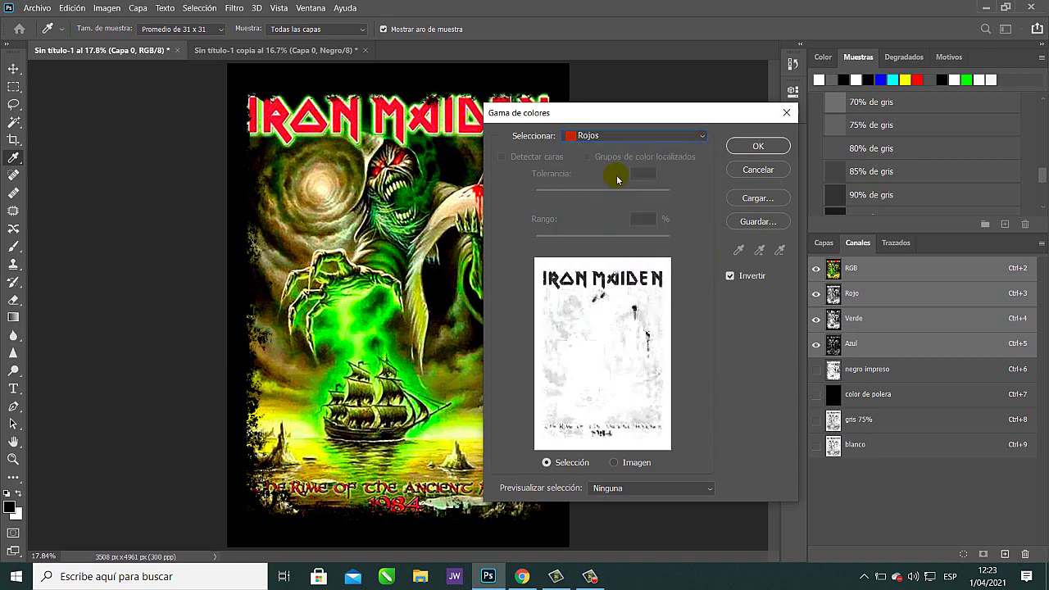
pyautogui.click(730, 277)
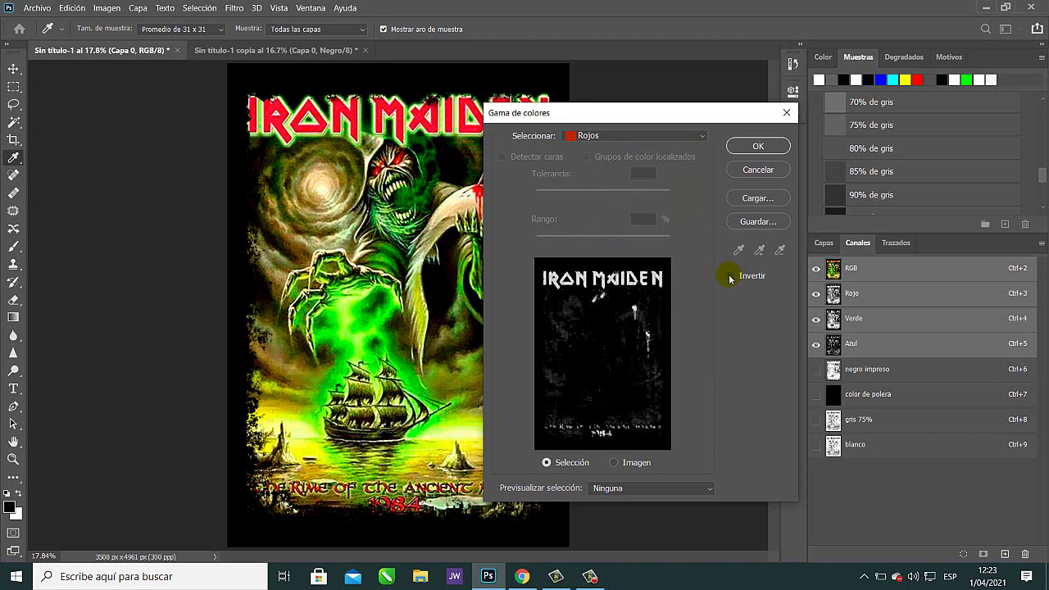
pyautogui.click(730, 278)
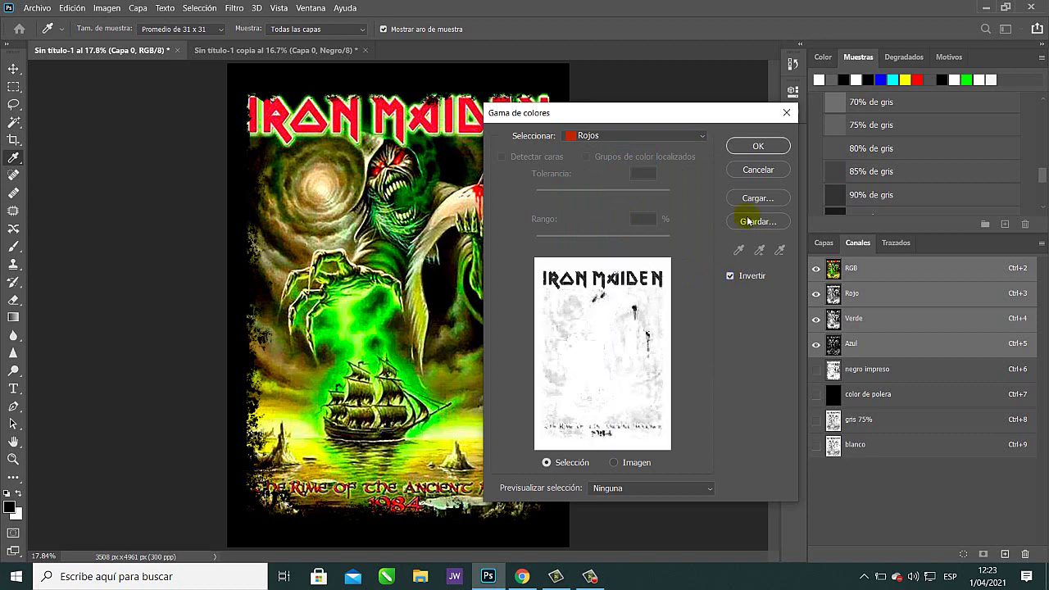
pyautogui.click(759, 146)
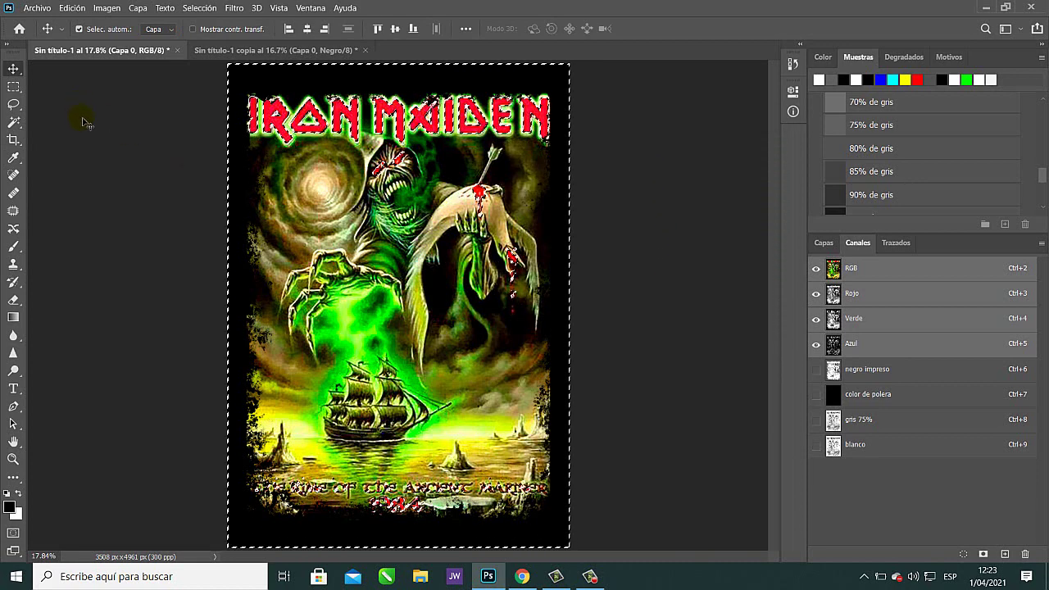
# Expand the selection by 1 pixel.
pyautogui.click(198, 8)
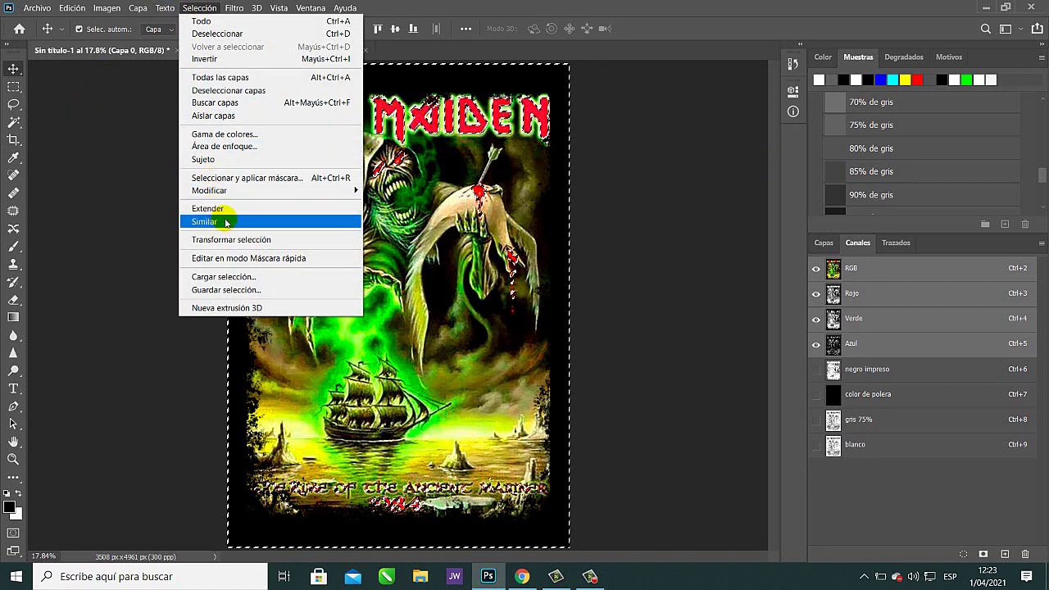
pyautogui.moveTo(246, 191)
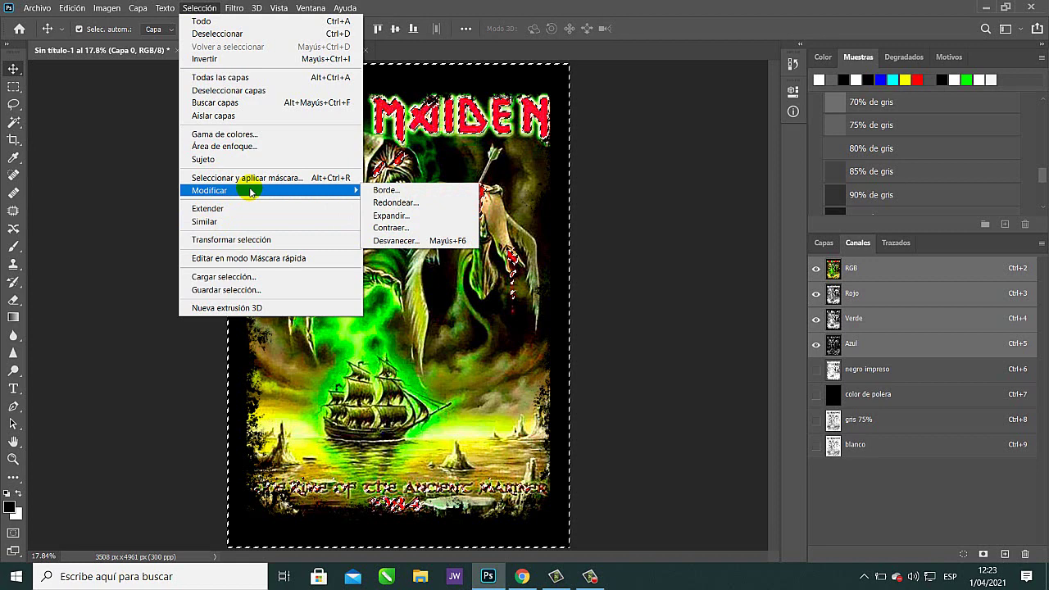
pyautogui.click(390, 216)
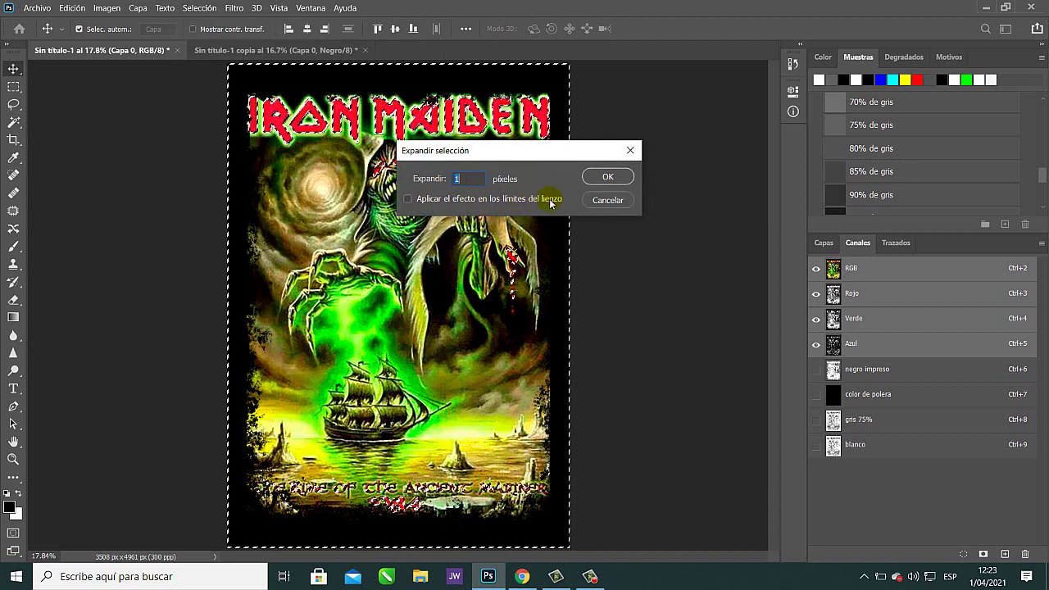
pyautogui.click(611, 177)
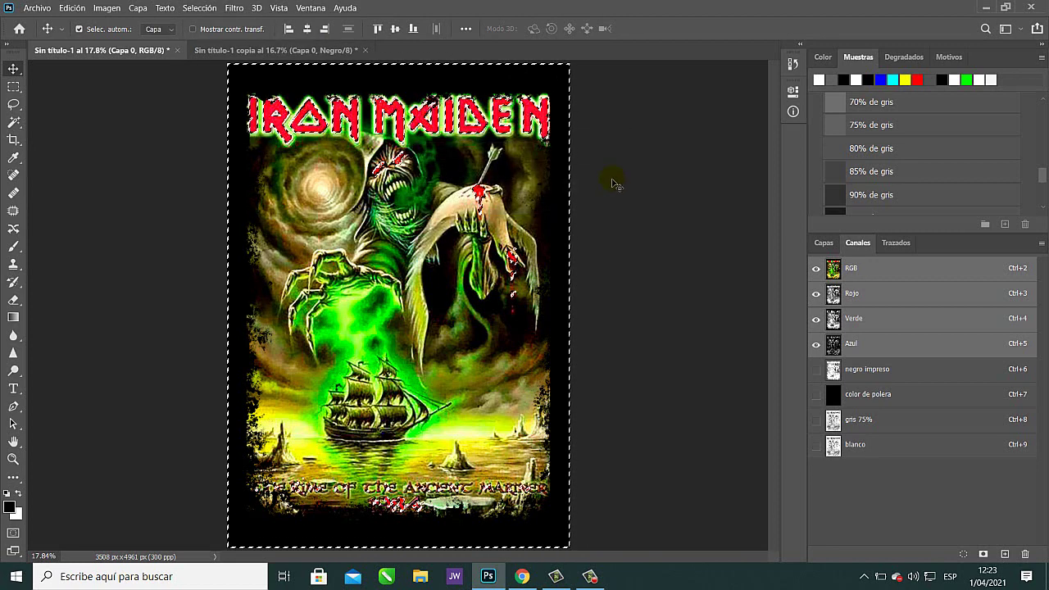
# Save the reds selection as a new channel, deselect, and define that channel as a Tinta plana named rojo.
pyautogui.click(984, 554)
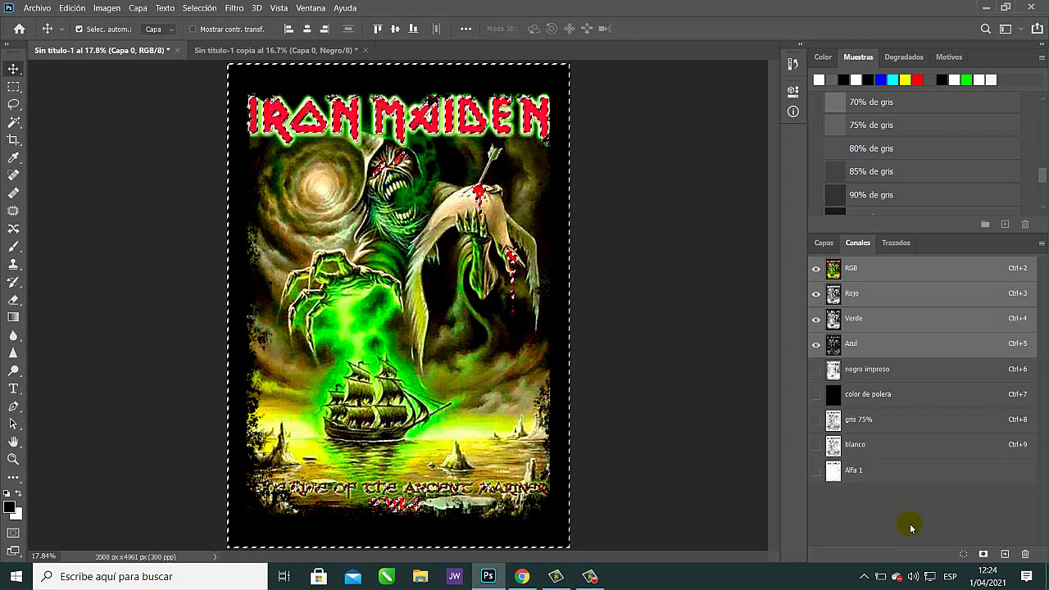
pyautogui.hotkey('ctrl', 'd')
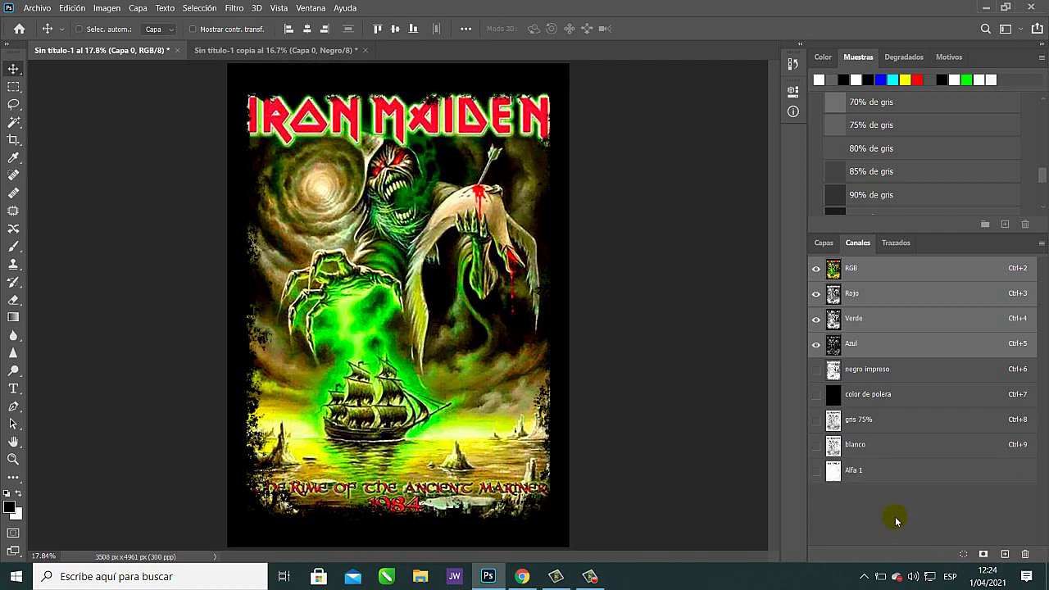
pyautogui.doubleClick(833, 470)
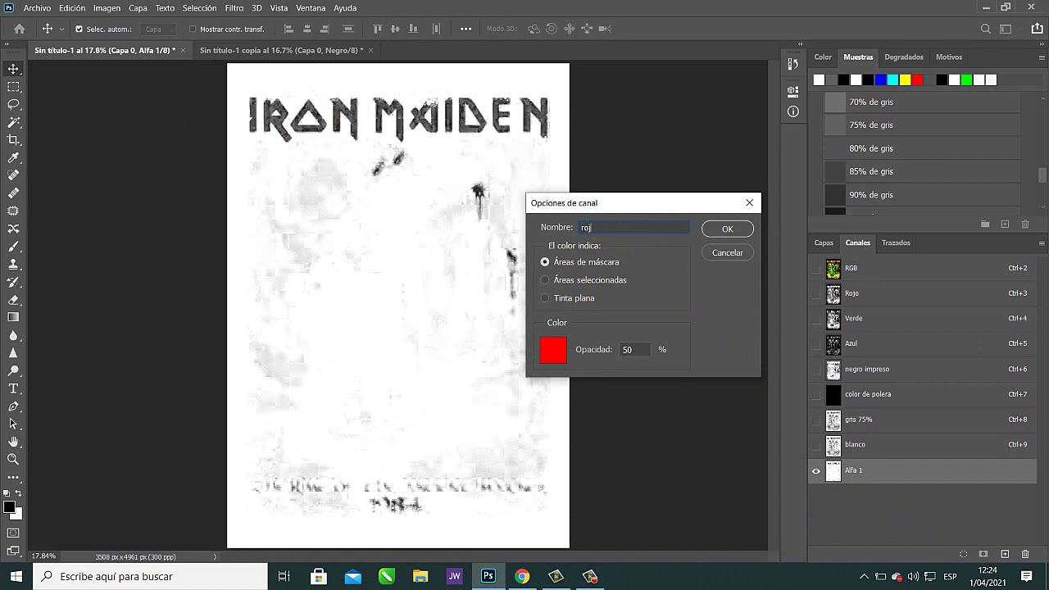
pyautogui.click(566, 298)
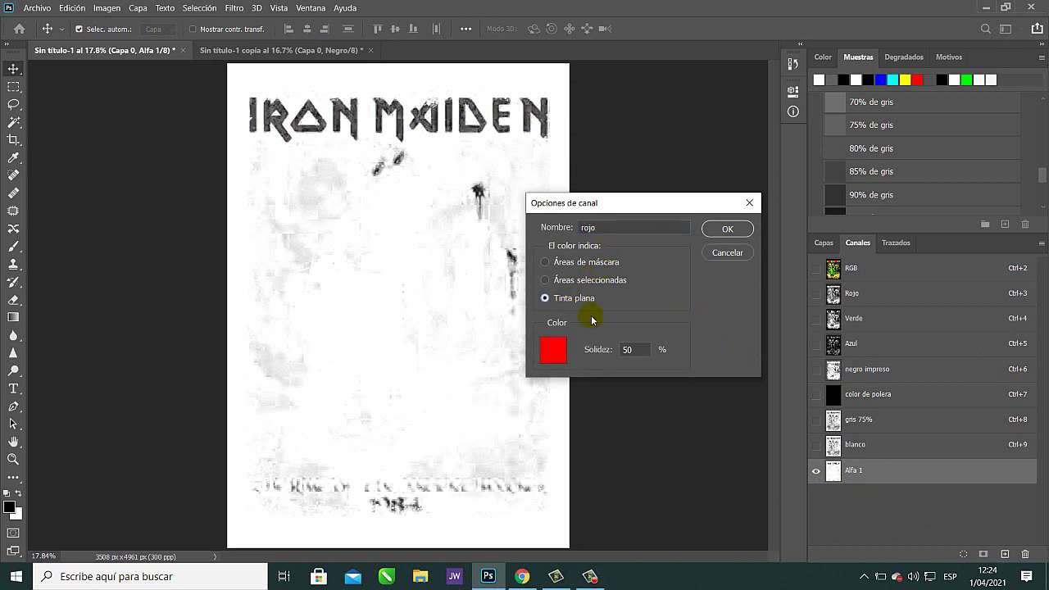
# Set the rojo channel's solidity and ff0000 ink color, and show it together with blanco, gris 75% and color de polera.
pyautogui.doubleClick(628, 349)
pyautogui.click(556, 354)
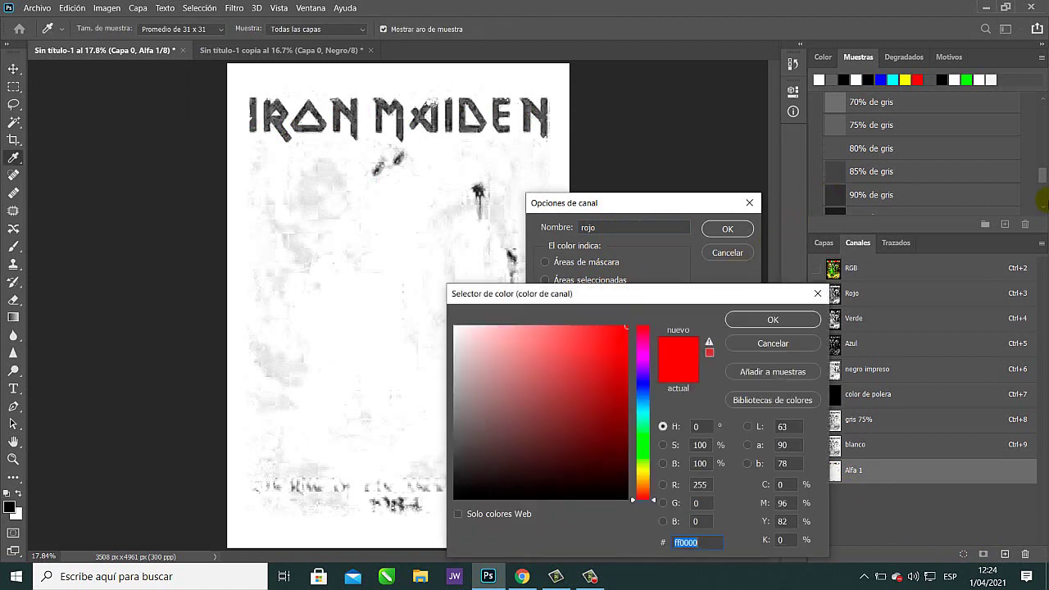
pyautogui.moveTo(1043, 181); pyautogui.dragTo(1042, 103)
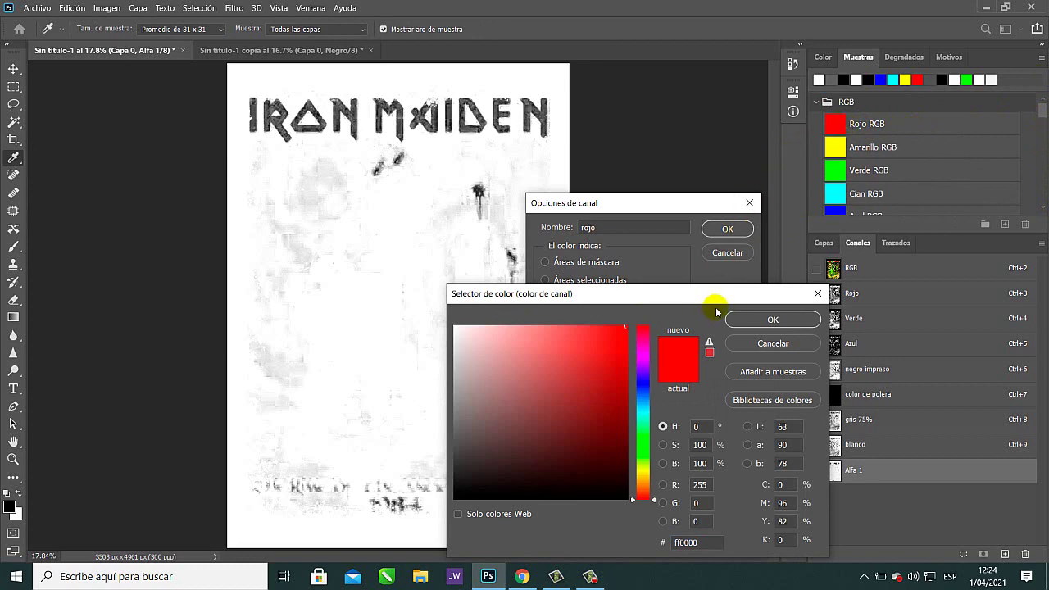
pyautogui.click(771, 318)
pyautogui.click(726, 230)
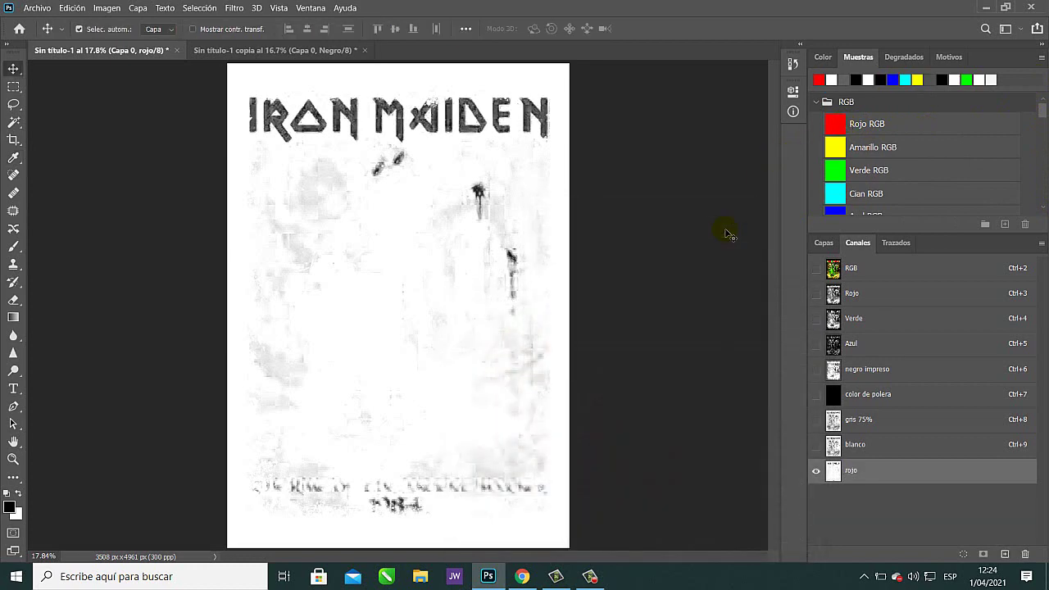
pyautogui.moveTo(816, 449); pyautogui.dragTo(815, 395)
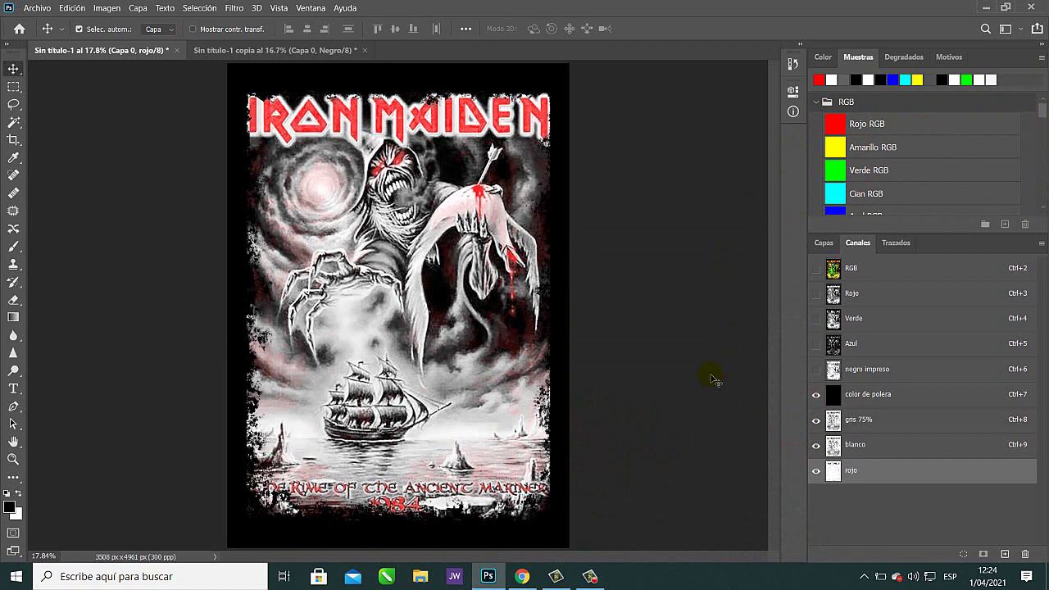
# Select the Amarillos range of the full-color RGB artwork with Color Range, keeping Invertir enabled.
pyautogui.click(892, 269)
pyautogui.click(199, 8)
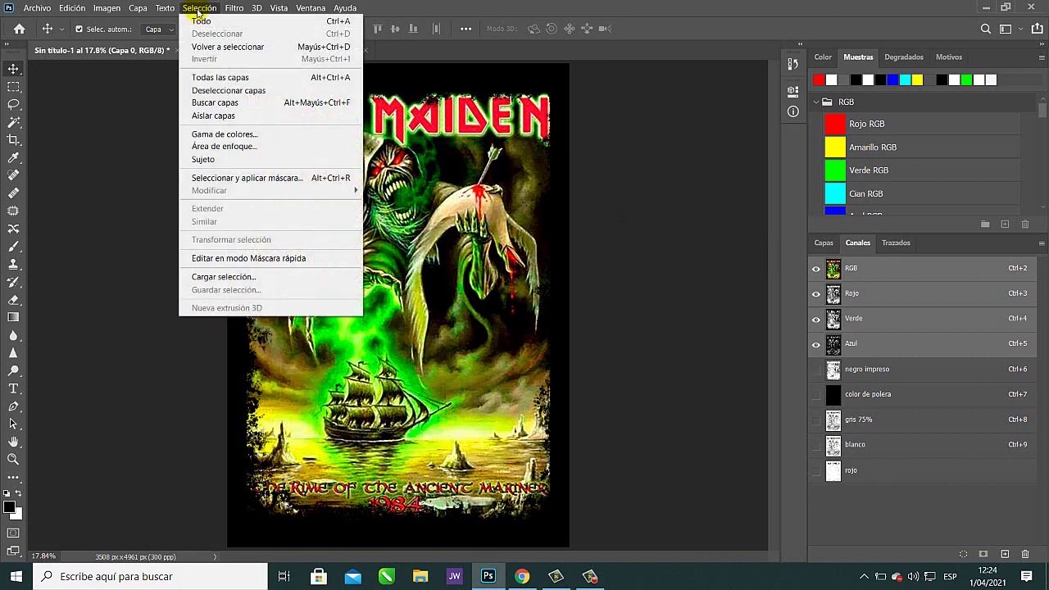
pyautogui.click(238, 136)
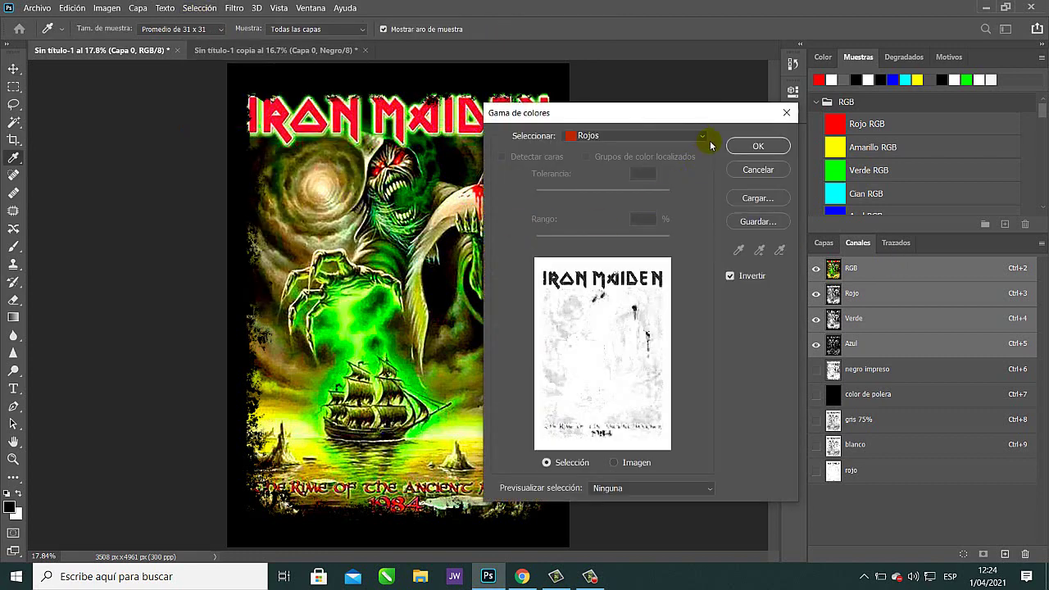
pyautogui.click(684, 137)
pyautogui.click(602, 186)
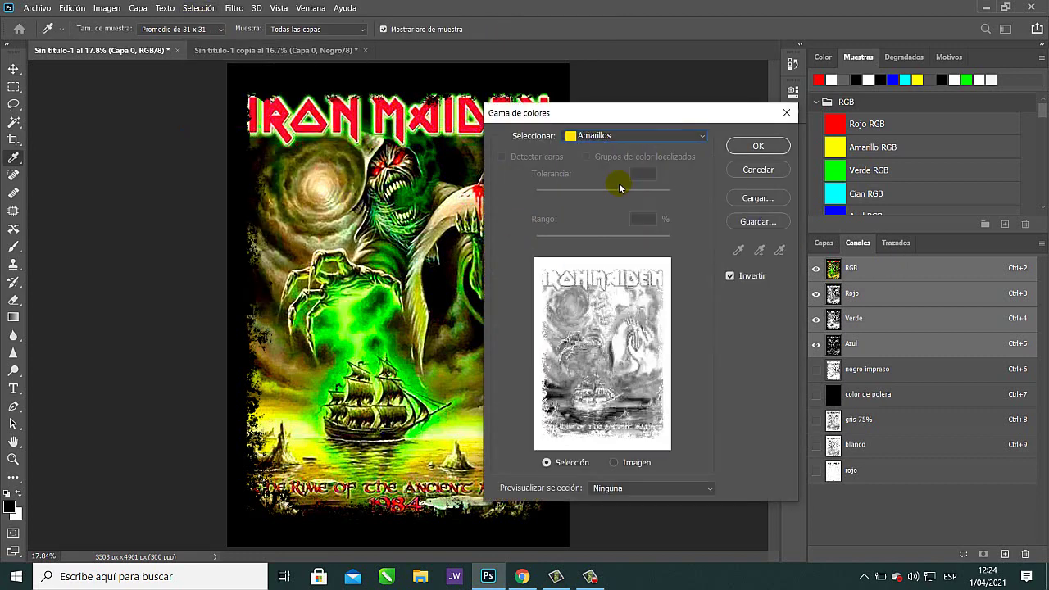
pyautogui.click(756, 146)
pyautogui.press('v')
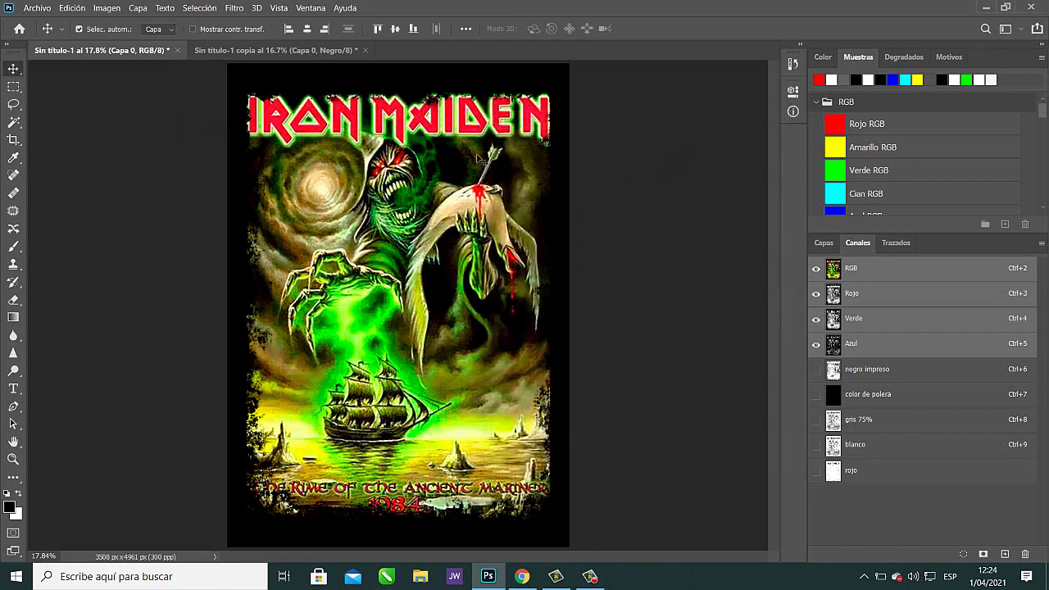
# Expand the yellows selection by 1 pixel, save it as a new alpha channel and deselect.
pyautogui.click(202, 10)
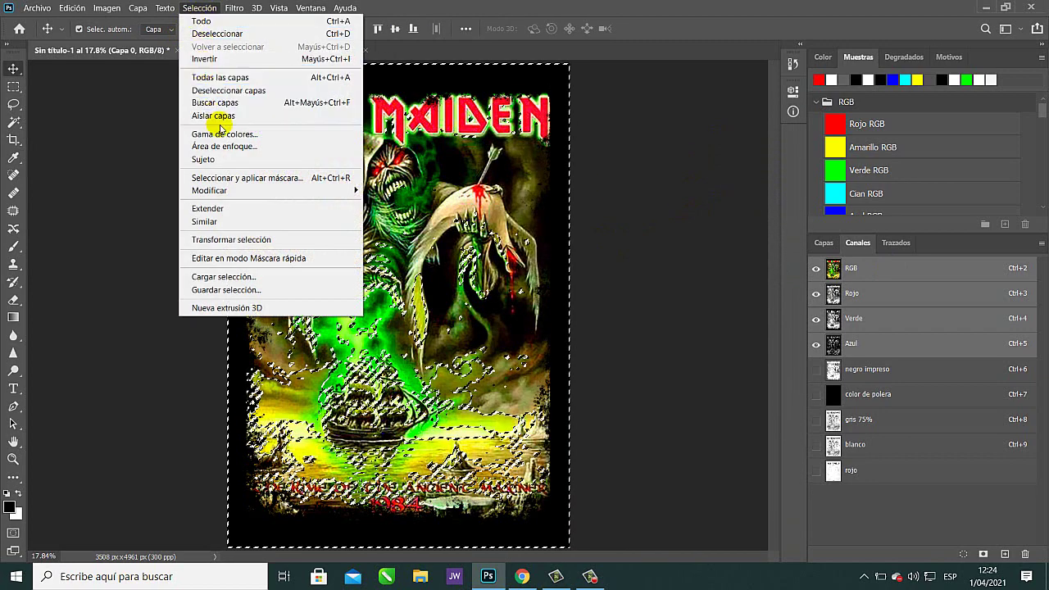
pyautogui.moveTo(229, 192)
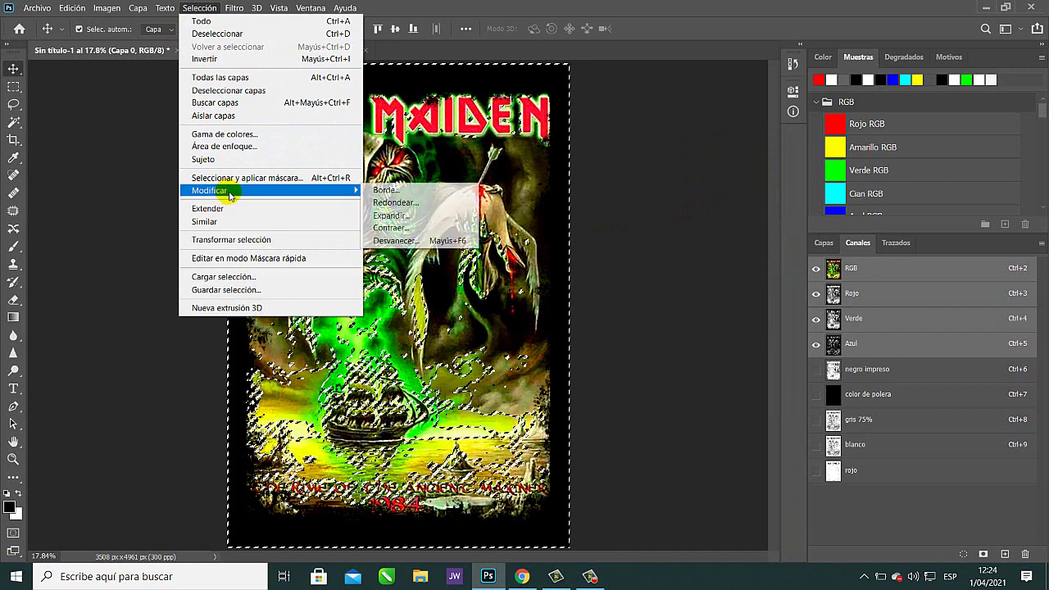
pyautogui.click(406, 216)
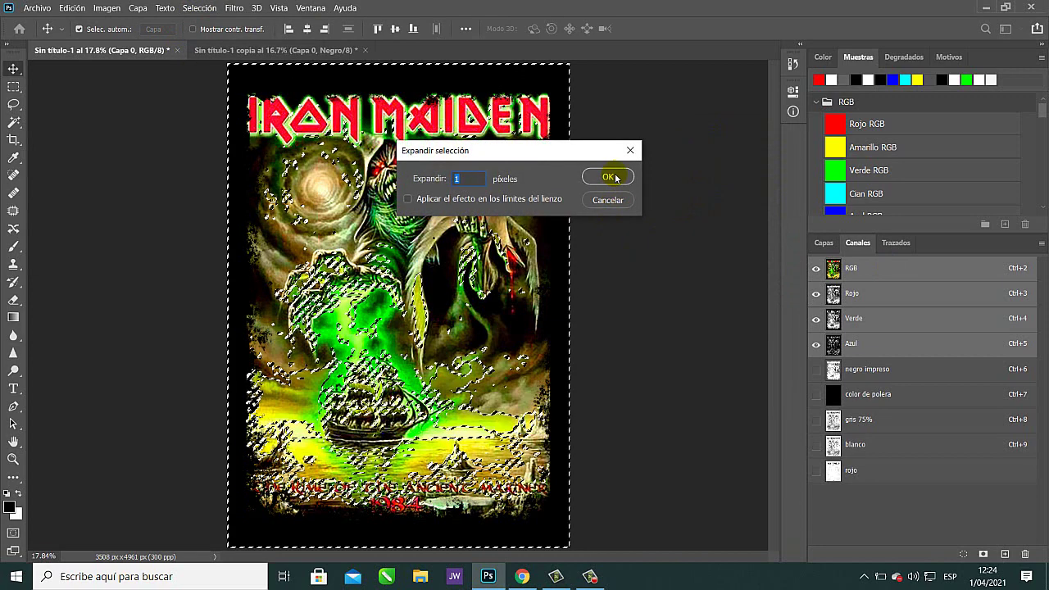
pyautogui.click(607, 176)
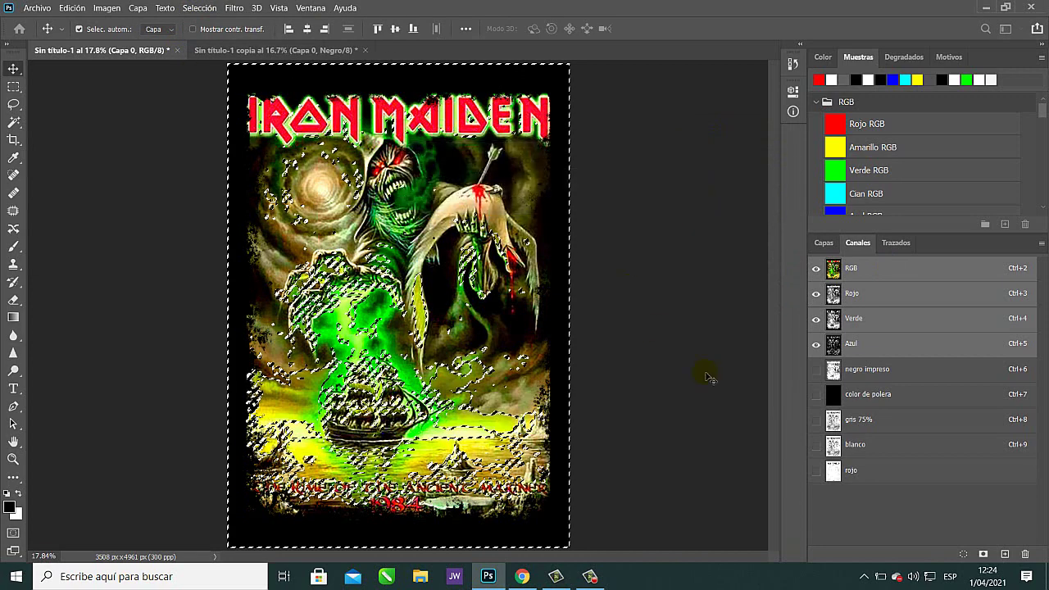
pyautogui.click(984, 554)
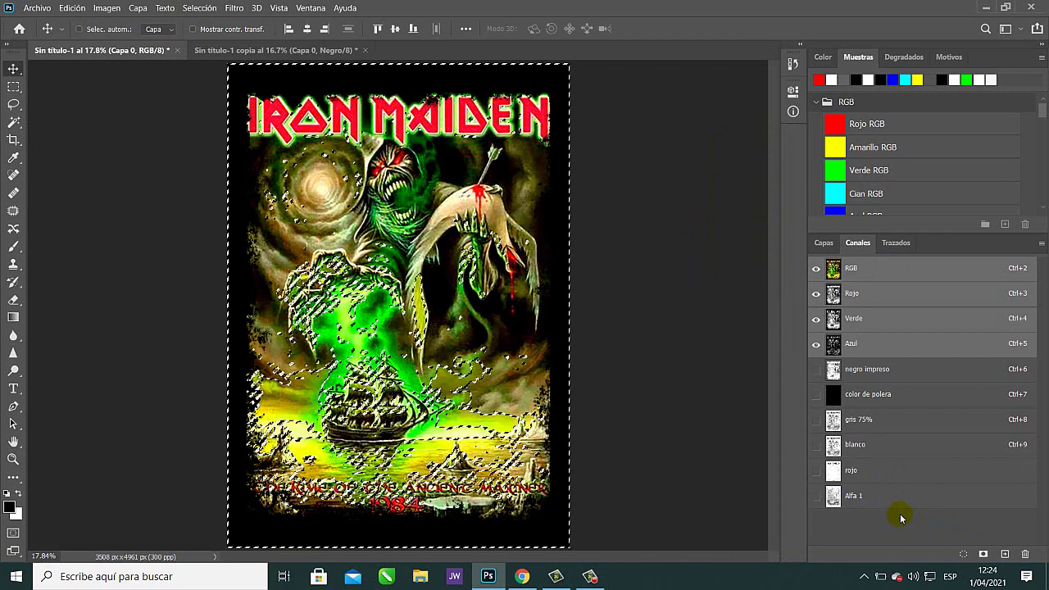
pyautogui.hotkey('ctrl', 'd')
# Define the new channel as Tinta plana amarillo with Amarillo RGB and 15% solidity, and show it with the rojo, blanco, gris 75% and shirt channels.
pyautogui.doubleClick(833, 497)
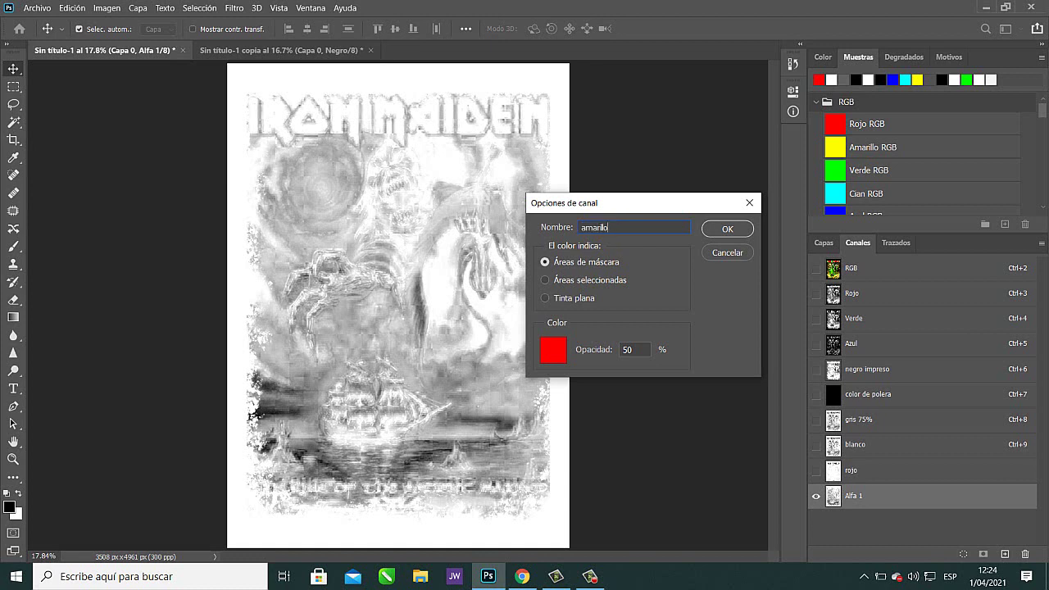
pyautogui.click(565, 300)
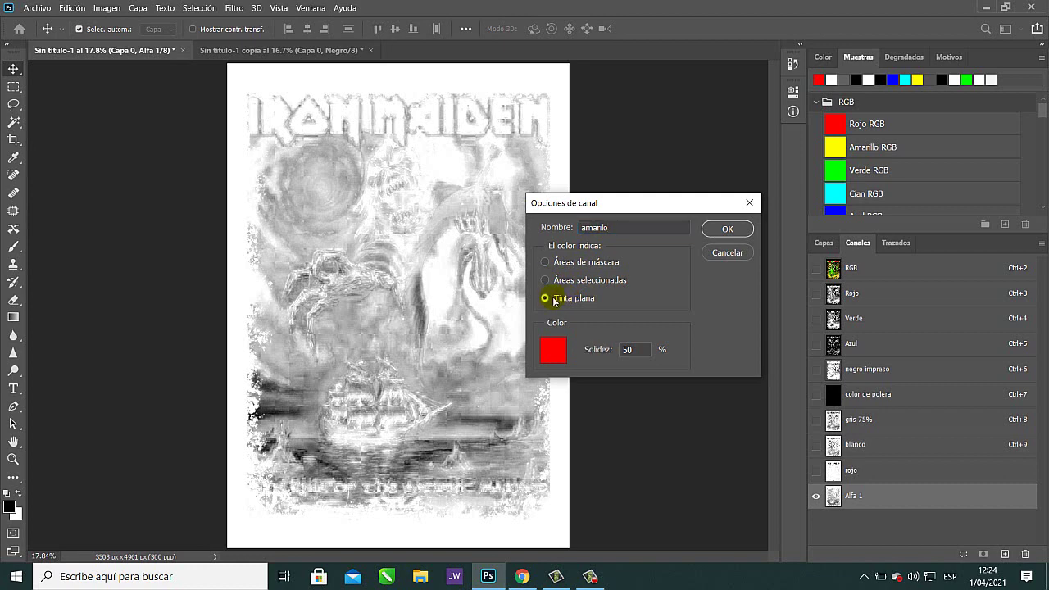
pyautogui.click(623, 352)
pyautogui.click(562, 350)
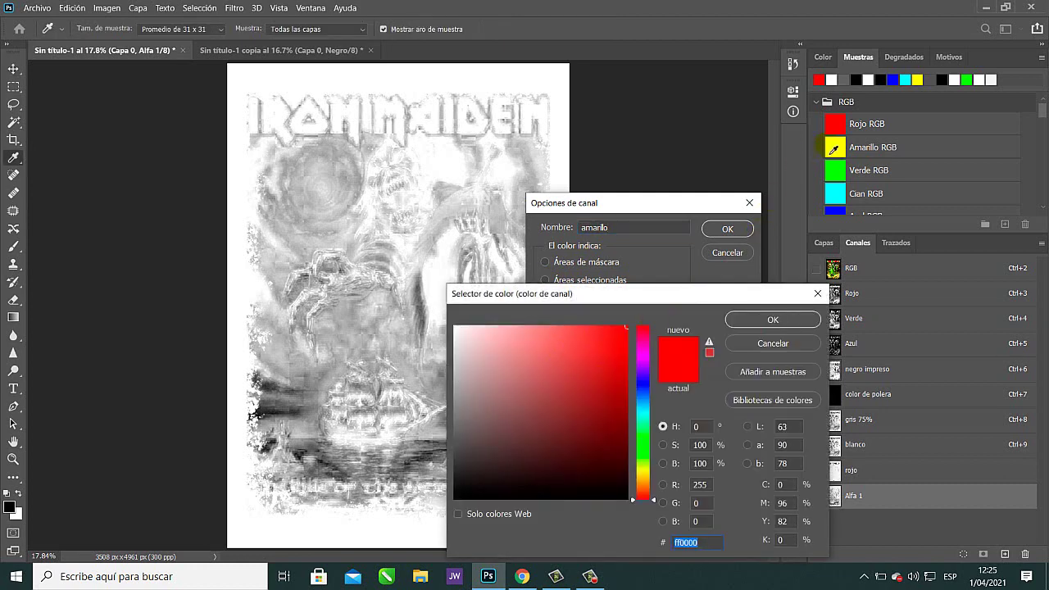
pyautogui.click(834, 149)
pyautogui.click(773, 319)
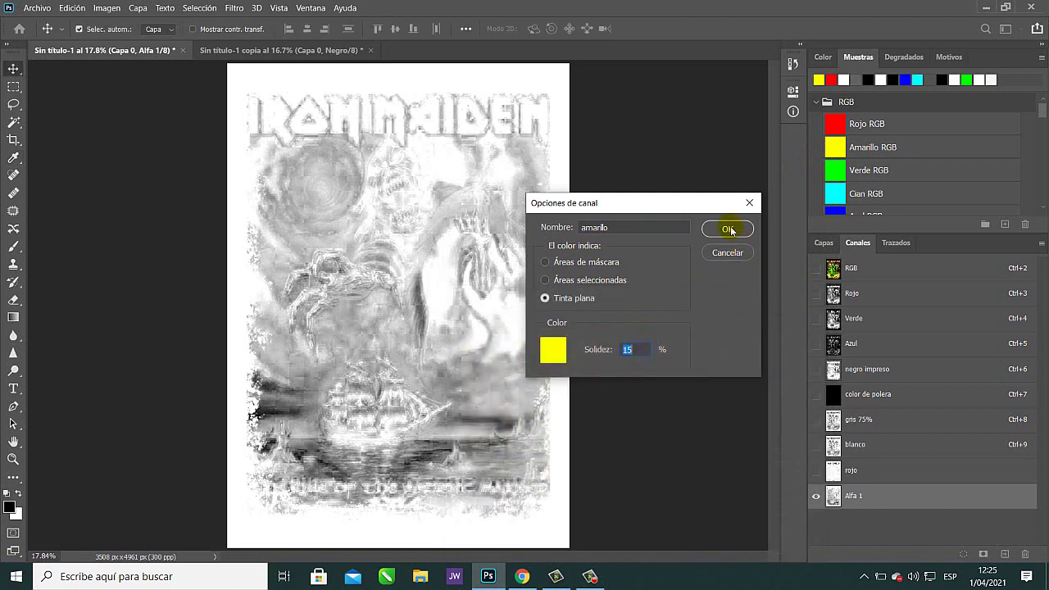
pyautogui.click(732, 230)
pyautogui.moveTo(810, 466); pyautogui.dragTo(819, 402)
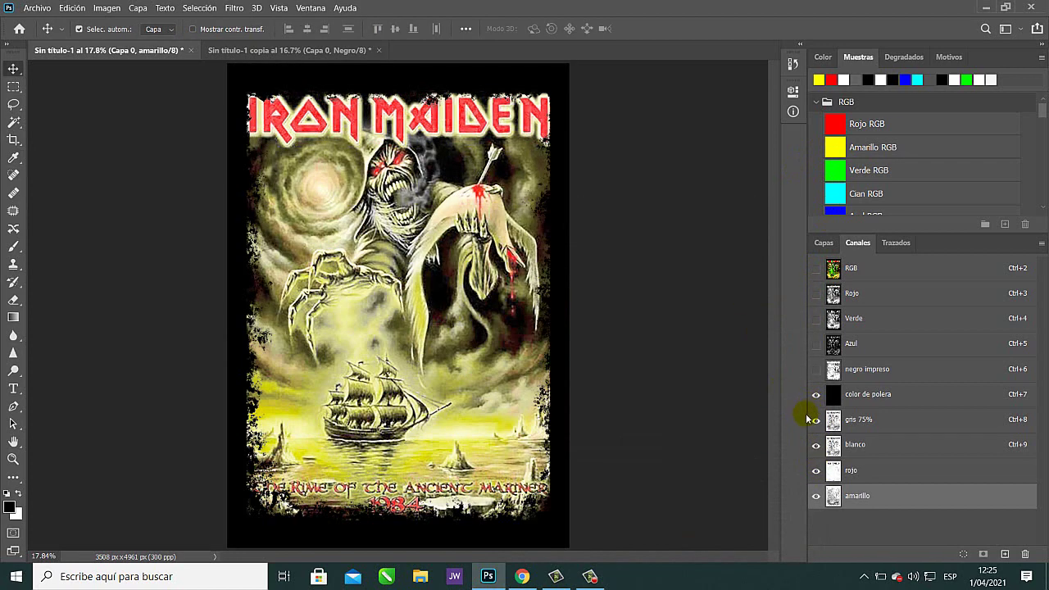
# Select the Verdes range of the full-color RGB artwork with Color Range, keeping Invertir enabled.
pyautogui.click(874, 267)
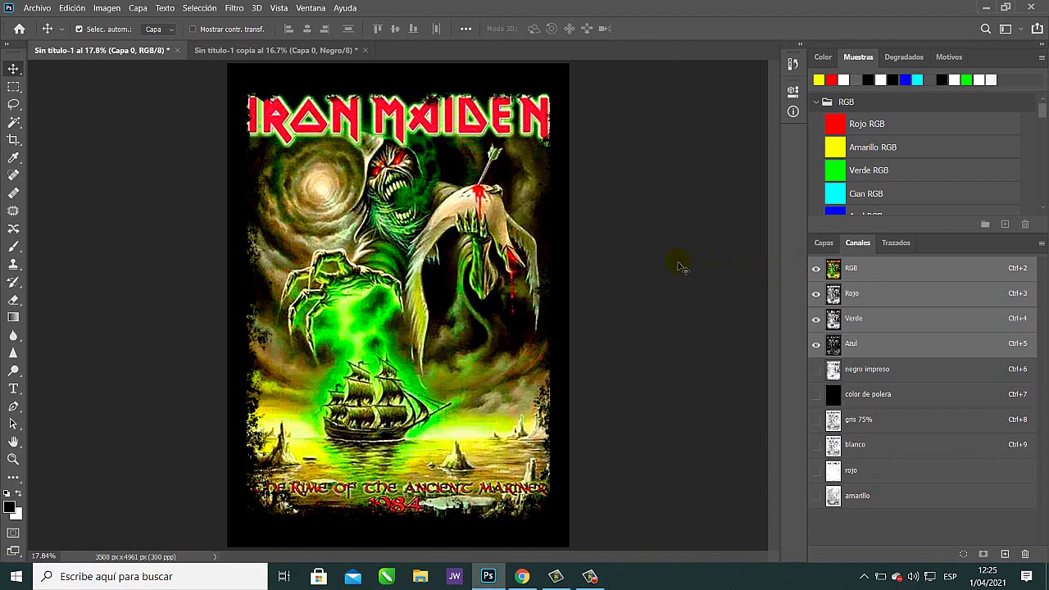
pyautogui.click(199, 8)
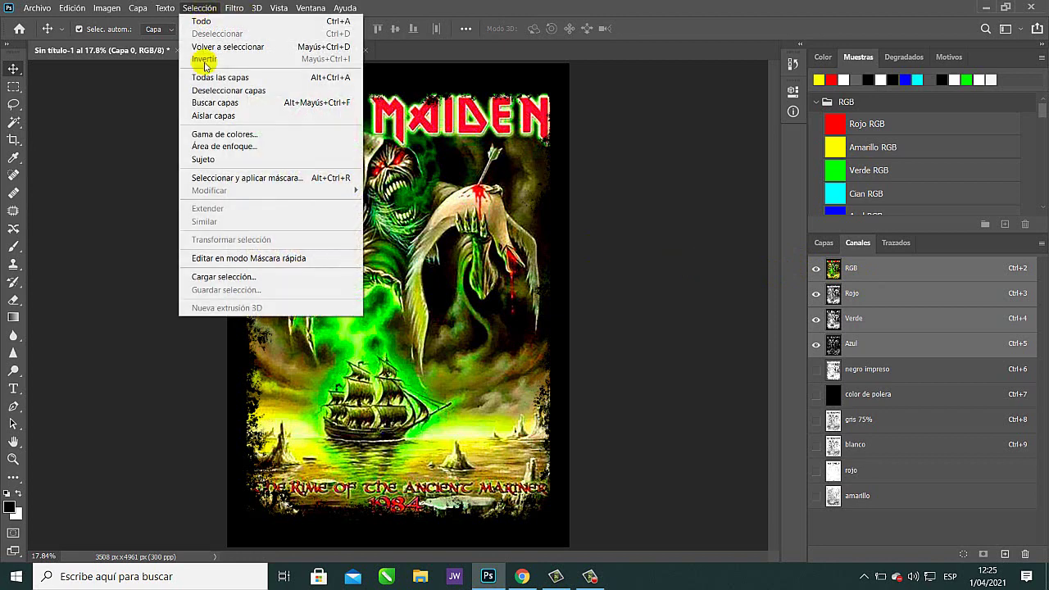
pyautogui.click(212, 135)
pyautogui.click(661, 135)
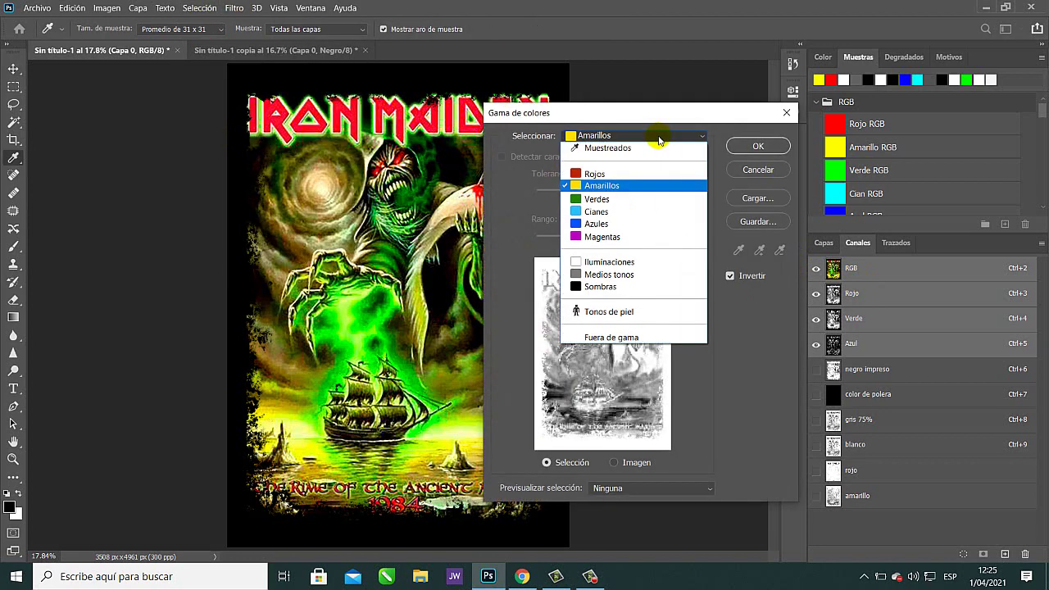
pyautogui.click(618, 199)
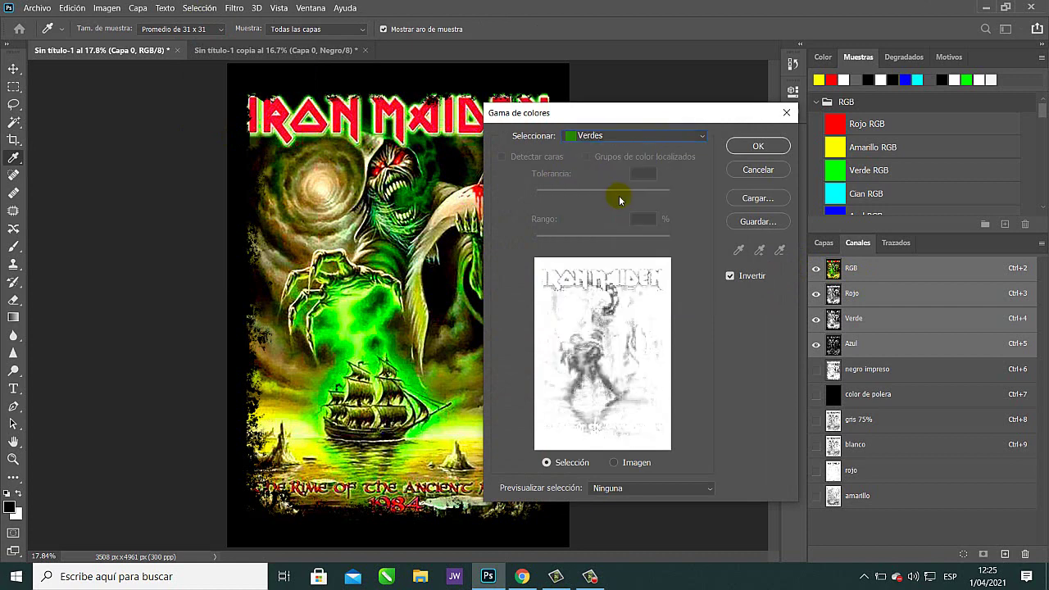
pyautogui.click(763, 146)
pyautogui.press('v')
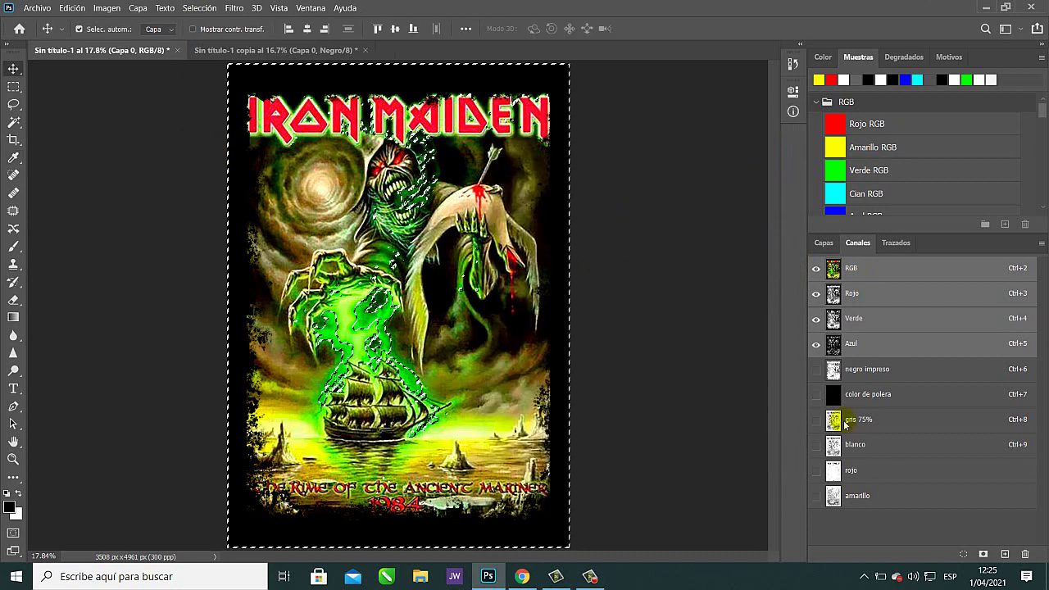
# Expand the greens selection and save it as a new alpha channel.
pyautogui.click(200, 7)
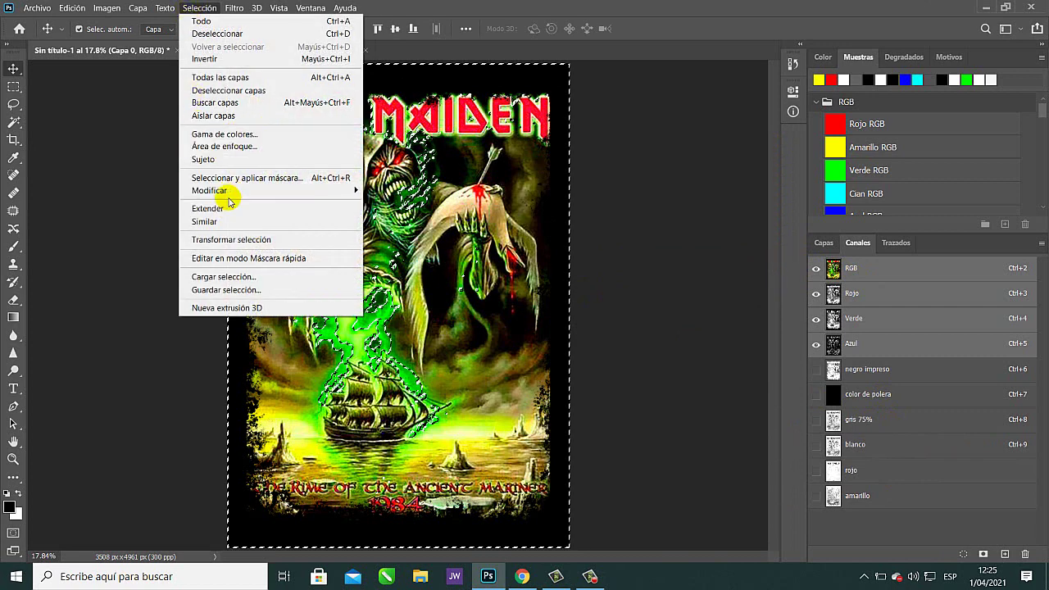
pyautogui.moveTo(234, 192)
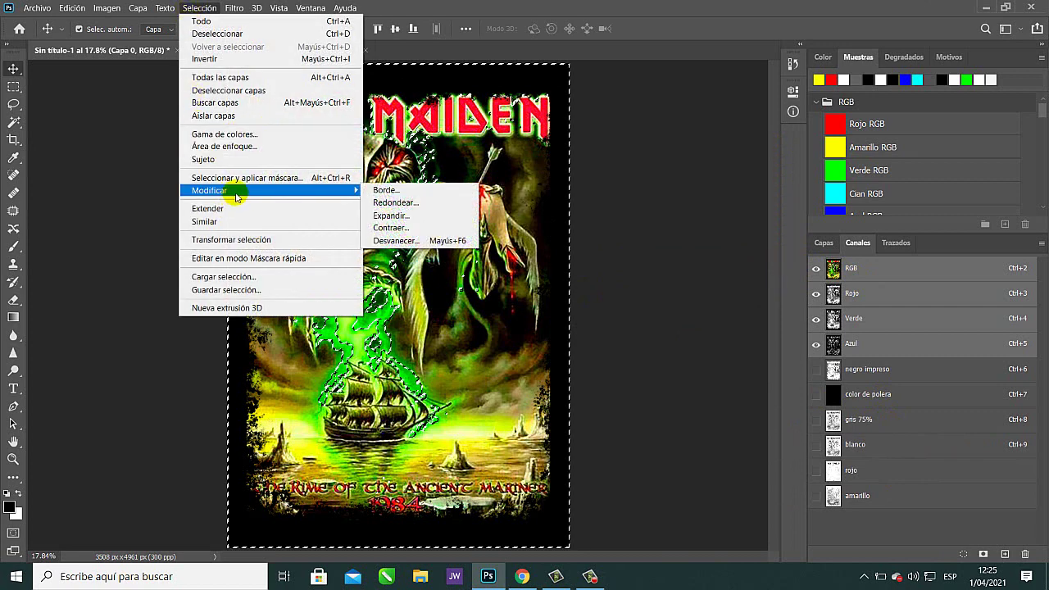
pyautogui.click(427, 215)
pyautogui.click(606, 171)
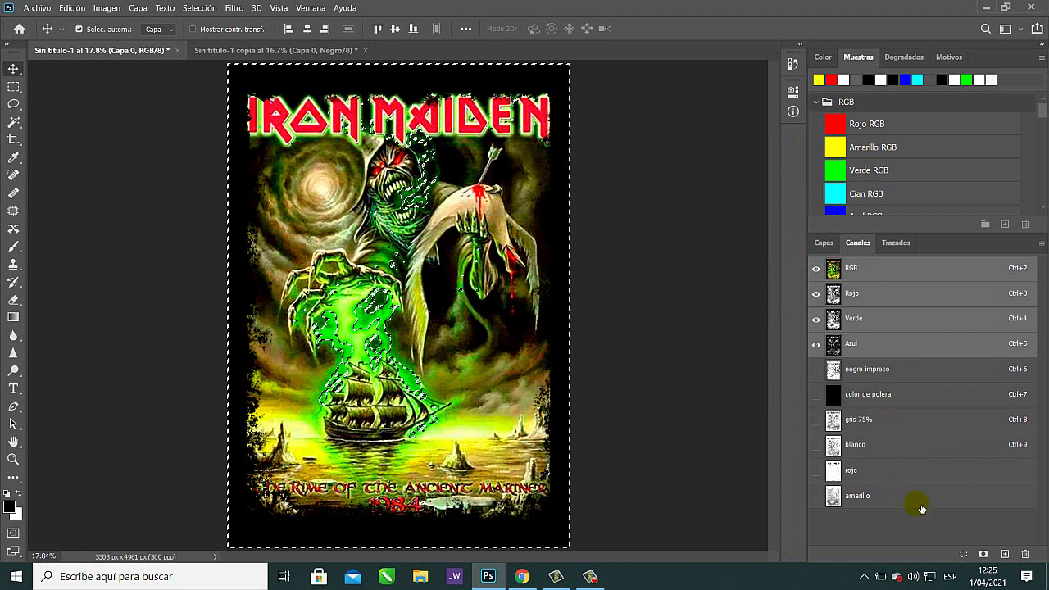
pyautogui.click(983, 554)
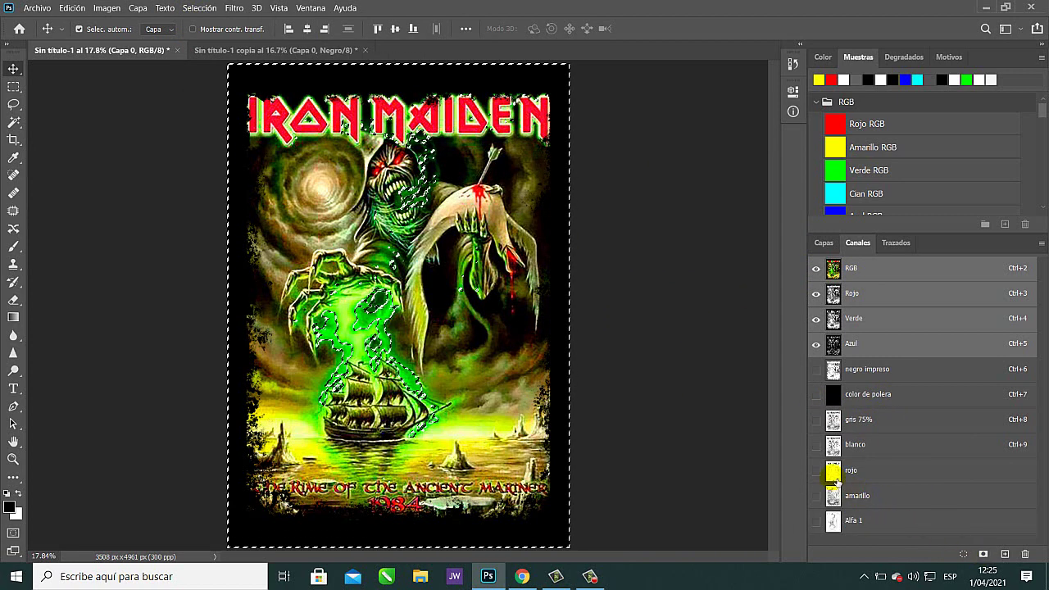
# Define the greens alpha channel as a Tinta plana named verde with 15% solidity and the Verde RGB color 00ff00.
pyautogui.click(820, 521)
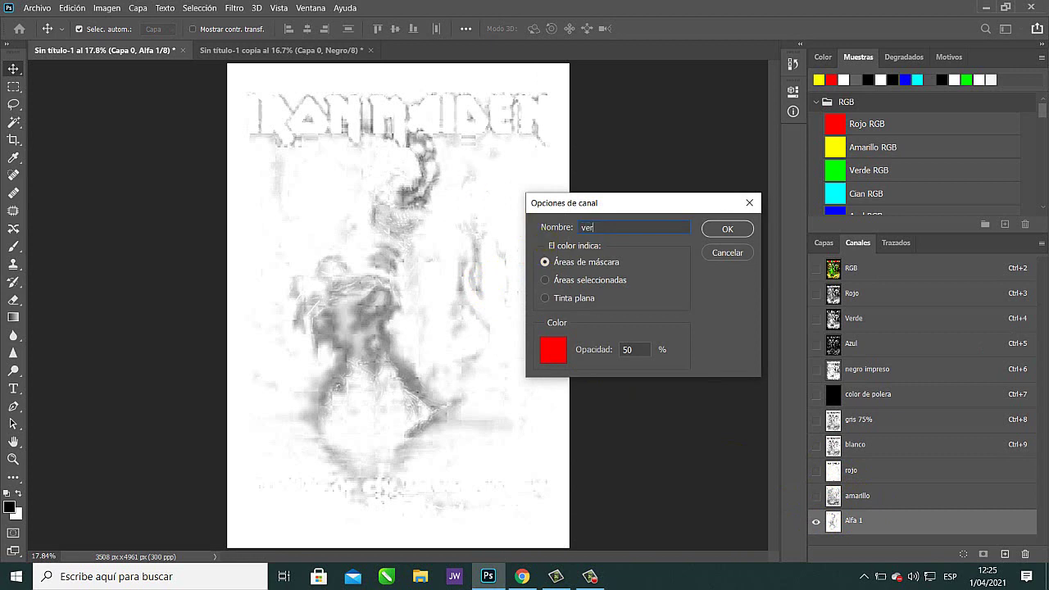
pyautogui.click(546, 298)
pyautogui.click(603, 352)
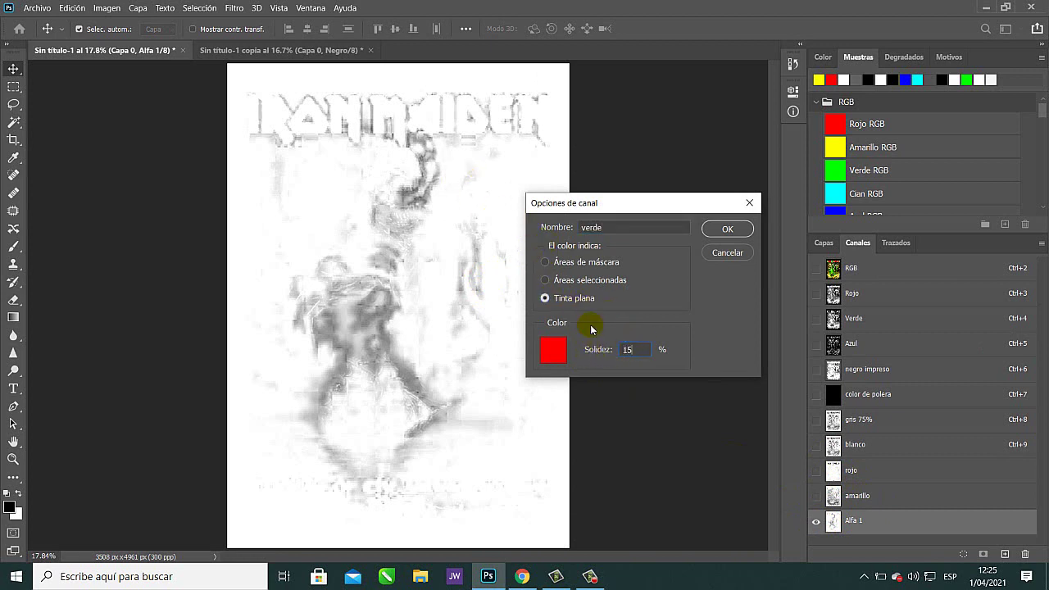
pyautogui.click(554, 353)
pyautogui.click(836, 170)
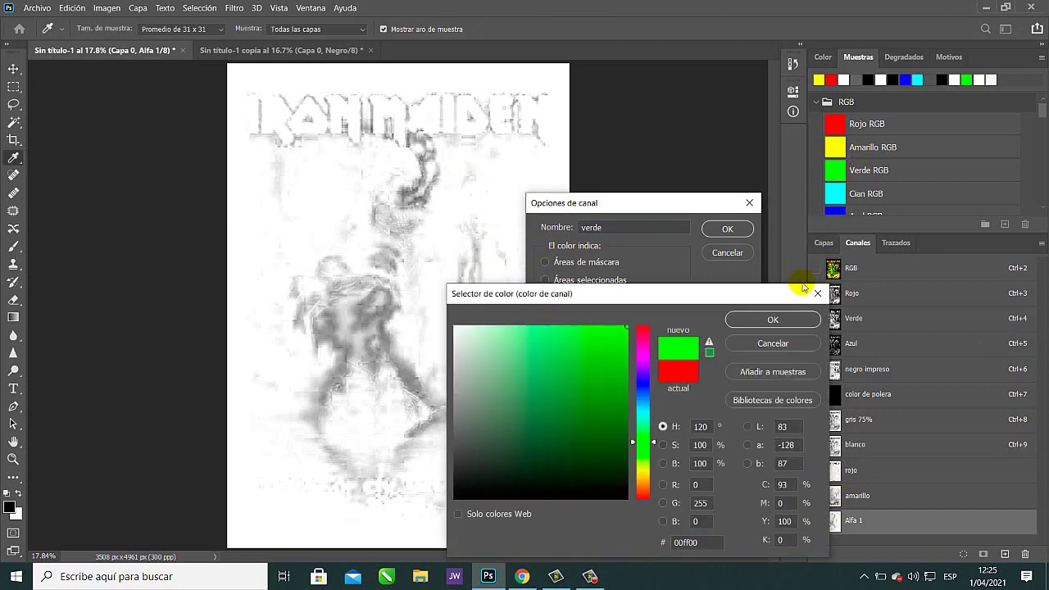
pyautogui.click(781, 320)
pyautogui.click(727, 229)
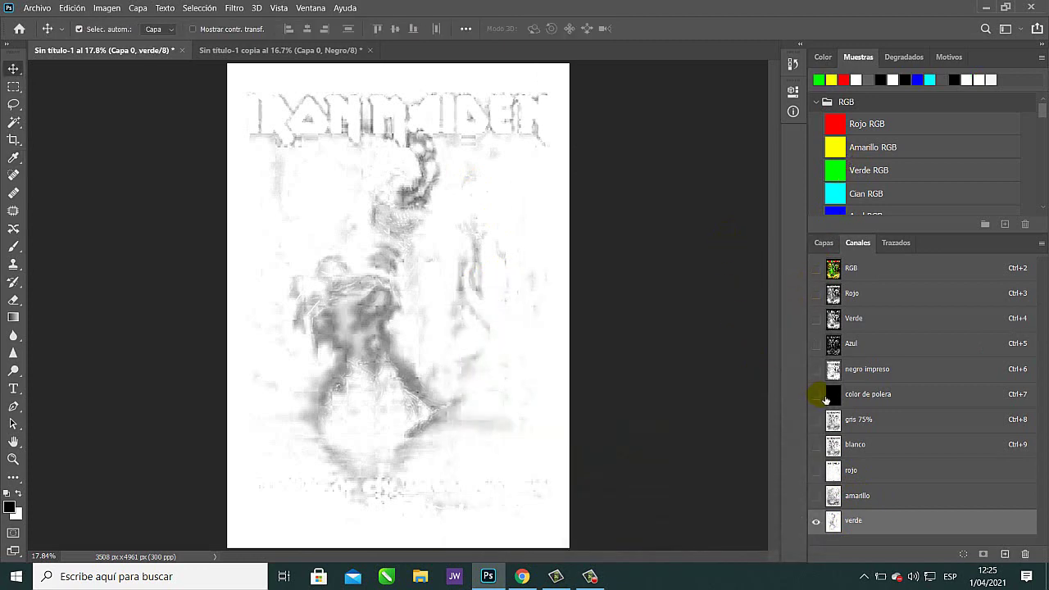
# Preview the verde channel together with color de polera, gris 75%, blanco, rojo and amarillo, and return to the RGB composite.
pyautogui.moveTo(826, 399); pyautogui.dragTo(816, 496)
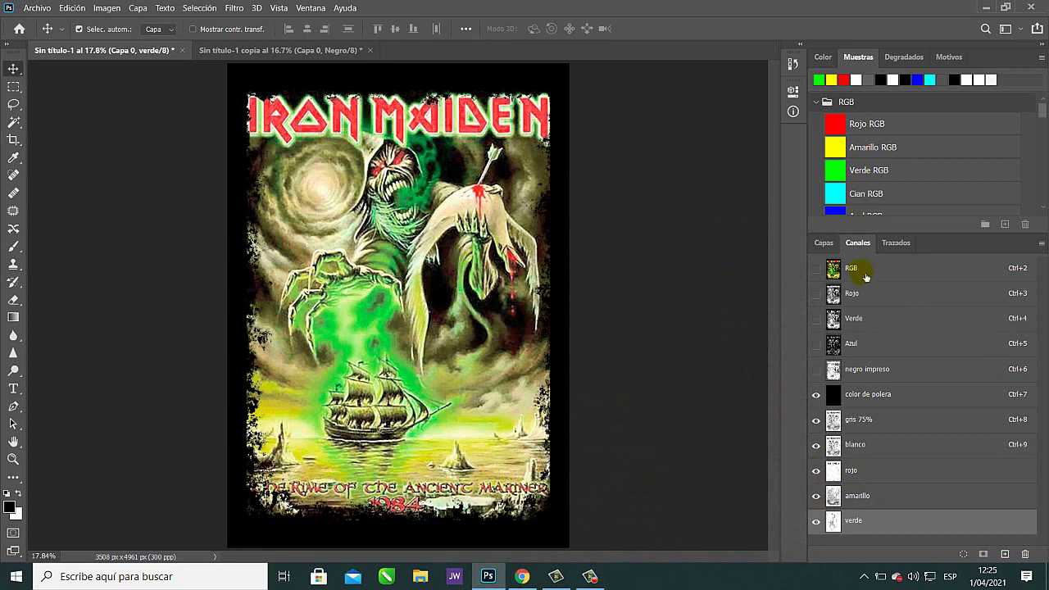
pyautogui.click(892, 271)
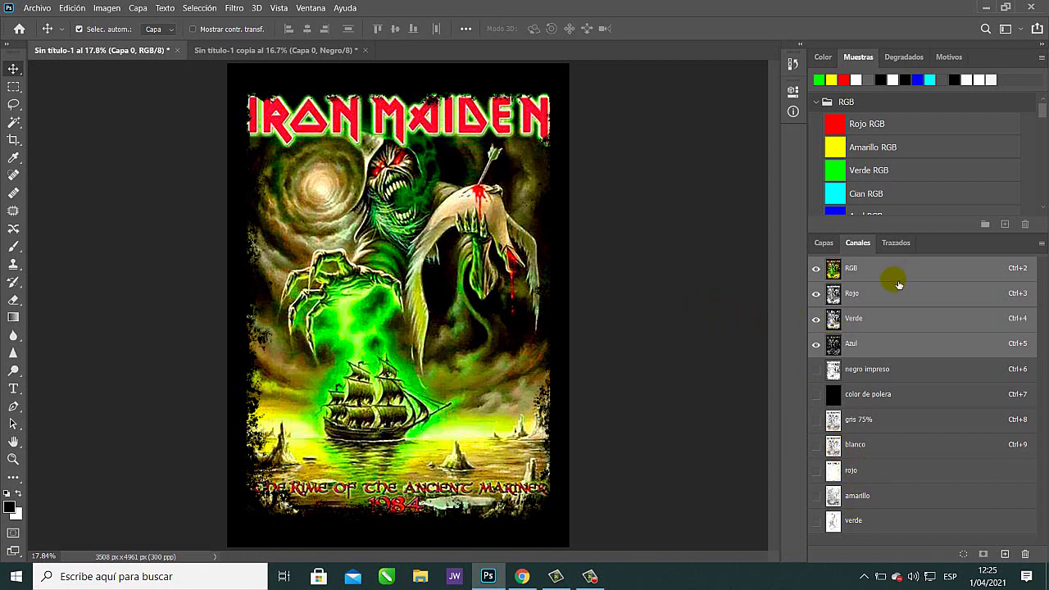
# Examine the Cianes and Magentas ranges of the RGB artwork in Color Range with Invertir enabled, and cancel without making a selection.
pyautogui.click(233, 9)
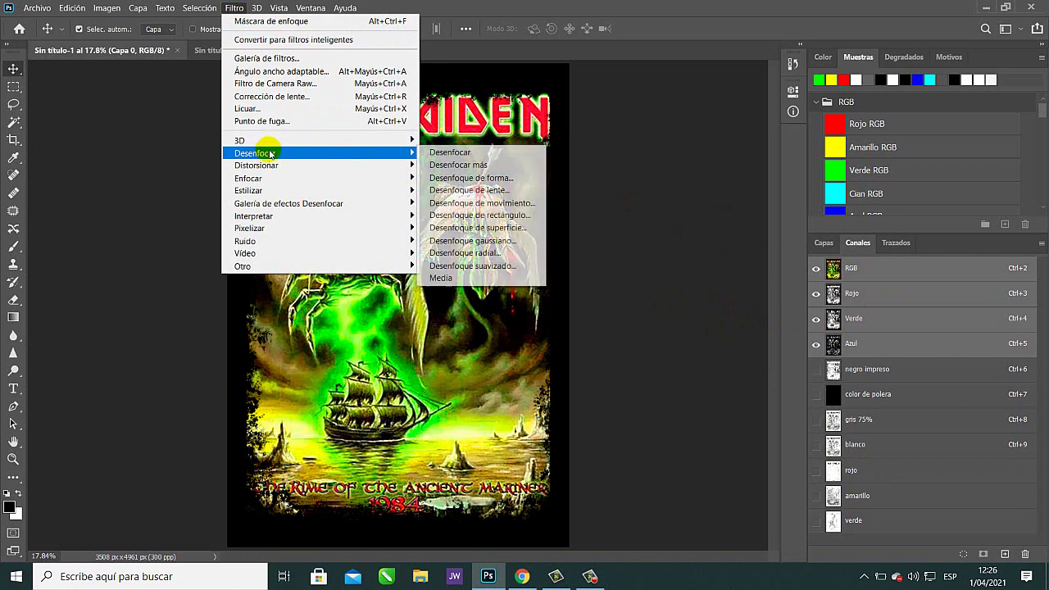
pyautogui.moveTo(201, 8)
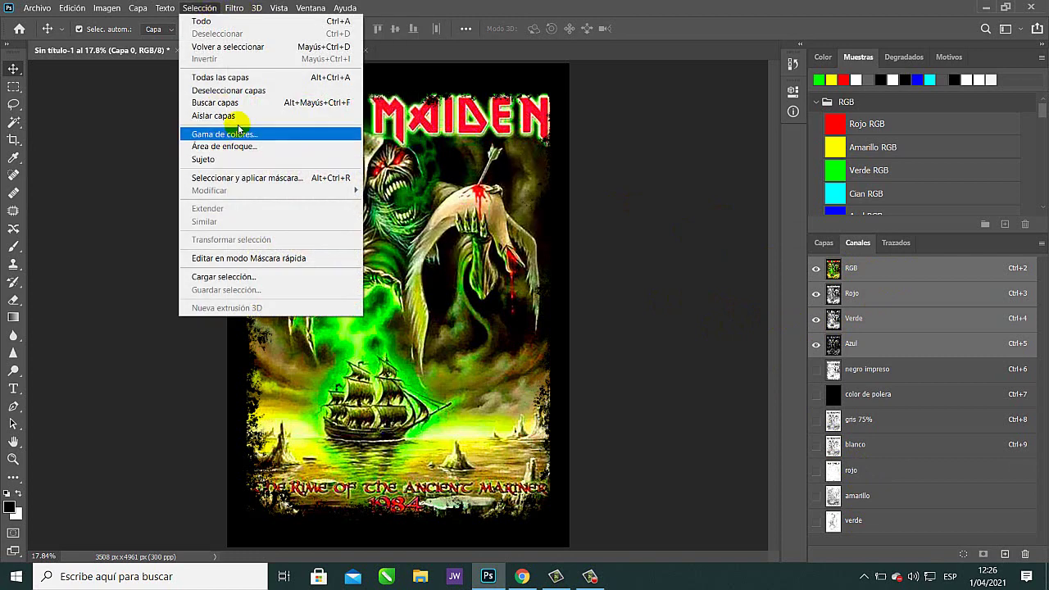
pyautogui.click(226, 134)
pyautogui.click(661, 134)
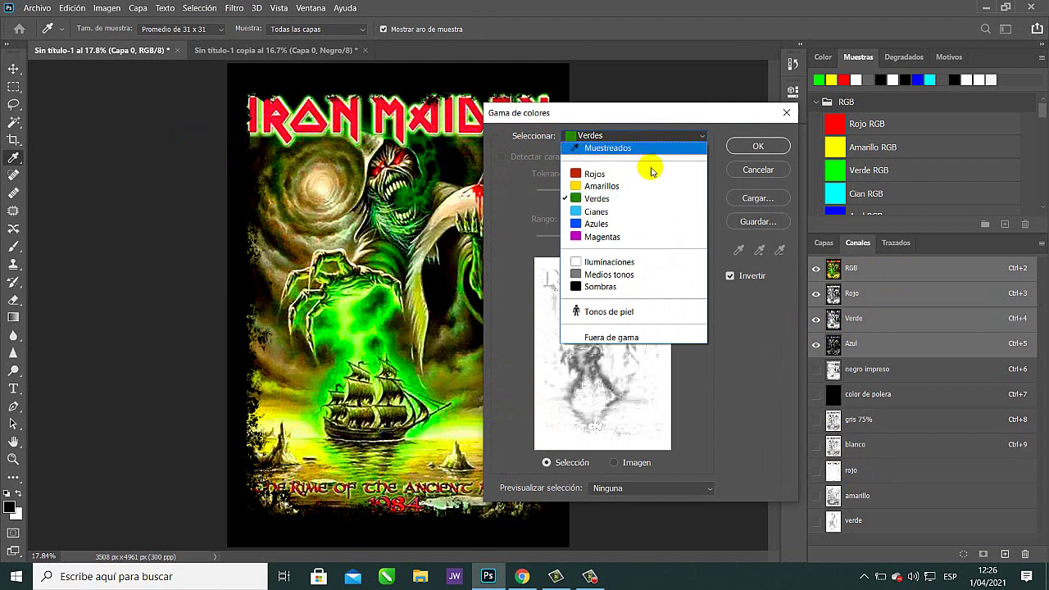
pyautogui.click(610, 212)
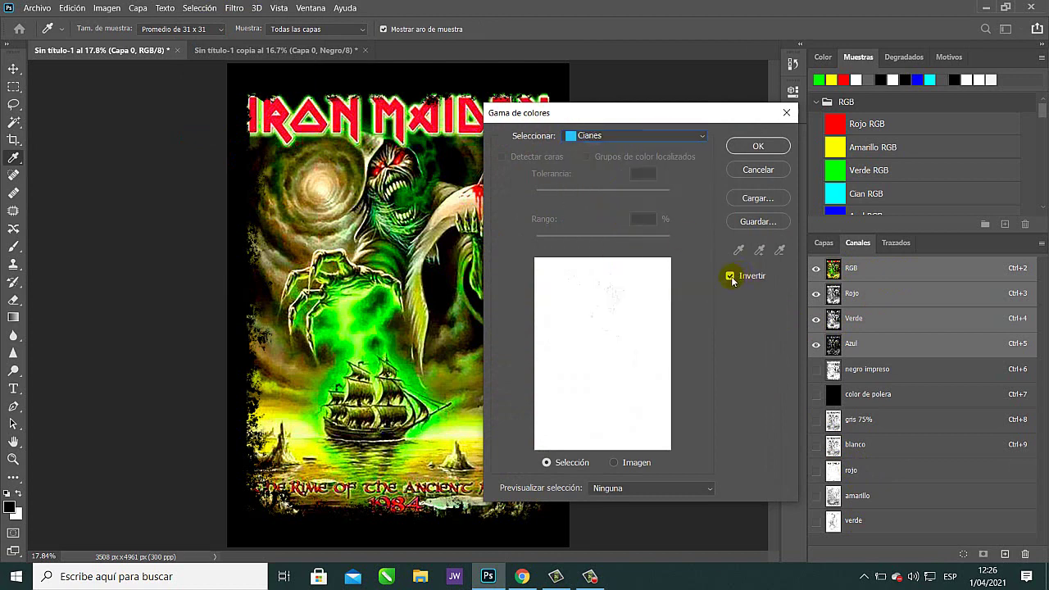
pyautogui.click(730, 276)
pyautogui.click(730, 276)
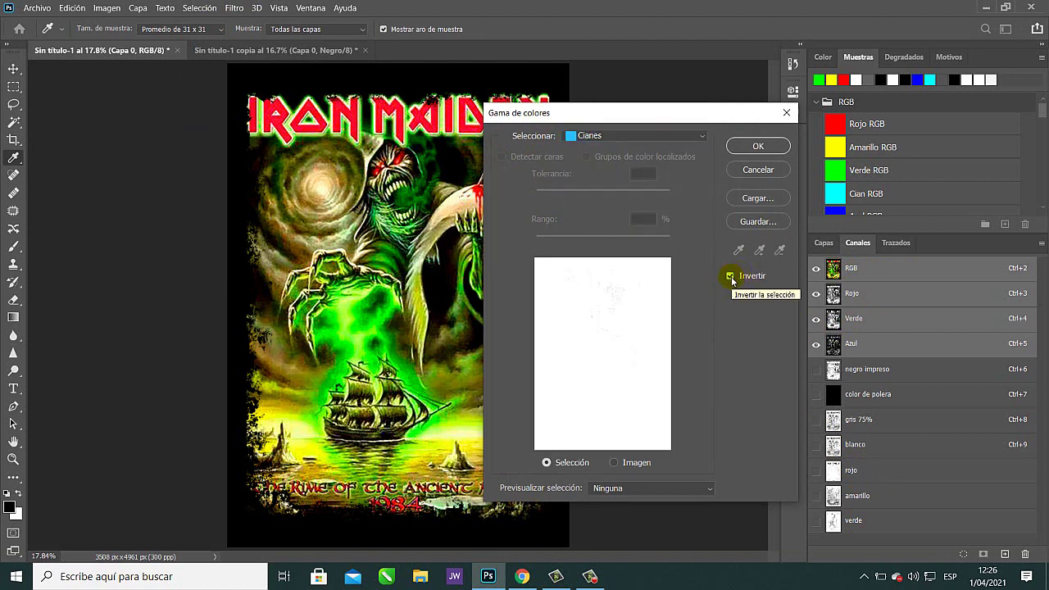
pyautogui.click(647, 137)
pyautogui.click(606, 237)
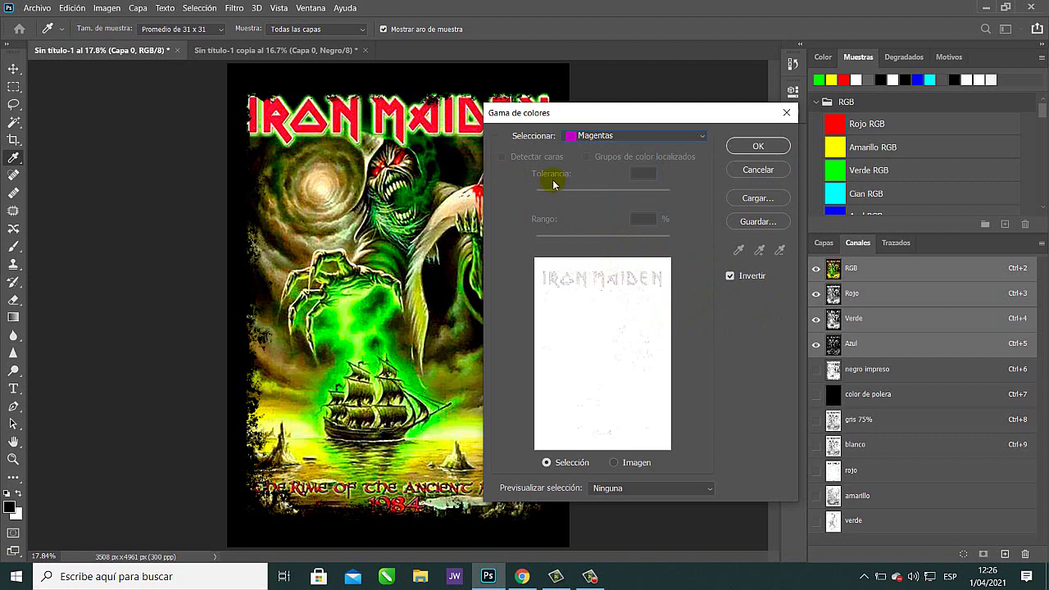
pyautogui.click(755, 170)
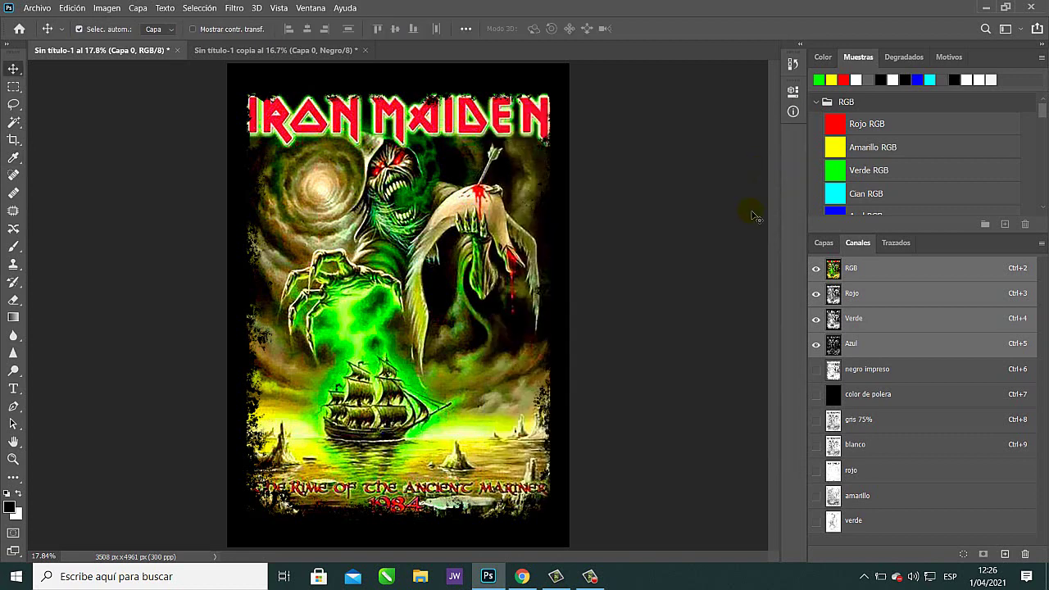
# Inspect the gris 75%, blanco, rojo, amarillo and verde channels individually, then show them together over the color de polera channel.
pyautogui.click(901, 423)
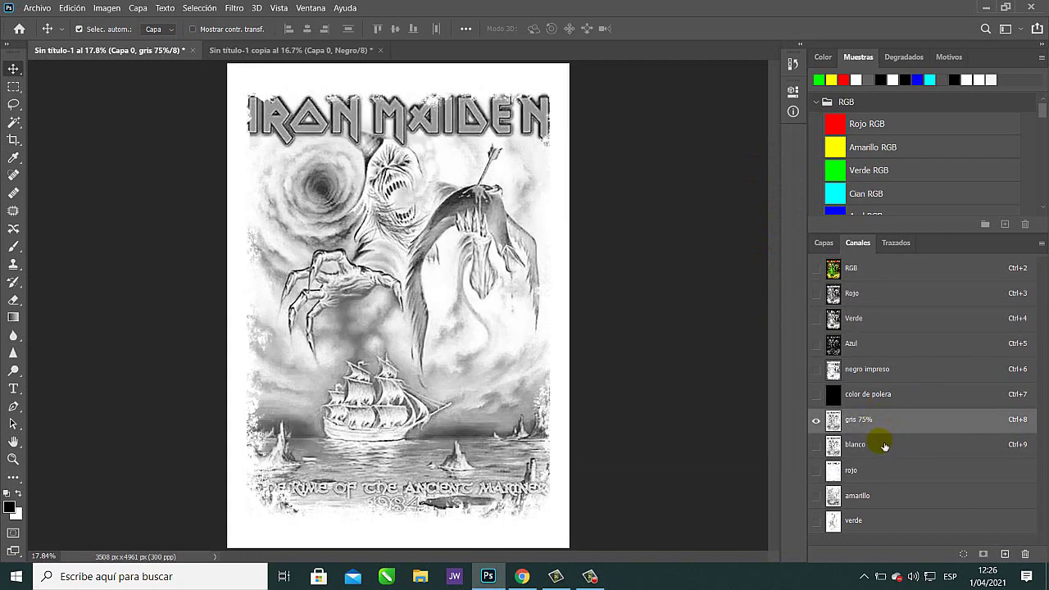
pyautogui.click(876, 445)
pyautogui.click(871, 473)
pyautogui.click(872, 497)
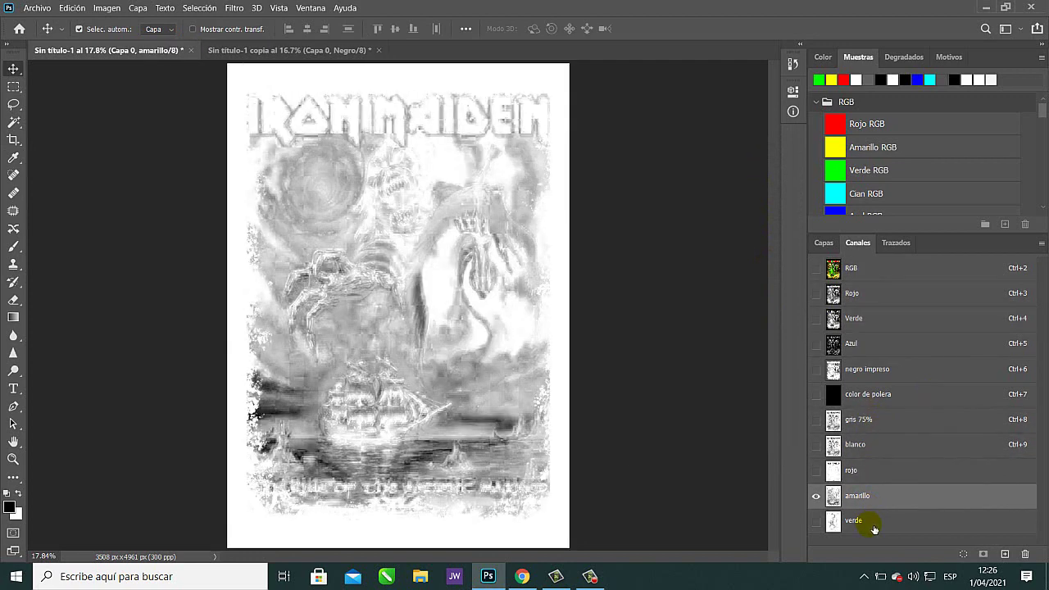
pyautogui.click(872, 523)
pyautogui.moveTo(816, 394); pyautogui.dragTo(822, 525)
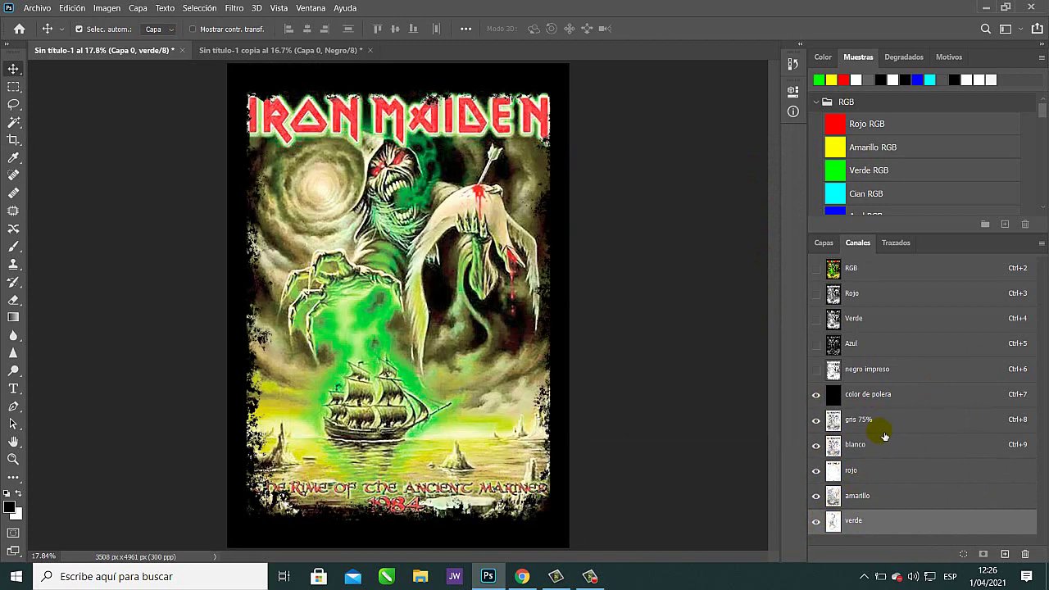
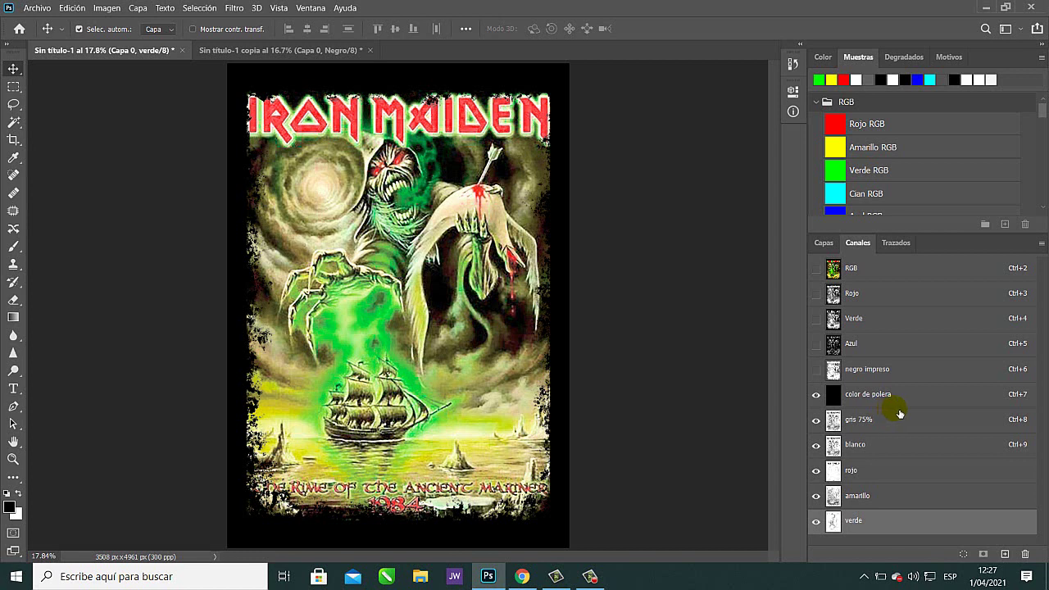
# Return to the RGB composite view and check the document's layers before going back to its channels.
pyautogui.click(885, 273)
pyautogui.click(826, 245)
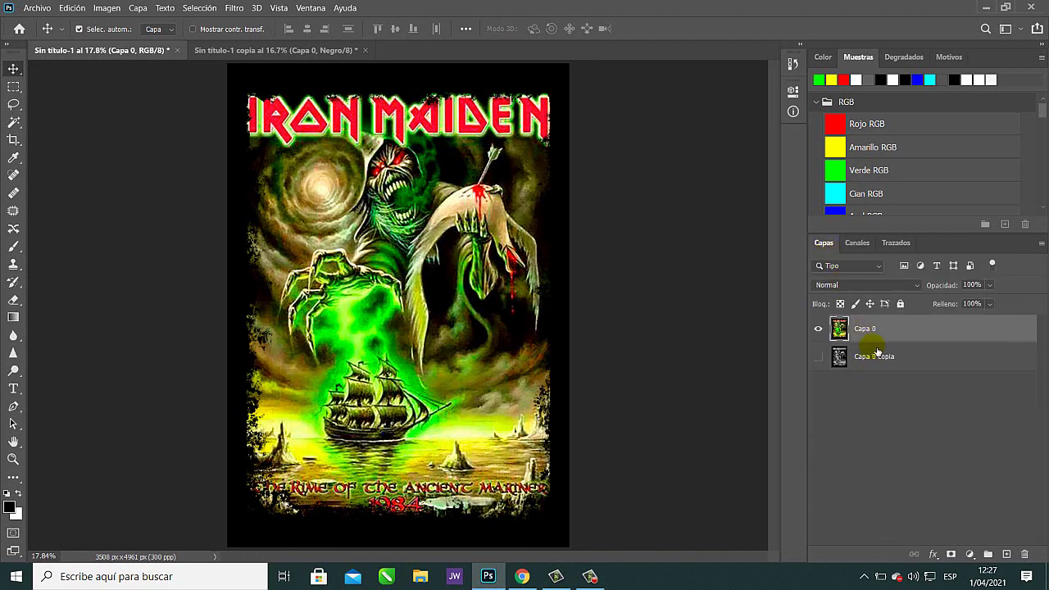
pyautogui.click(858, 243)
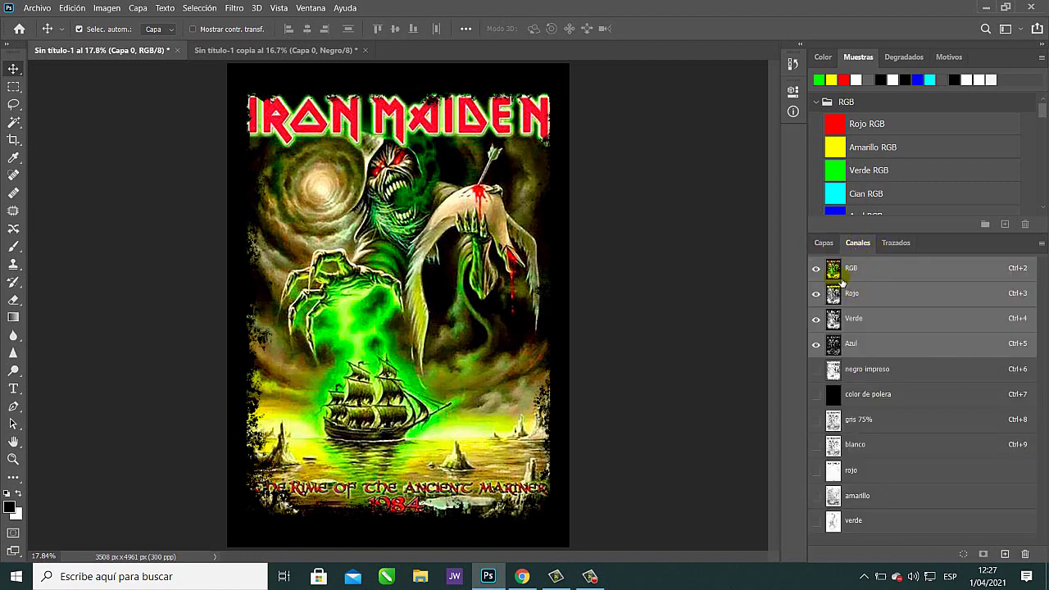
# Close the document Sin título-1 copia without saving its changes.
pyautogui.click(307, 51)
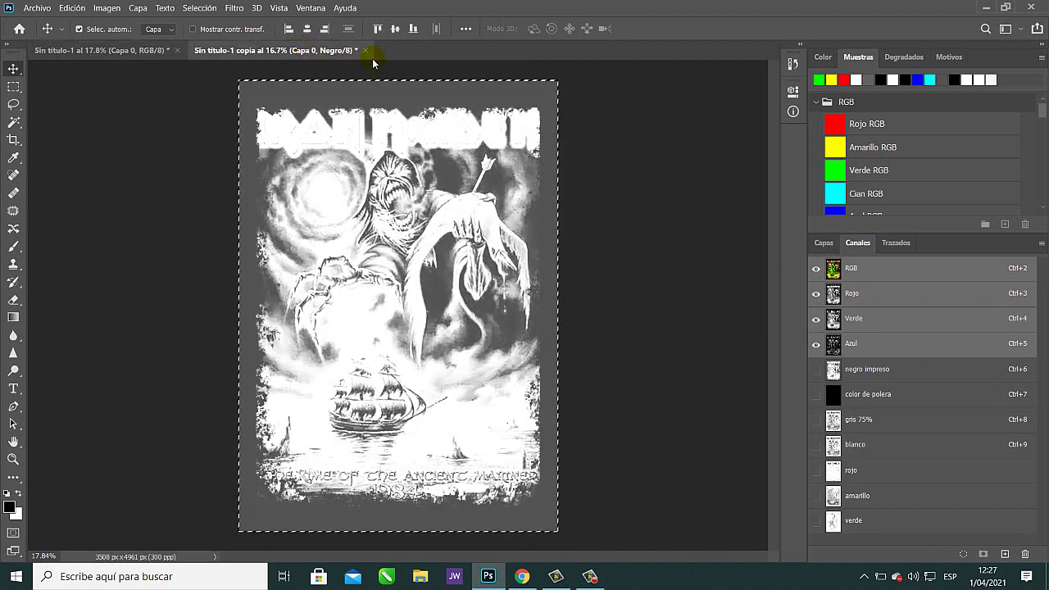
pyautogui.click(367, 50)
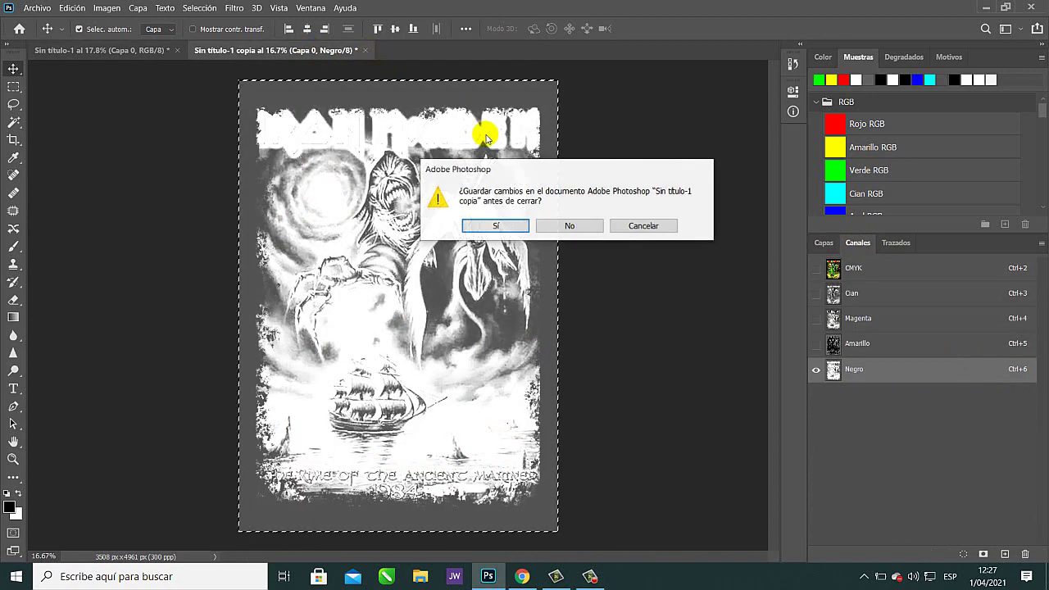
pyautogui.click(568, 225)
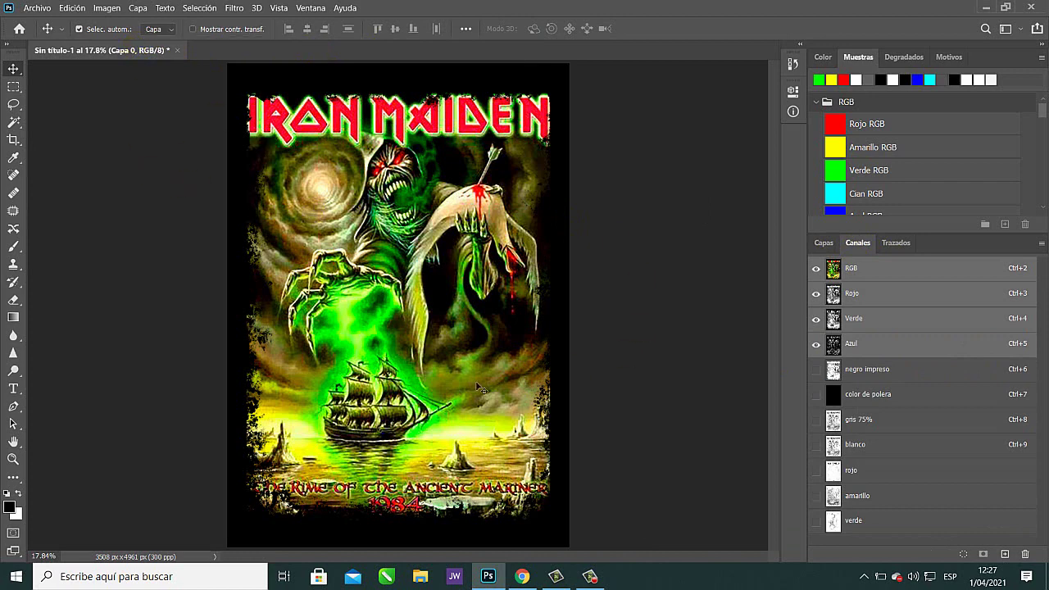
# Compare the combined spot channels, including negro impreso, with the RGB composite by toggling their visibility, ending on RGB only.
pyautogui.moveTo(817, 394); pyautogui.dragTo(816, 521)
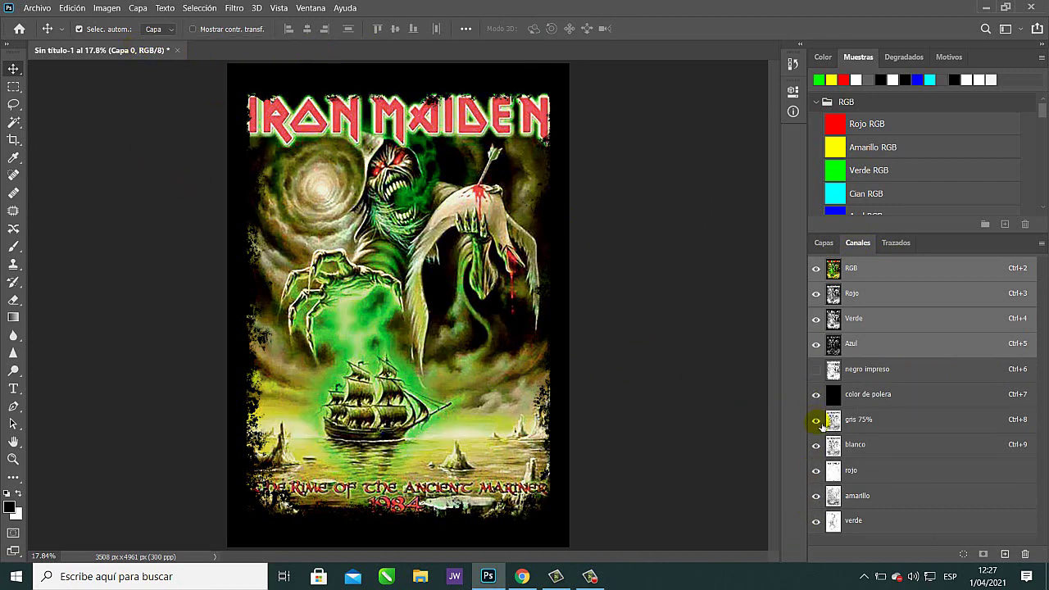
pyautogui.click(817, 369)
pyautogui.click(817, 269)
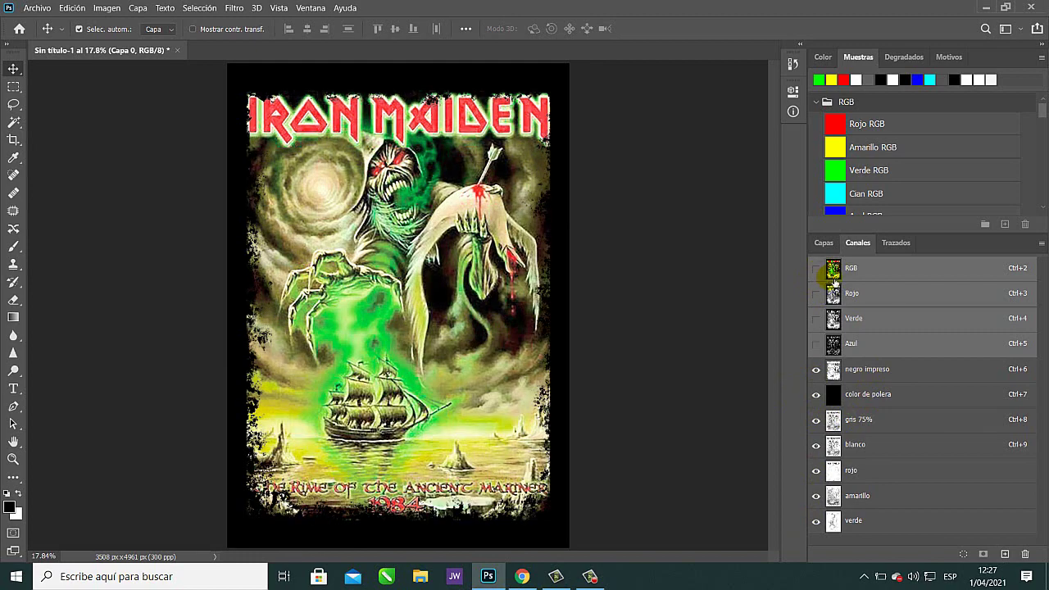
pyautogui.click(817, 269)
pyautogui.moveTo(817, 370); pyautogui.dragTo(814, 535)
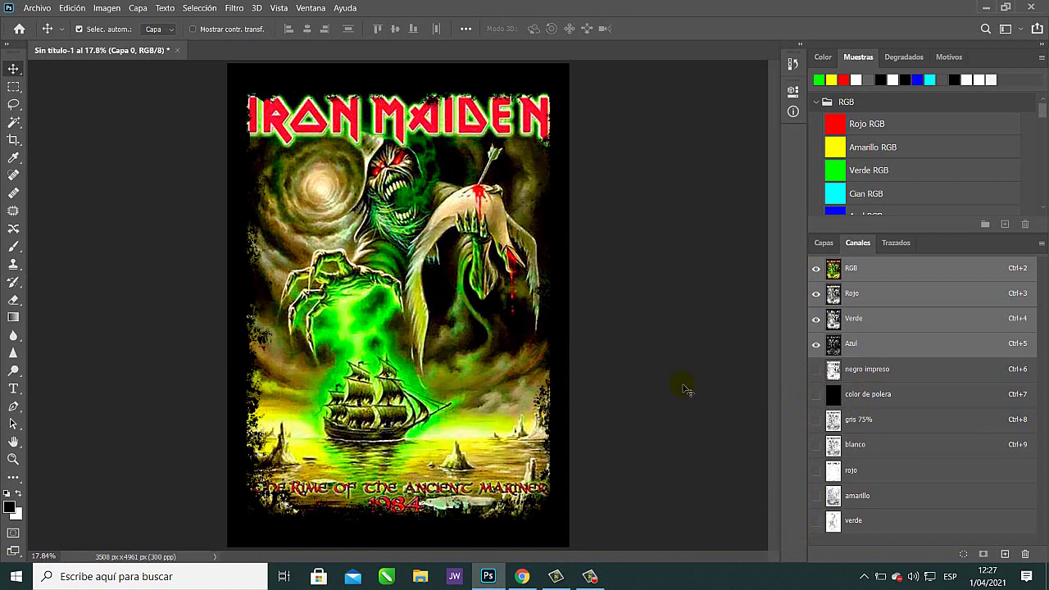
# Save the document to the Escritorio folder as a Photoshop file named melissa, with maximum compatibility.
pyautogui.click(35, 8)
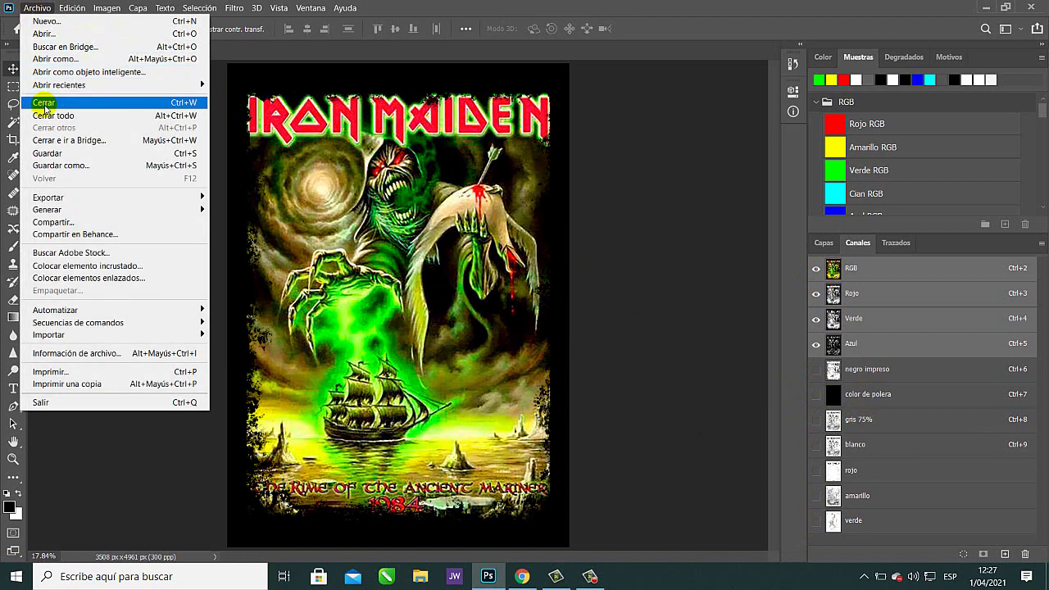
pyautogui.click(82, 164)
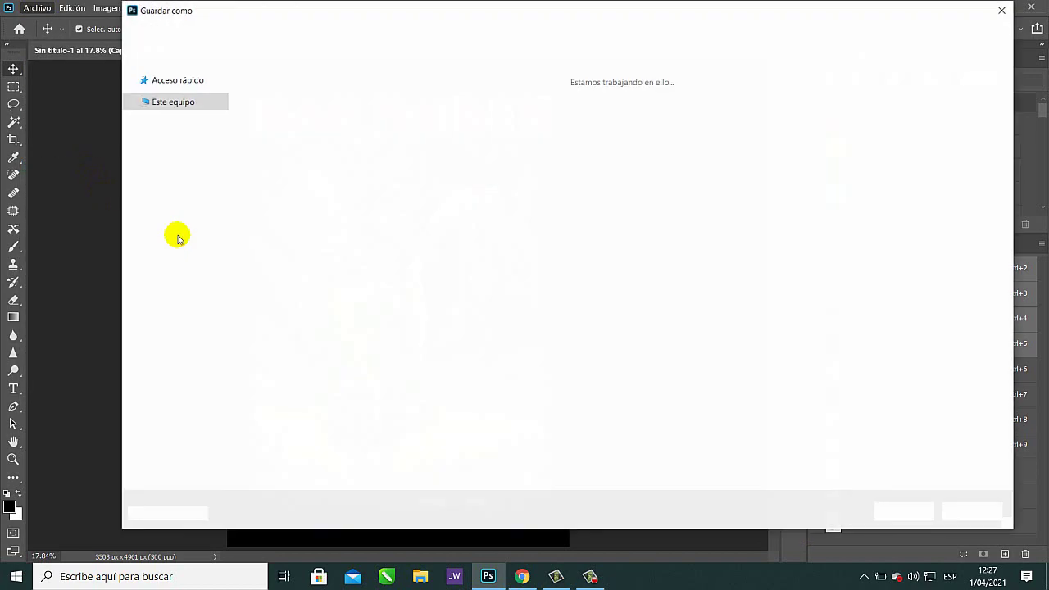
pyautogui.press('BackSpace')
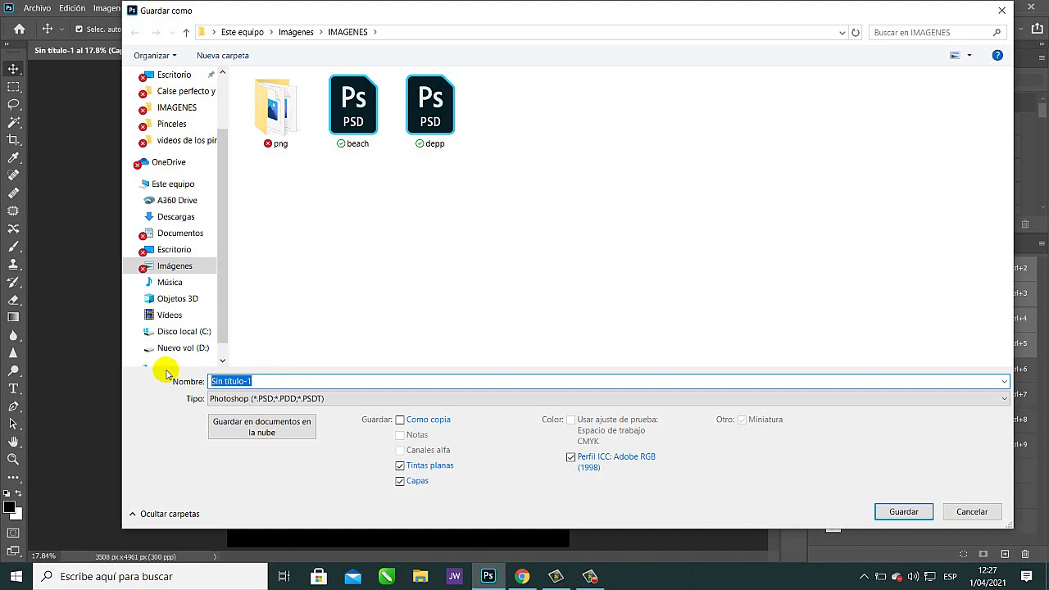
pyautogui.write('mel')
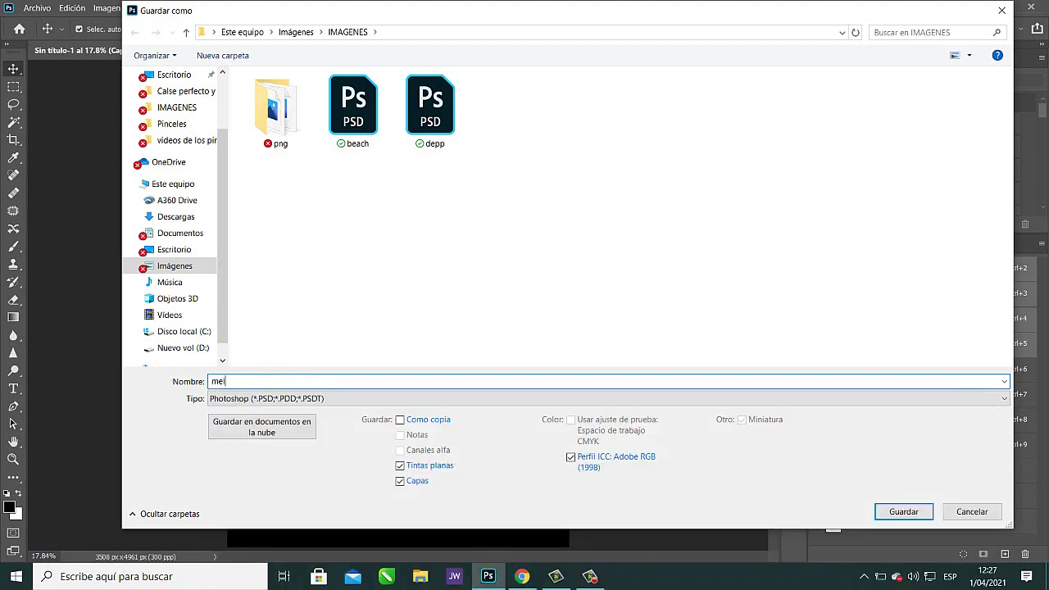
pyautogui.write('issa')
pyautogui.click(195, 250)
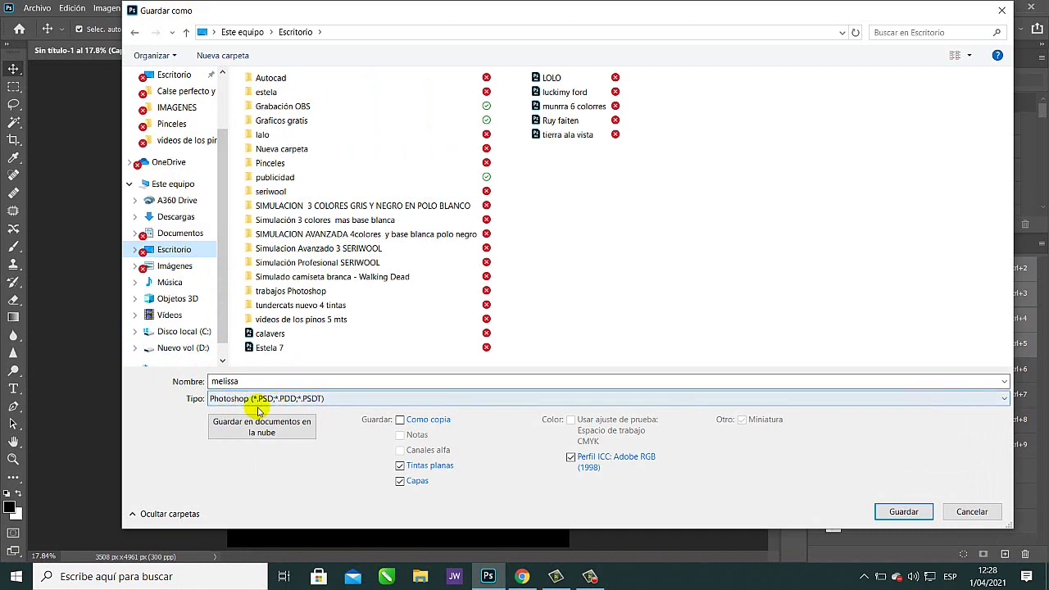
pyautogui.click(903, 512)
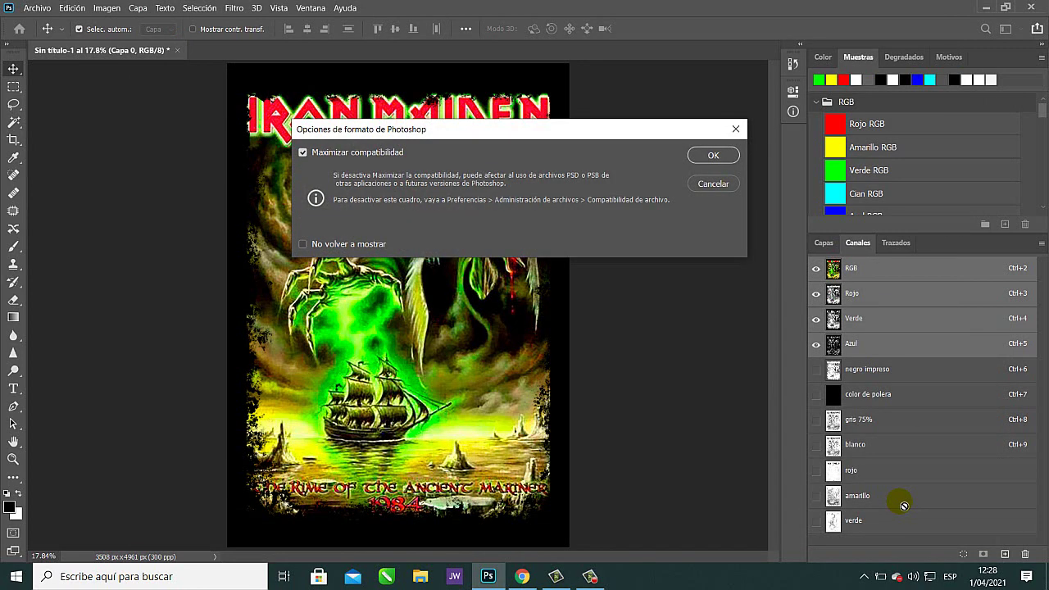
pyautogui.click(713, 156)
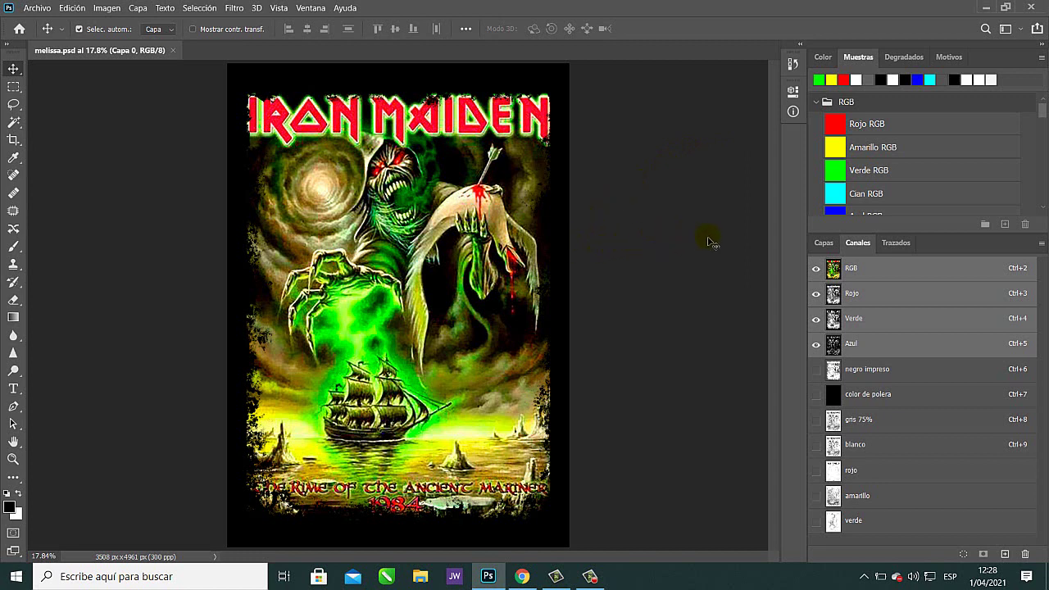
# Duplicate the melissa.psd image under the name SERIWOOL.
pyautogui.click(109, 9)
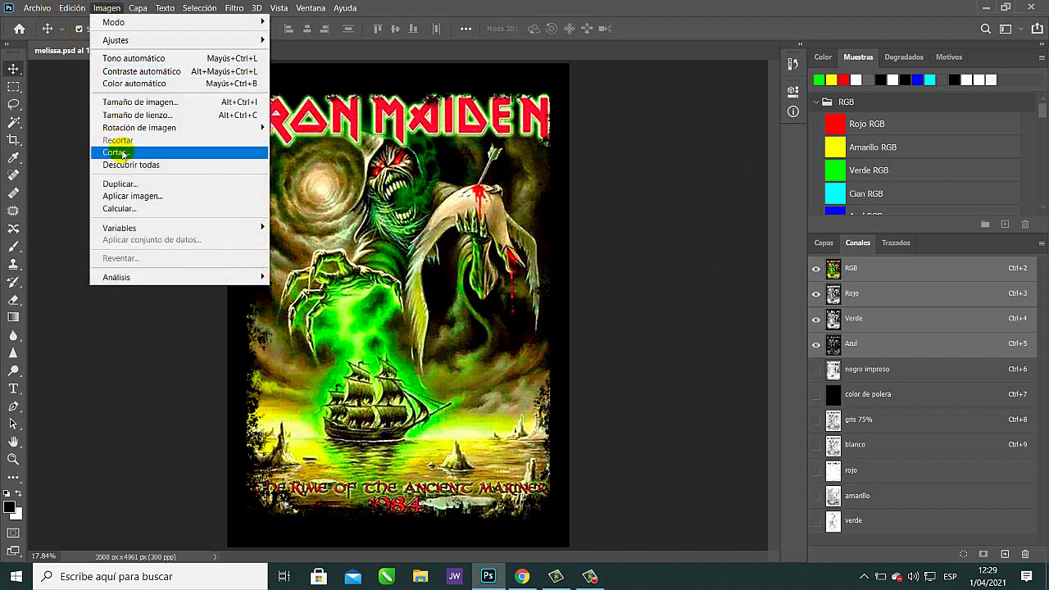
pyautogui.click(140, 185)
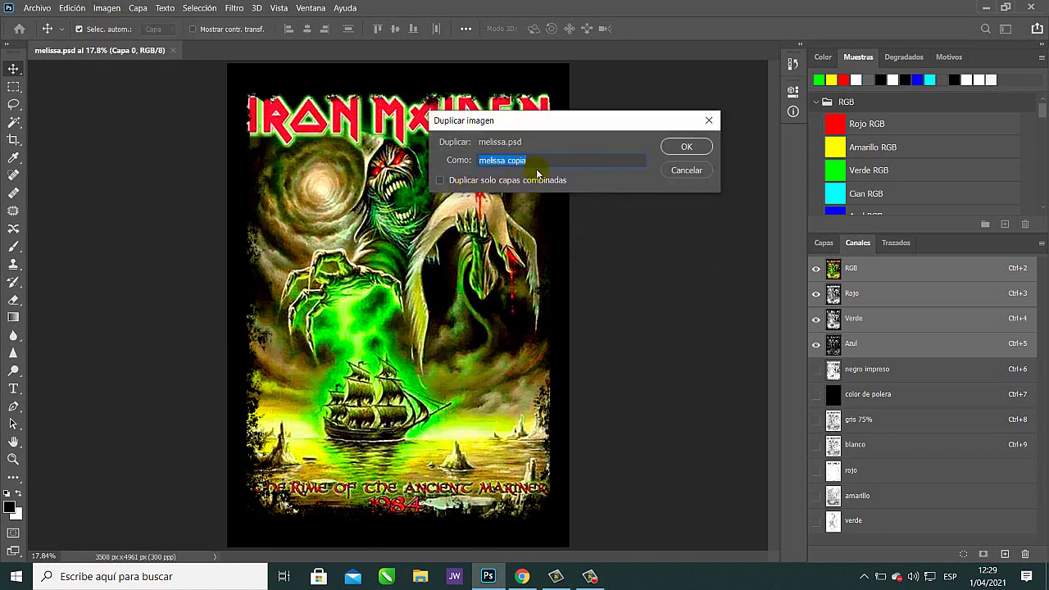
pyautogui.write('SERIWOOL')
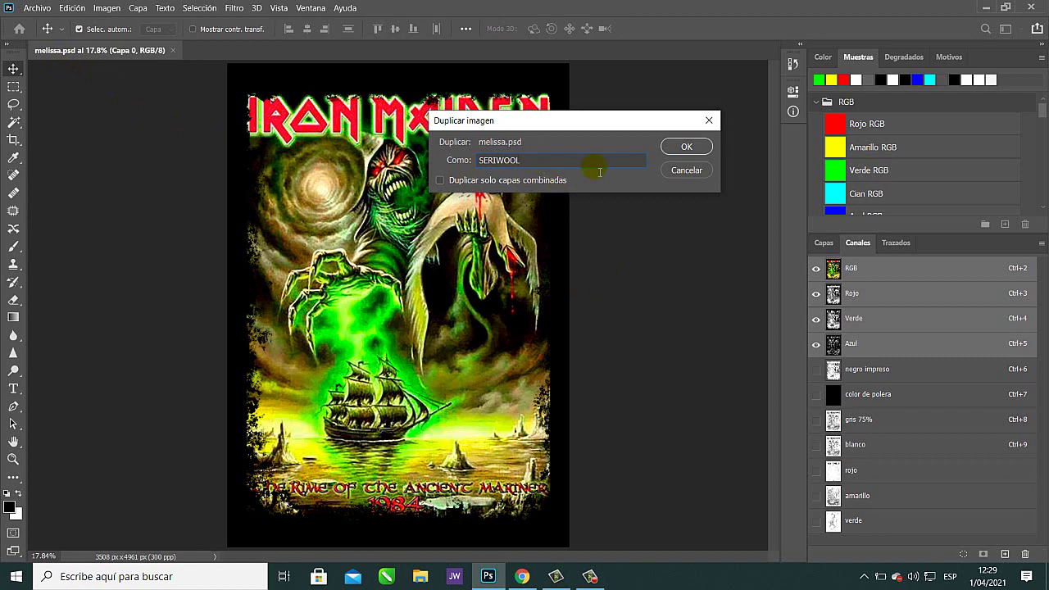
pyautogui.click(687, 147)
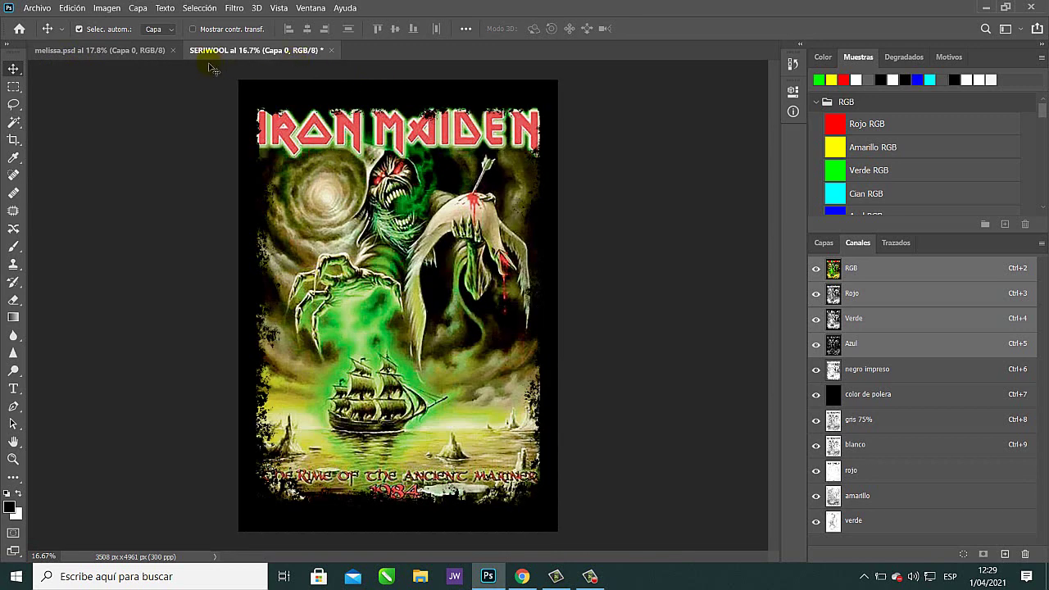
# Float the SERIWOOL and melissa.psd documents in separate windows and tile them side by side.
pyautogui.moveTo(211, 51); pyautogui.dragTo(404, 95)
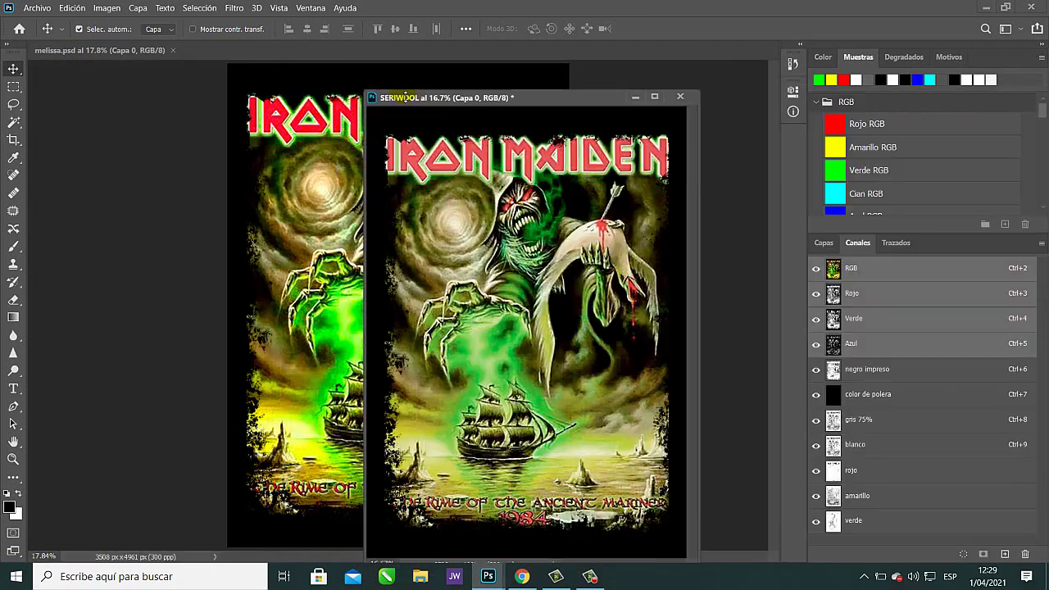
pyautogui.click(123, 51)
pyautogui.moveTo(123, 51); pyautogui.dragTo(133, 92)
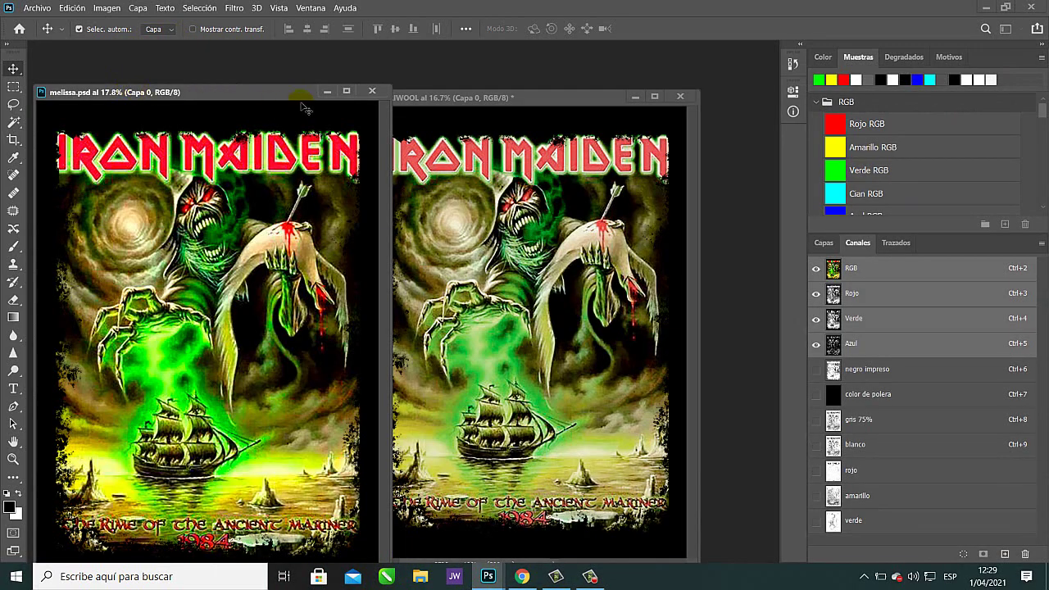
pyautogui.click(312, 8)
pyautogui.moveTo(336, 23)
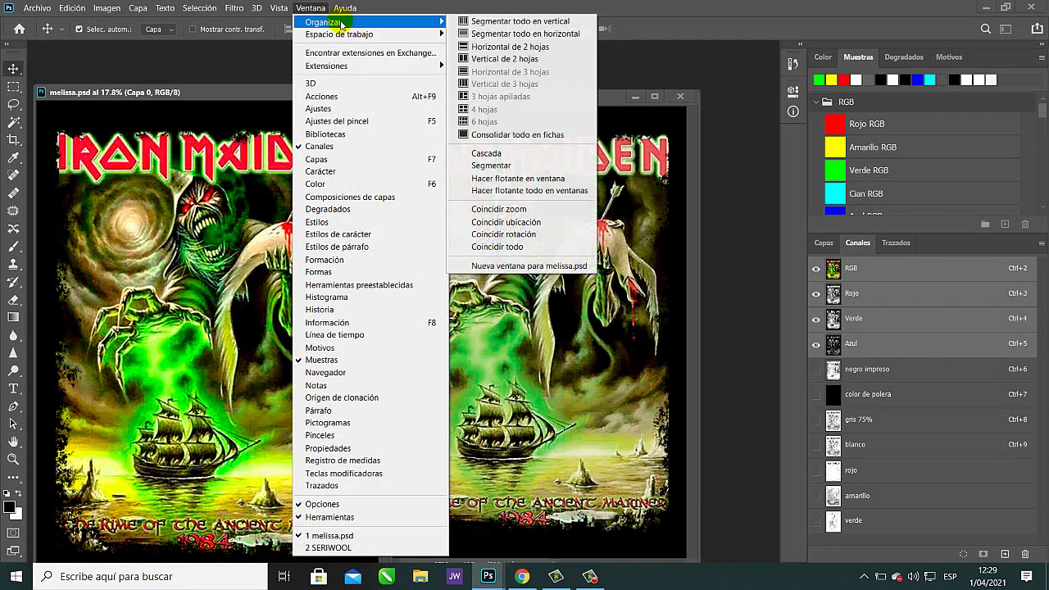
pyautogui.click(506, 166)
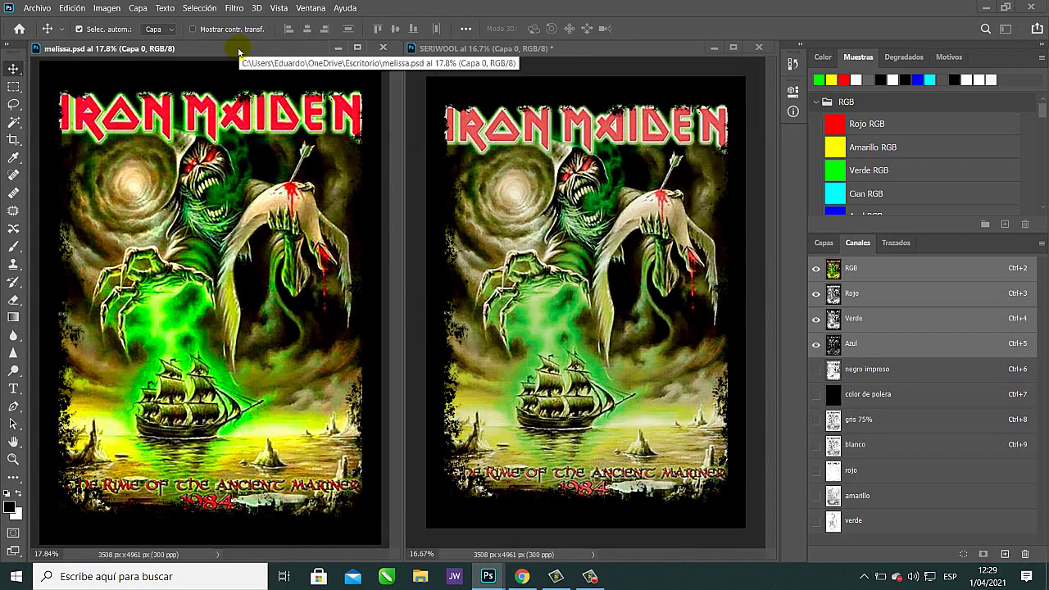
# Delete all seven extra channels of melissa.psd, from negro impreso to verde, keeping only the RGB channels.
pyautogui.click(871, 375)
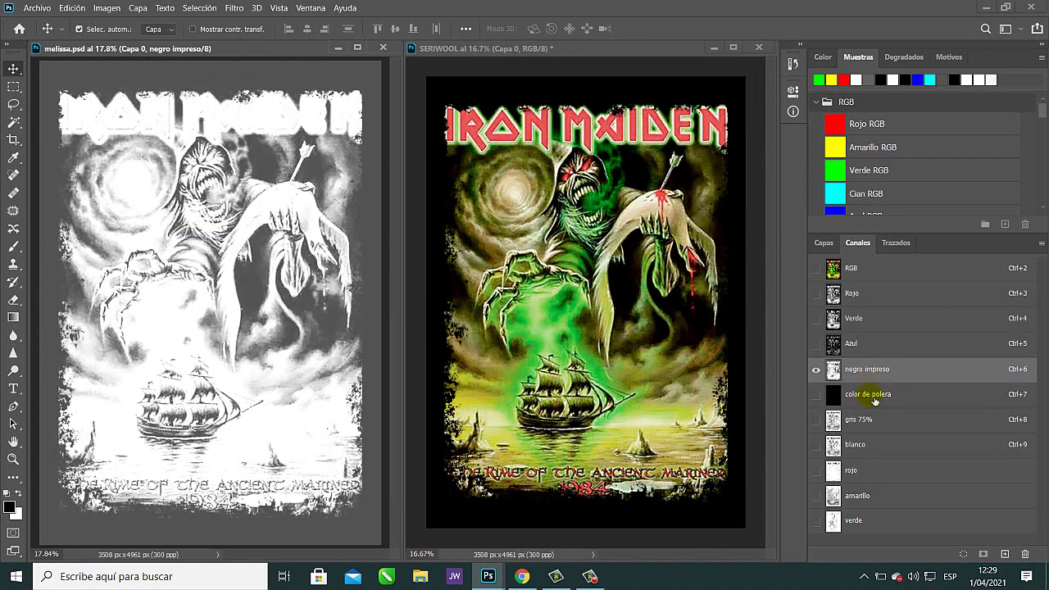
pyautogui.keyDown('shift'); pyautogui.click(873, 397); pyautogui.keyUp('shift')
pyautogui.keyDown('shift'); pyautogui.click(865, 420); pyautogui.keyUp('shift')
pyautogui.keyDown('shift'); pyautogui.click(865, 444); pyautogui.keyUp('shift')
pyautogui.keyDown('shift'); pyautogui.click(869, 469); pyautogui.keyUp('shift')
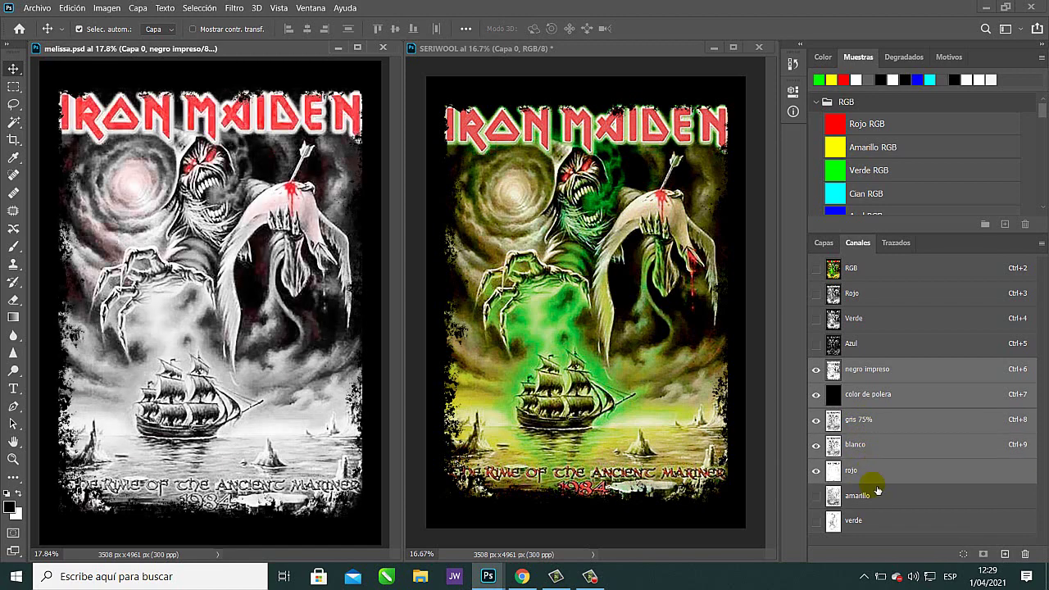
pyautogui.keyDown('shift'); pyautogui.click(875, 495); pyautogui.keyUp('shift')
pyautogui.keyDown('shift'); pyautogui.click(884, 522); pyautogui.keyUp('shift')
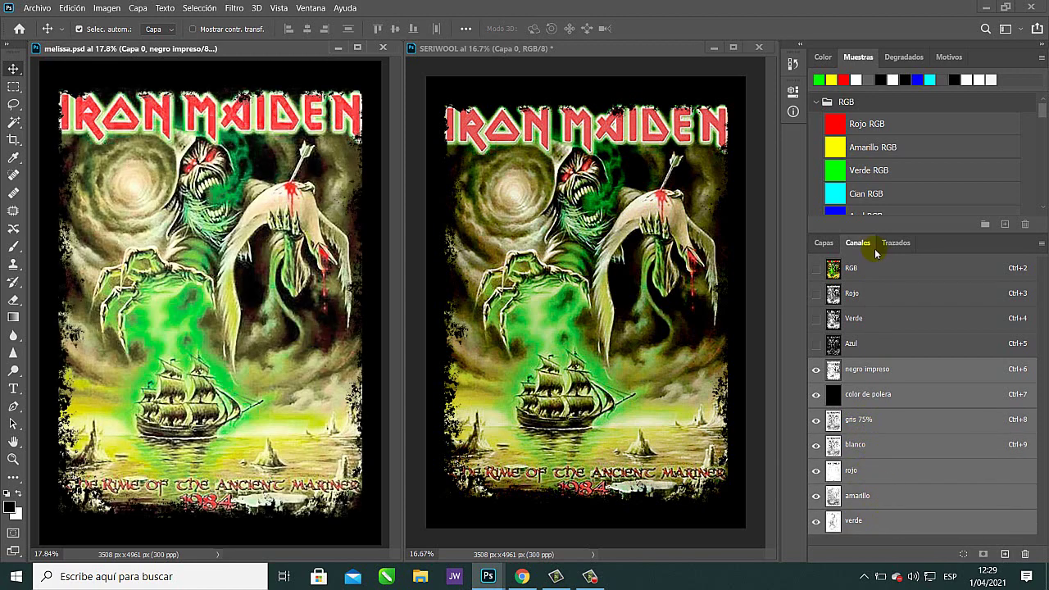
pyautogui.click(1024, 555)
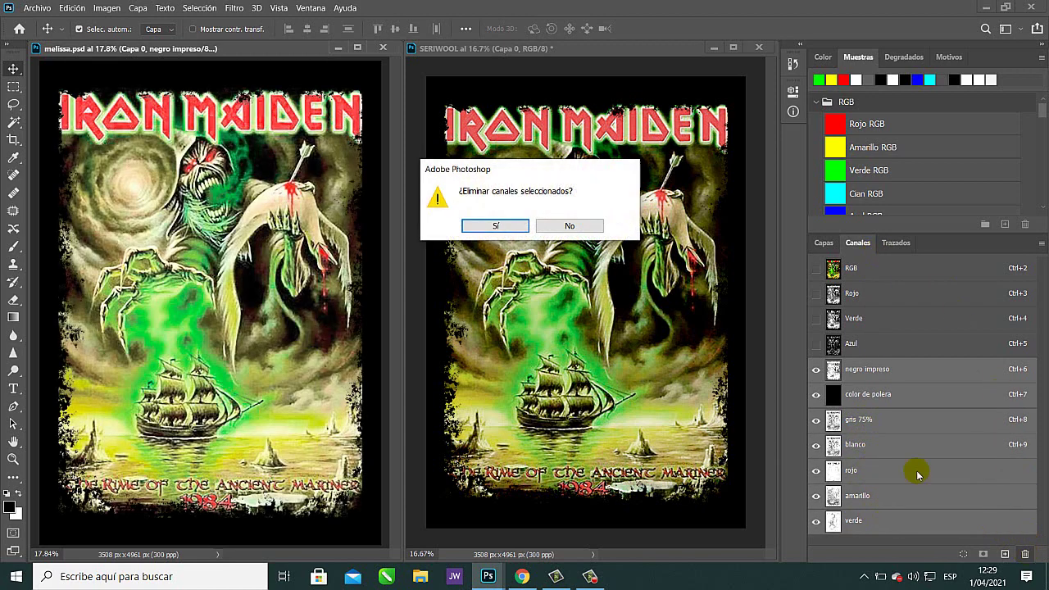
pyautogui.click(494, 227)
# Delete the hidden layer Capa 0 copia from melissa.psd and return to the channel list.
pyautogui.click(823, 242)
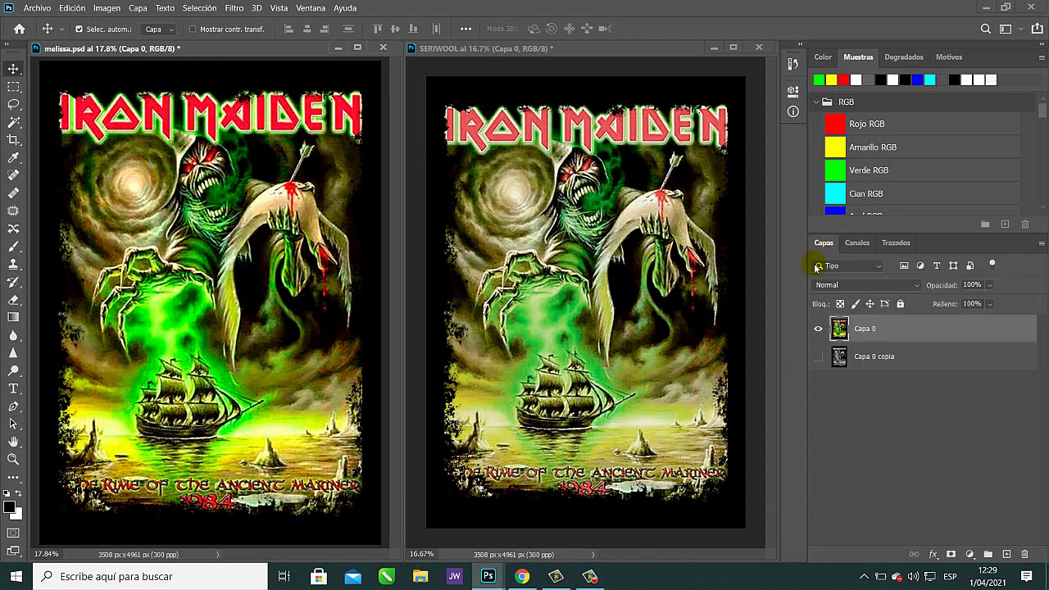
pyautogui.click(891, 363)
pyautogui.click(1025, 554)
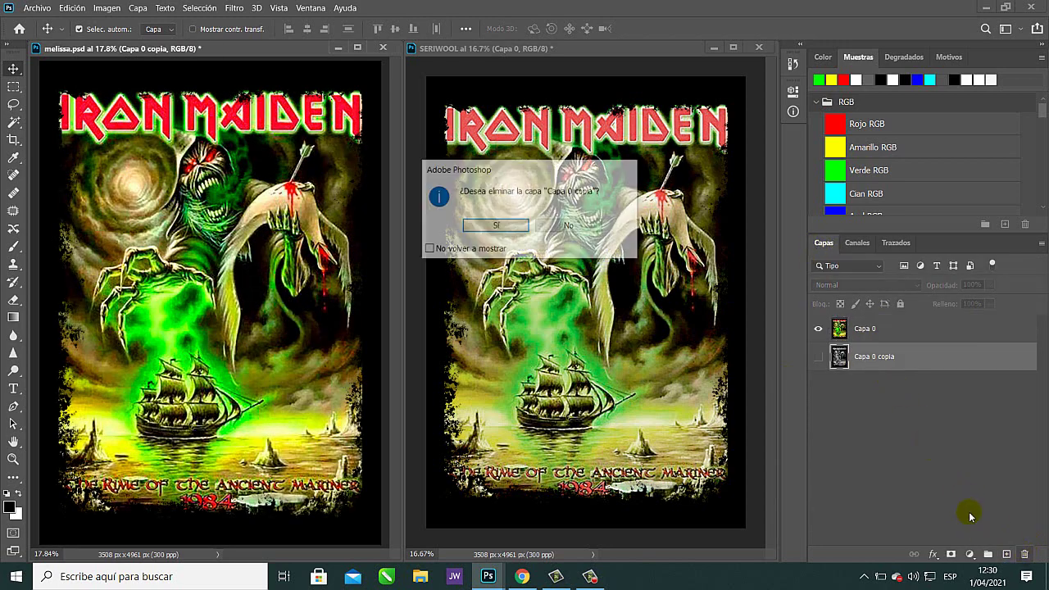
pyautogui.click(496, 226)
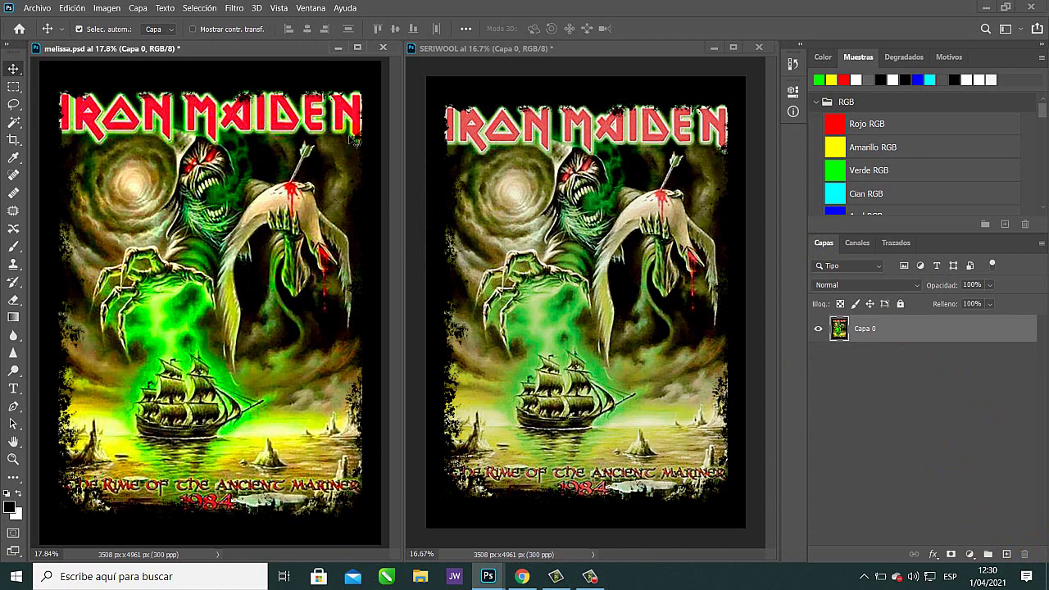
pyautogui.click(857, 243)
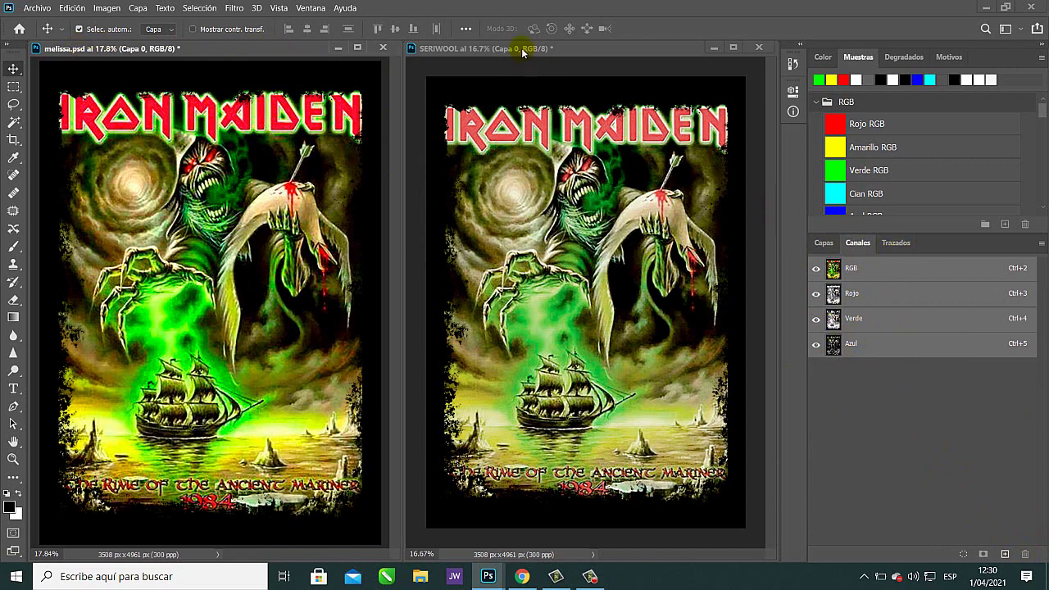
# Compare the melissa.psd original with the SERIWOOL separation and their channel lists by switching between the two documents.
pyautogui.click(439, 49)
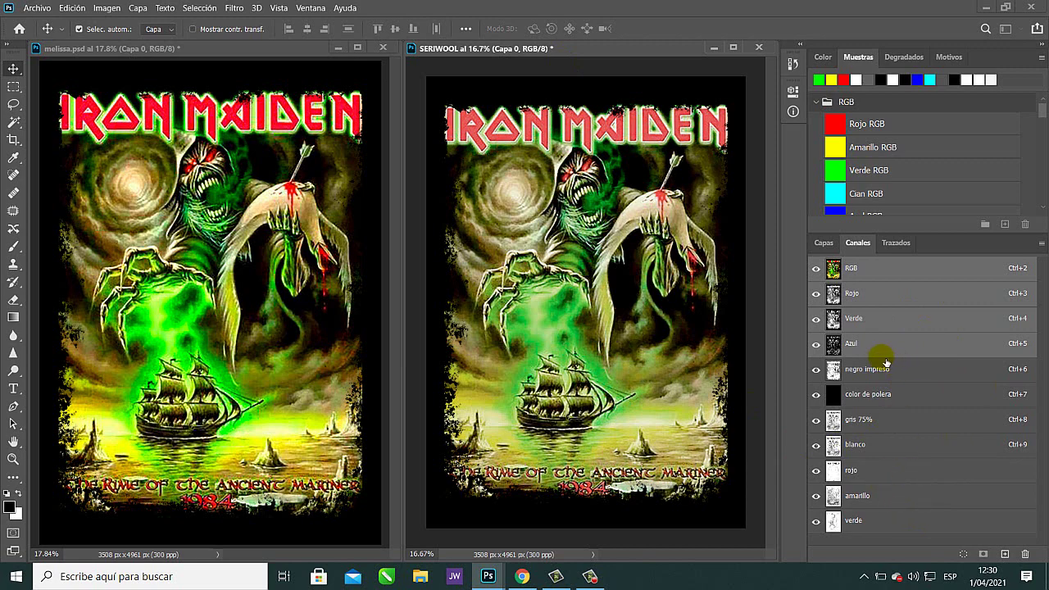
pyautogui.click(242, 50)
pyautogui.click(578, 50)
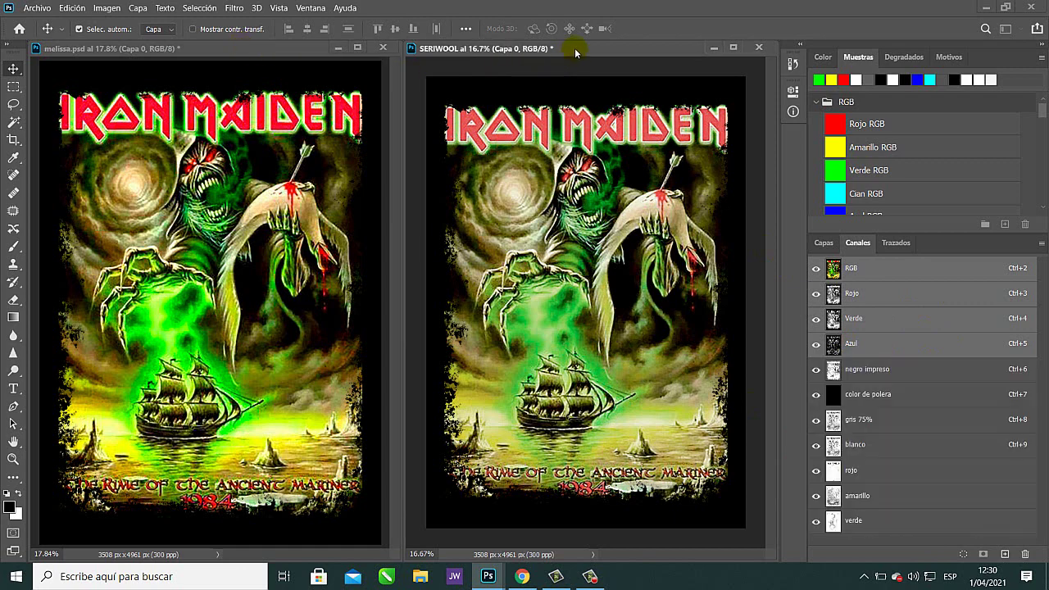
pyautogui.click(160, 49)
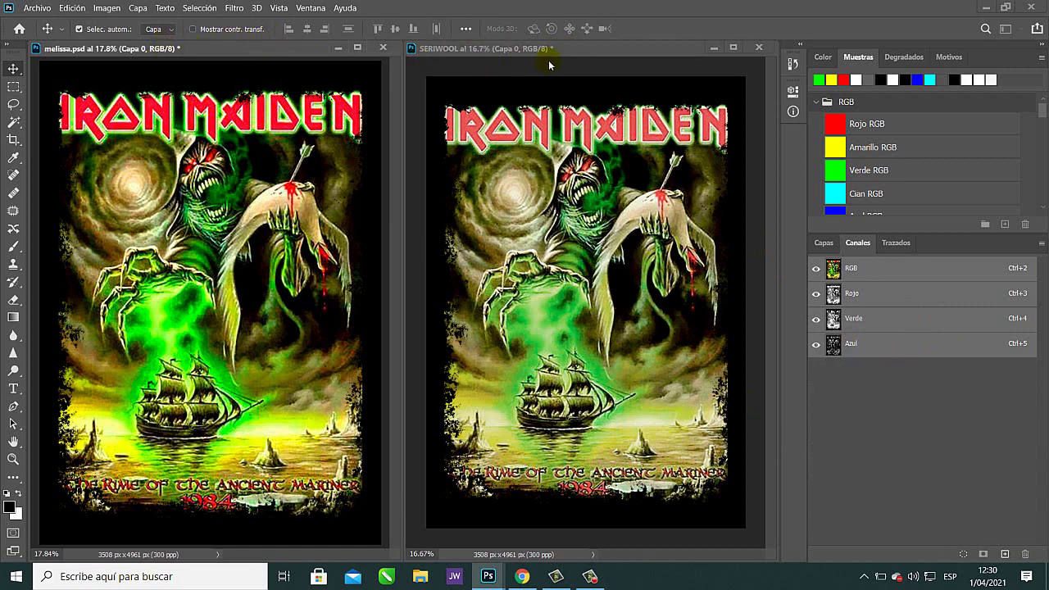
pyautogui.click(576, 49)
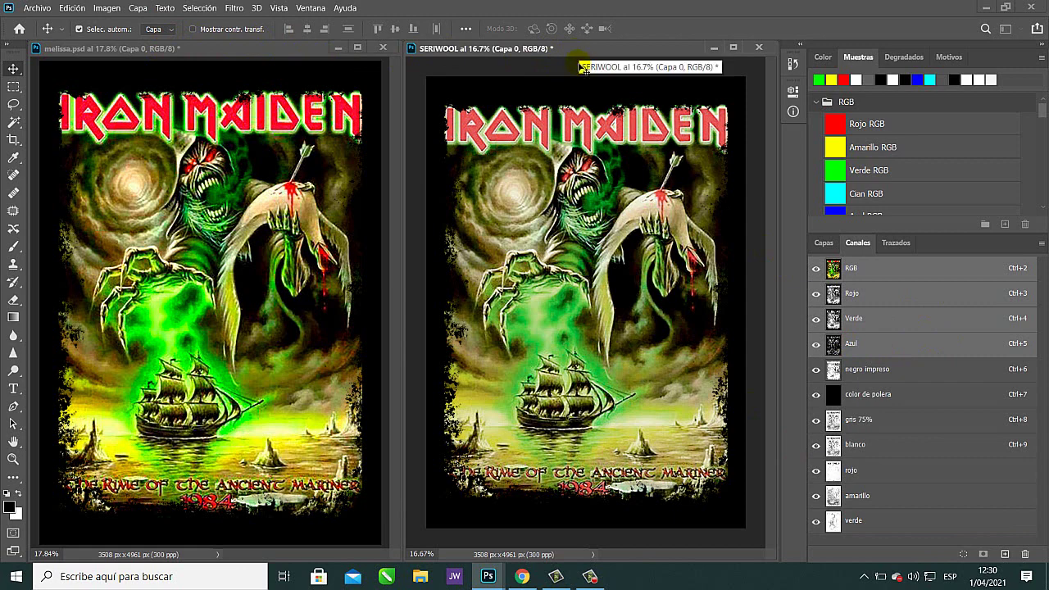
pyautogui.click(295, 49)
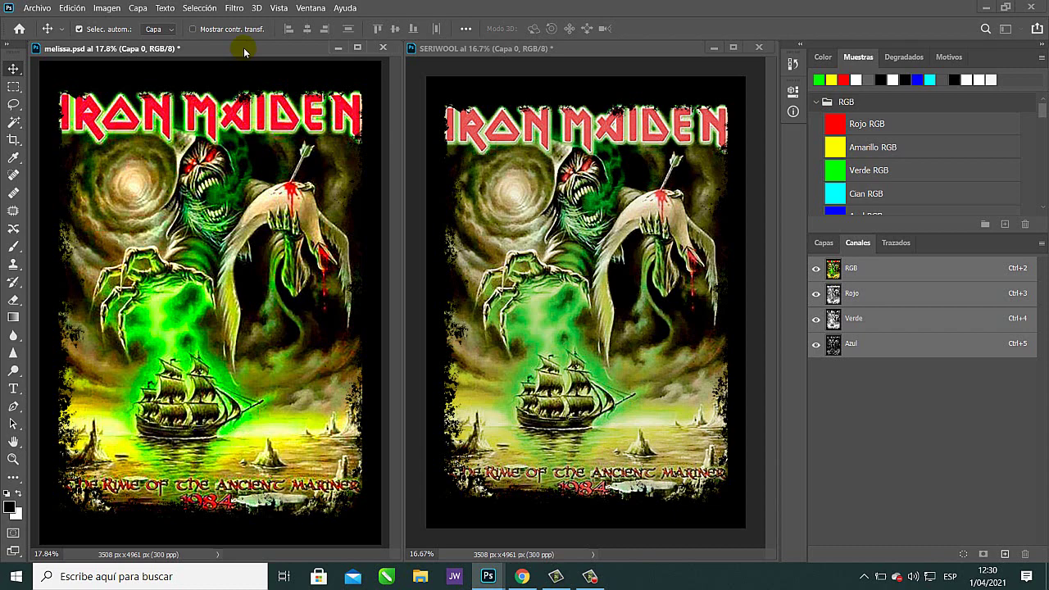
pyautogui.click(533, 48)
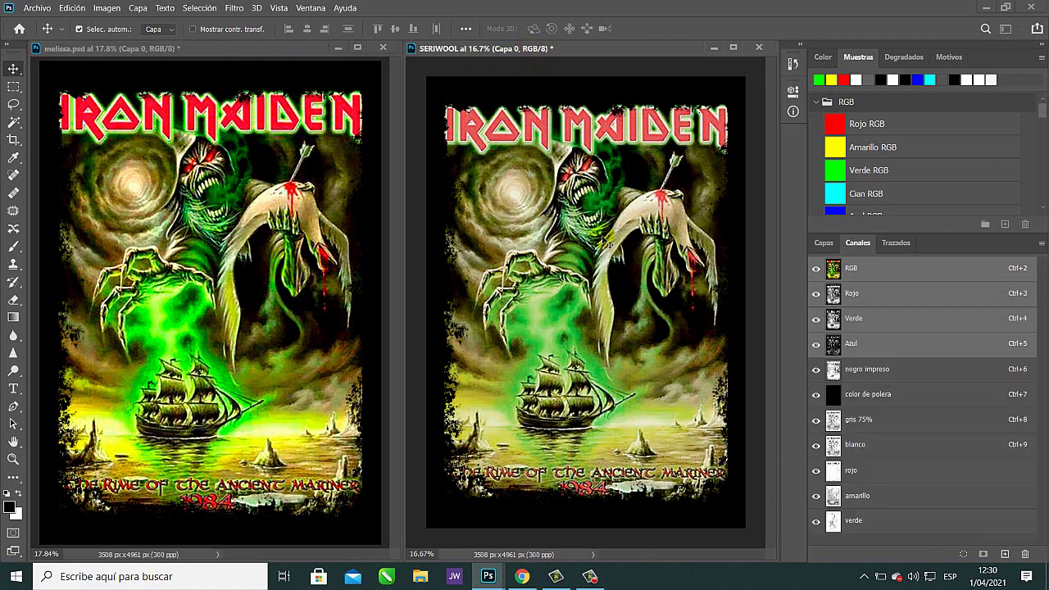
# Hide the RGB composite and negro impreso channels in SERIWOOL, keeping color de polera and the other spot channels displayed.
pyautogui.click(816, 268)
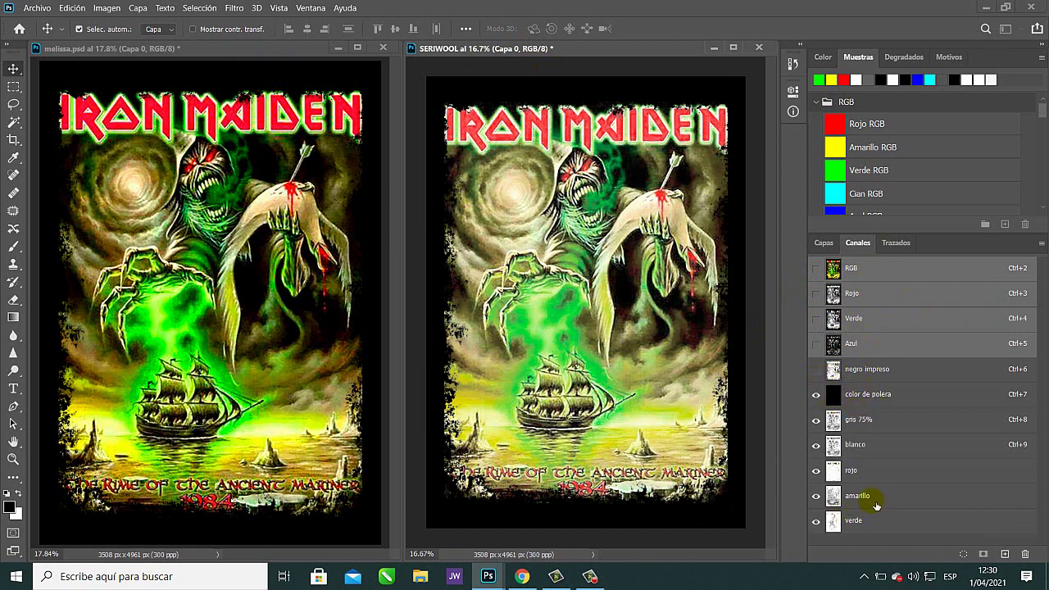
pyautogui.click(907, 404)
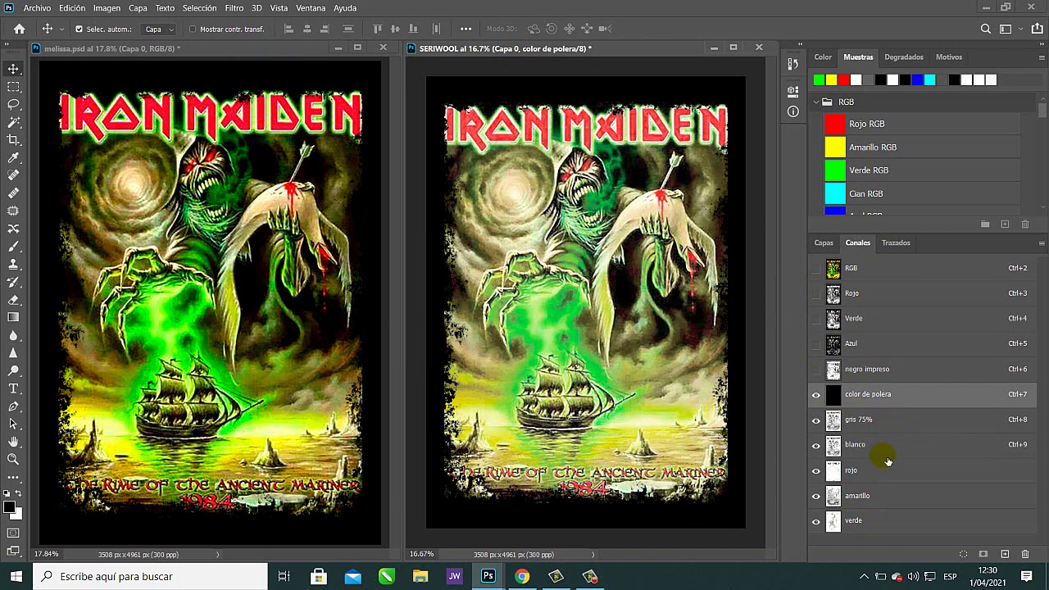
# Apply the inverted negro impreso channel to SERIWOOL's amarillo channel with Apply Image, using Trama blending at 100% opacity.
pyautogui.click(894, 500)
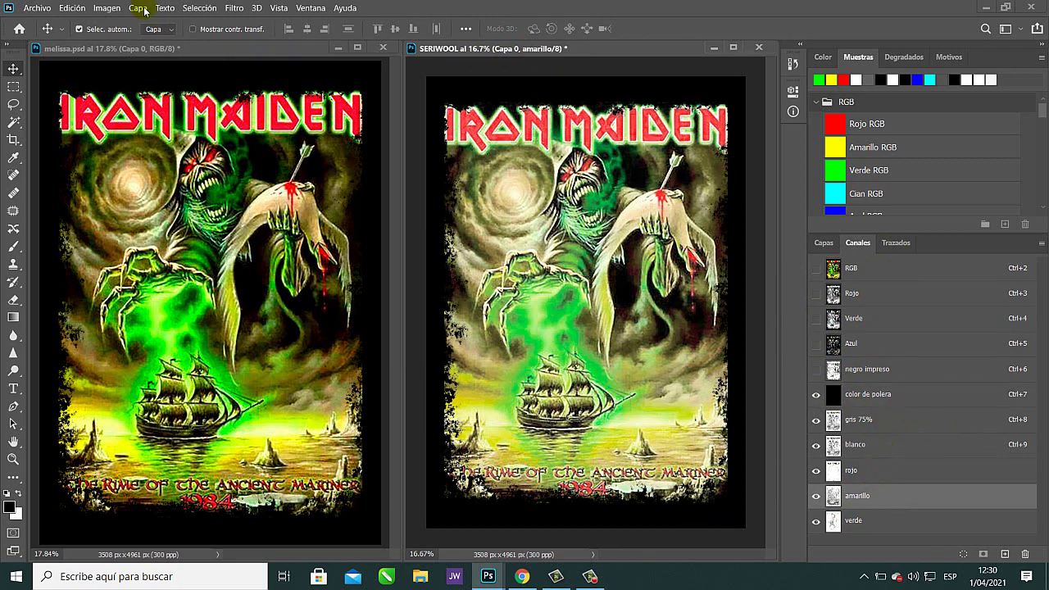
pyautogui.click(106, 9)
pyautogui.click(133, 196)
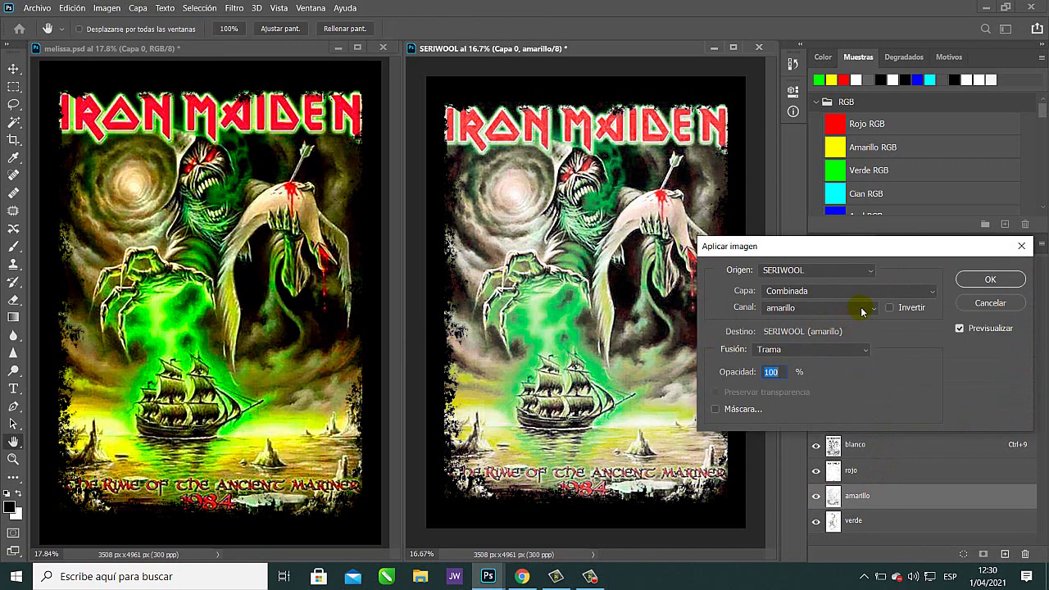
pyautogui.click(862, 310)
pyautogui.click(808, 391)
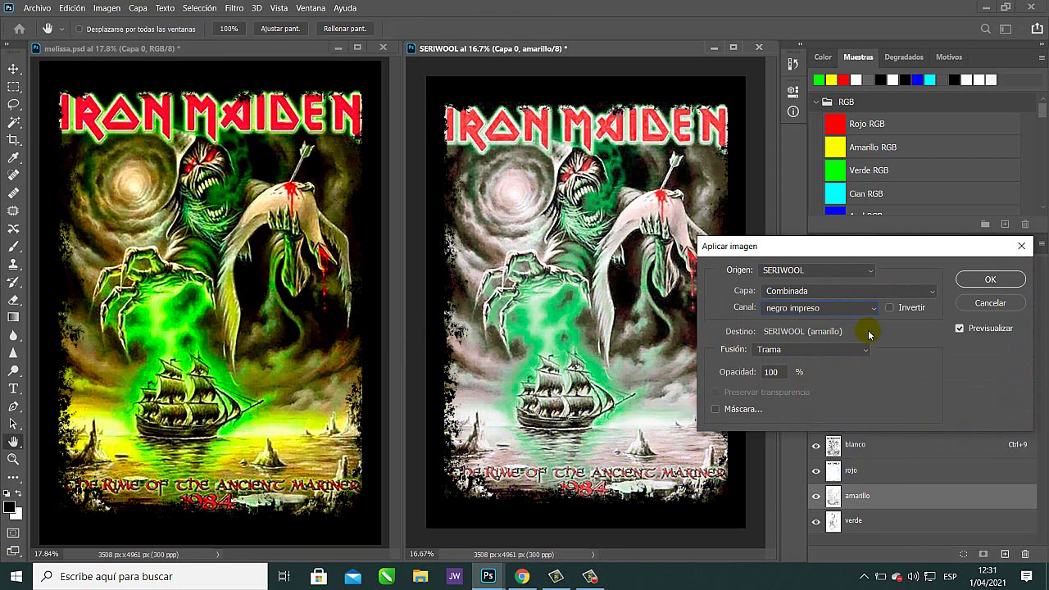
pyautogui.click(891, 308)
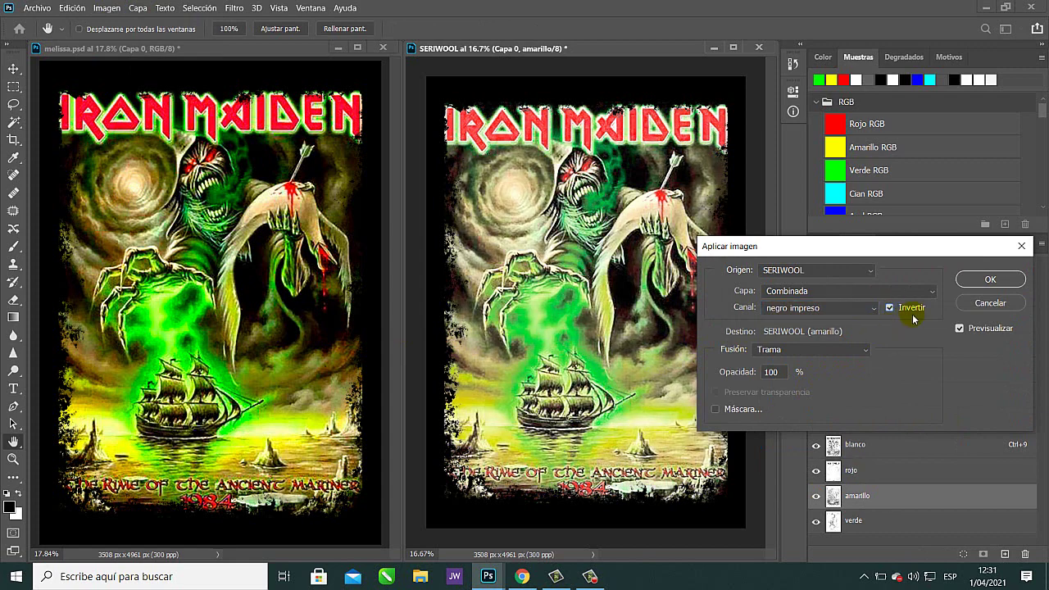
pyautogui.click(989, 279)
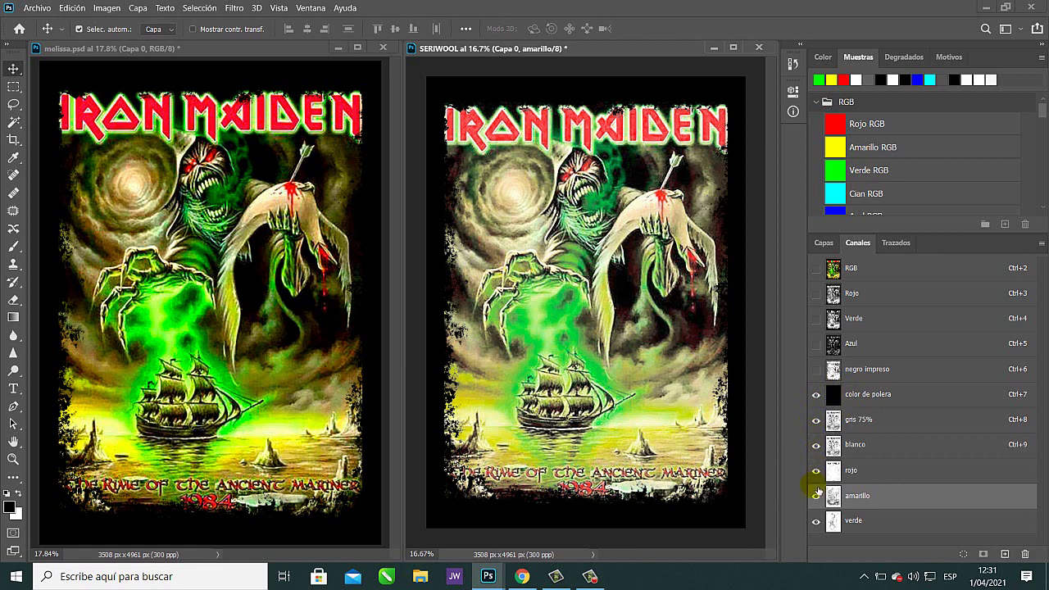
# Strengthen SERIWOOL's rojo spot channel with Levels by setting the black input level to 100.
pyautogui.click(900, 474)
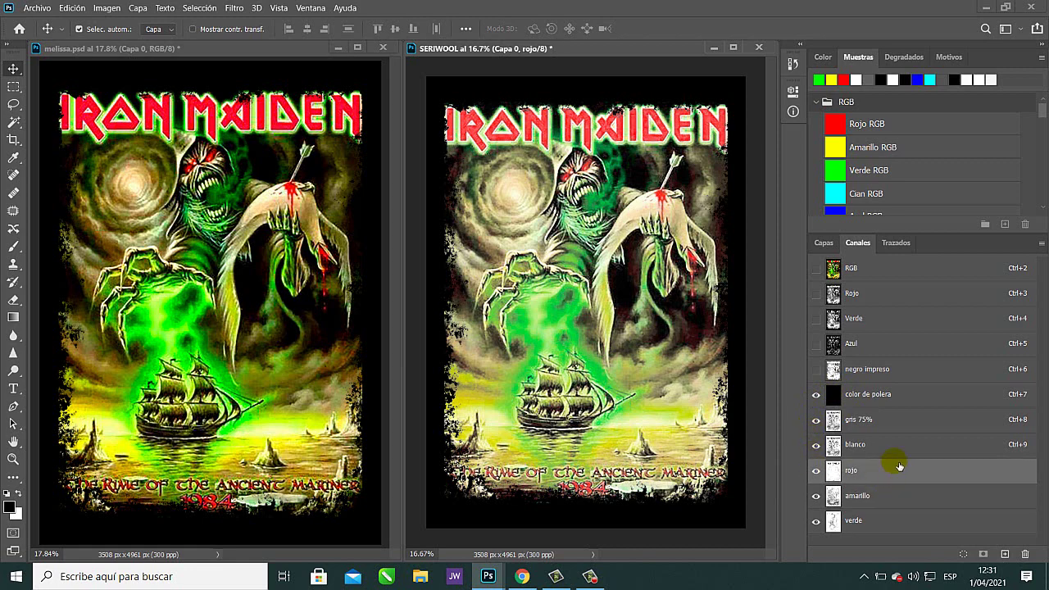
pyautogui.hotkey('ctrl', 'l')
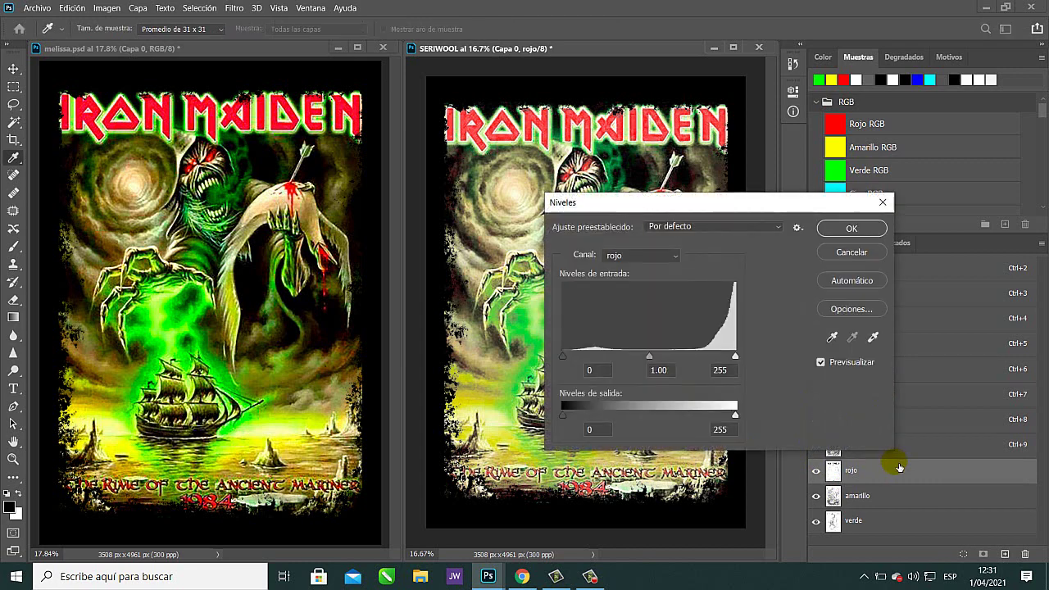
pyautogui.moveTo(685, 205); pyautogui.dragTo(854, 226)
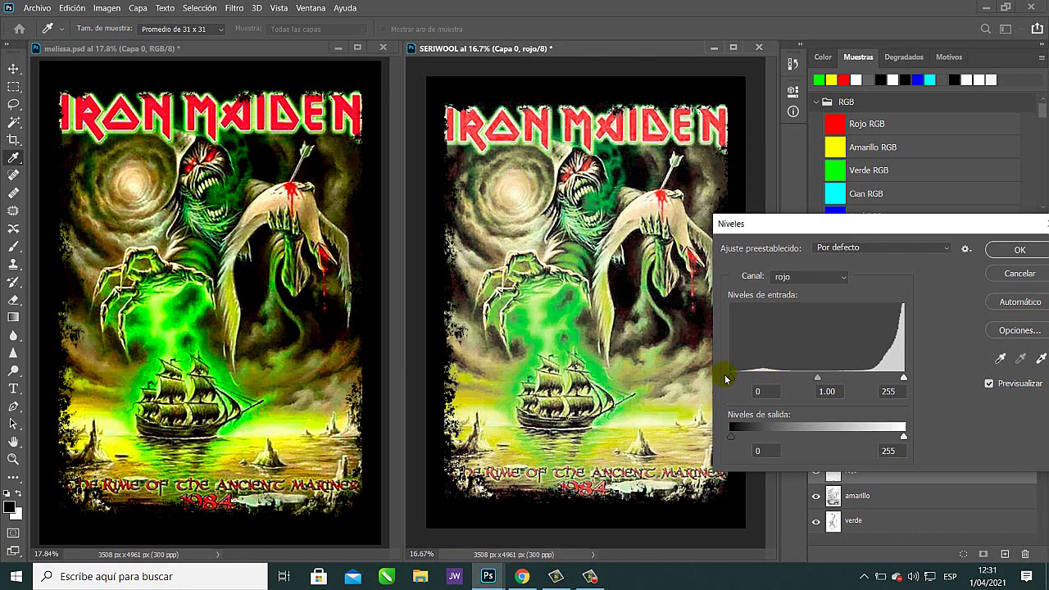
pyautogui.moveTo(731, 377); pyautogui.dragTo(736, 401)
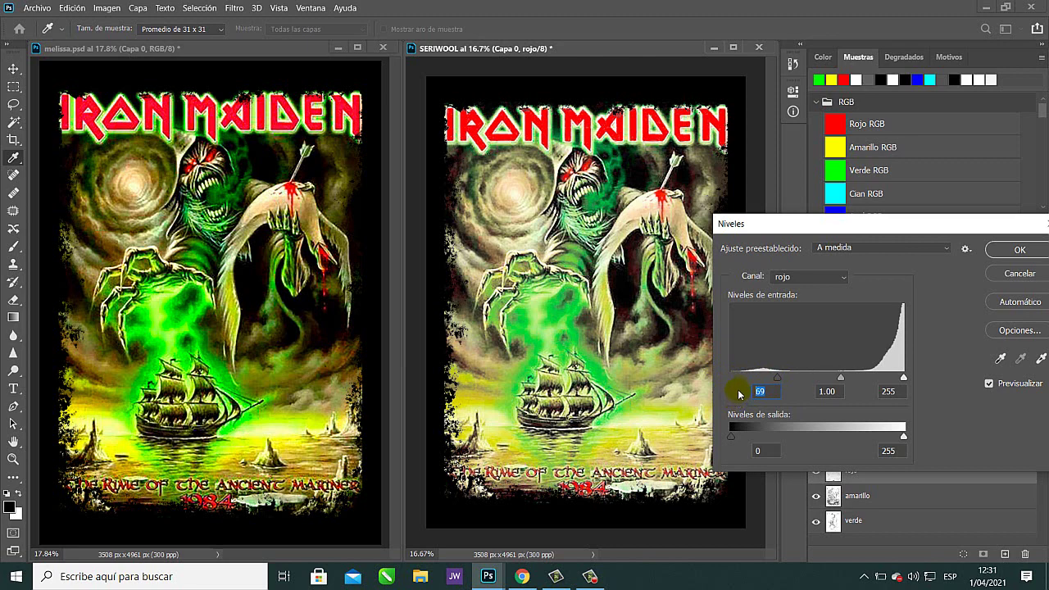
pyautogui.write('100')
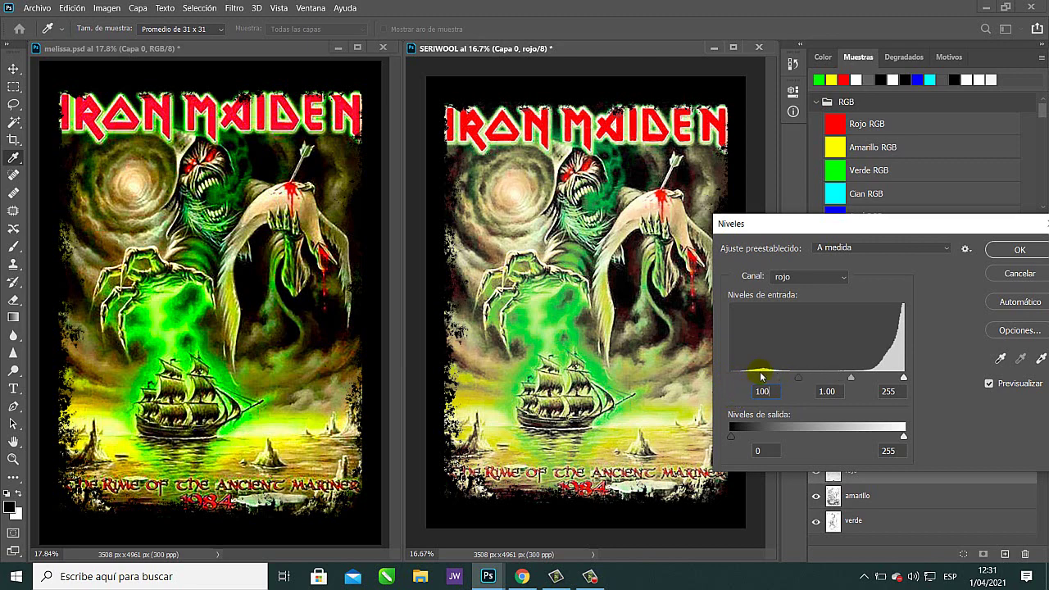
pyautogui.click(1020, 250)
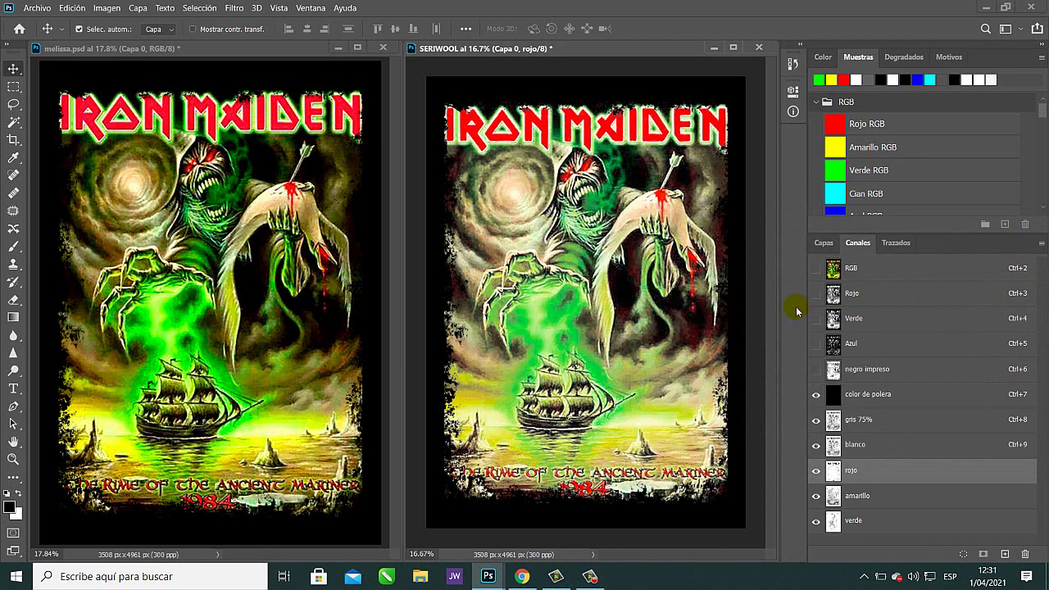
# Set the black input level of the amarillo spot channel to 100 with Levels.
pyautogui.click(876, 499)
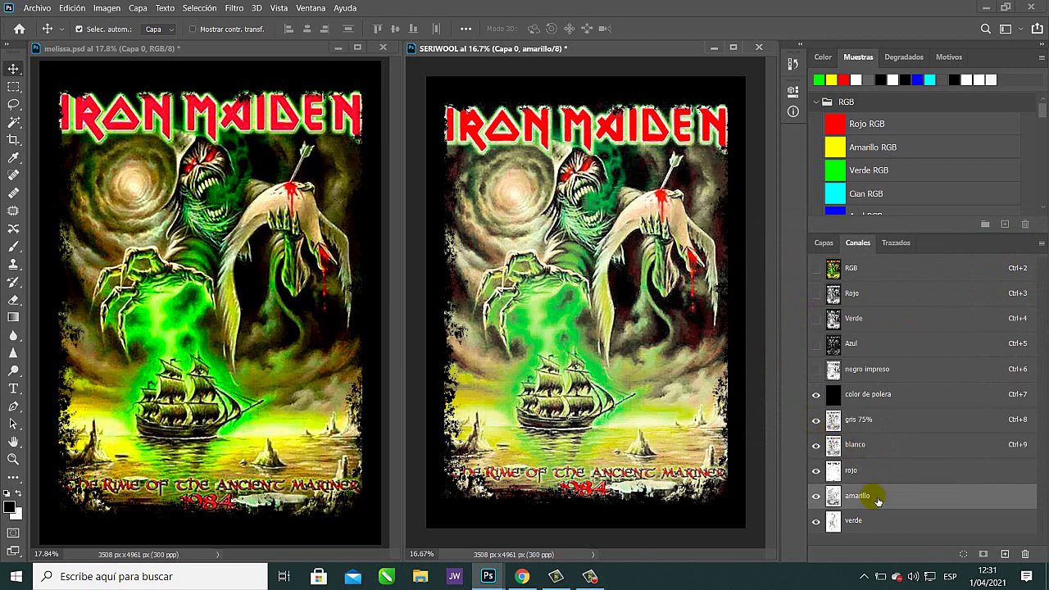
pyautogui.hotkey('ctrl', 'l')
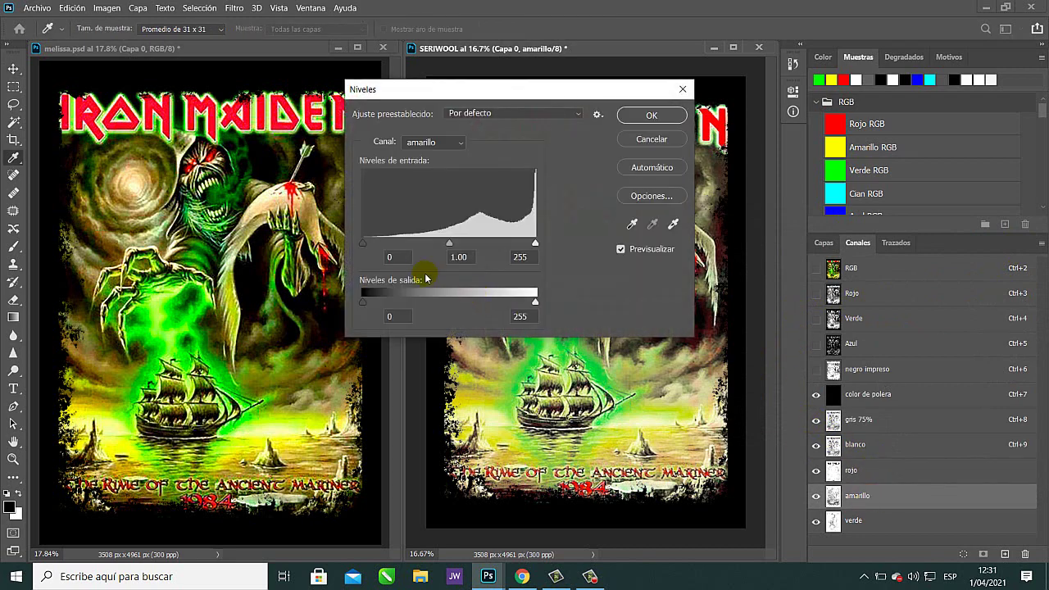
pyautogui.click(393, 258)
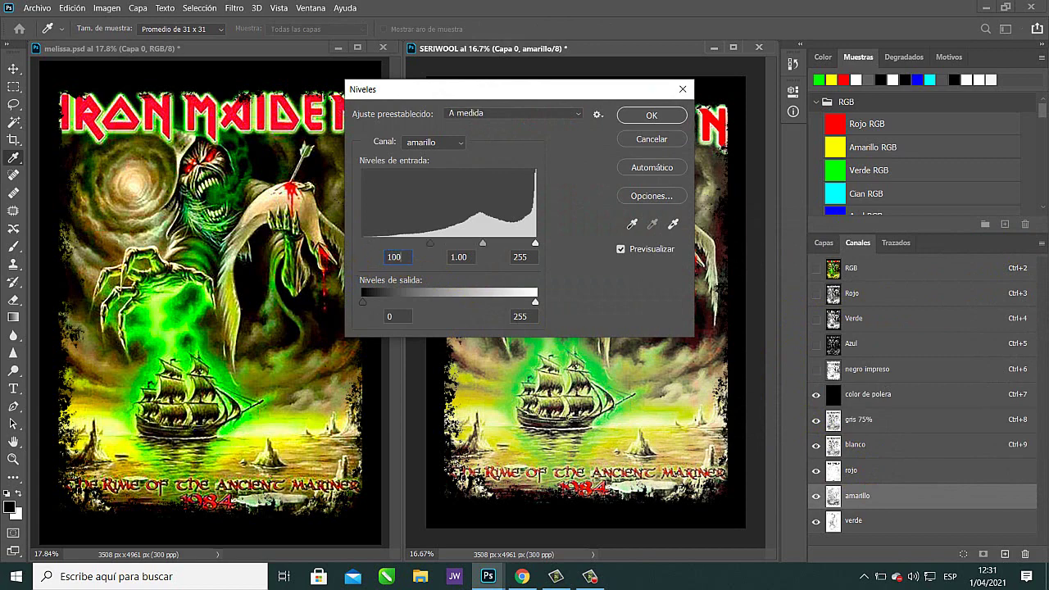
pyautogui.moveTo(503, 90); pyautogui.dragTo(751, 108)
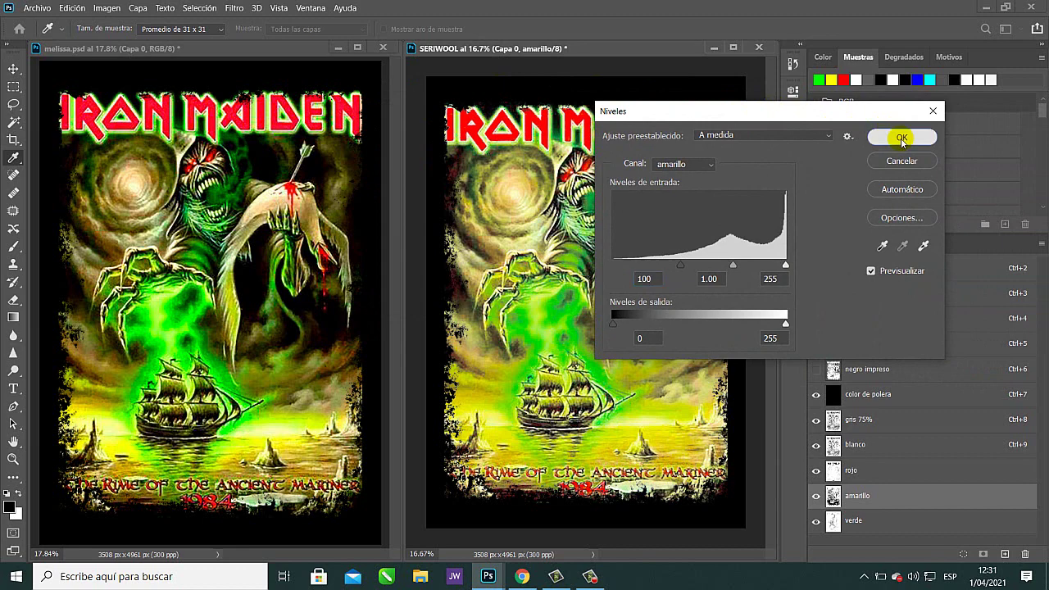
pyautogui.click(902, 137)
# Adjust the verde spot channel with Levels, setting its black input level to 100.
pyautogui.click(900, 530)
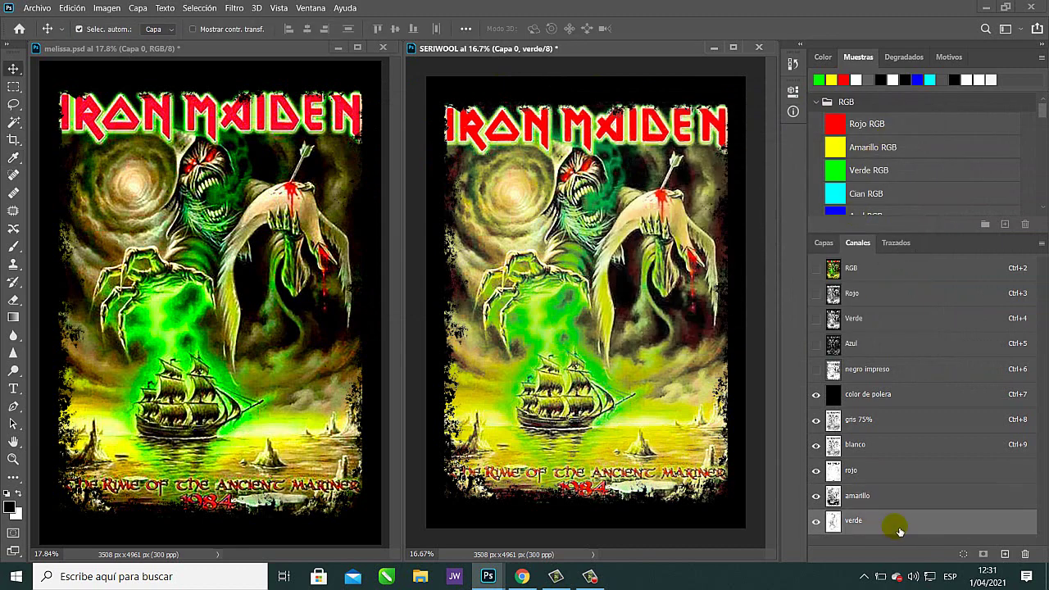
pyautogui.hotkey('ctrl', 'l')
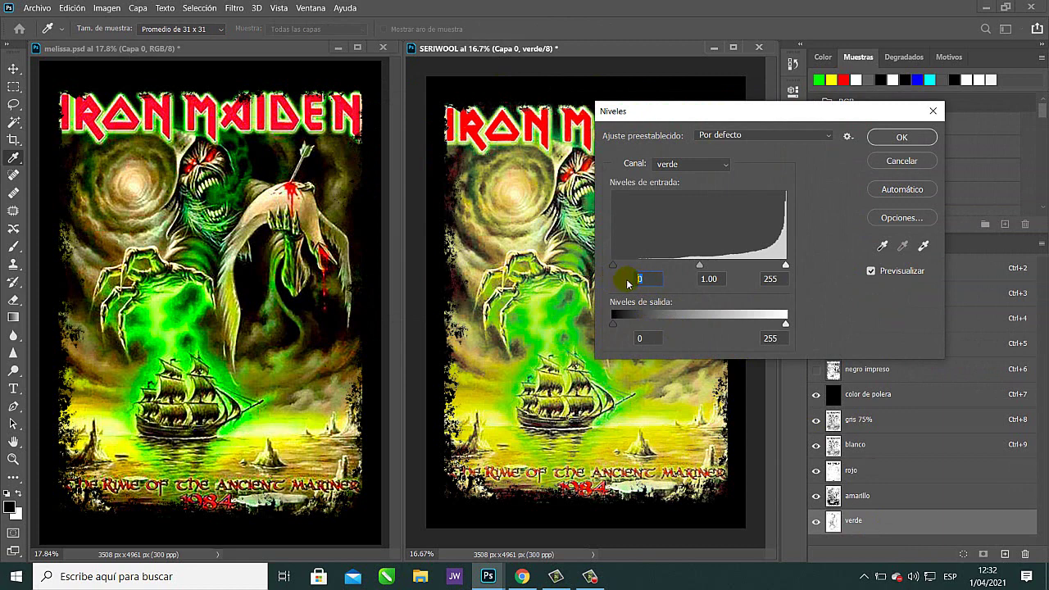
pyautogui.write('100')
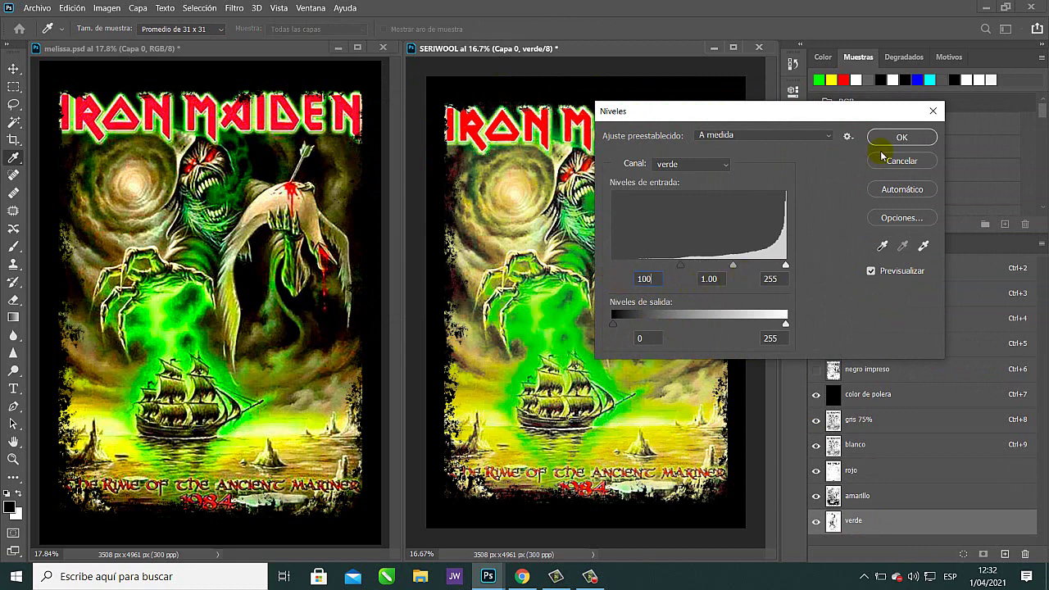
pyautogui.click(900, 137)
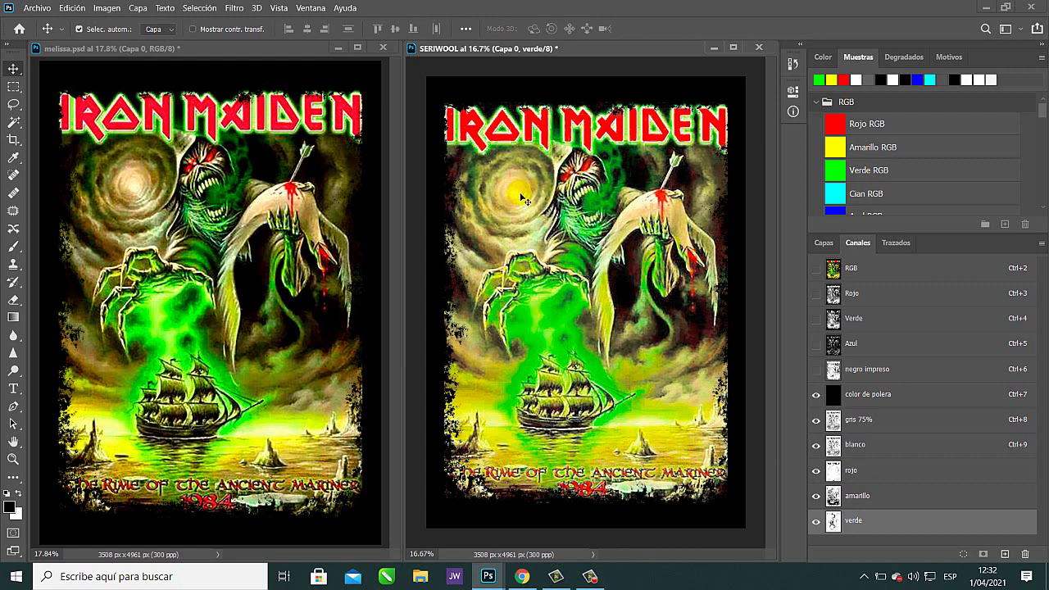
# Apply the inverted negro impreso channel to the rojo spot channel with Apply Image, using Trama blending at 100% opacity.
pyautogui.click(891, 474)
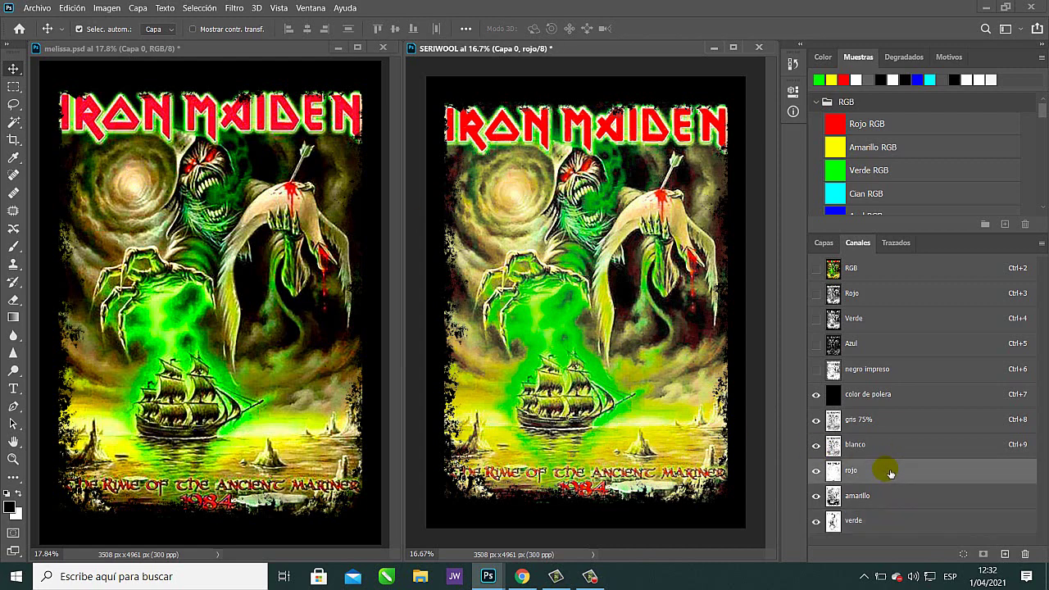
pyautogui.click(106, 8)
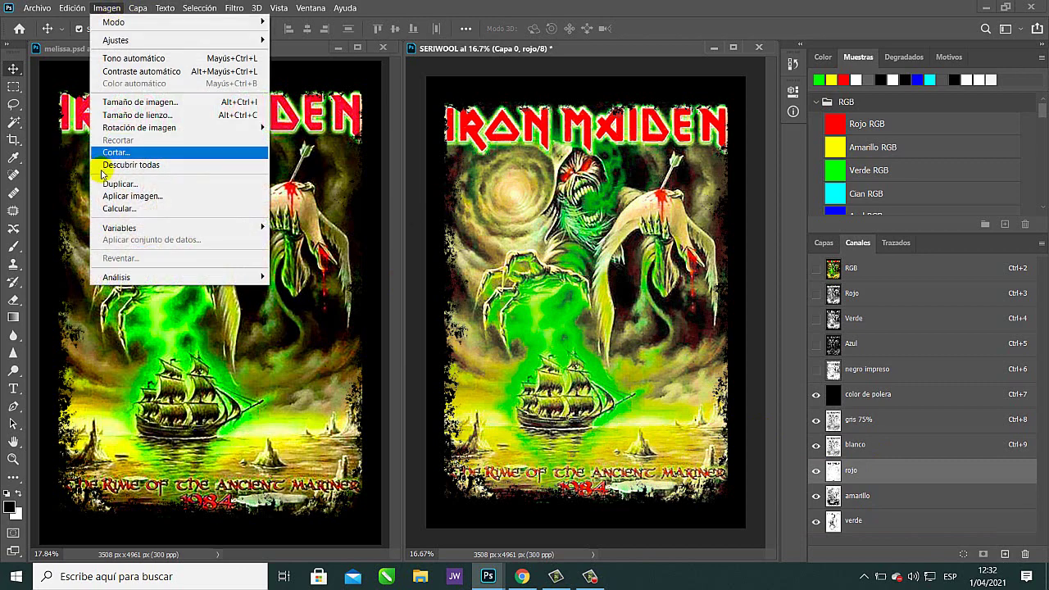
pyautogui.click(152, 197)
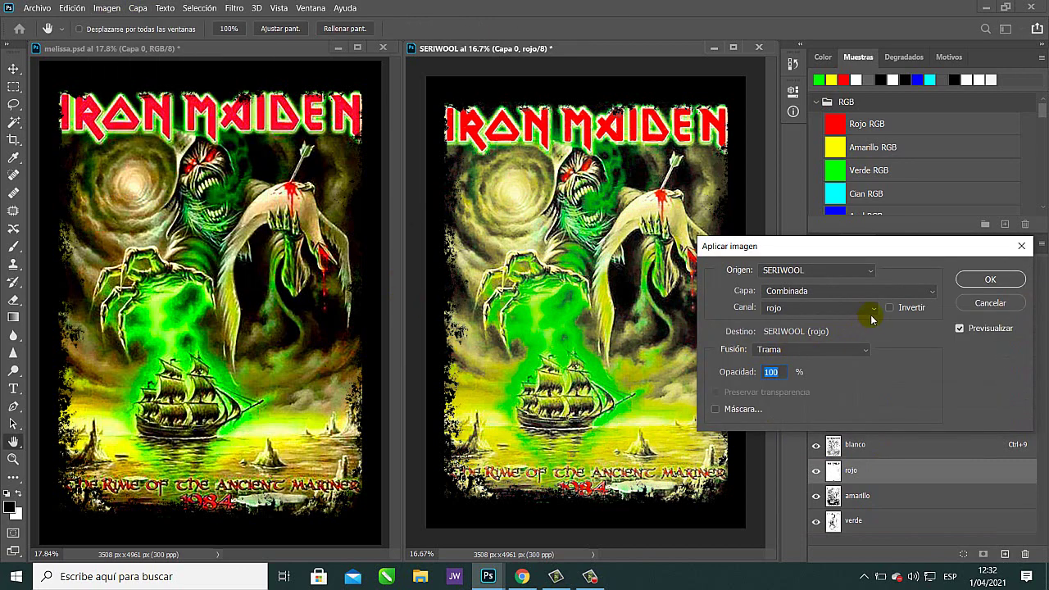
pyautogui.click(873, 313)
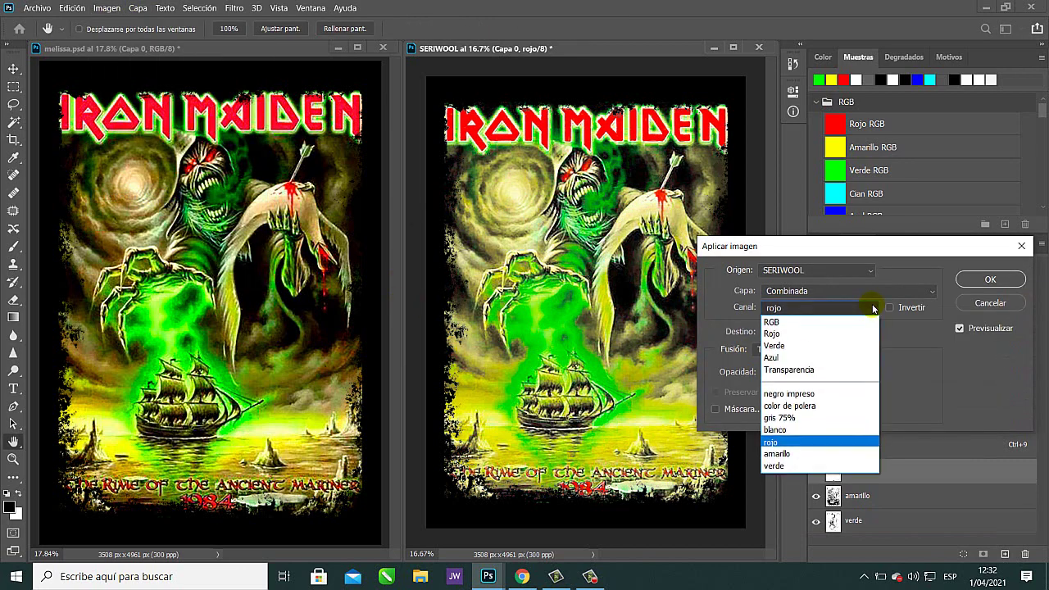
pyautogui.click(802, 395)
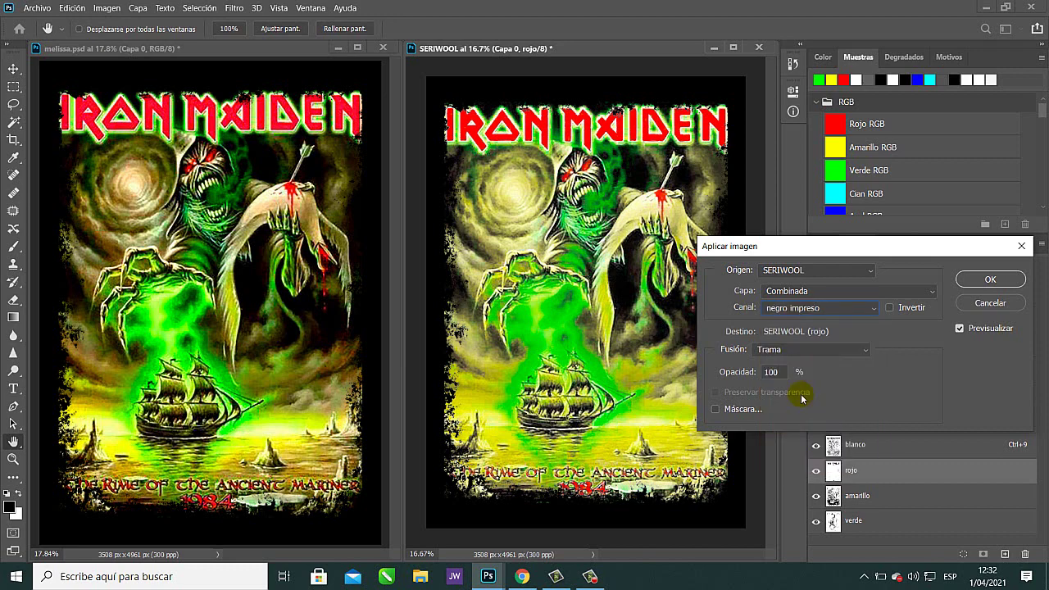
pyautogui.click(891, 308)
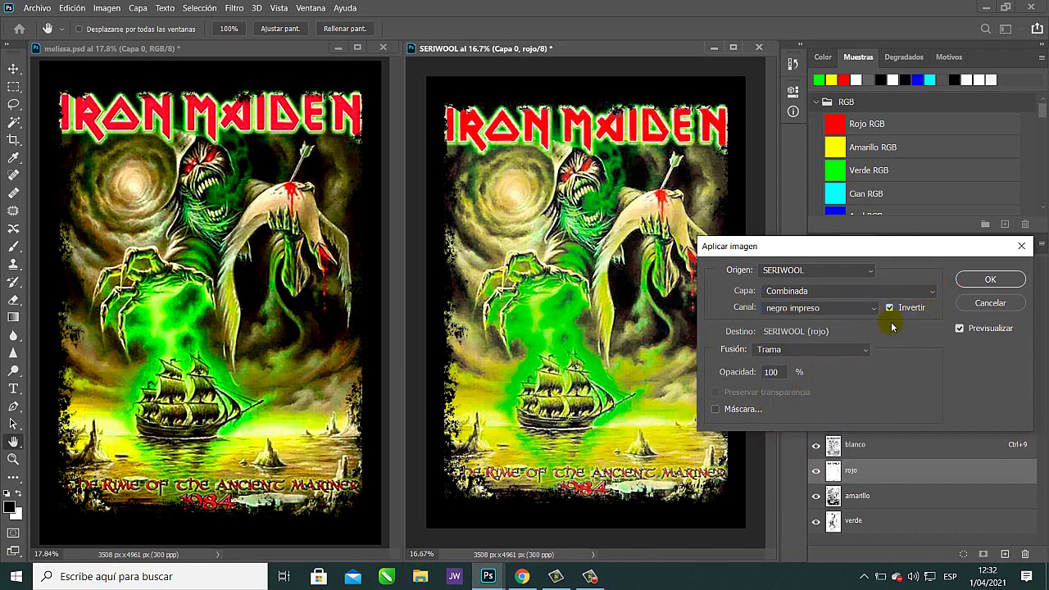
pyautogui.click(987, 278)
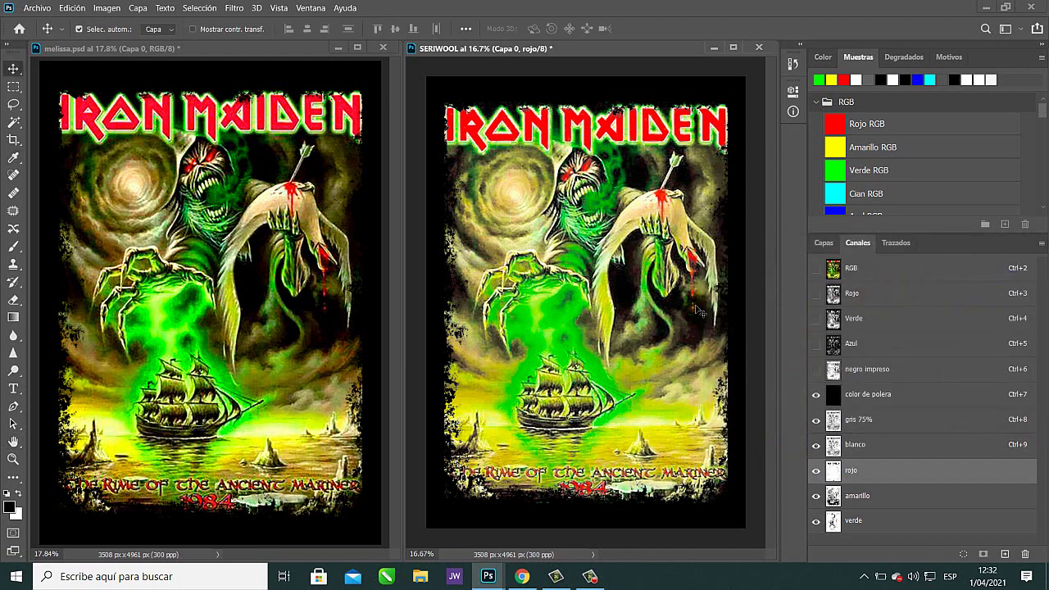
# Set the rojo spot channel's black input level to 62 with Levels, comparing the image with the preview off and on.
pyautogui.hotkey('ctrl', 'l')
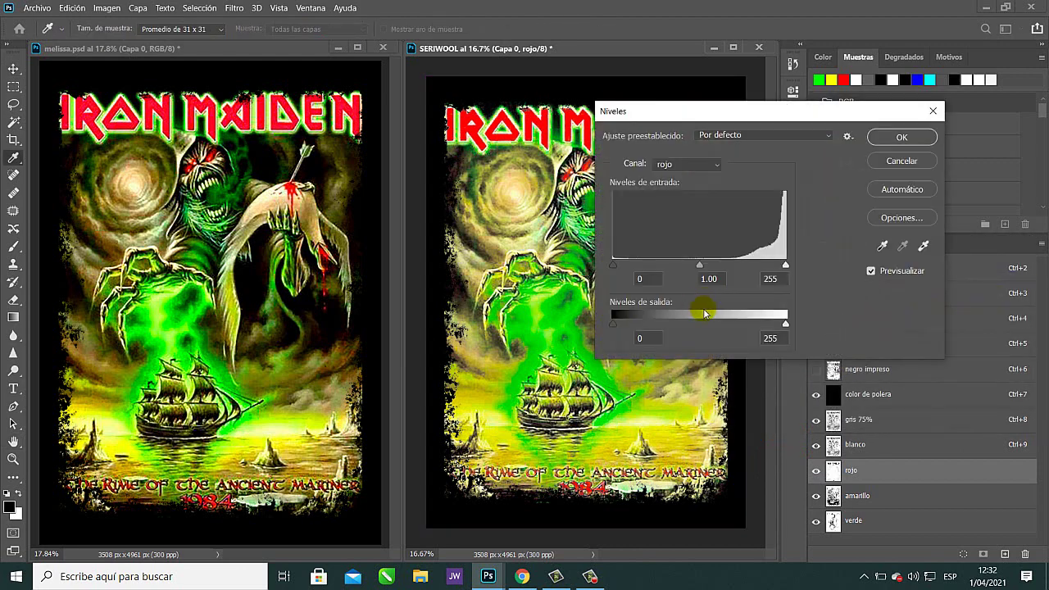
pyautogui.moveTo(618, 270); pyautogui.dragTo(657, 272)
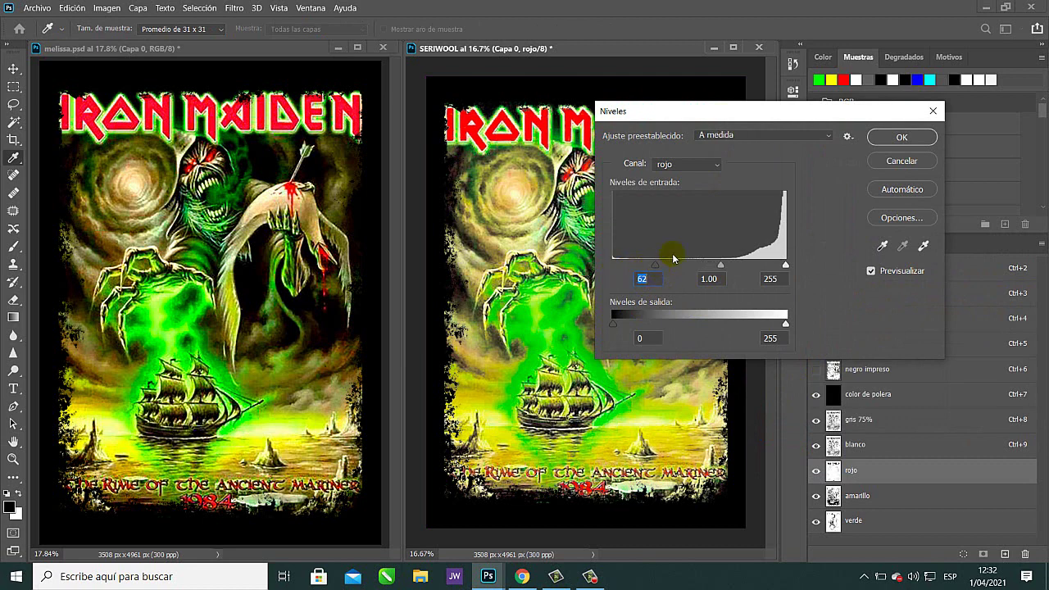
pyautogui.click(873, 273)
pyautogui.click(872, 273)
pyautogui.click(874, 273)
pyautogui.click(872, 272)
pyautogui.click(901, 135)
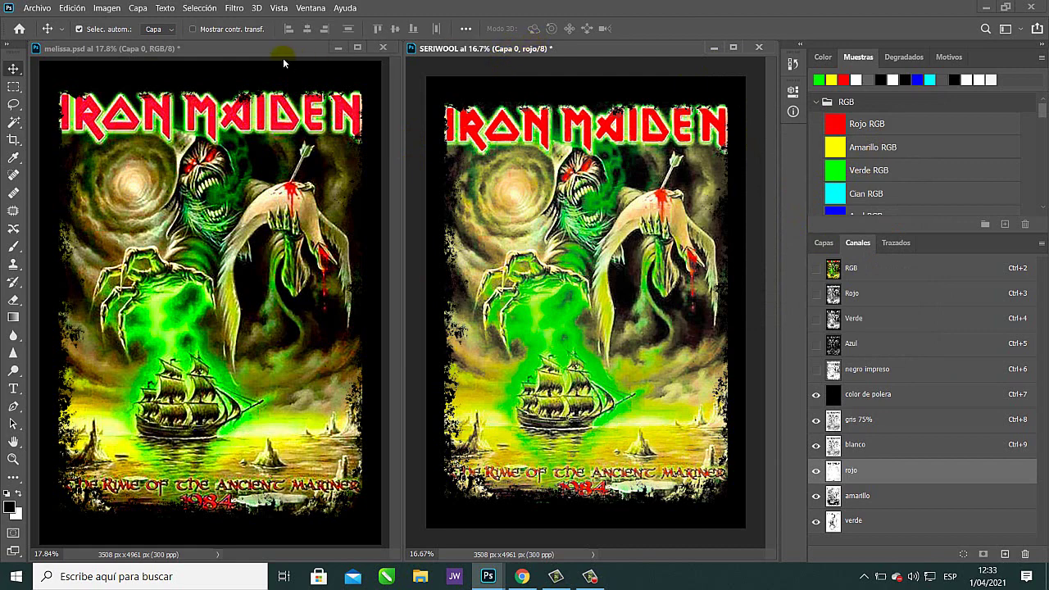
pyautogui.click(259, 52)
pyautogui.click(564, 51)
pyautogui.click(892, 421)
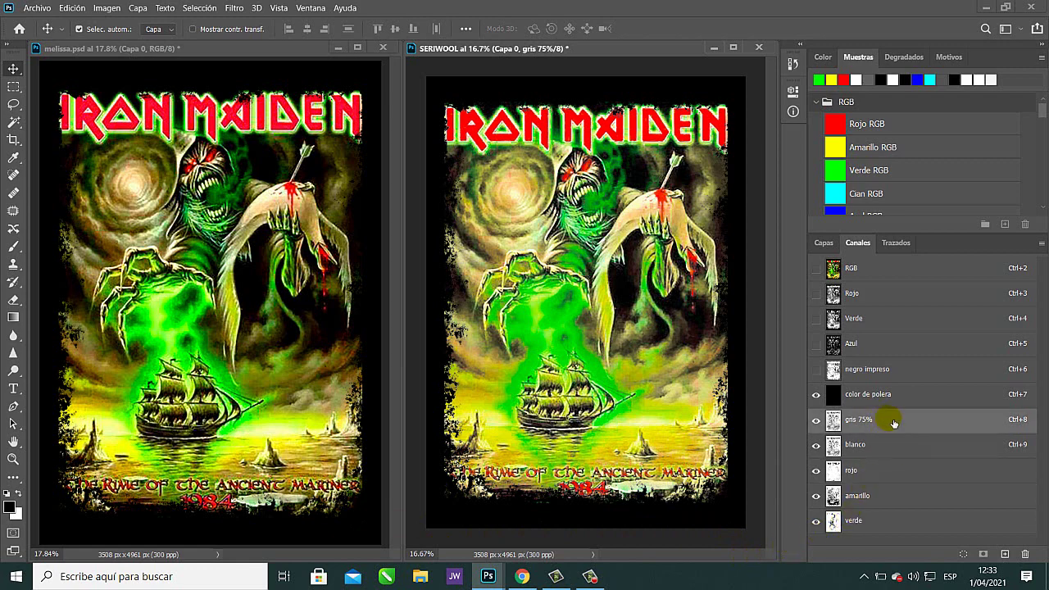
pyautogui.click(885, 448)
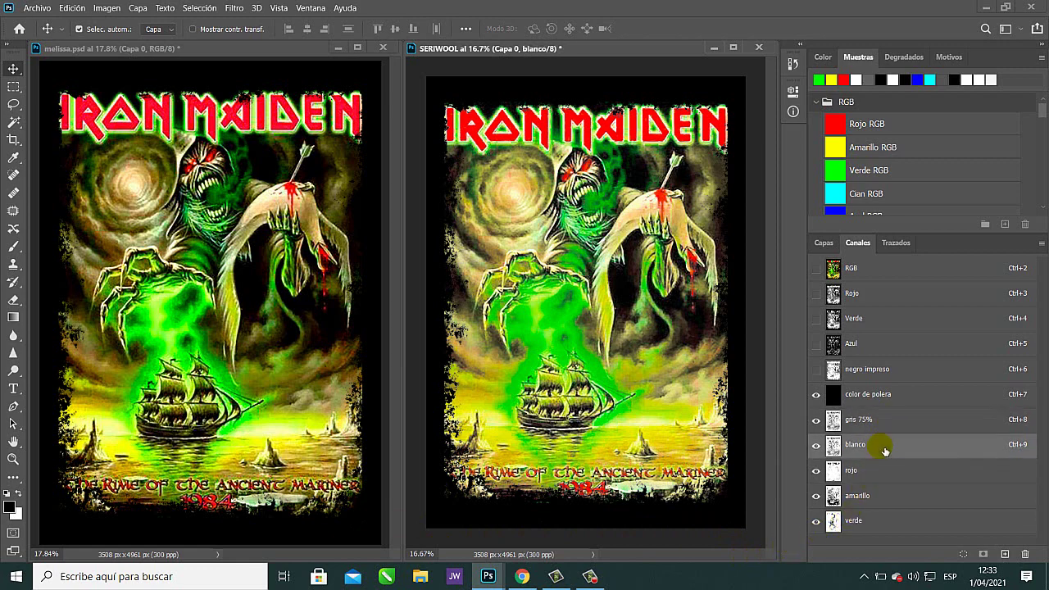
pyautogui.click(887, 471)
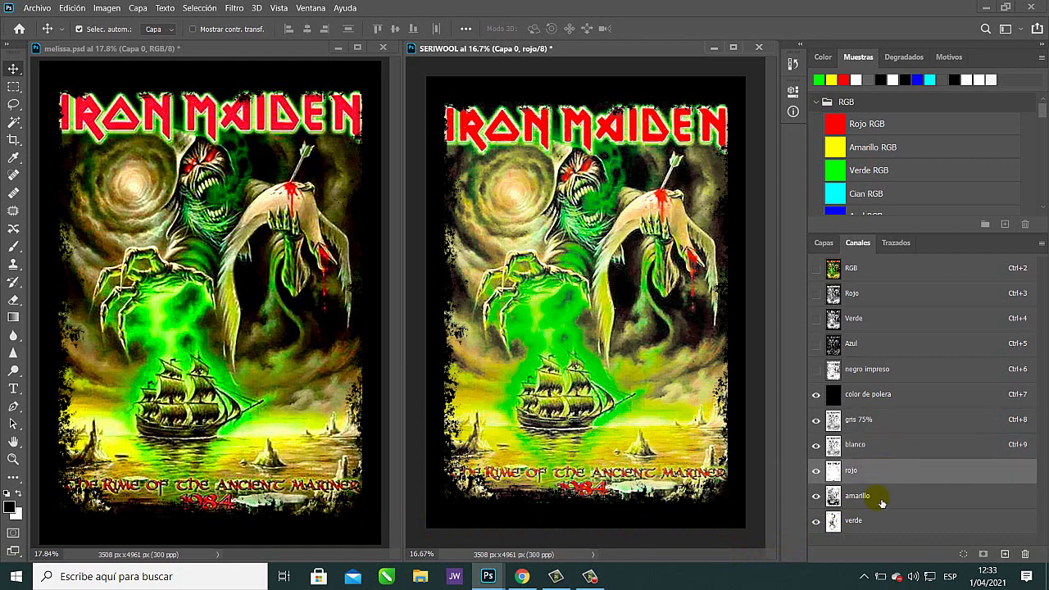
pyautogui.click(883, 500)
# Apply the inverted negro impreso channel to the verde spot channel with Apply Image, using Trama blending at 100% opacity.
pyautogui.click(889, 525)
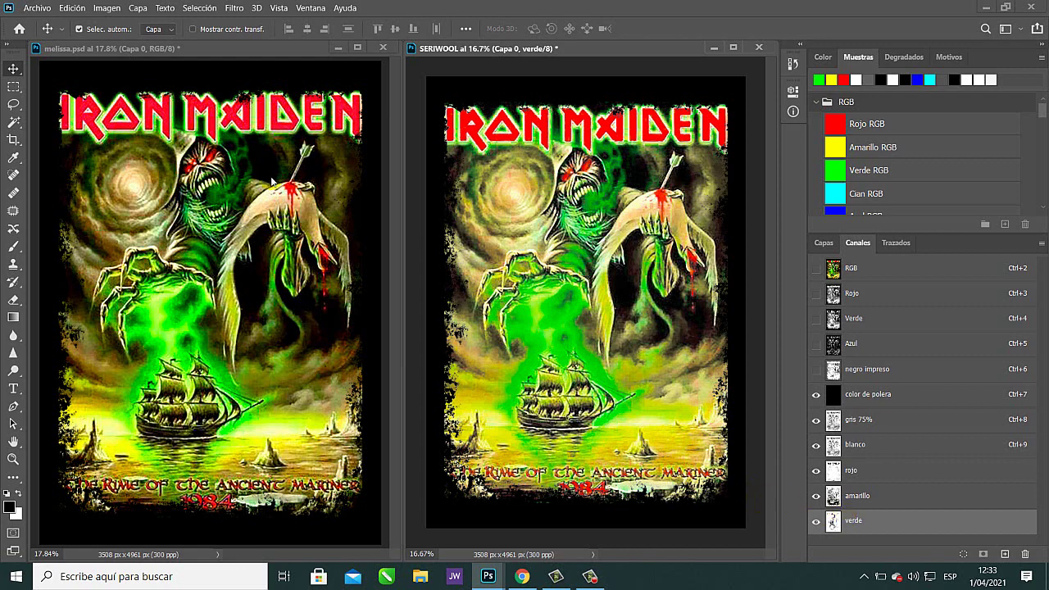
pyautogui.click(107, 7)
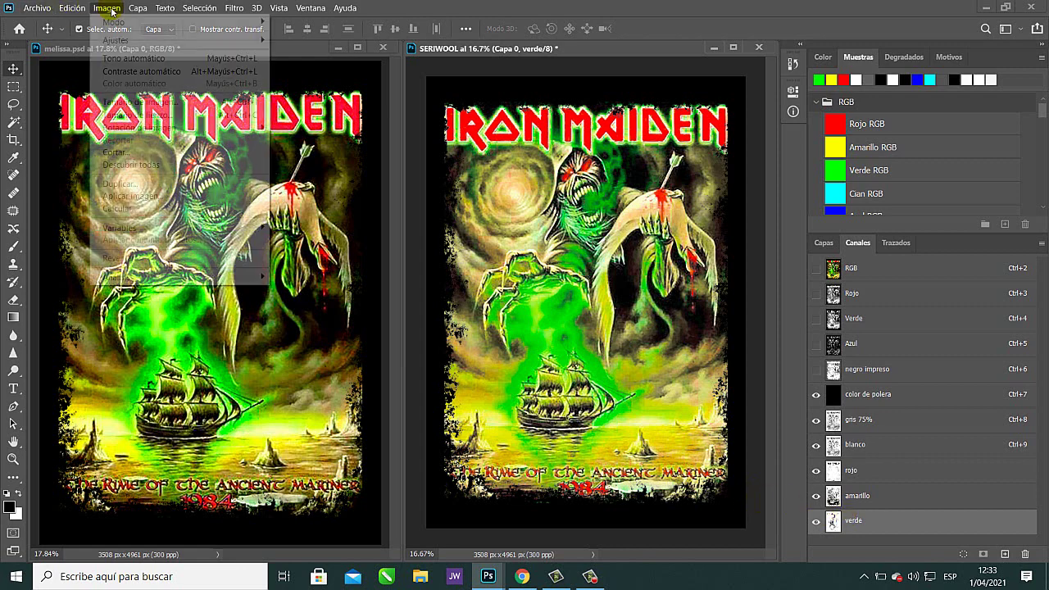
pyautogui.click(138, 201)
pyautogui.click(874, 307)
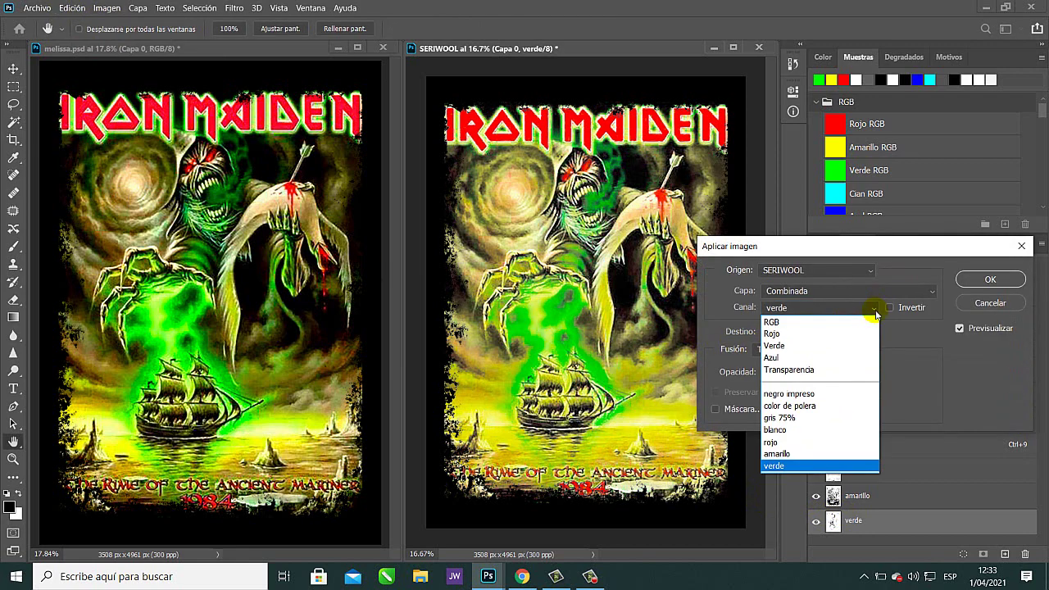
pyautogui.click(811, 393)
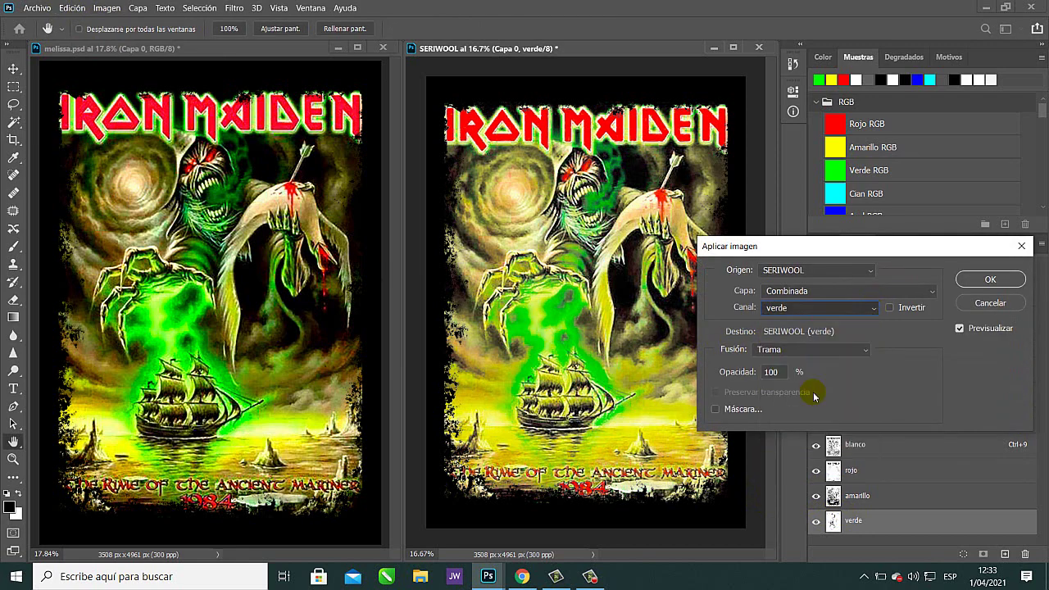
pyautogui.click(890, 310)
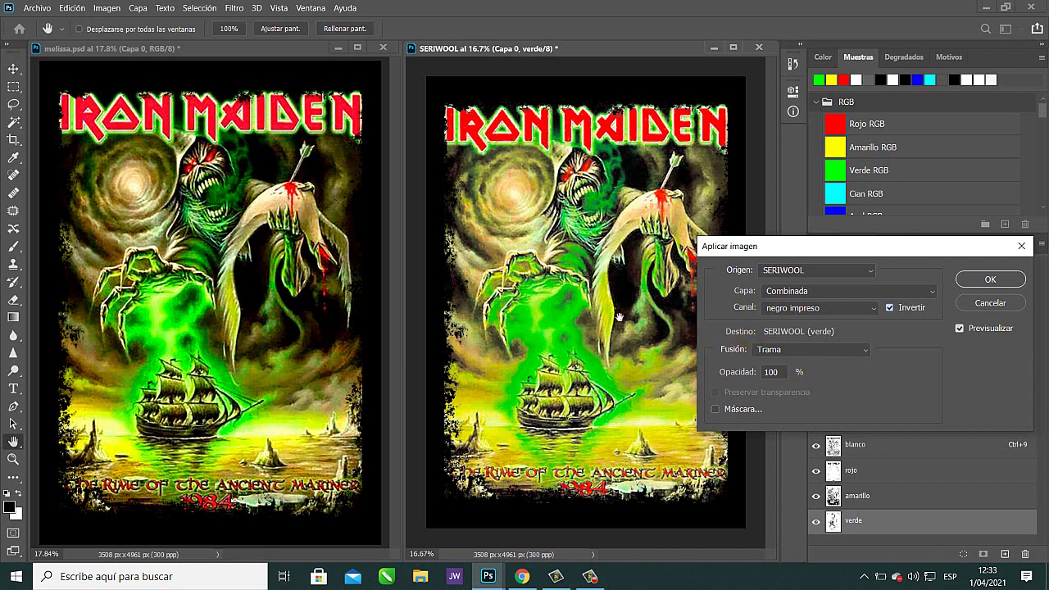
pyautogui.click(978, 282)
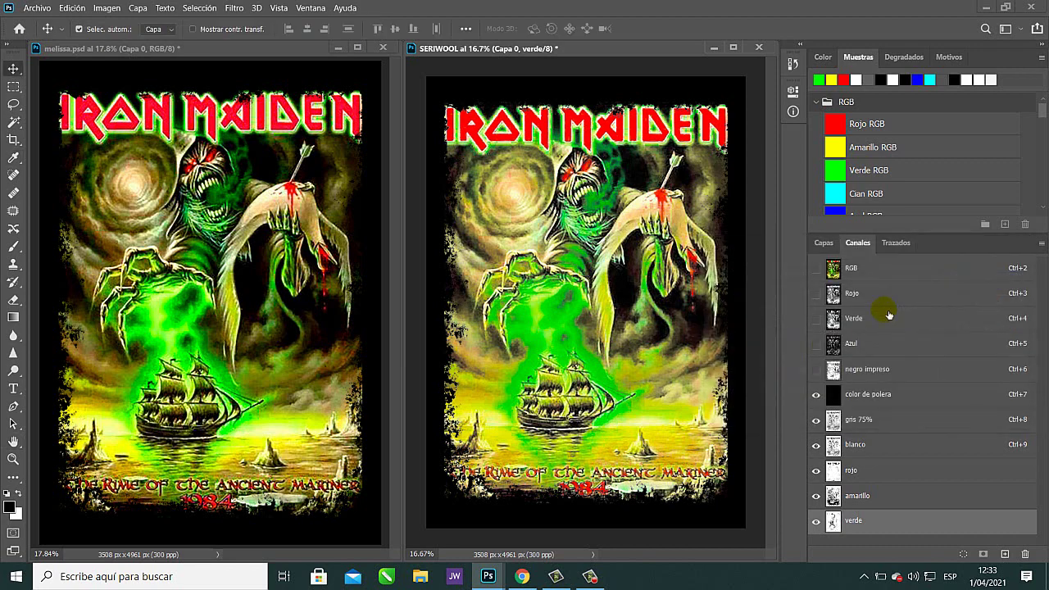
# Set the verde spot channel's black input level to 75 with Levels, checking the change with the preview off and on.
pyautogui.hotkey('ctrl', 'l')
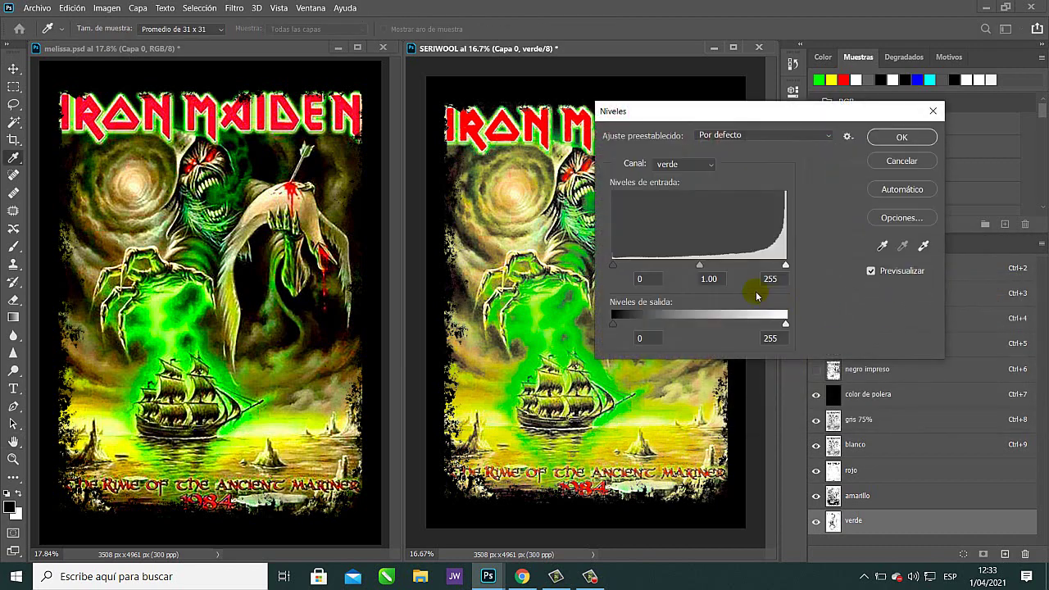
pyautogui.moveTo(680, 110); pyautogui.dragTo(824, 114)
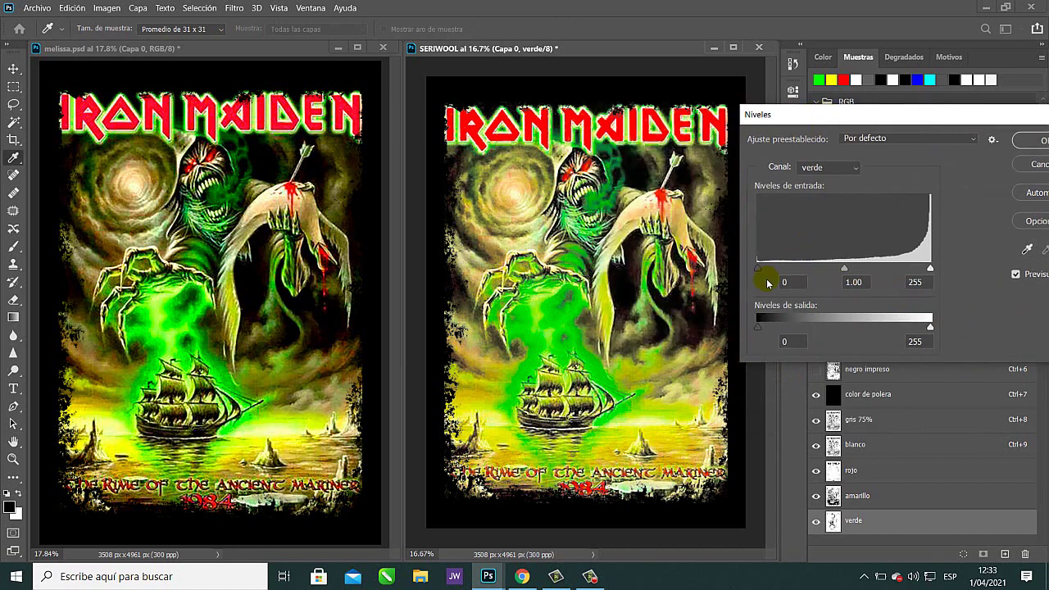
pyautogui.moveTo(759, 268); pyautogui.dragTo(808, 271)
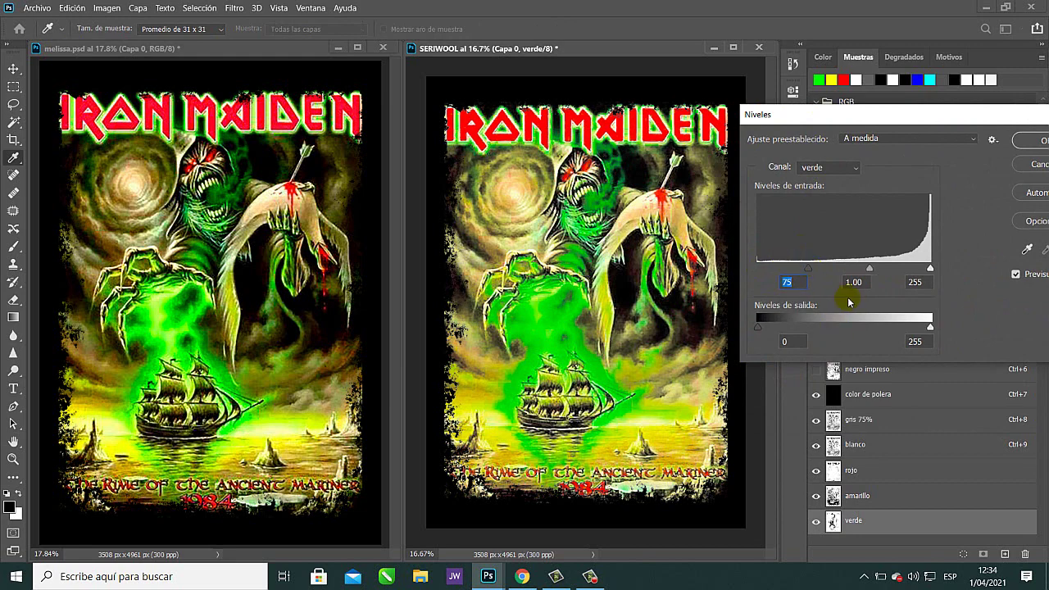
pyautogui.click(1017, 274)
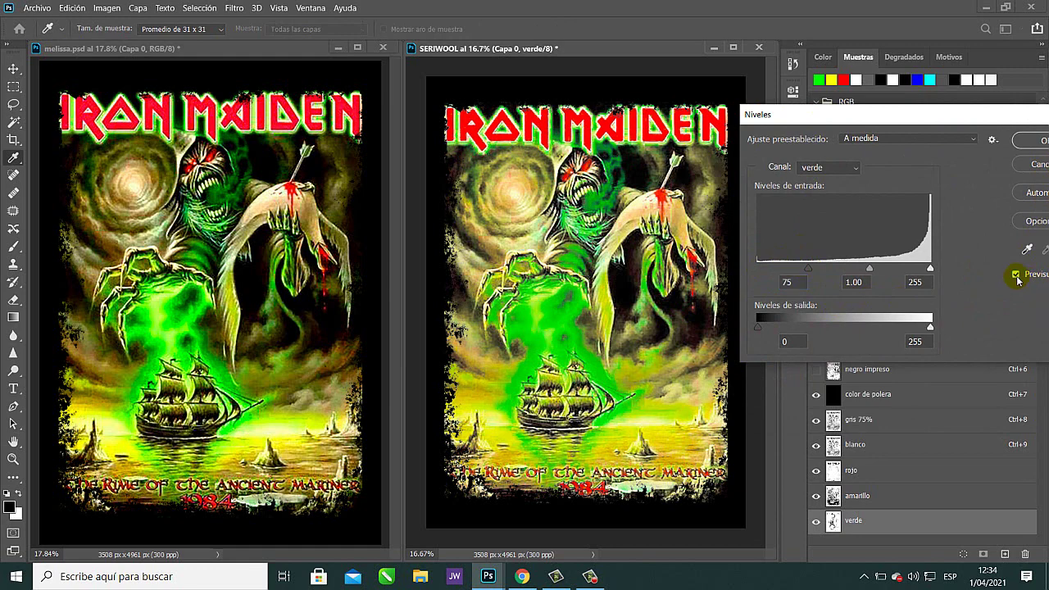
pyautogui.click(1016, 275)
pyautogui.click(1017, 277)
pyautogui.click(1017, 277)
pyautogui.click(1017, 277)
pyautogui.click(1017, 277)
pyautogui.click(1016, 276)
pyautogui.click(1016, 281)
pyautogui.click(1017, 277)
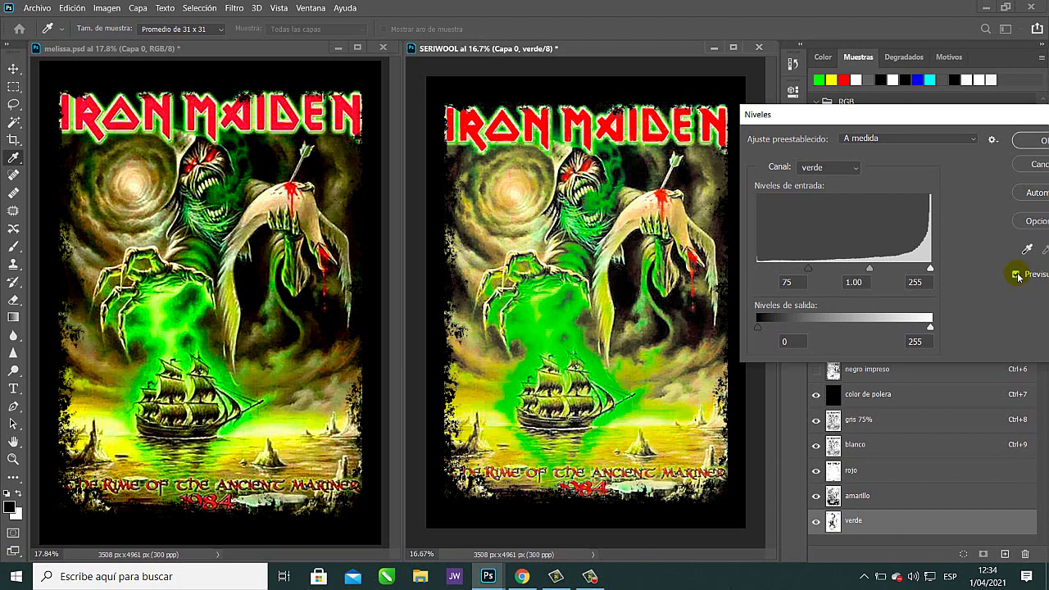
pyautogui.click(1017, 276)
pyautogui.moveTo(996, 114); pyautogui.dragTo(842, 123)
pyautogui.click(912, 152)
pyautogui.press('v')
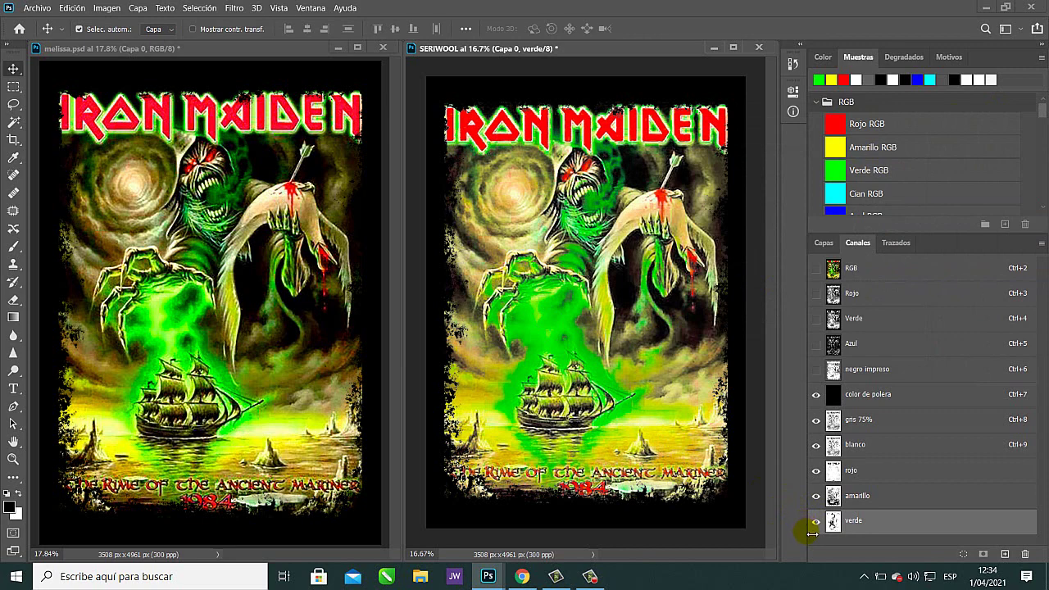
# Set the black input level of the amarillo spot channel to 45 with Levels.
pyautogui.click(896, 497)
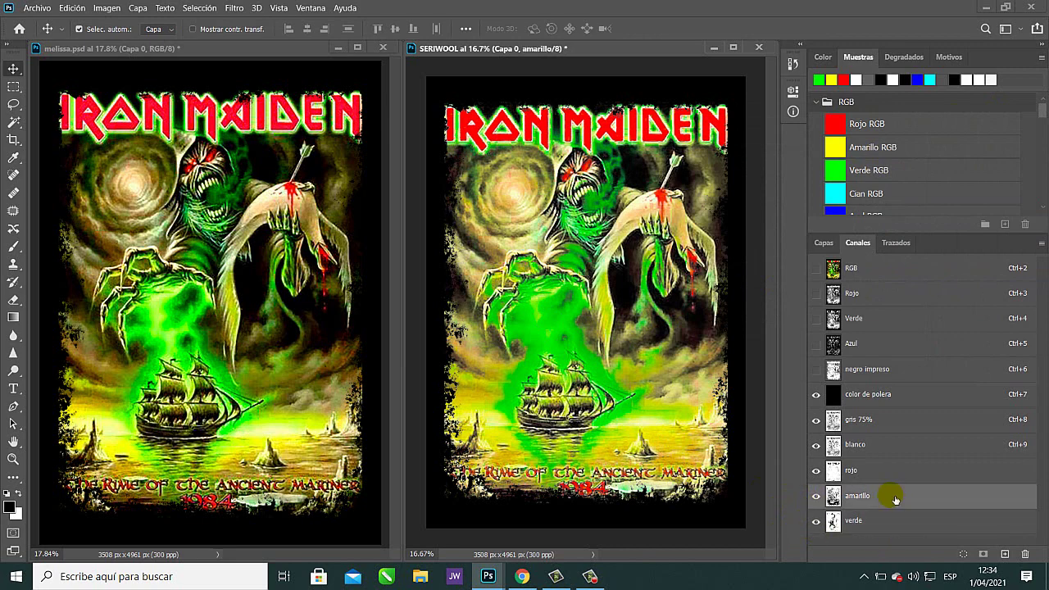
pyautogui.hotkey('ctrl', 'l')
pyautogui.moveTo(669, 126); pyautogui.dragTo(944, 144)
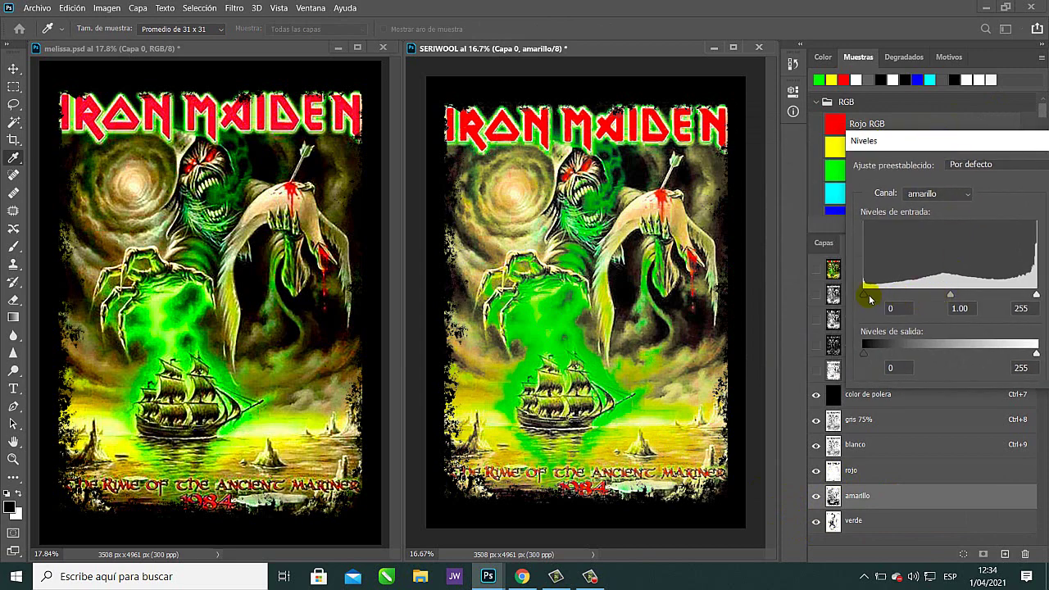
pyautogui.moveTo(871, 299); pyautogui.dragTo(894, 302)
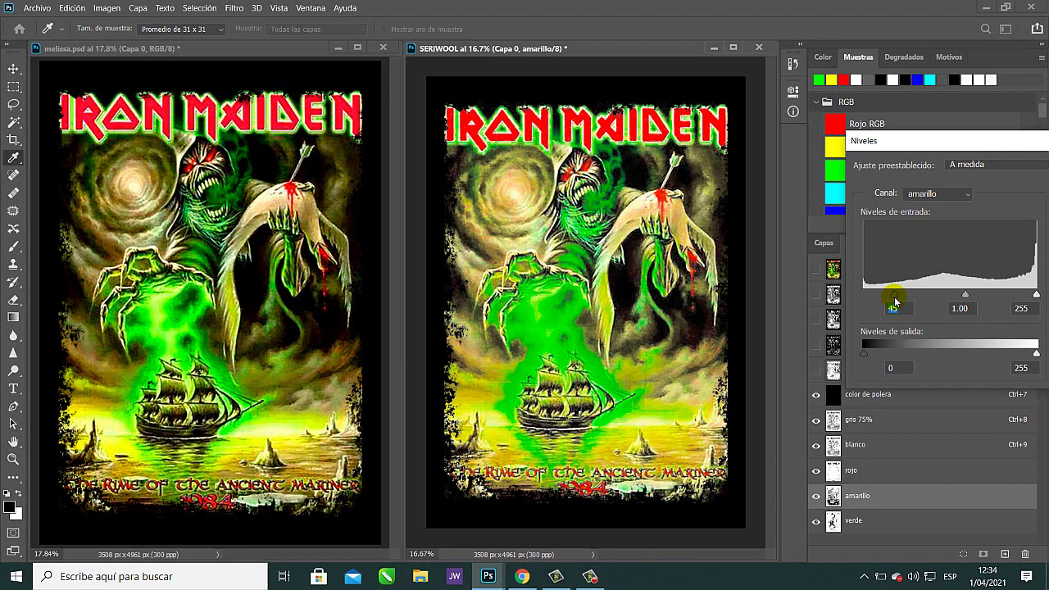
pyautogui.moveTo(939, 142); pyautogui.dragTo(632, 138)
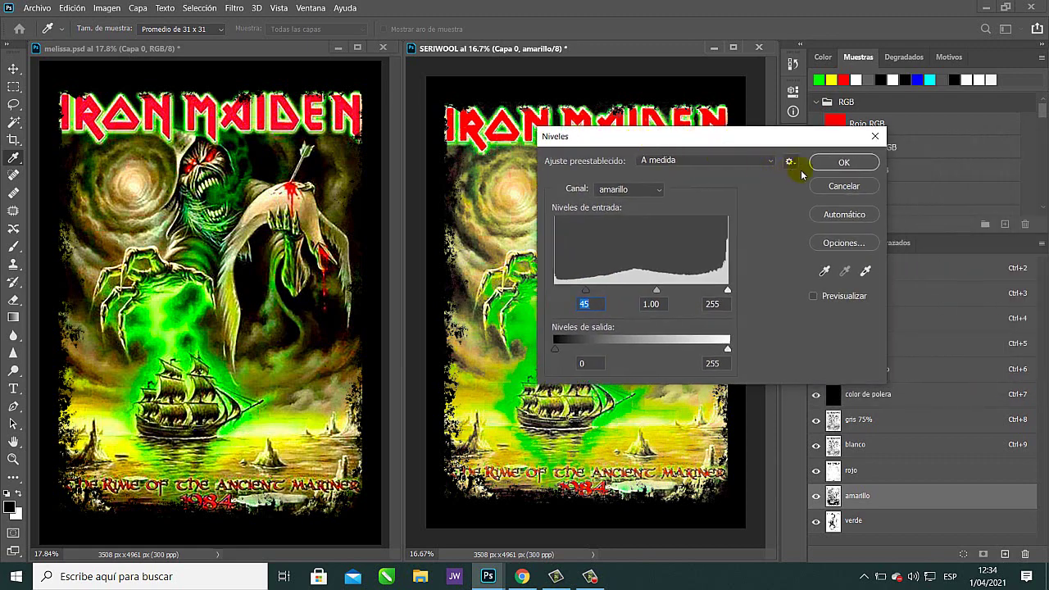
pyautogui.click(836, 162)
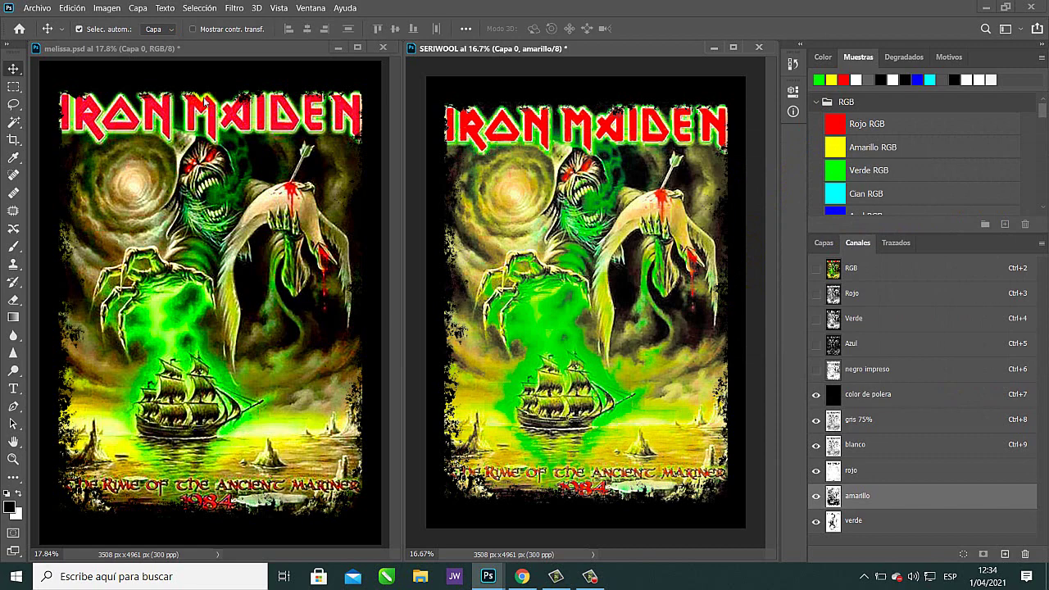
# Close melissa.psd without saving its changes and dock the SERIWOOL document window.
pyautogui.click(178, 50)
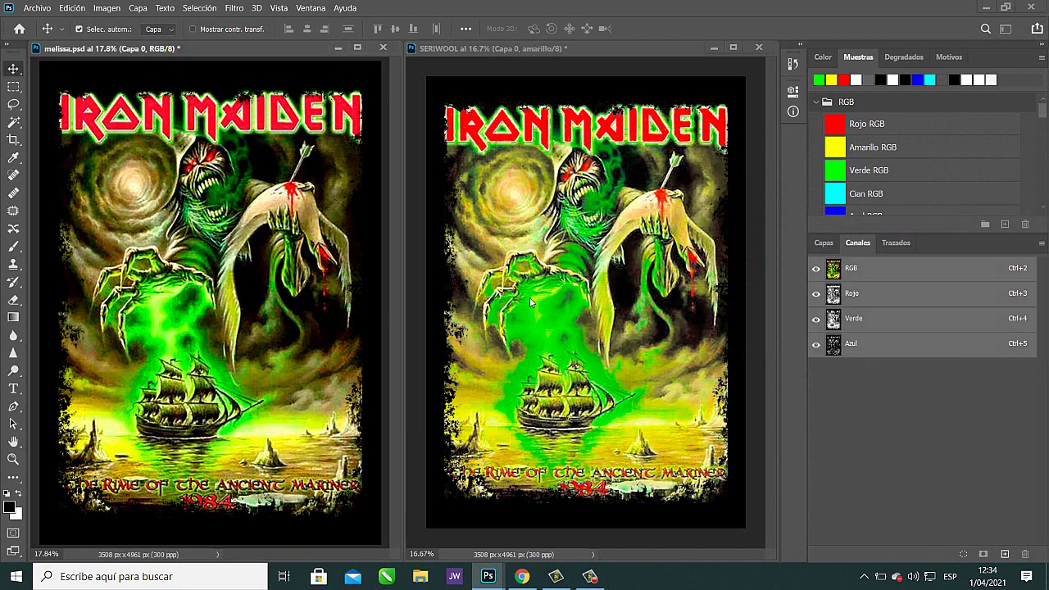
pyautogui.click(587, 49)
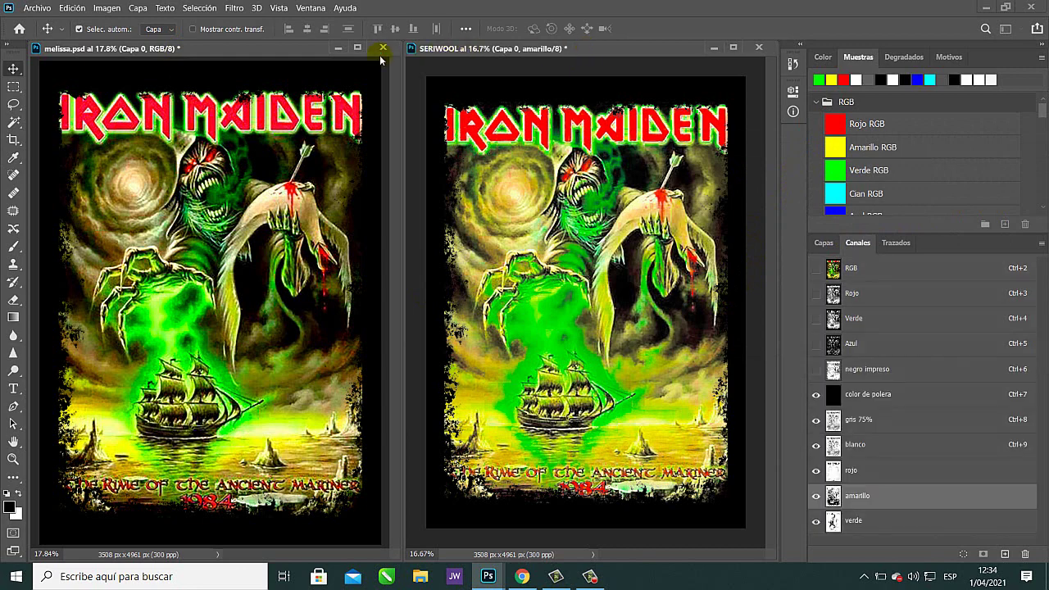
pyautogui.click(383, 48)
pyautogui.click(383, 48)
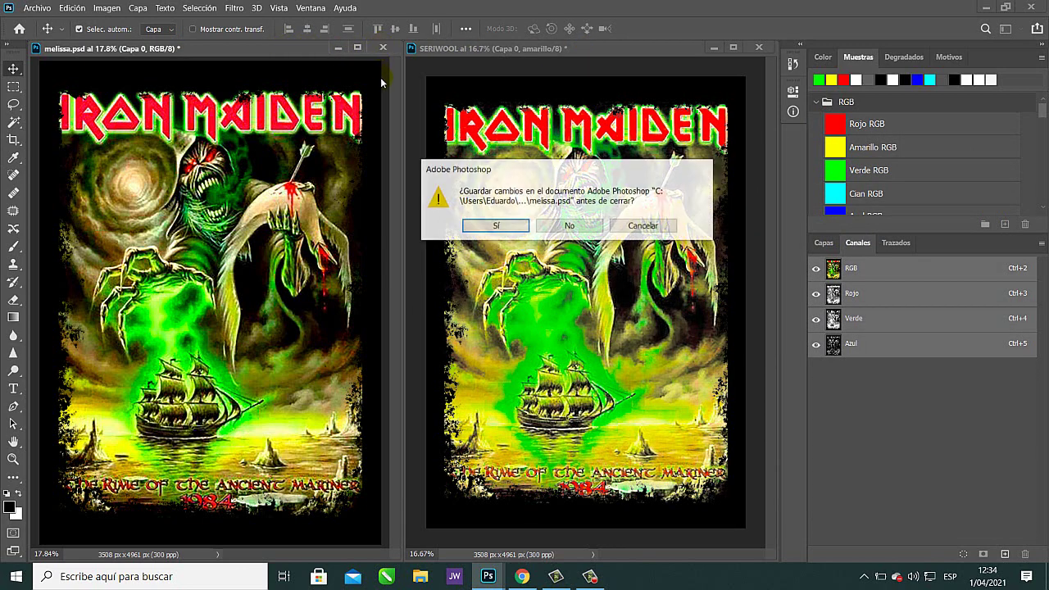
pyautogui.click(569, 225)
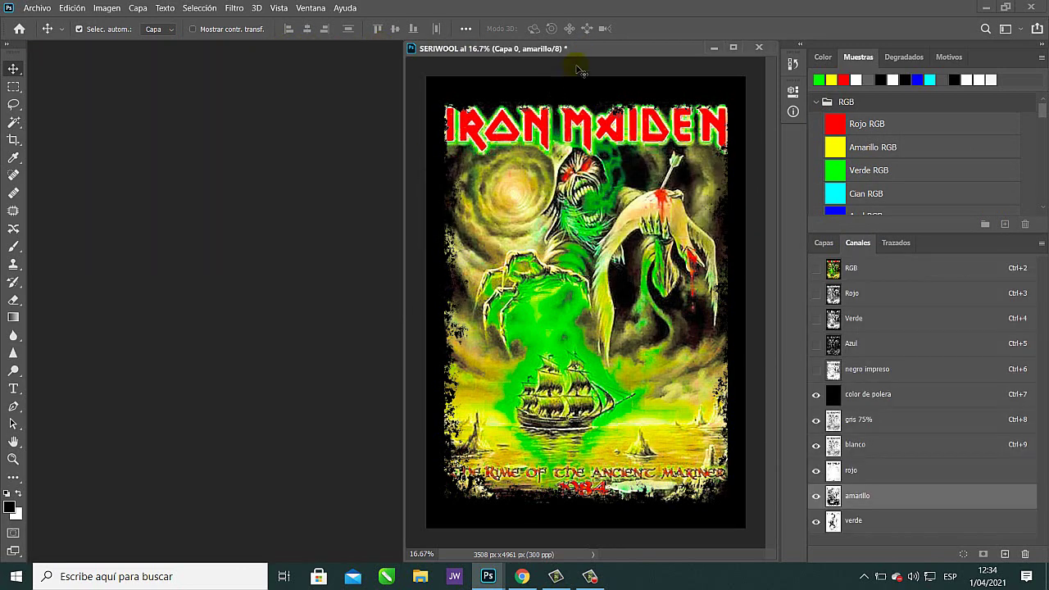
pyautogui.moveTo(592, 48); pyautogui.dragTo(408, 50)
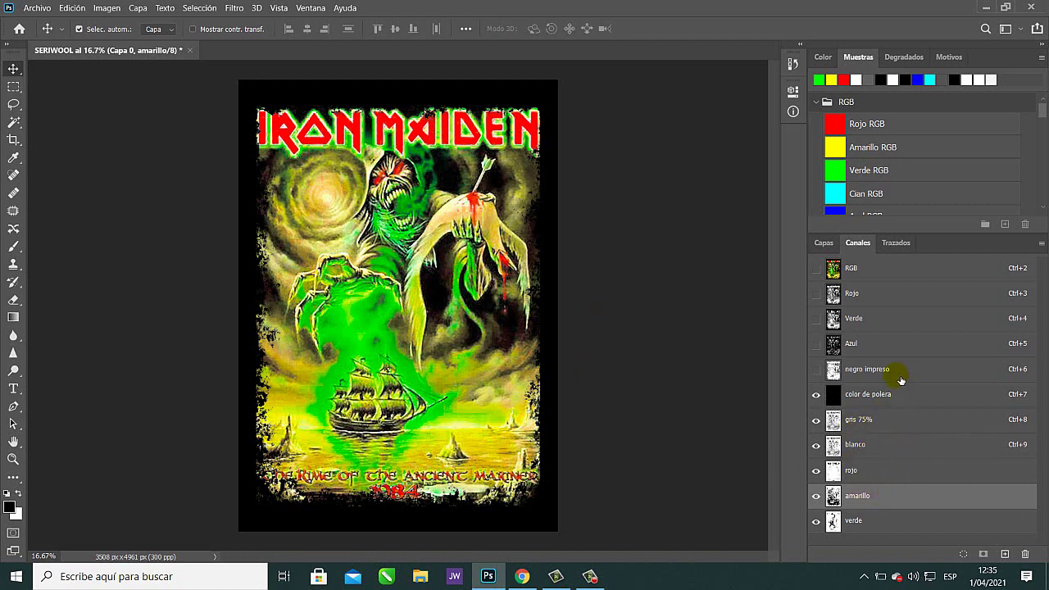
# Delete the composite RGB channels and the negro impreso channel from the SERIWOOL document.
pyautogui.click(904, 268)
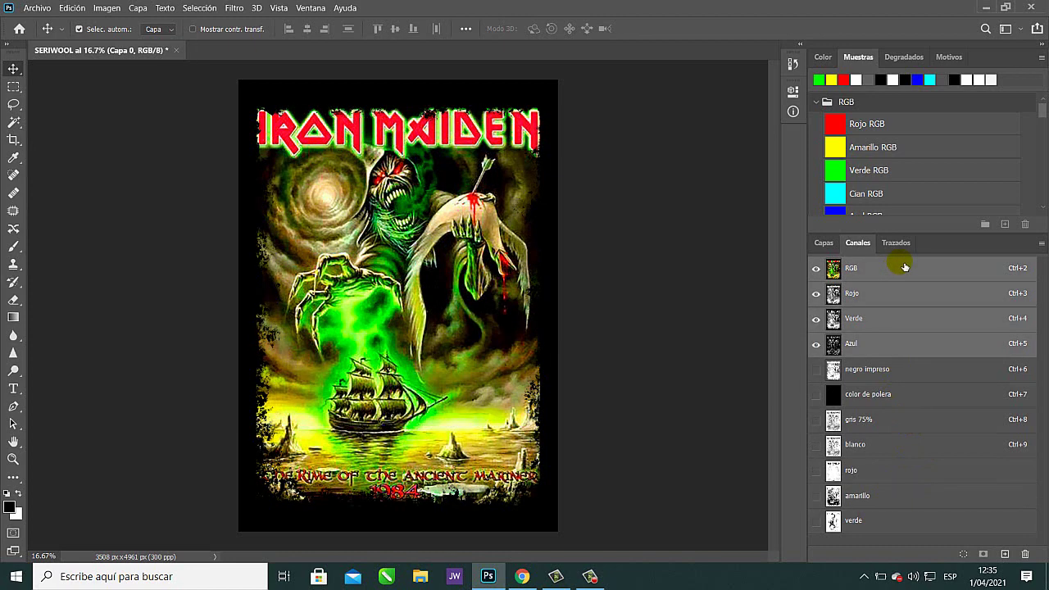
pyautogui.rightClick(901, 267)
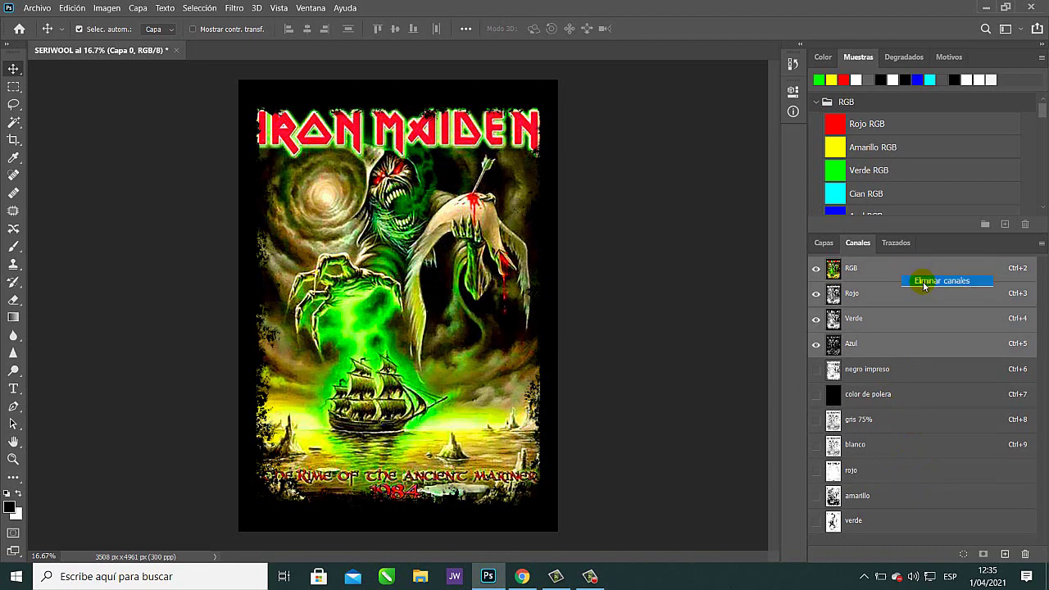
pyautogui.click(916, 283)
pyautogui.click(519, 228)
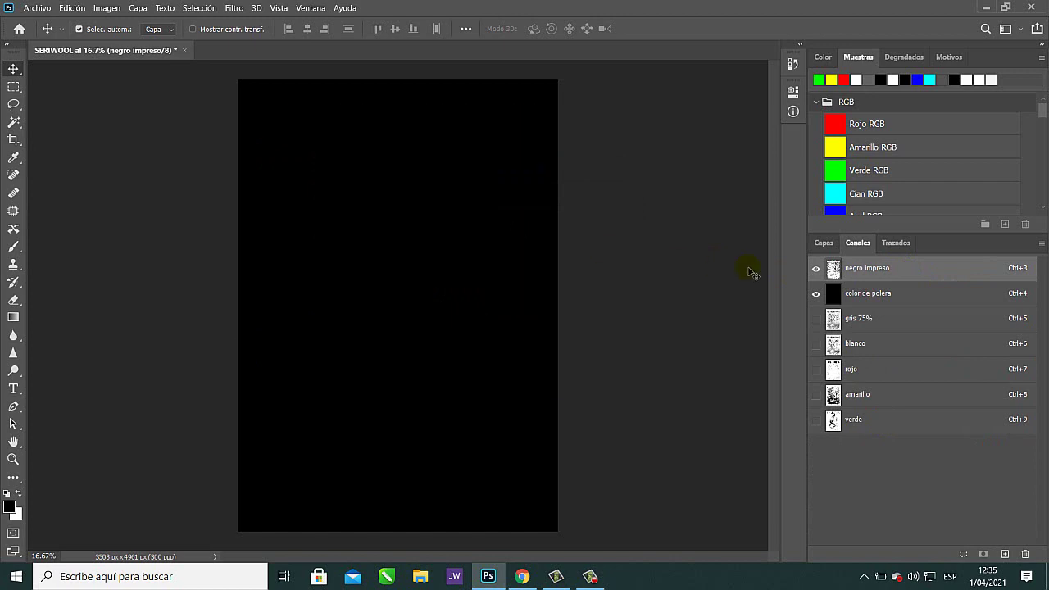
pyautogui.click(1025, 554)
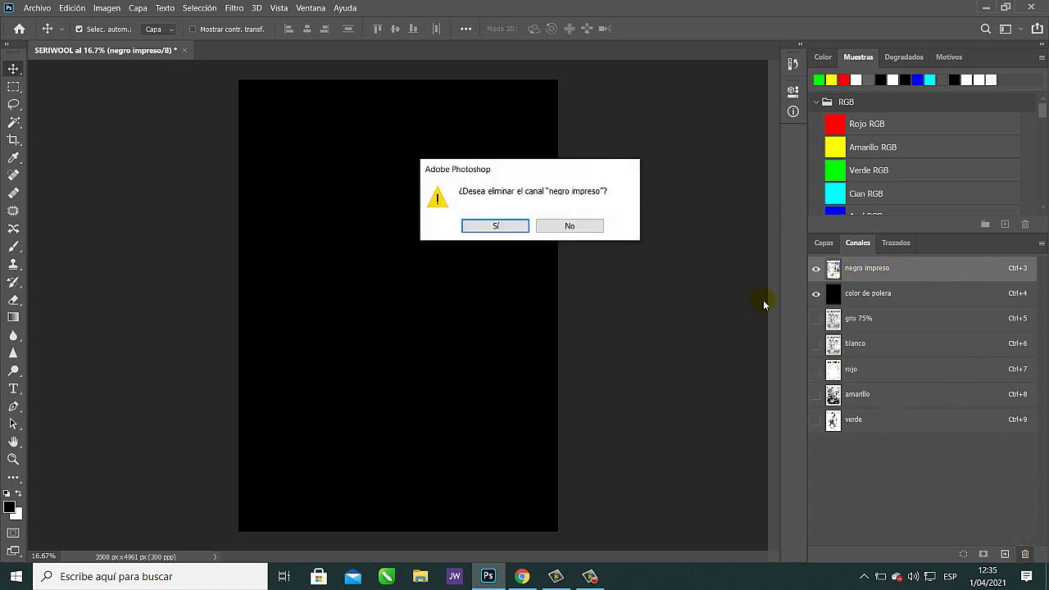
pyautogui.click(498, 225)
# Build up the print preview over color de polera by showing gris 75%, blanco, rojo, amarillo and verde one by one.
pyautogui.click(823, 242)
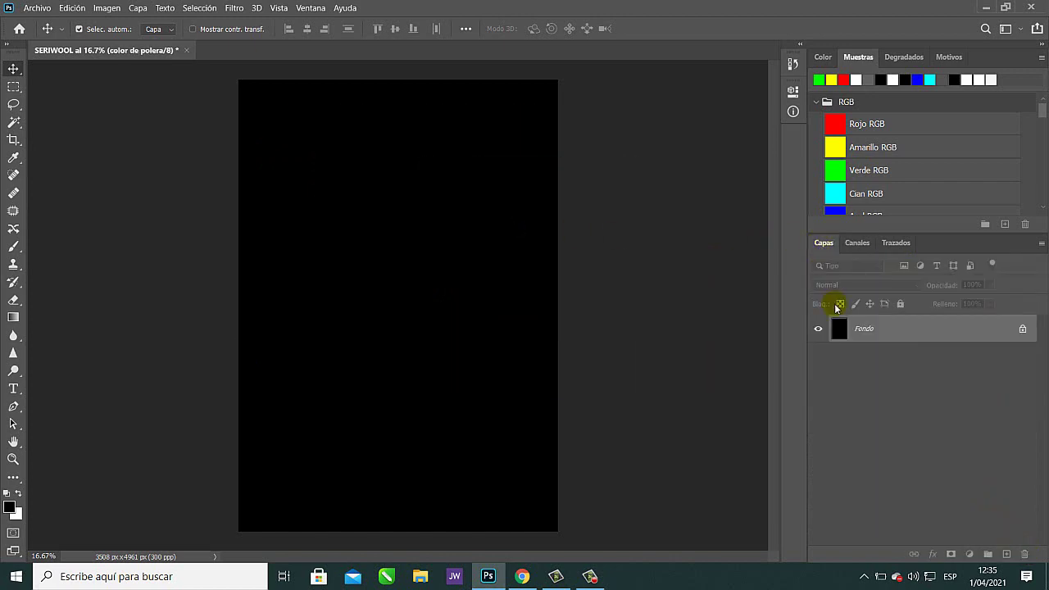
pyautogui.click(855, 244)
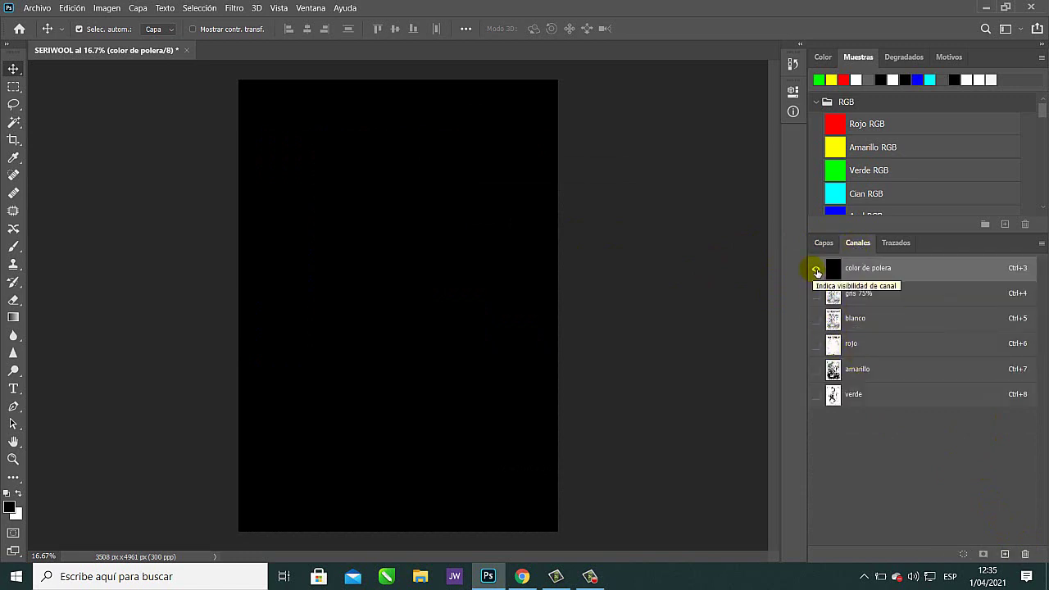
pyautogui.click(816, 294)
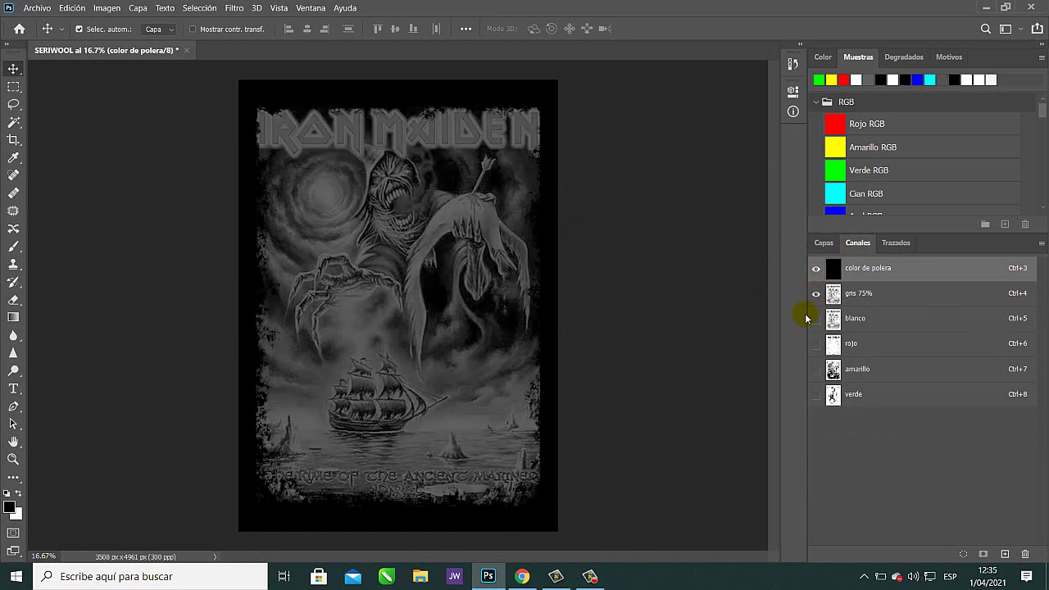
pyautogui.click(816, 319)
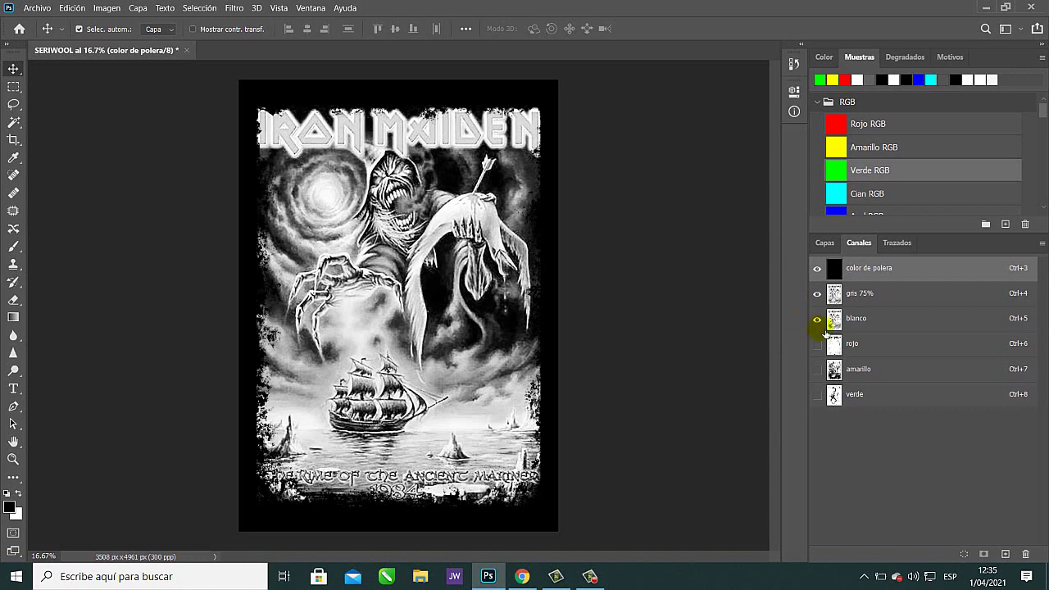
pyautogui.click(817, 345)
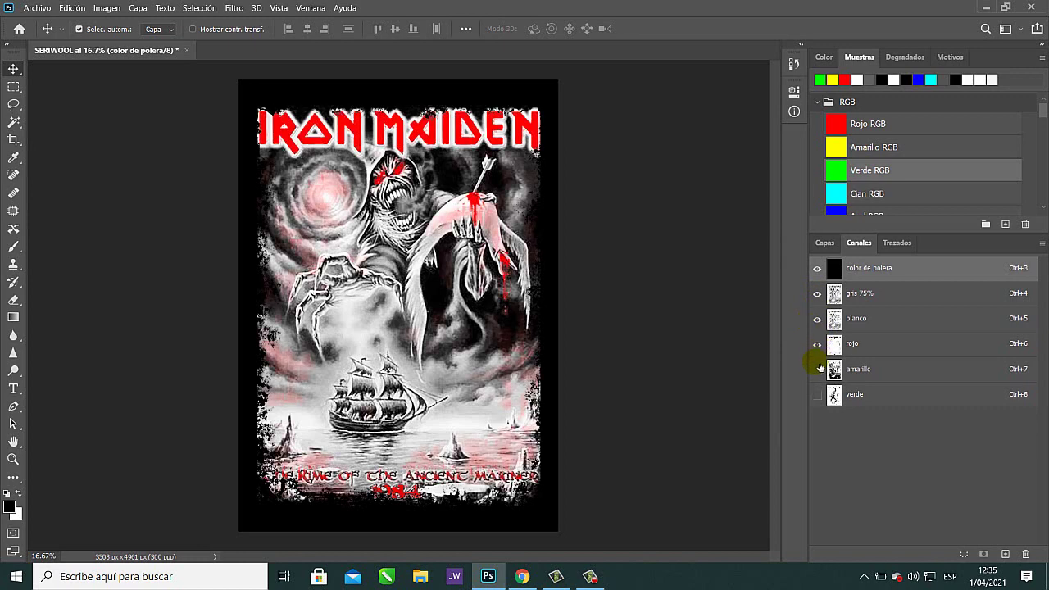
pyautogui.click(817, 370)
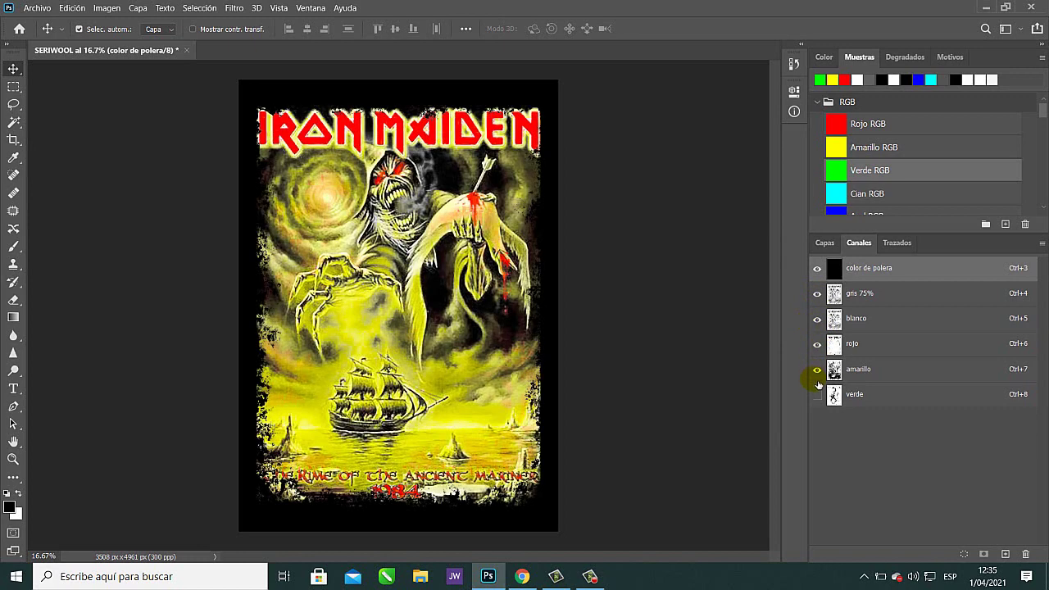
pyautogui.click(818, 397)
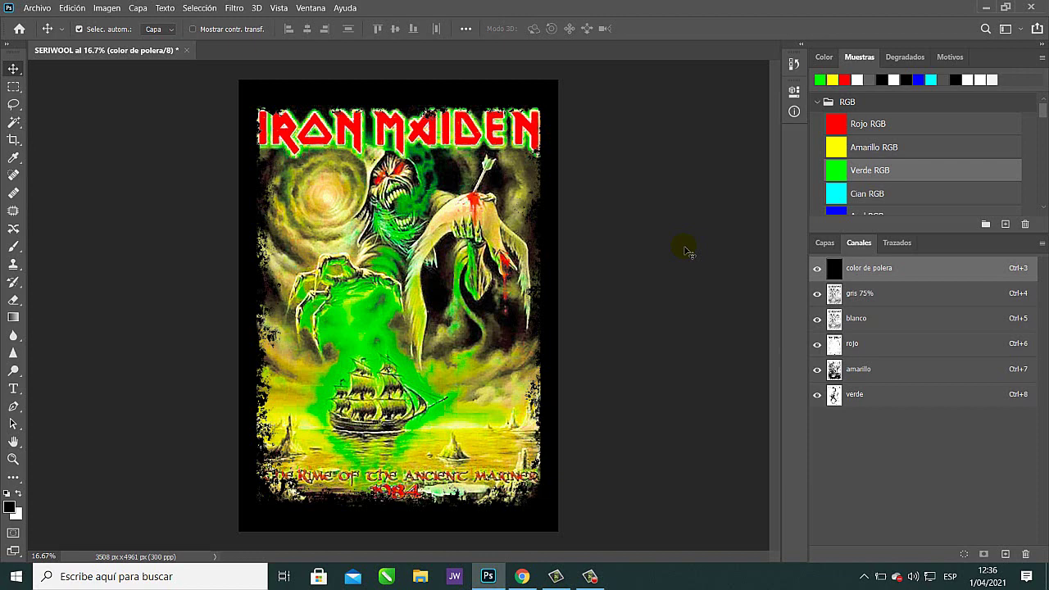
# Hide the shirt colour and view gris 75% alone, combined with blanco and rojo, and rojo alone.
pyautogui.click(818, 268)
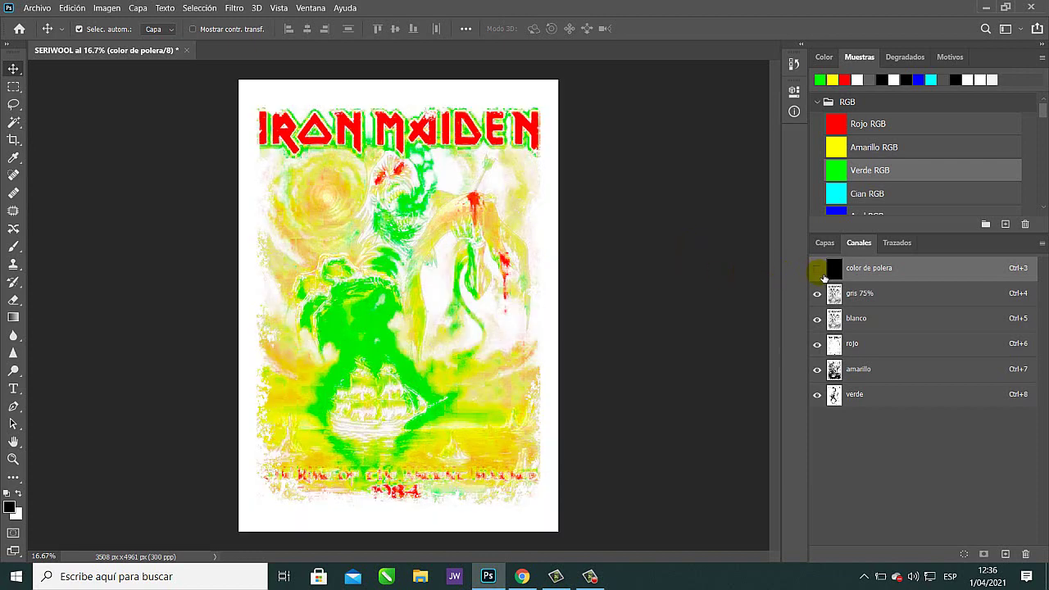
pyautogui.click(858, 295)
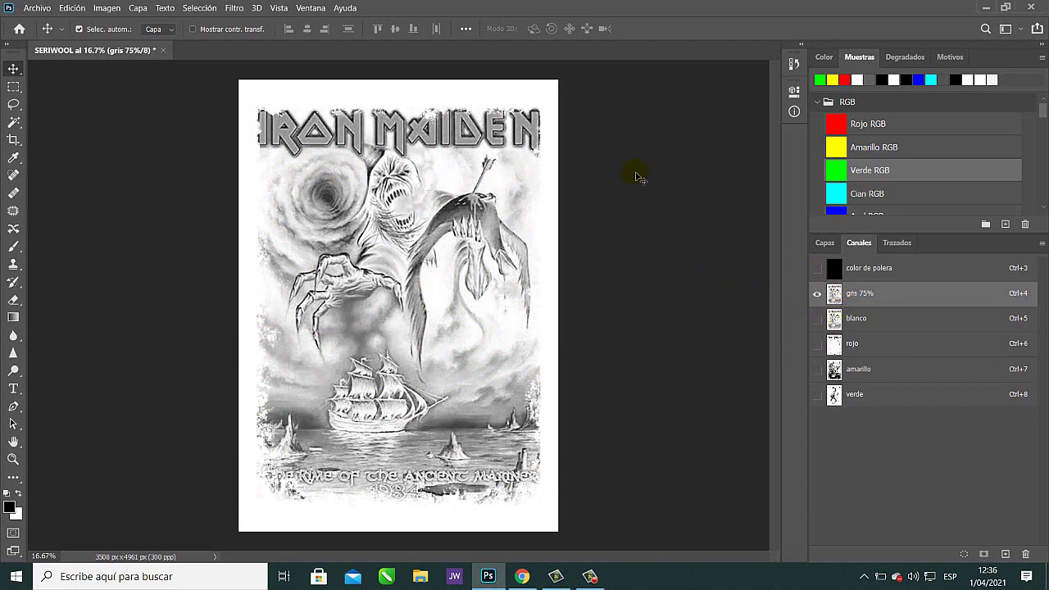
pyautogui.click(817, 318)
pyautogui.click(817, 343)
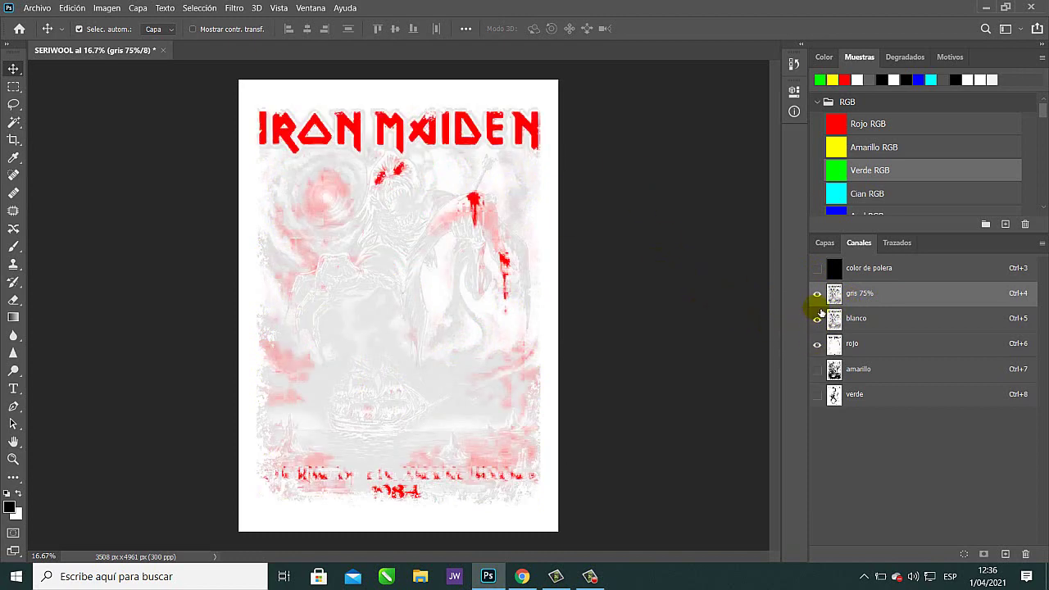
pyautogui.click(818, 318)
pyautogui.click(818, 293)
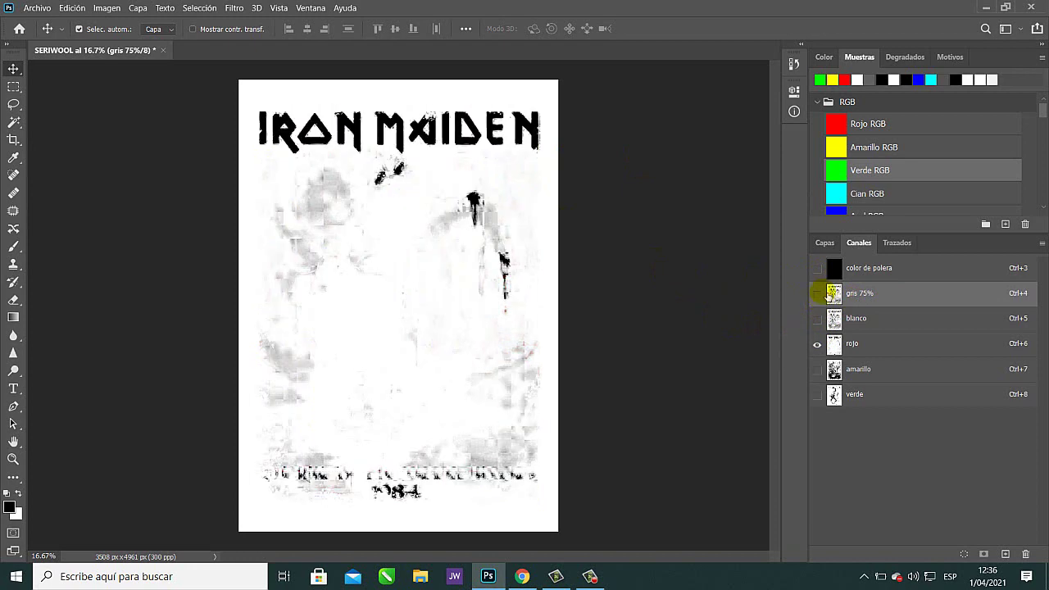
# Show color de polera again and view each ink channel from gris 75% to verde separately over it.
pyautogui.click(818, 268)
pyautogui.click(818, 343)
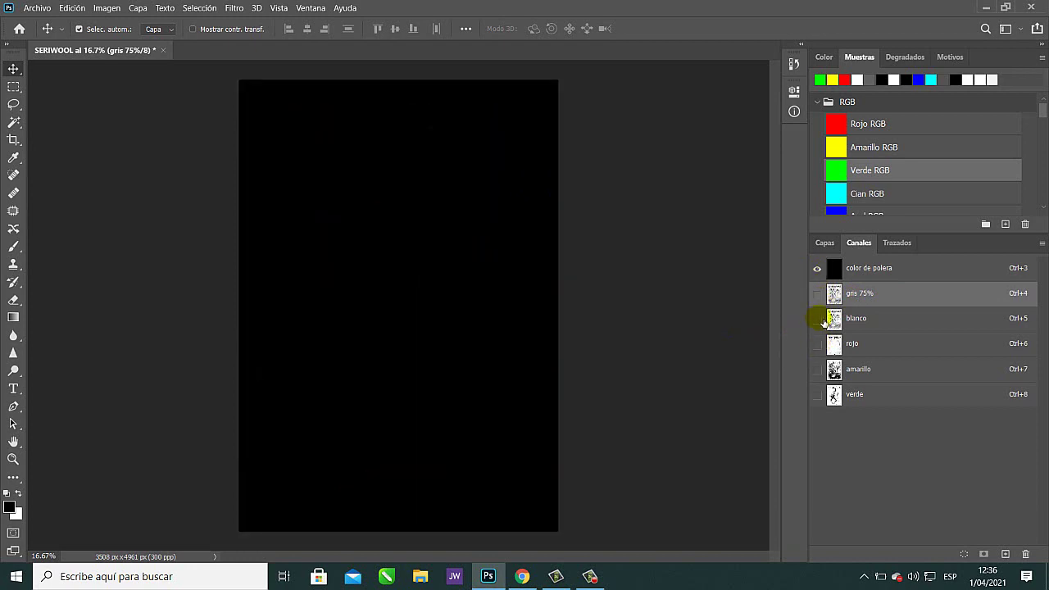
pyautogui.click(817, 292)
pyautogui.click(817, 293)
pyautogui.click(818, 318)
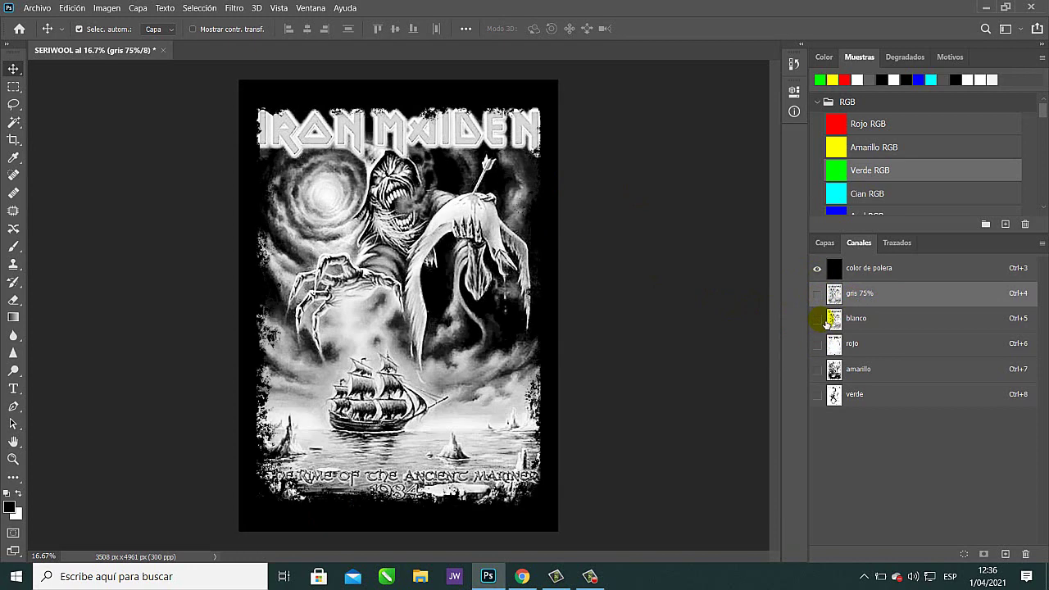
pyautogui.click(818, 318)
pyautogui.click(817, 343)
pyautogui.click(817, 344)
pyautogui.click(817, 369)
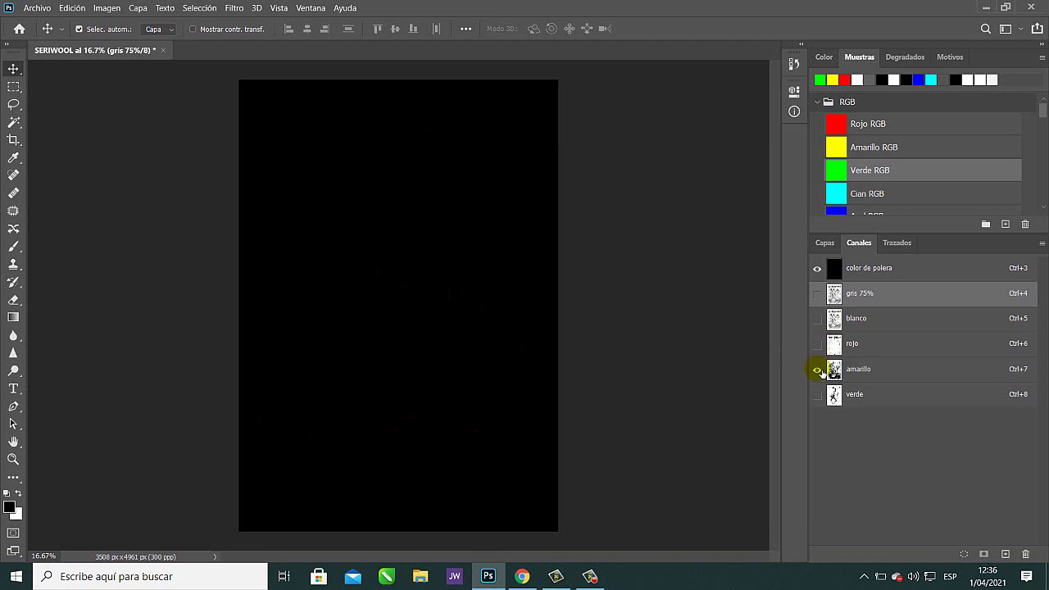
pyautogui.click(817, 369)
pyautogui.click(818, 394)
pyautogui.click(818, 394)
# Make all five ink channels visible and select gris 75%, blanco, rojo, amarillo and verde together.
pyautogui.moveTo(816, 292); pyautogui.dragTo(816, 399)
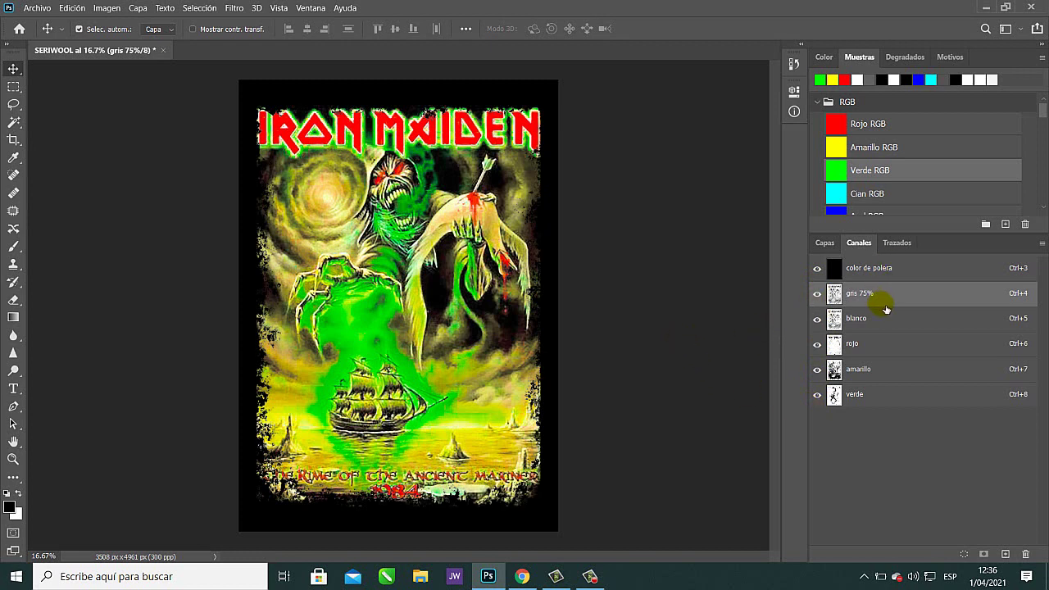
pyautogui.keyDown('shift'); pyautogui.click(906, 321); pyautogui.keyUp('shift')
pyautogui.keyDown('shift'); pyautogui.click(895, 346); pyautogui.keyUp('shift')
pyautogui.keyDown('shift'); pyautogui.click(912, 369); pyautogui.keyUp('shift')
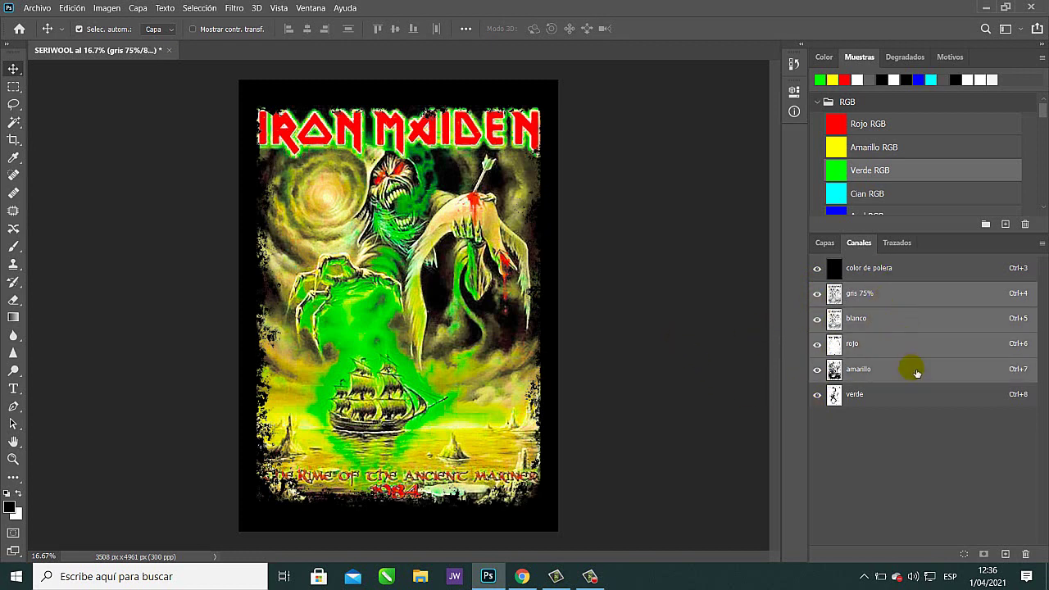
pyautogui.keyDown('shift'); pyautogui.click(916, 397); pyautogui.keyUp('shift')
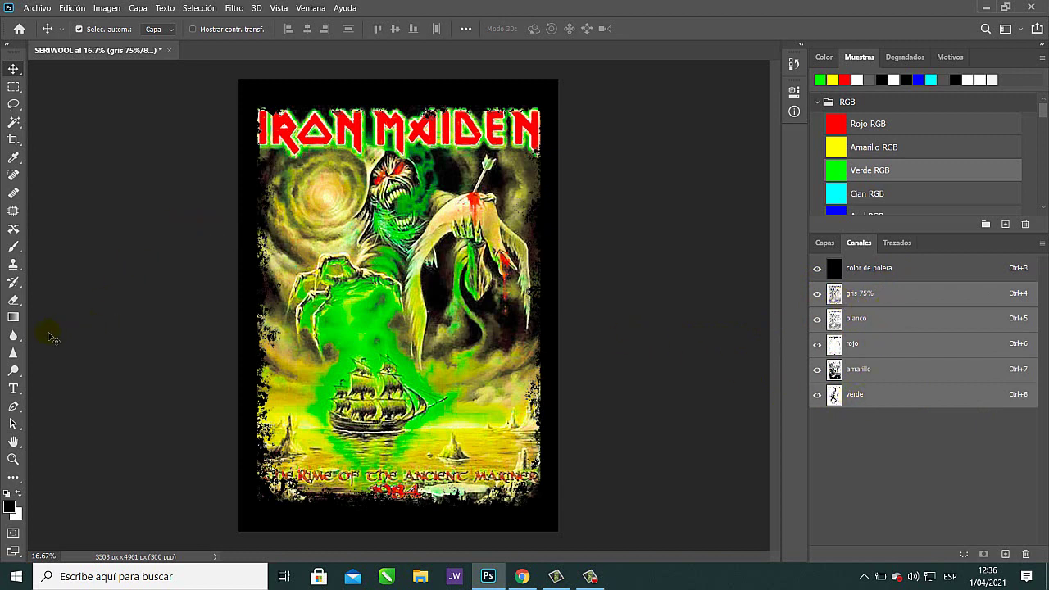
# Add a 24 pt "+" text registration mark above the start of the IRON MAIDEN title on the selected ink channels.
pyautogui.click(14, 390)
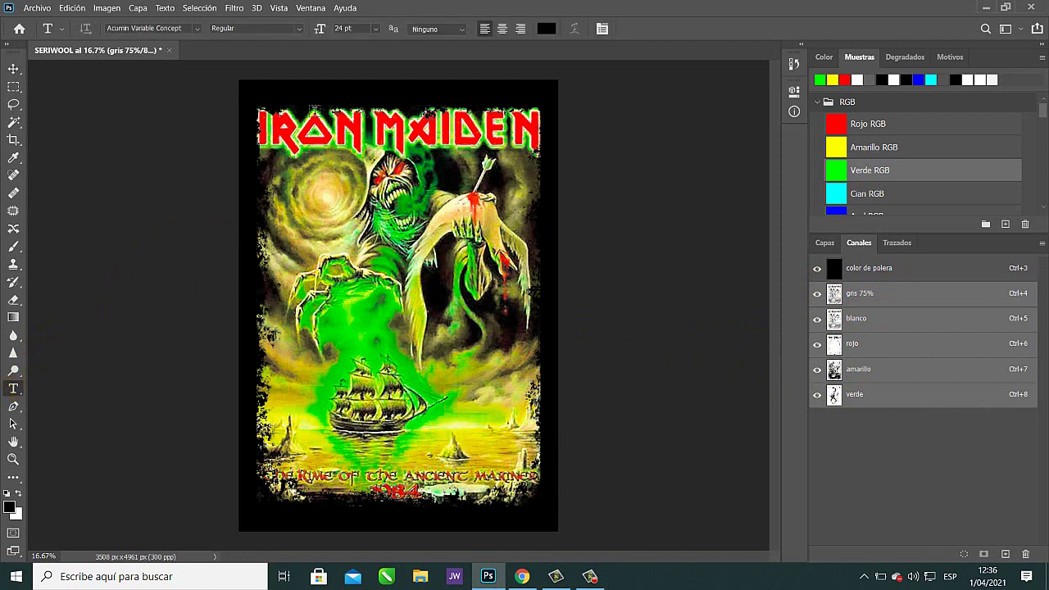
pyautogui.click(280, 99)
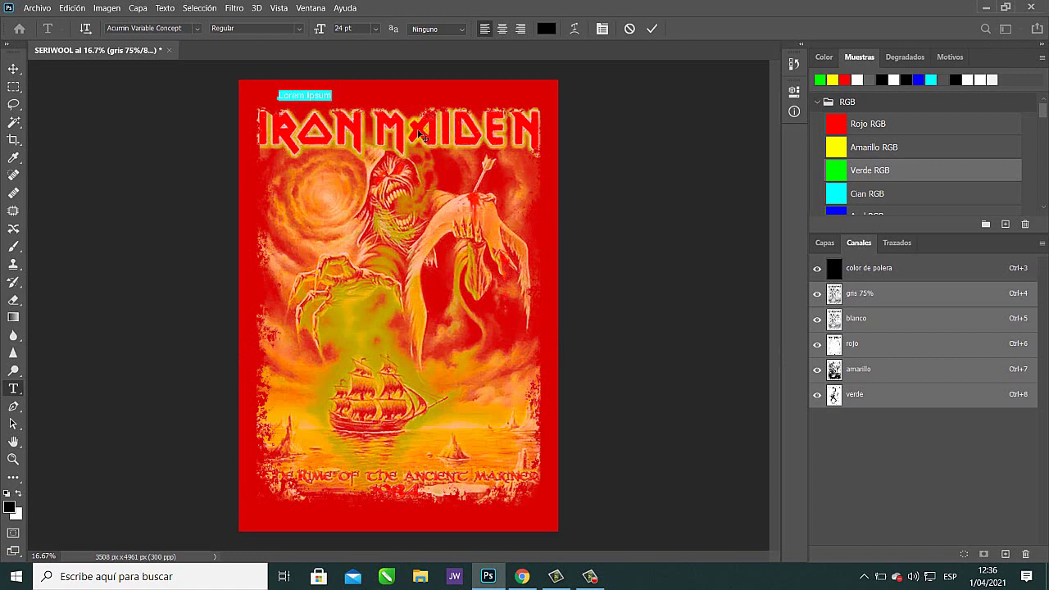
pyautogui.press('BackSpace')
pyautogui.click(871, 433)
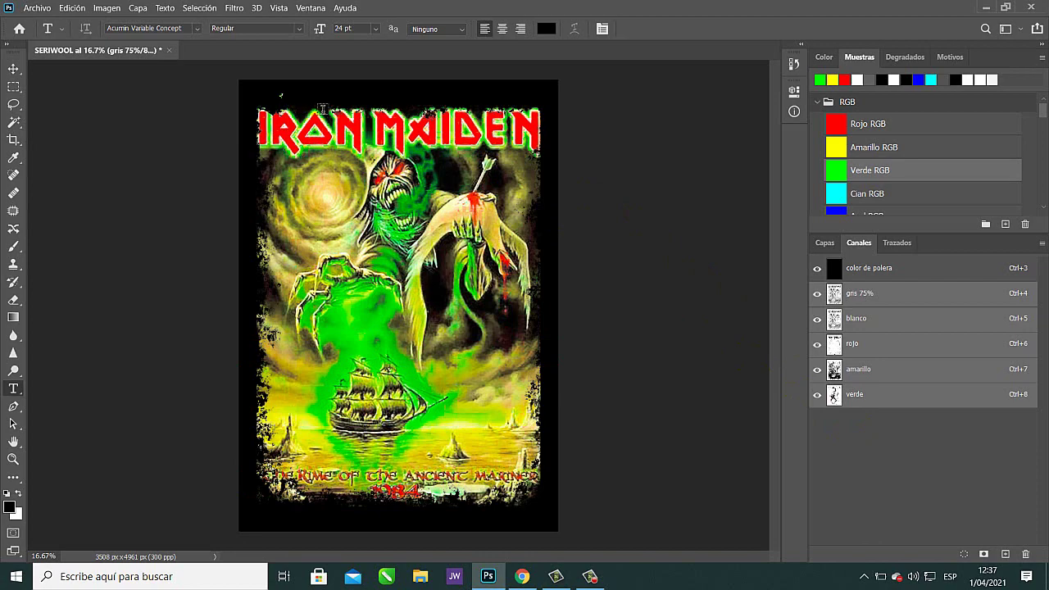
pyautogui.scroll(6, 321, 107)
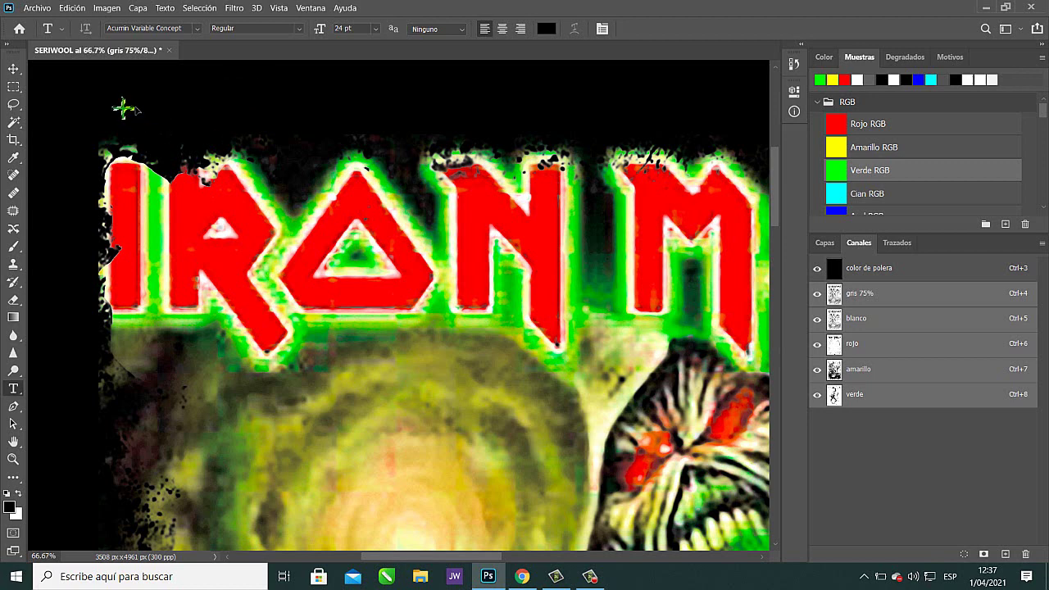
pyautogui.hotkey('ctrl', '-')
pyautogui.hotkey('ctrl', '-')
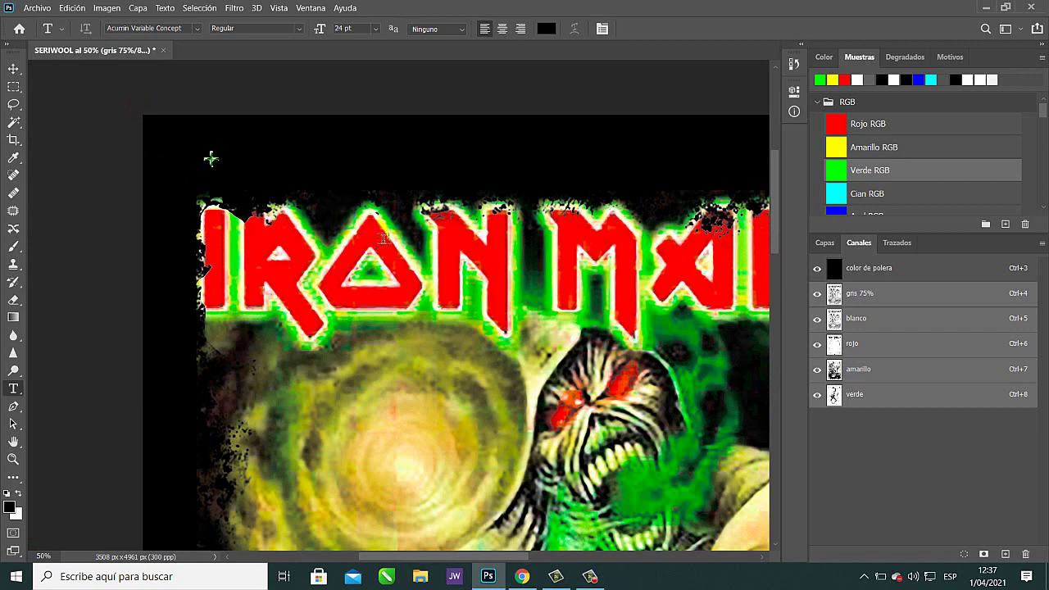
pyautogui.hotkey('ctrl', '0')
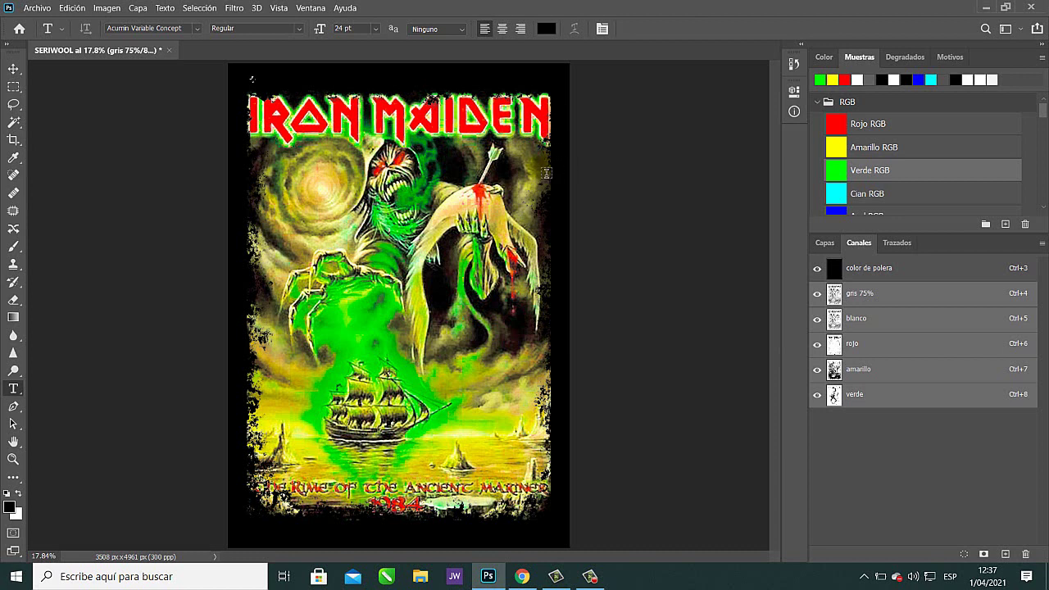
# Duplicate the registration cross to the remaining three corners around the artwork.
pyautogui.click(13, 69)
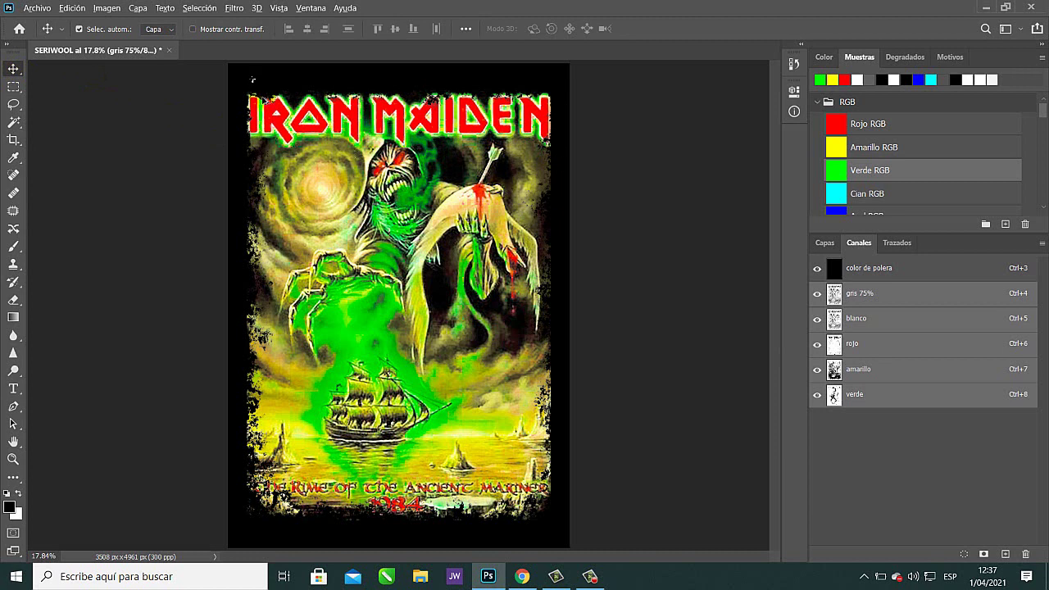
pyautogui.moveTo(255, 83); pyautogui.dragTo(267, 540)
pyautogui.press('ctrl')
# Hide all inks and check the registration crosses in each ink channel, one at a time, over color de polera.
pyautogui.click(817, 293)
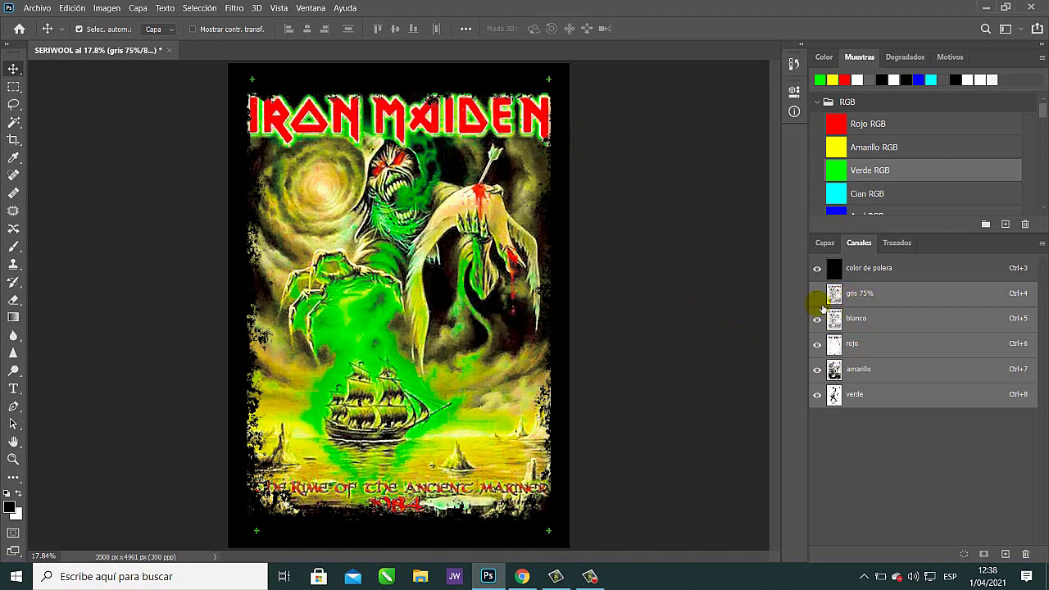
pyautogui.moveTo(817, 318); pyautogui.dragTo(819, 418)
pyautogui.click(817, 293)
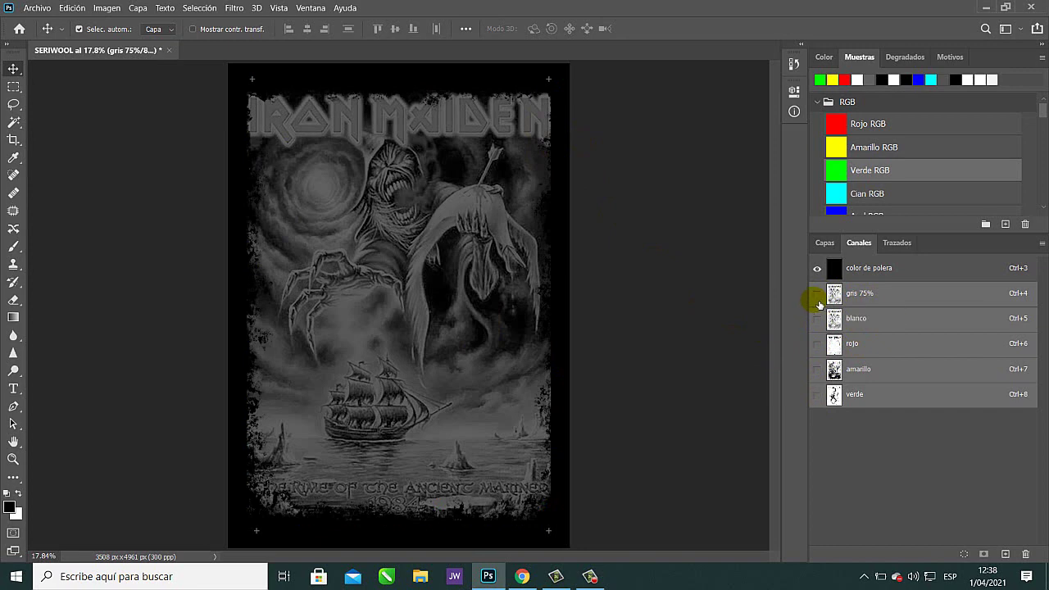
pyautogui.click(818, 293)
pyautogui.click(818, 319)
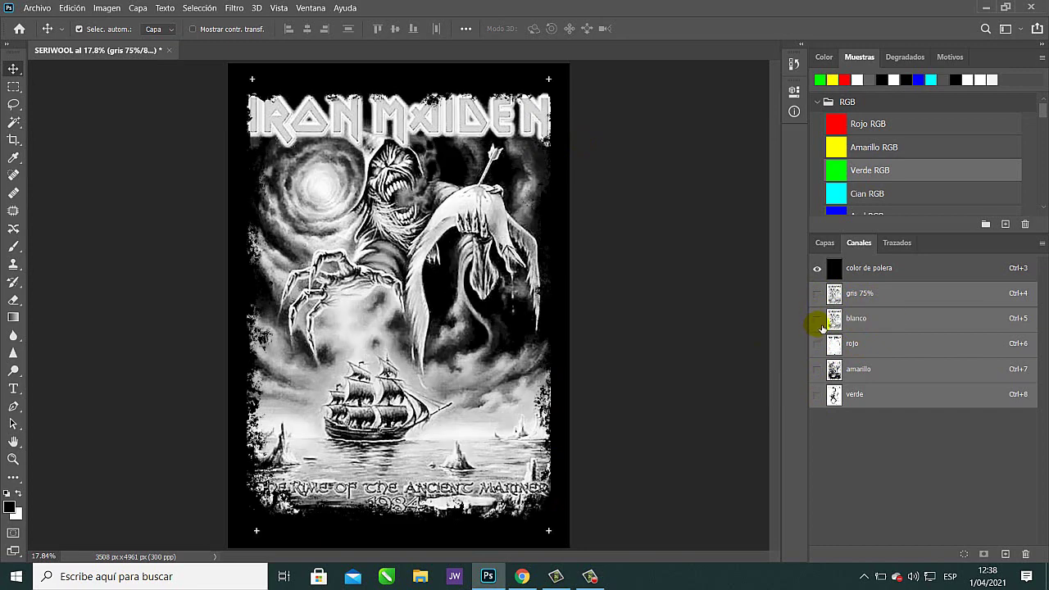
pyautogui.click(819, 321)
pyautogui.click(817, 345)
pyautogui.click(817, 344)
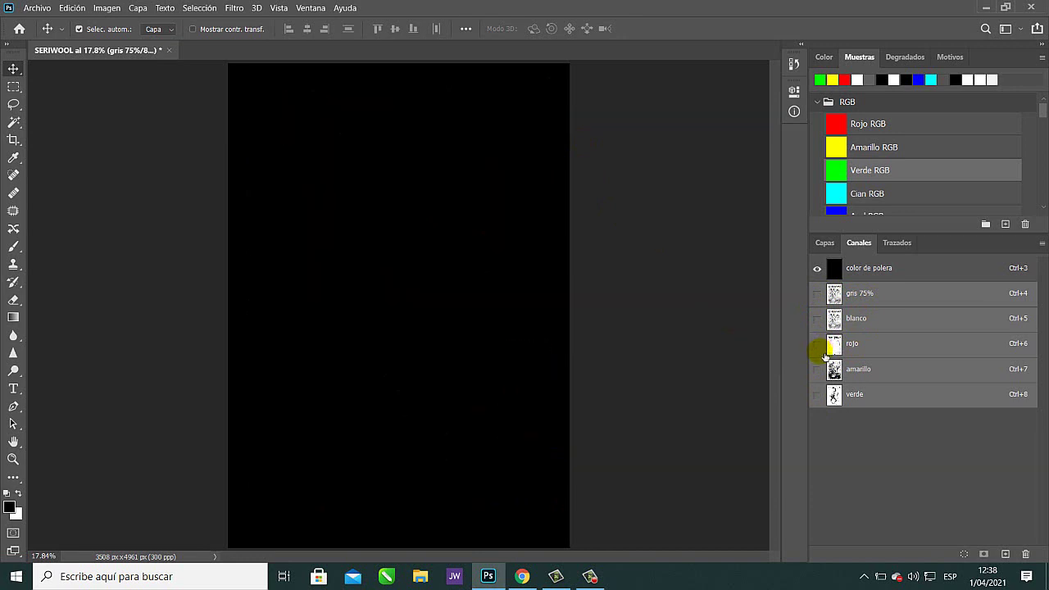
pyautogui.click(817, 370)
pyautogui.click(817, 370)
pyautogui.click(818, 395)
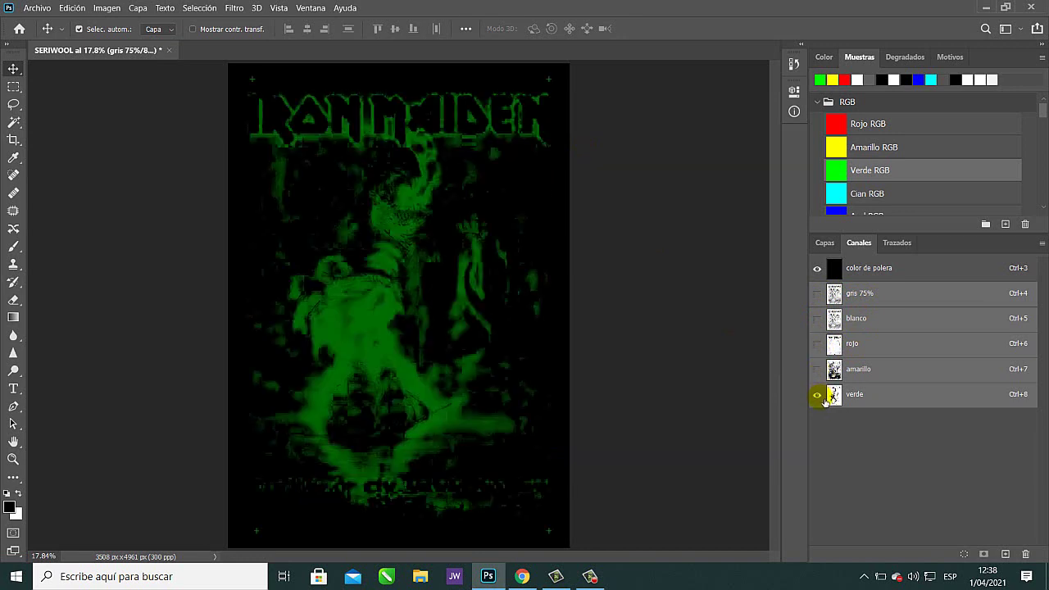
pyautogui.click(817, 395)
# Hide color de polera and inspect gris 75%, blanco, rojo, amarillo and verde individually as greyscale plates with their registration crosses.
pyautogui.click(818, 294)
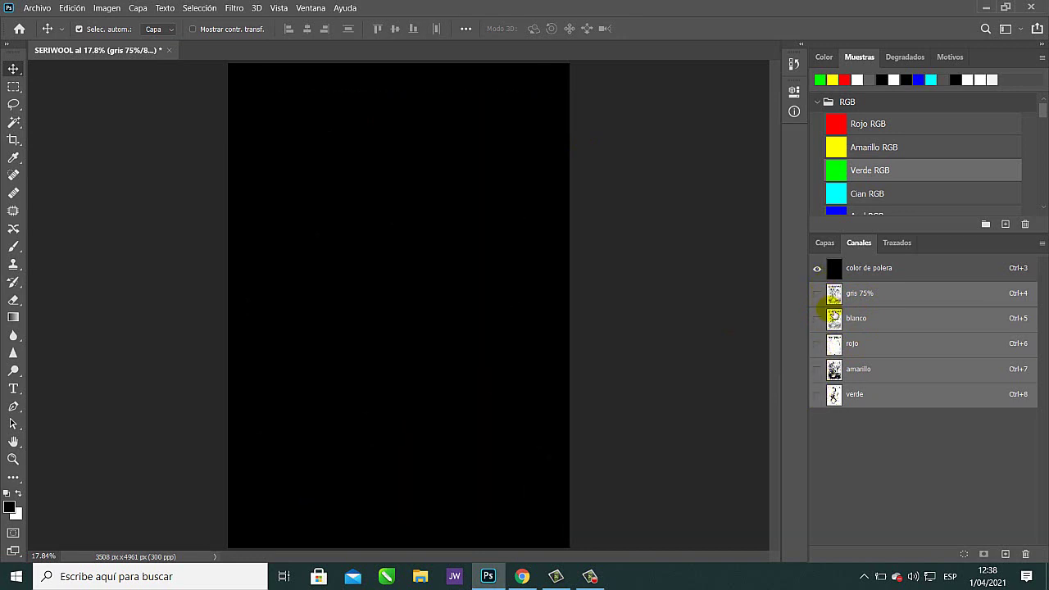
pyautogui.click(817, 268)
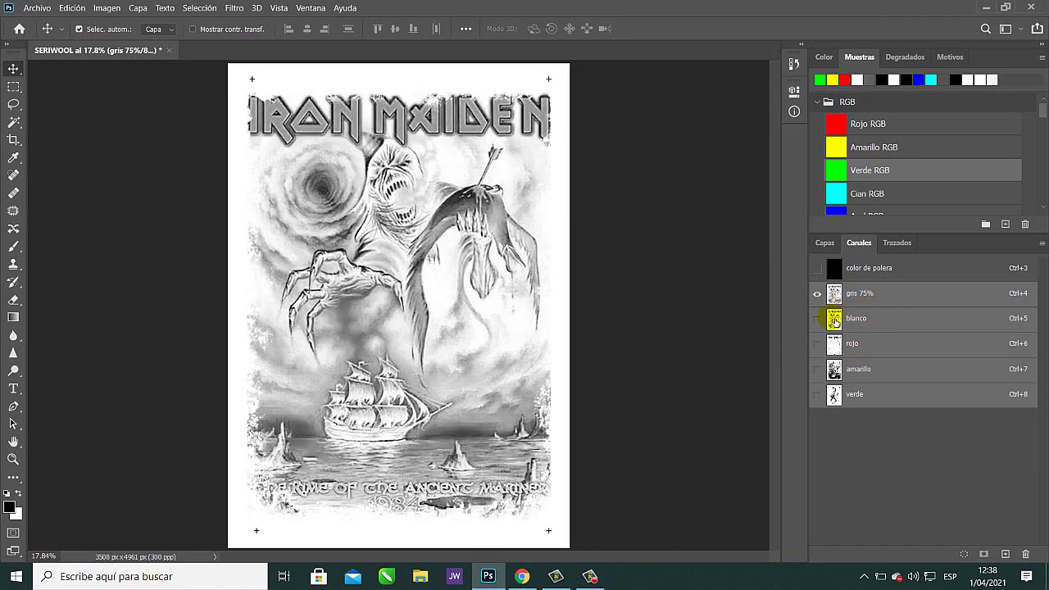
pyautogui.click(817, 318)
pyautogui.click(817, 294)
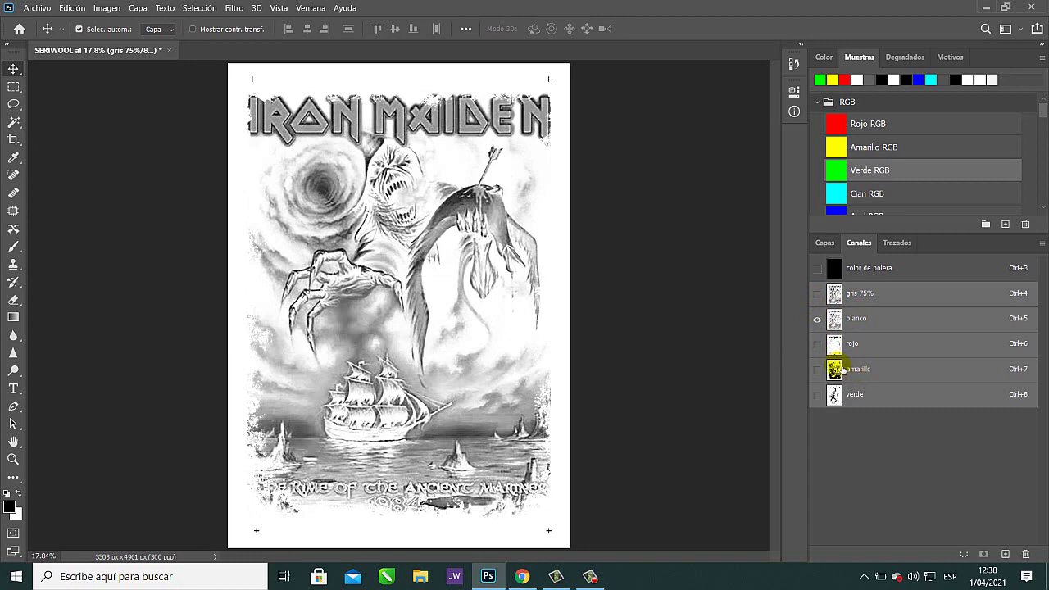
pyautogui.click(817, 344)
pyautogui.click(817, 318)
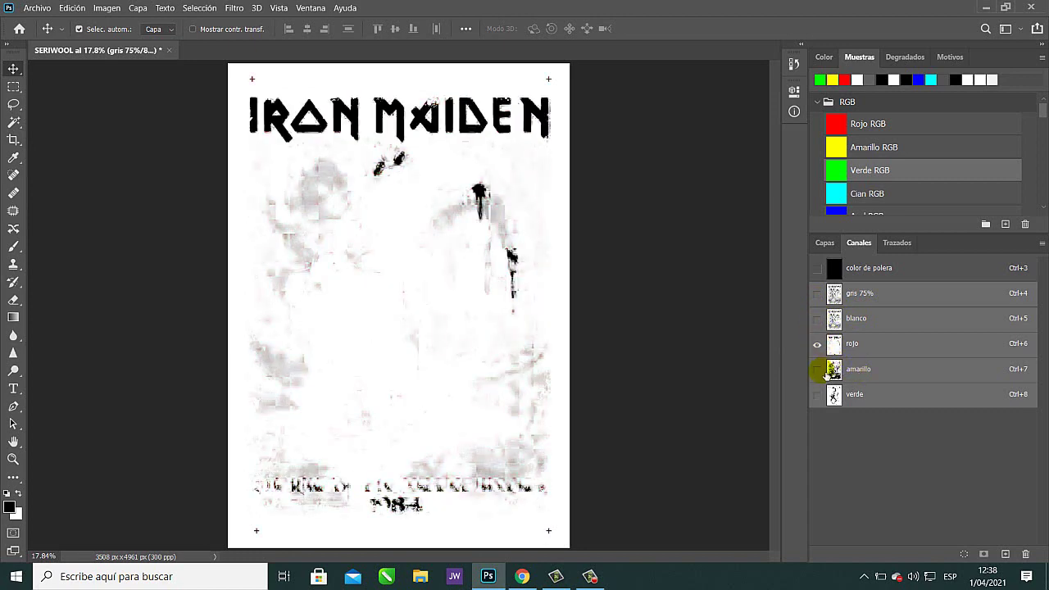
pyautogui.click(818, 369)
pyautogui.click(817, 343)
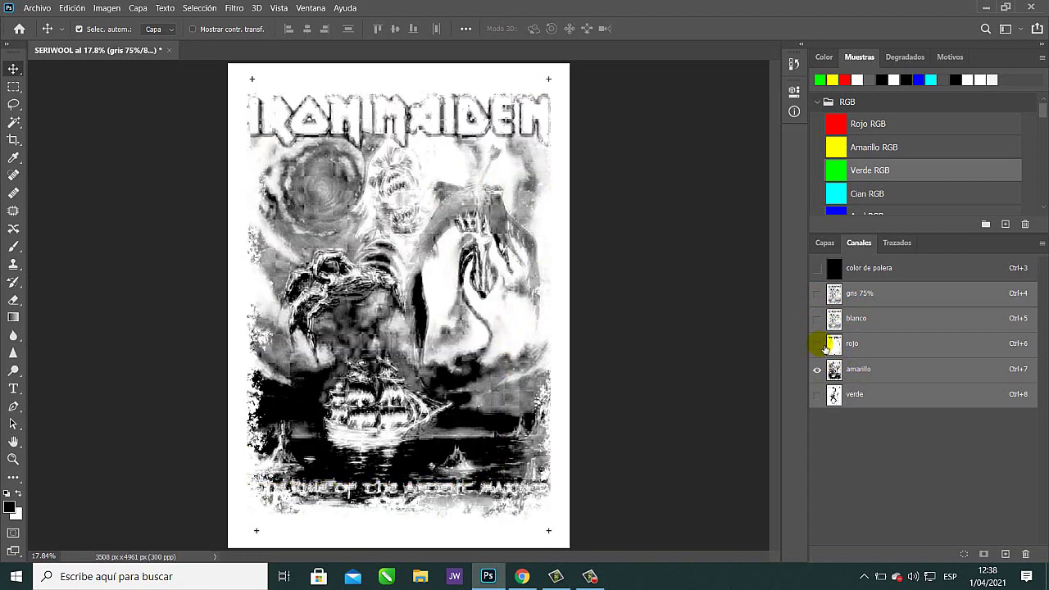
pyautogui.click(817, 394)
pyautogui.click(817, 369)
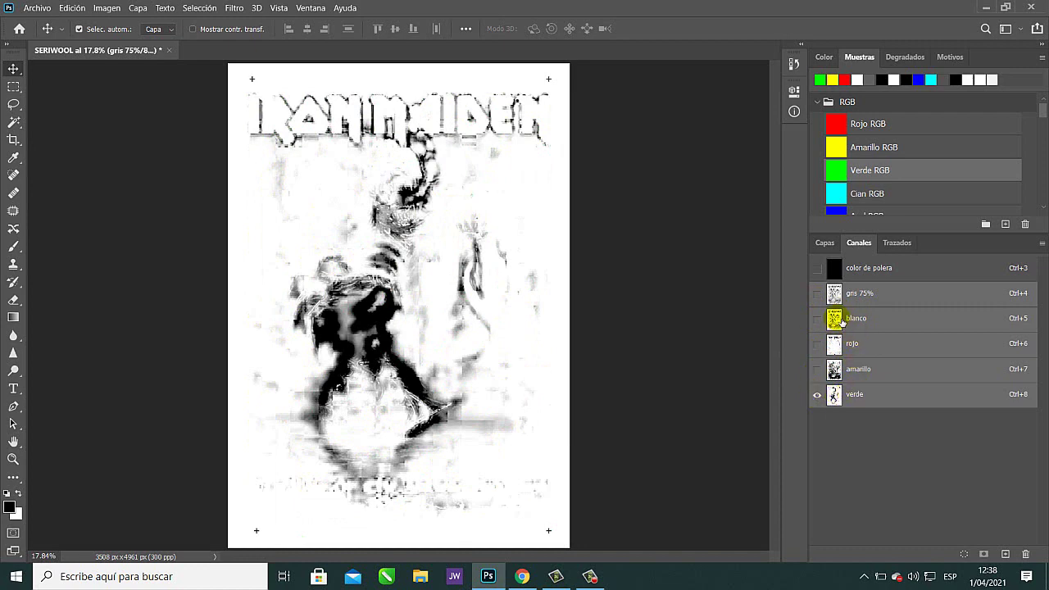
# Preview all channels over color de polera, view the inks without it, and isolate the gris 75% plate.
pyautogui.moveTo(817, 268); pyautogui.dragTo(814, 397)
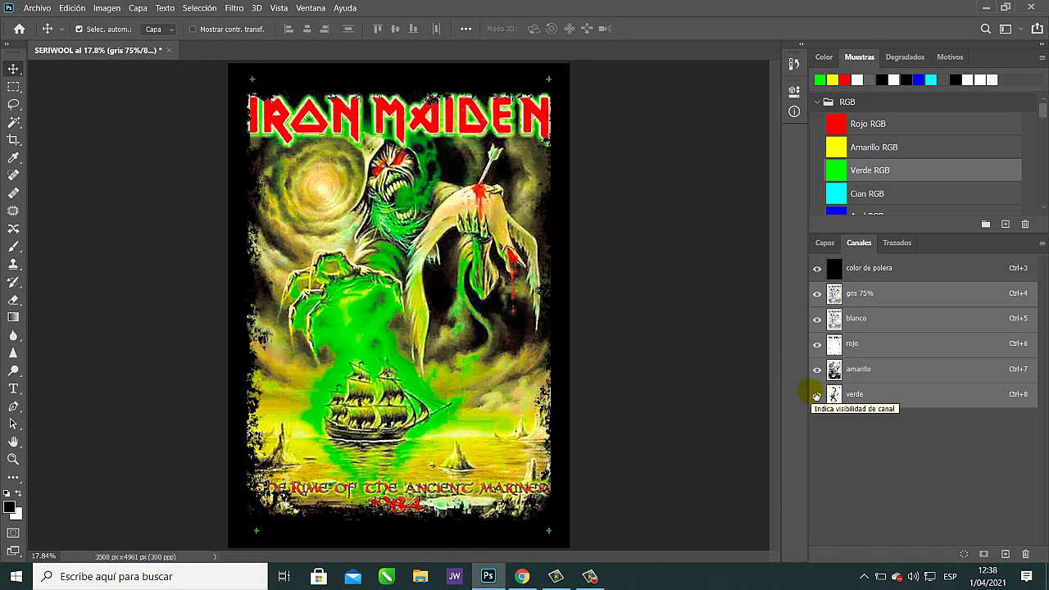
pyautogui.click(819, 270)
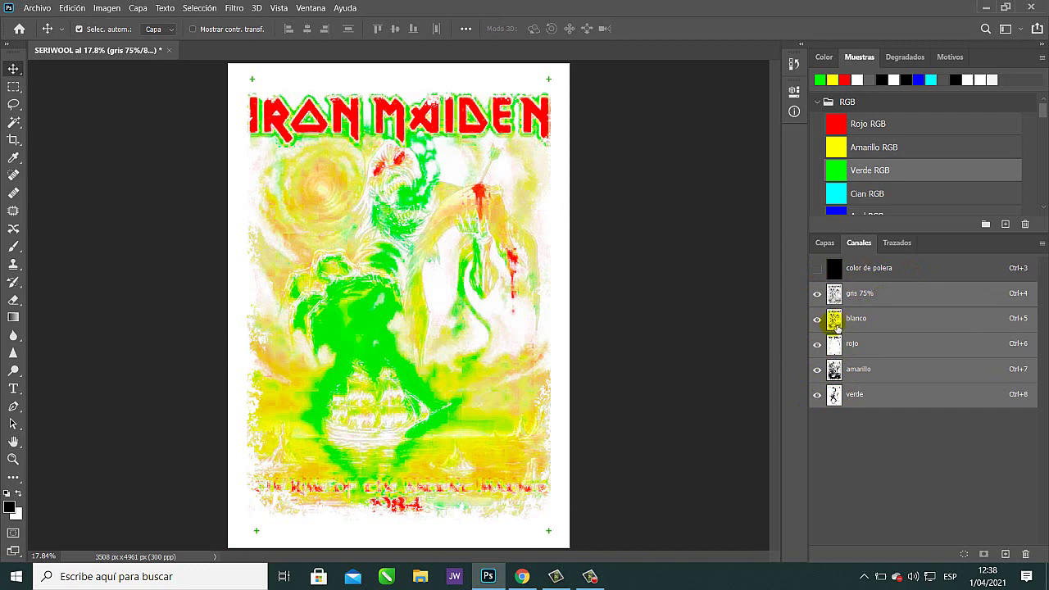
pyautogui.moveTo(816, 319); pyautogui.dragTo(815, 397)
# Label the gris 75% channel with 24 pt black text "gris 75%" beside the registration cross above the start of the title.
pyautogui.click(866, 295)
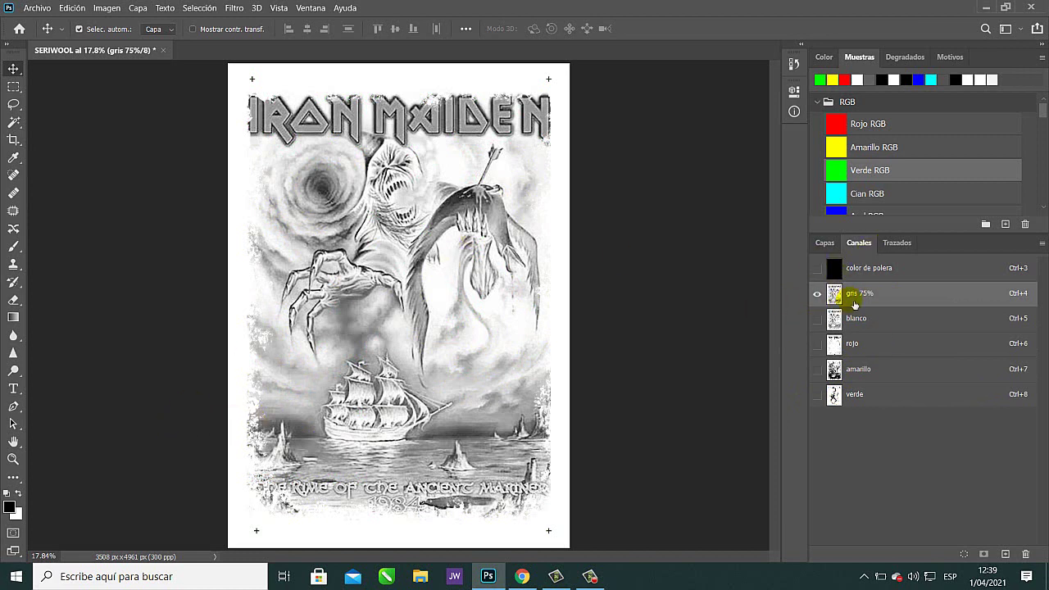
pyautogui.click(13, 389)
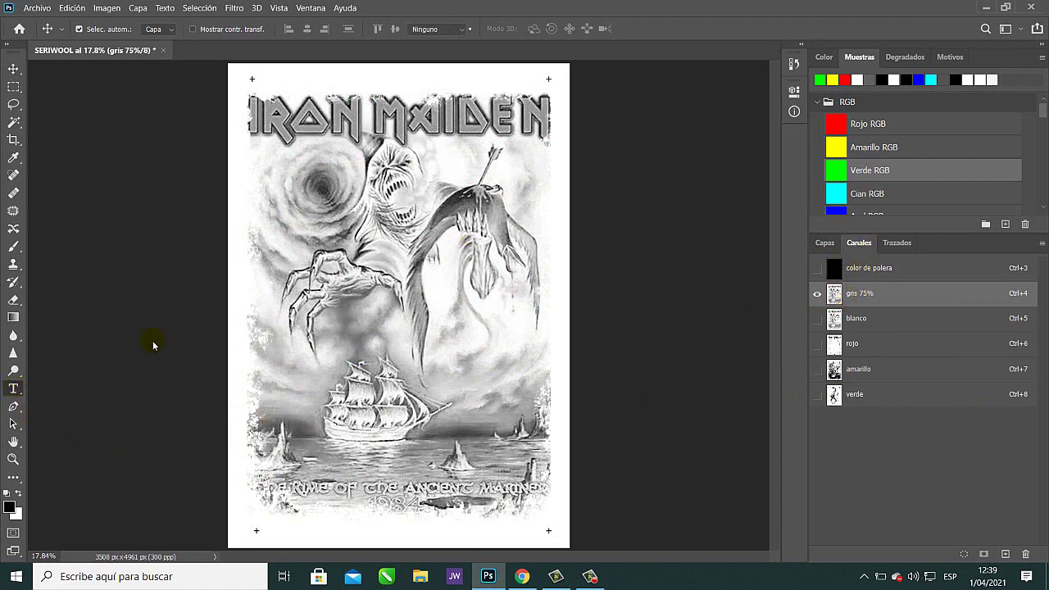
pyautogui.click(284, 85)
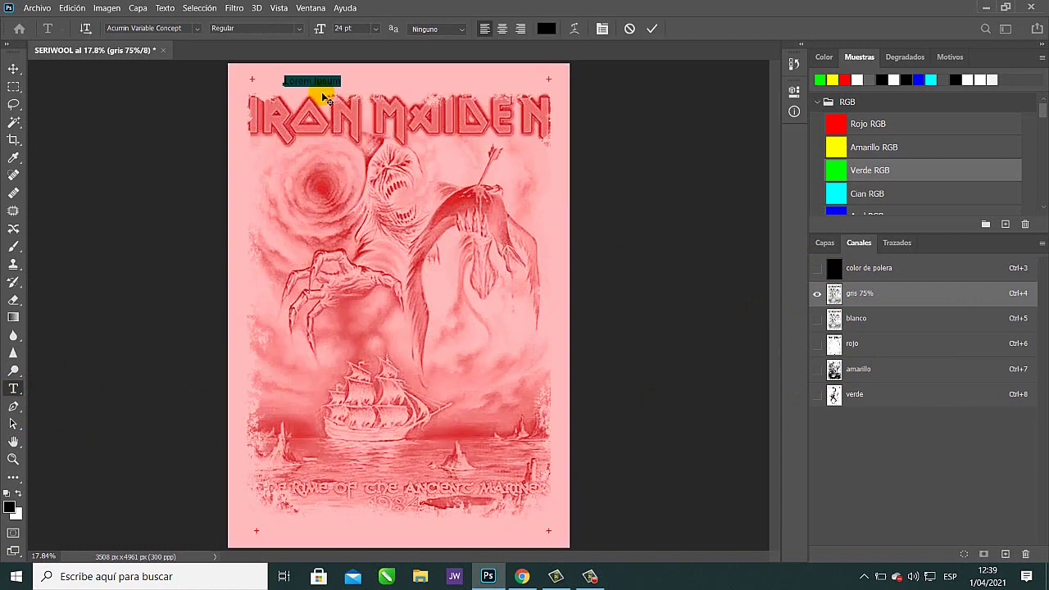
pyautogui.press('BackSpace')
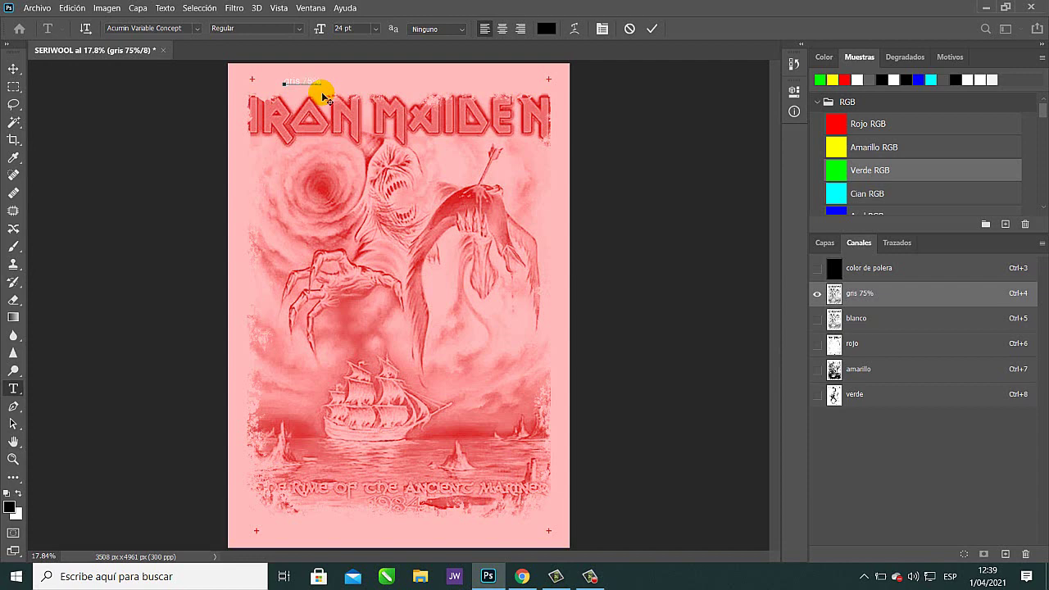
pyautogui.click(866, 421)
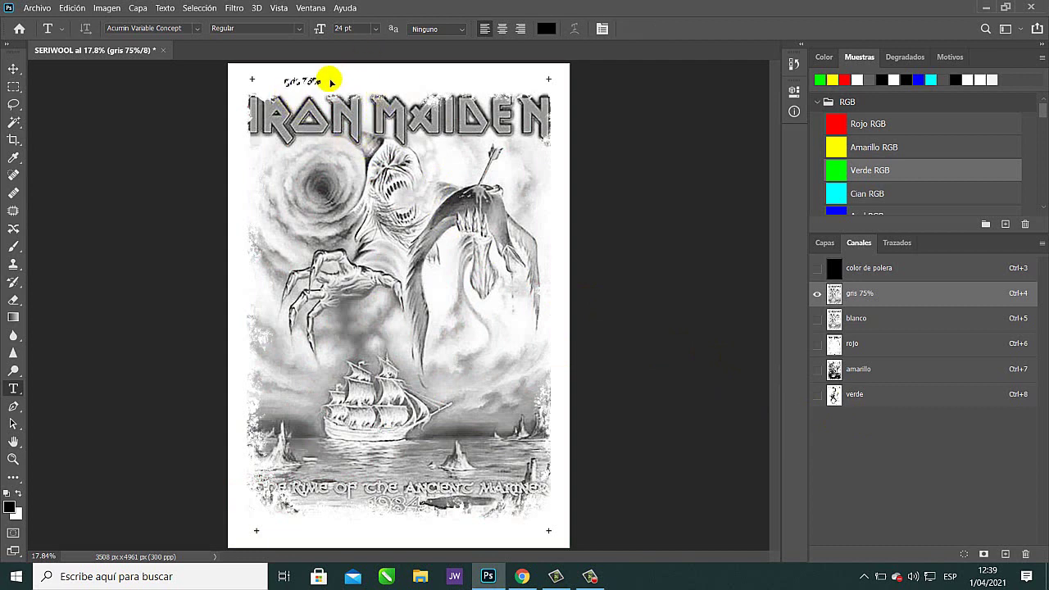
pyautogui.moveTo(331, 82); pyautogui.dragTo(302, 78)
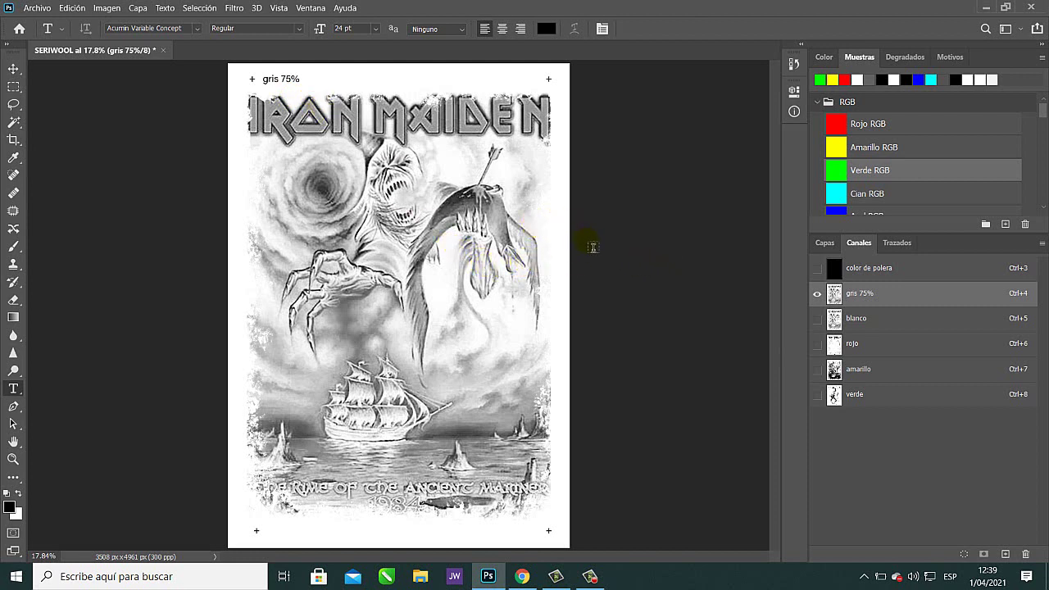
# Label the blanco channel with black text "2 blanco" beside the registration cross above the start of the title.
pyautogui.click(886, 320)
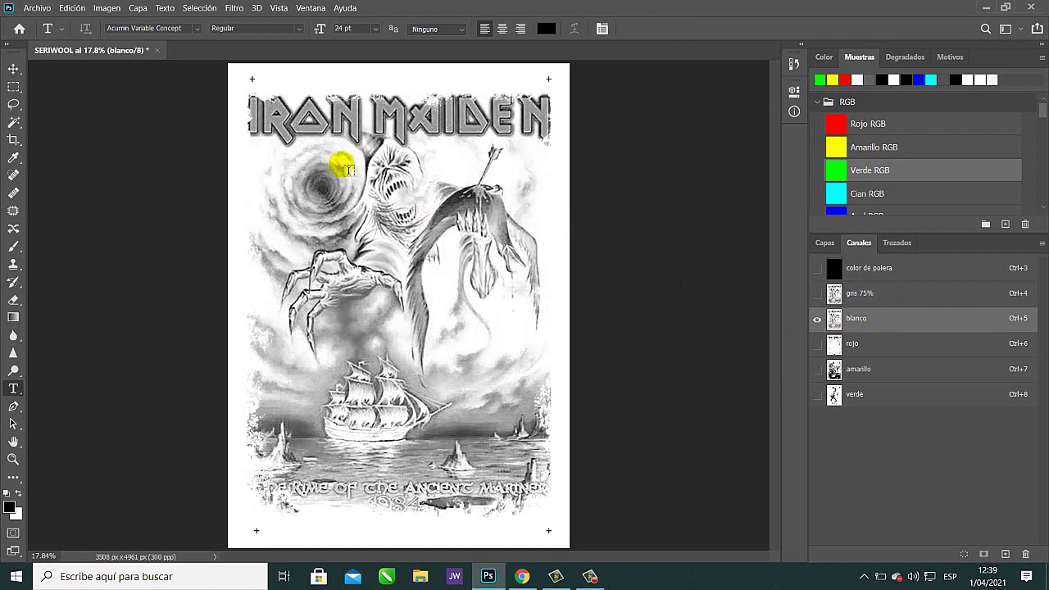
pyautogui.click(270, 82)
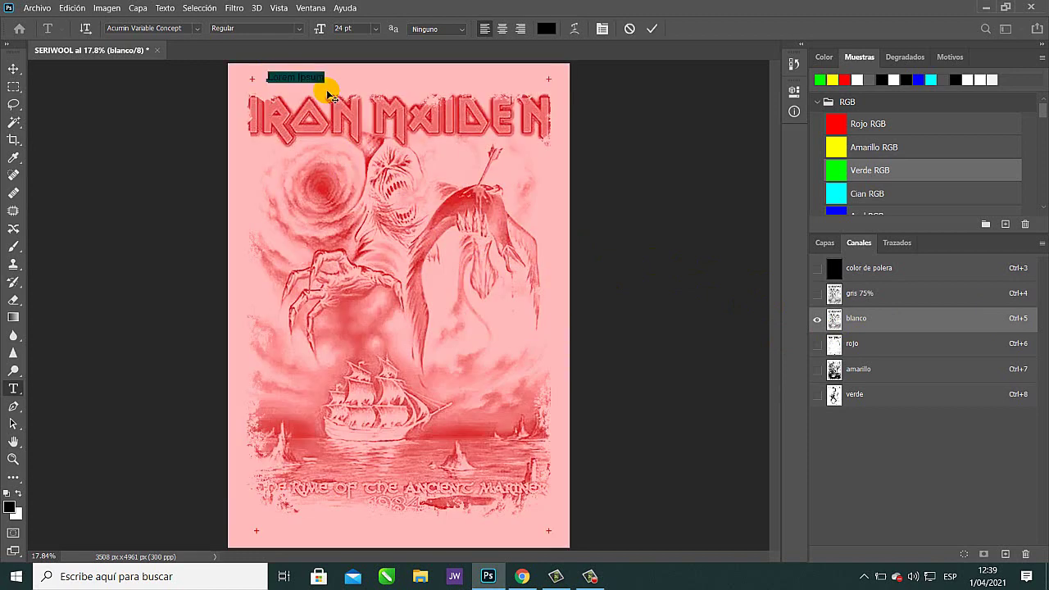
pyautogui.press('BackSpace')
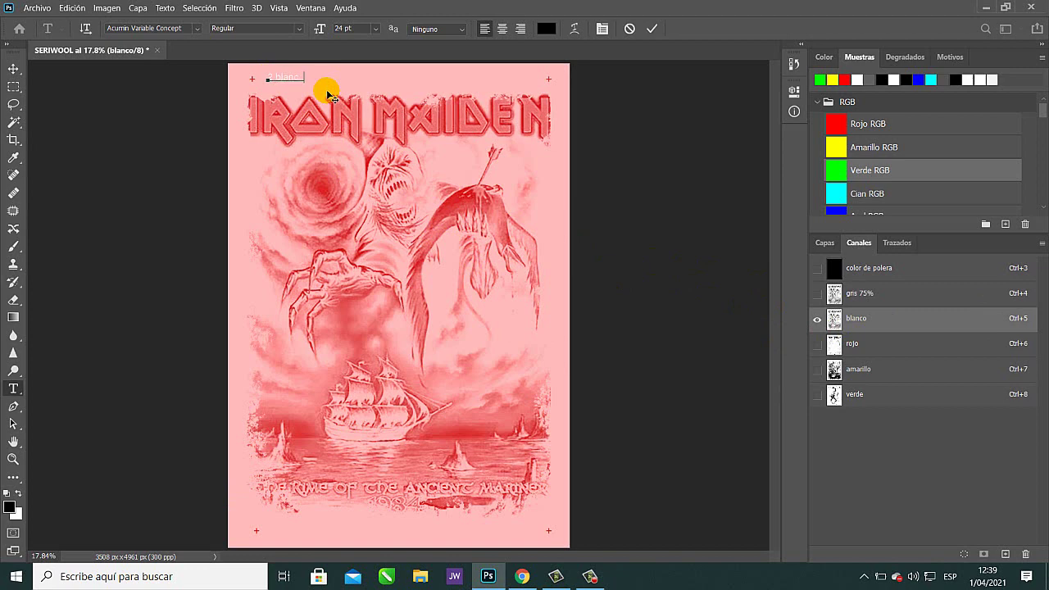
pyautogui.write('3 blanco')
pyautogui.hotkey('ctrl', 'Return')
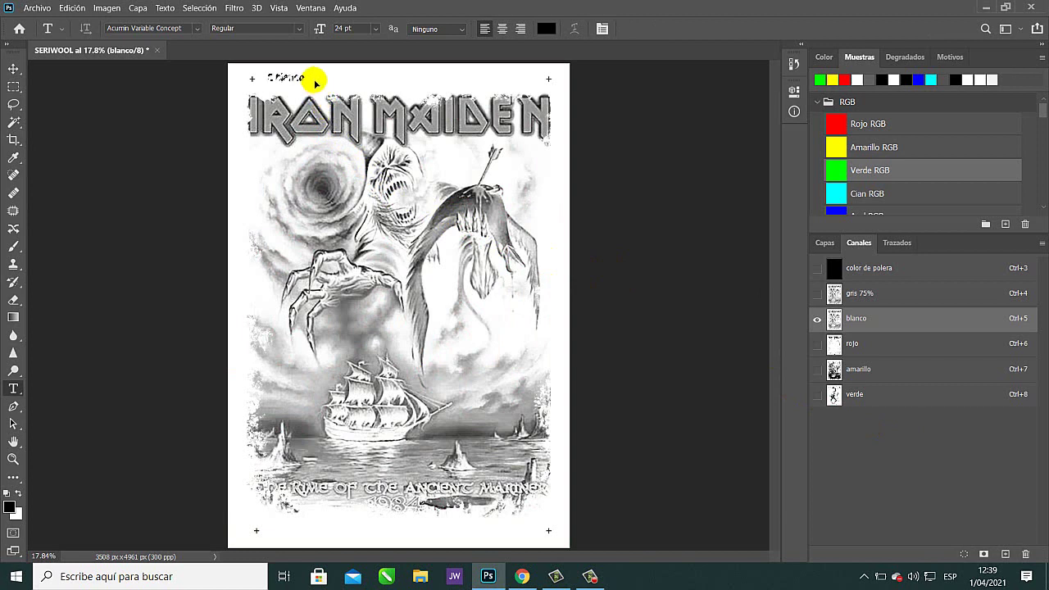
pyautogui.moveTo(312, 79); pyautogui.dragTo(309, 82)
pyautogui.hotkey('ctrl', 'd')
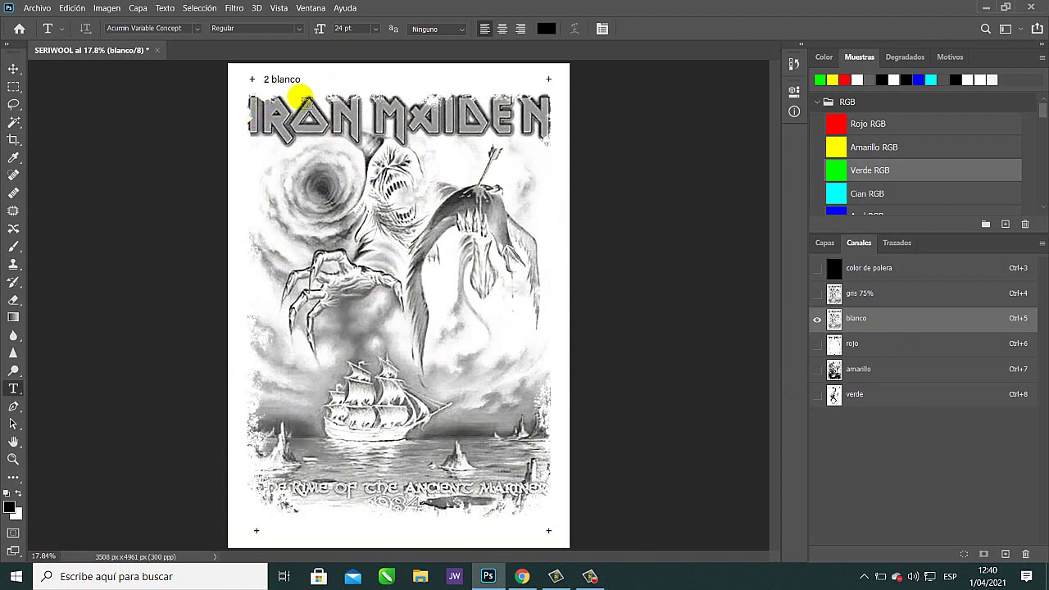
# Label the rojo channel with black text "3 rojo" beside the registration cross above the start of the title.
pyautogui.click(894, 343)
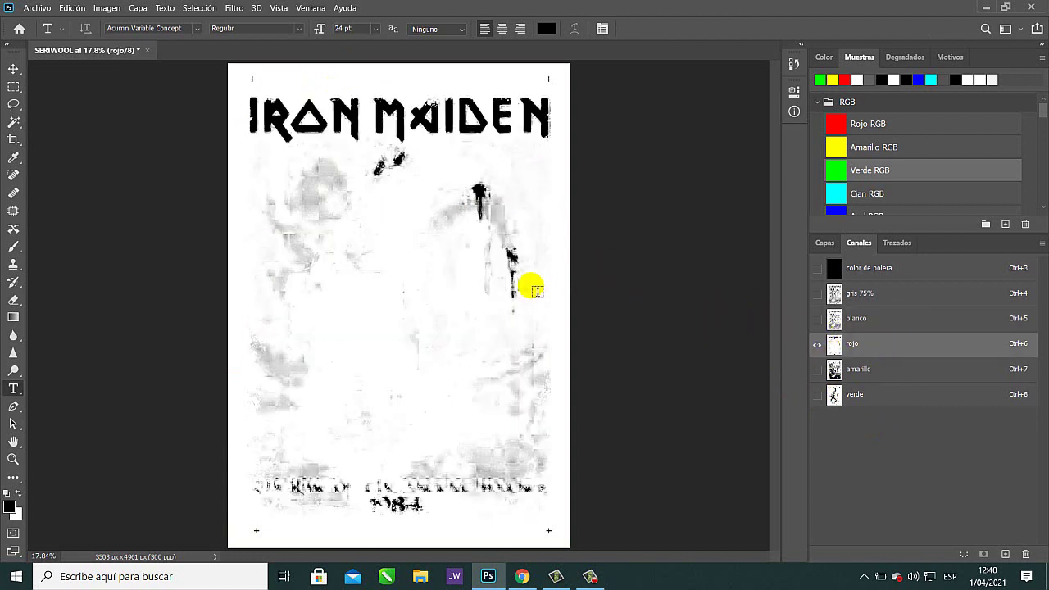
pyautogui.click(286, 82)
pyautogui.press('BackSpace')
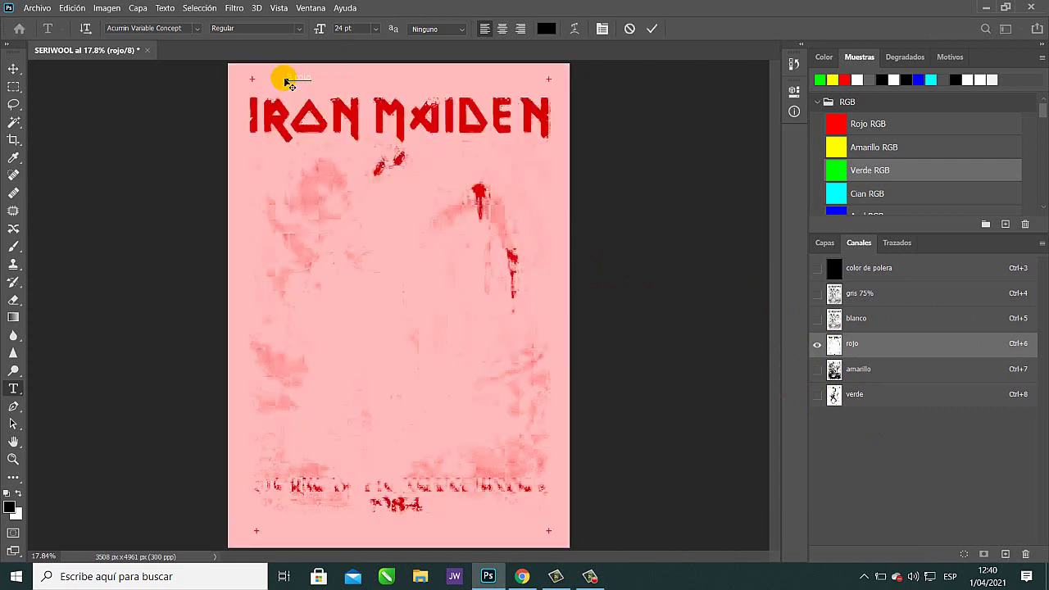
pyautogui.click(866, 441)
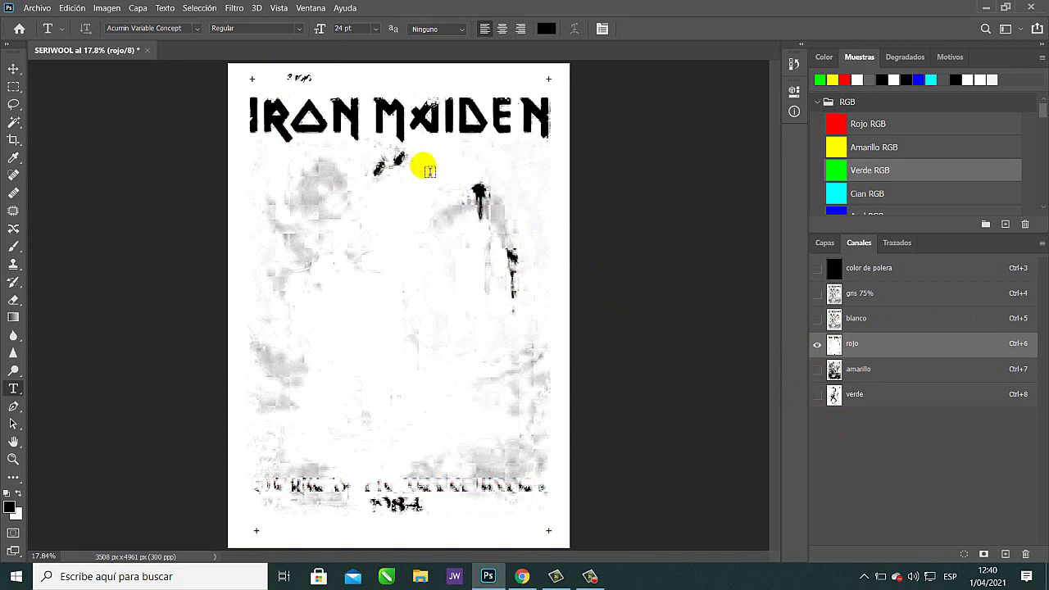
pyautogui.moveTo(328, 87); pyautogui.dragTo(306, 87)
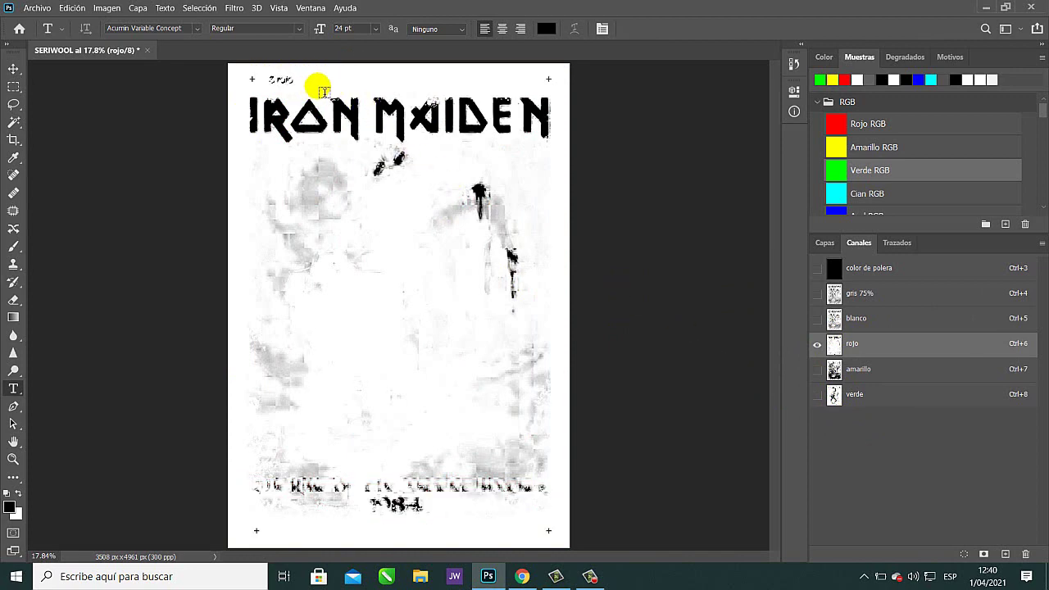
# Label the amarillo channel with black text "4 amarillo" beside the registration cross above the start of the title.
pyautogui.click(912, 366)
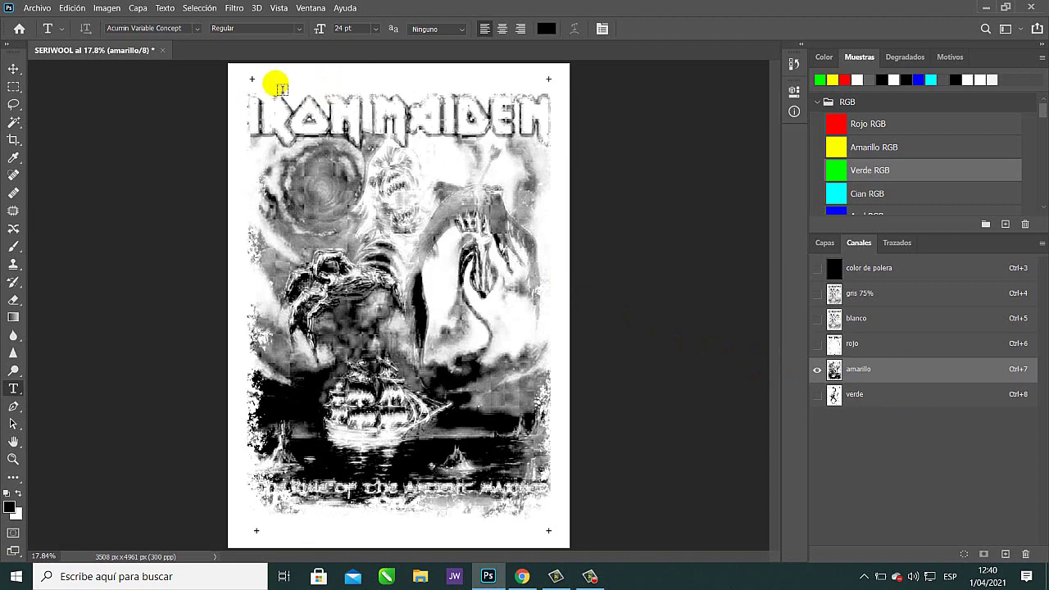
pyautogui.click(278, 84)
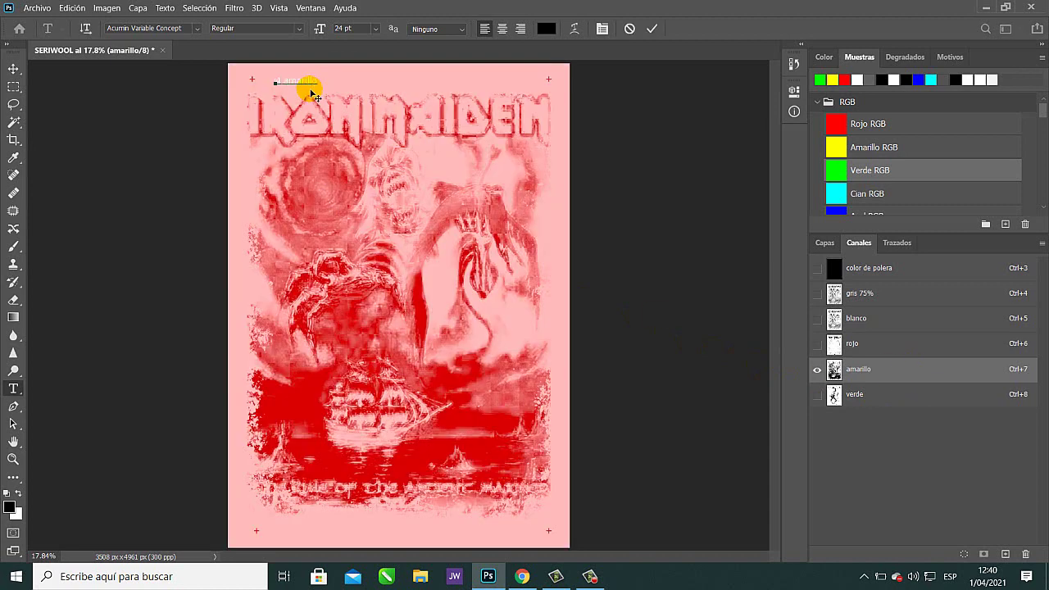
pyautogui.write('4 amarillo')
pyautogui.click(883, 424)
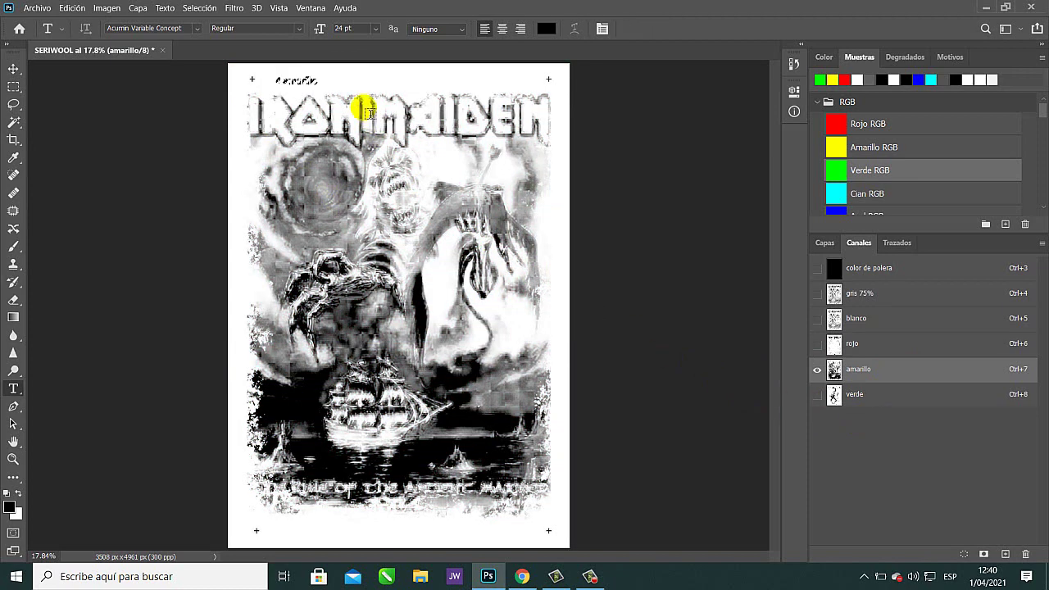
pyautogui.moveTo(365, 113); pyautogui.dragTo(341, 98)
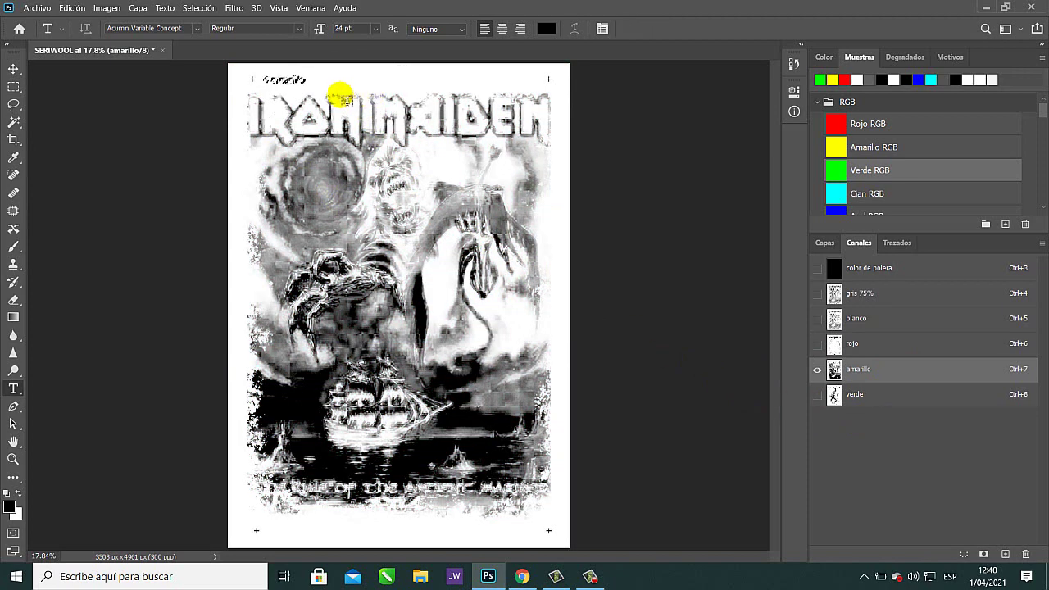
pyautogui.hotkey('alt', 'BackSpace')
pyautogui.hotkey('ctrl', 'd')
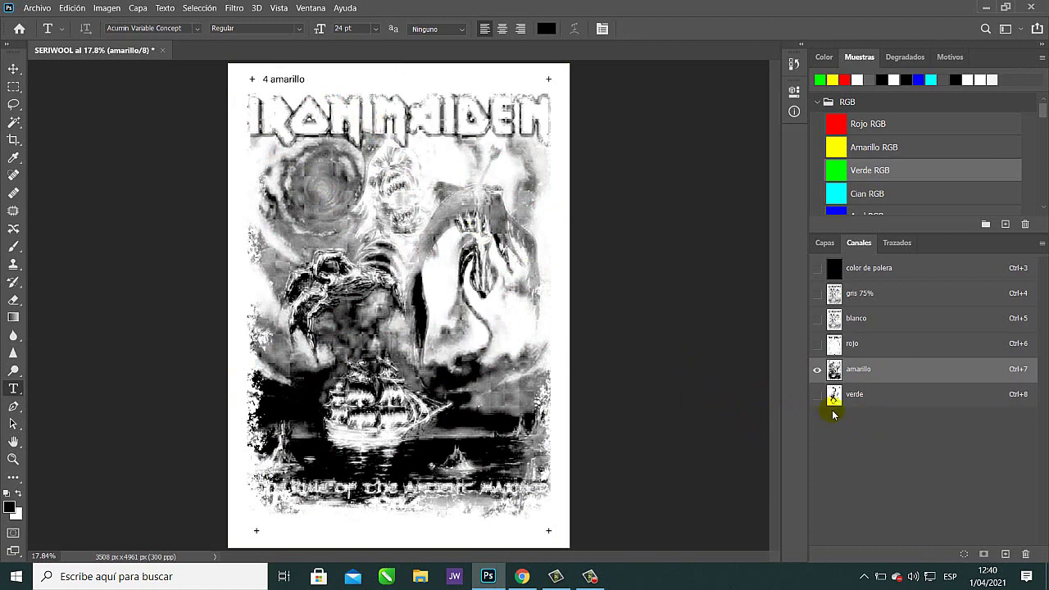
# Label the verde channel with black text "5 verde" beside the registration cross above the start of the title.
pyautogui.click(908, 396)
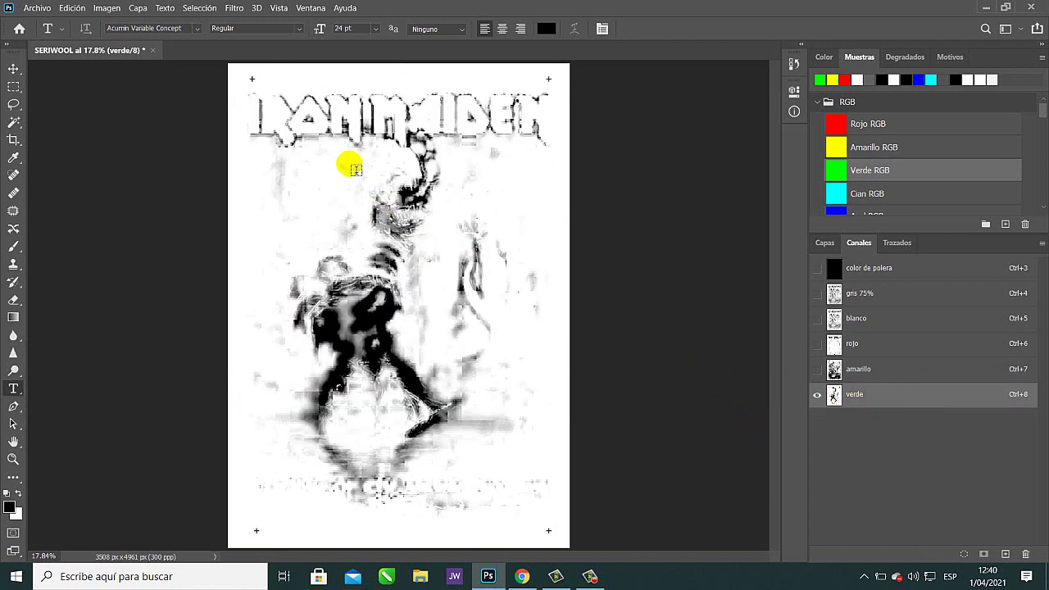
pyautogui.click(304, 87)
pyautogui.press('Left')
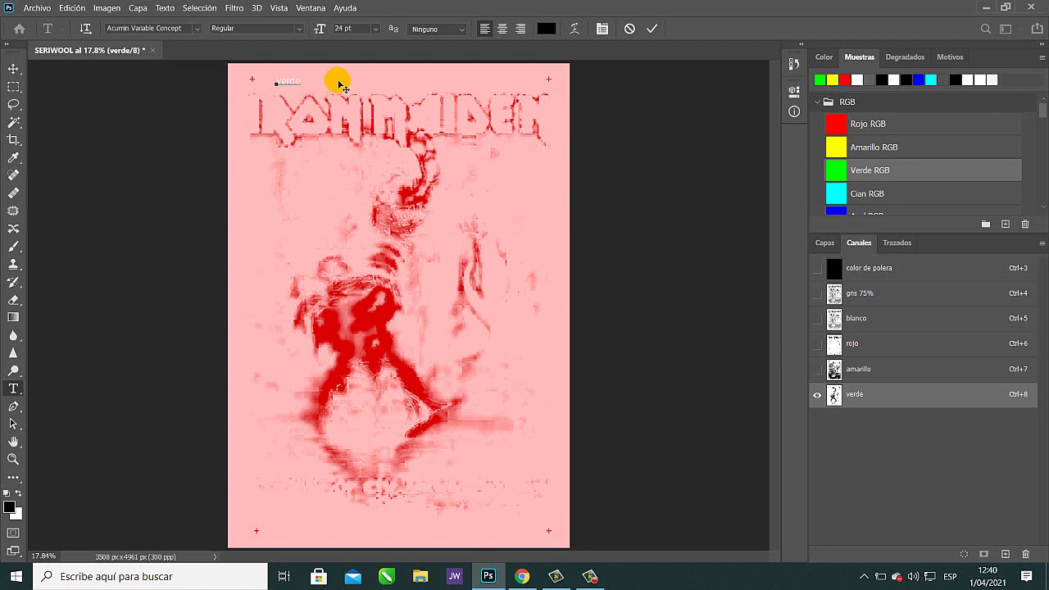
pyautogui.moveTo(300, 82); pyautogui.dragTo(258, 83)
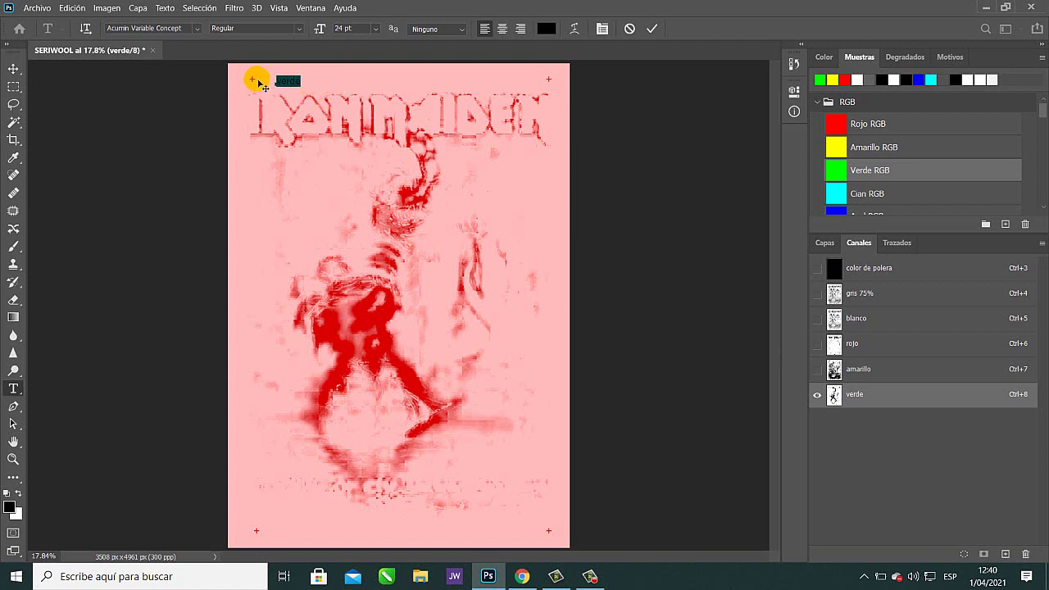
pyautogui.write('a')
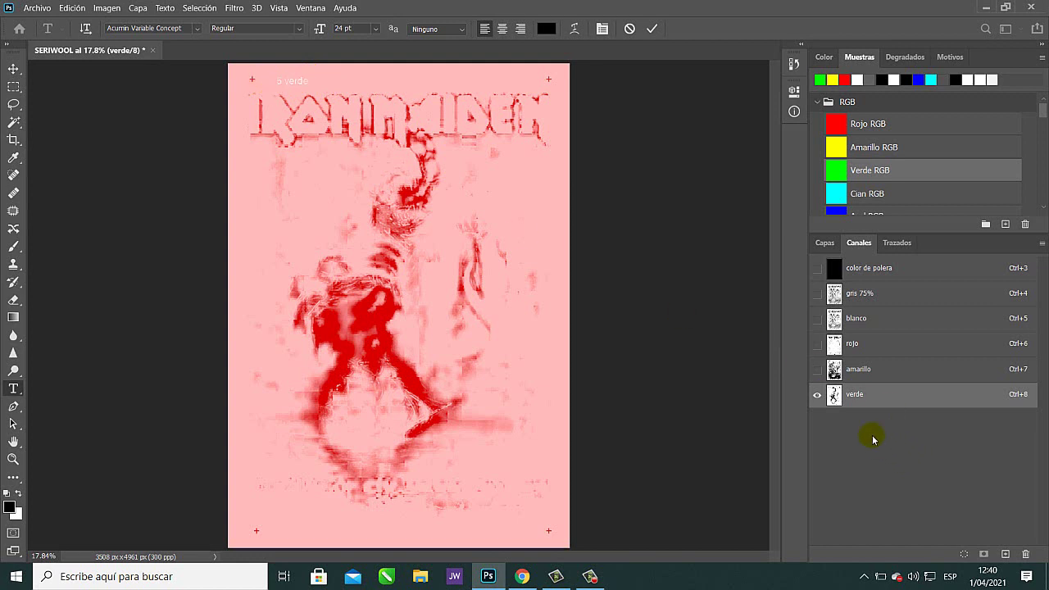
pyautogui.hotkey('ctrl', 'Return')
pyautogui.moveTo(324, 88); pyautogui.dragTo(314, 87)
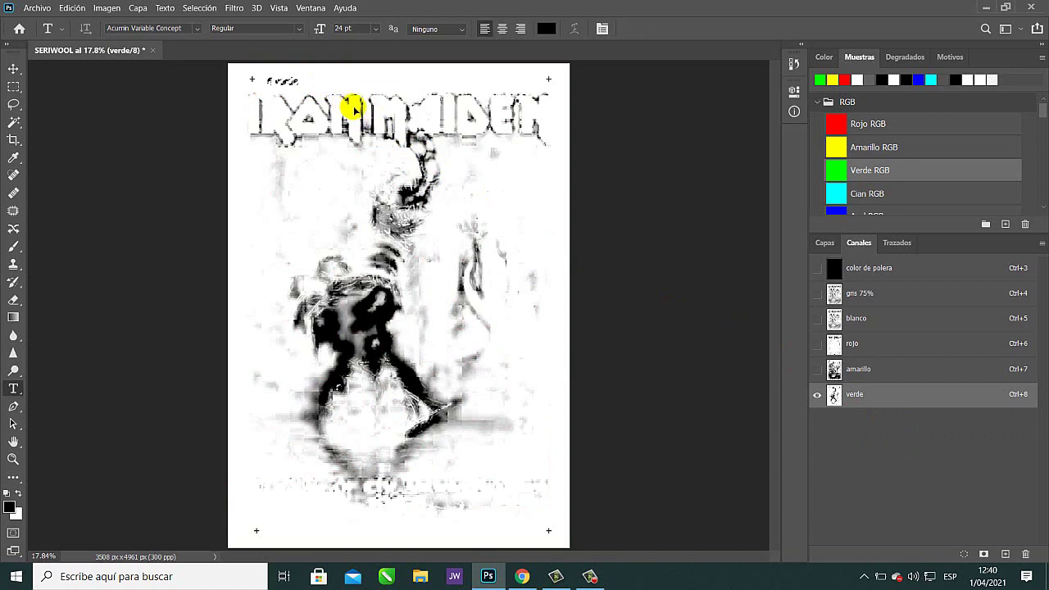
pyautogui.hotkey('alt', 'BackSpace')
pyautogui.hotkey('ctrl', 'd')
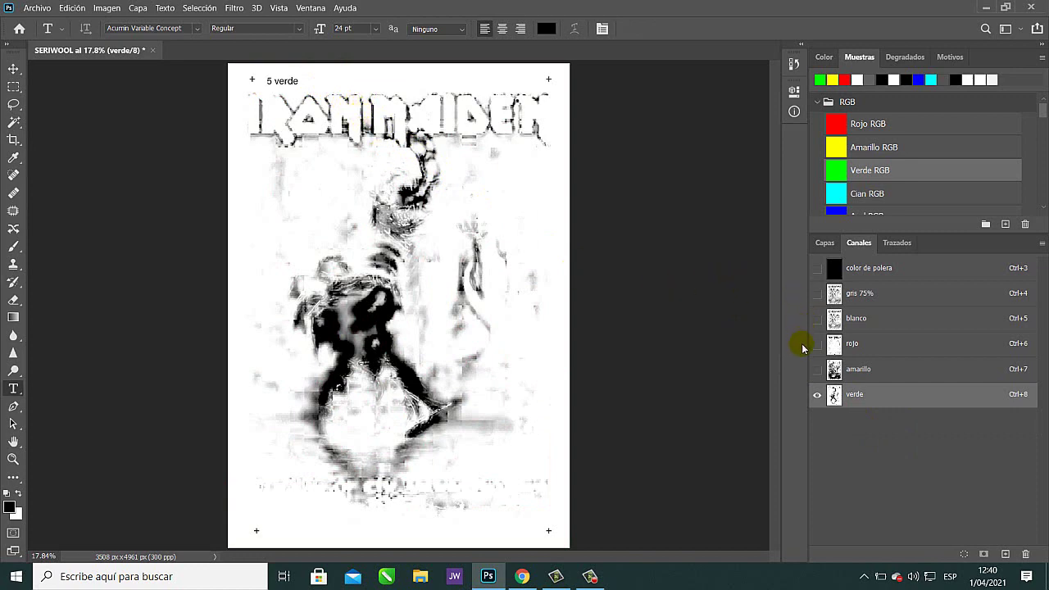
# Inspect the text labels on the amarillo, rojo, blanco and gris 75% plates, showing one channel at a time.
pyautogui.click(817, 369)
pyautogui.click(818, 395)
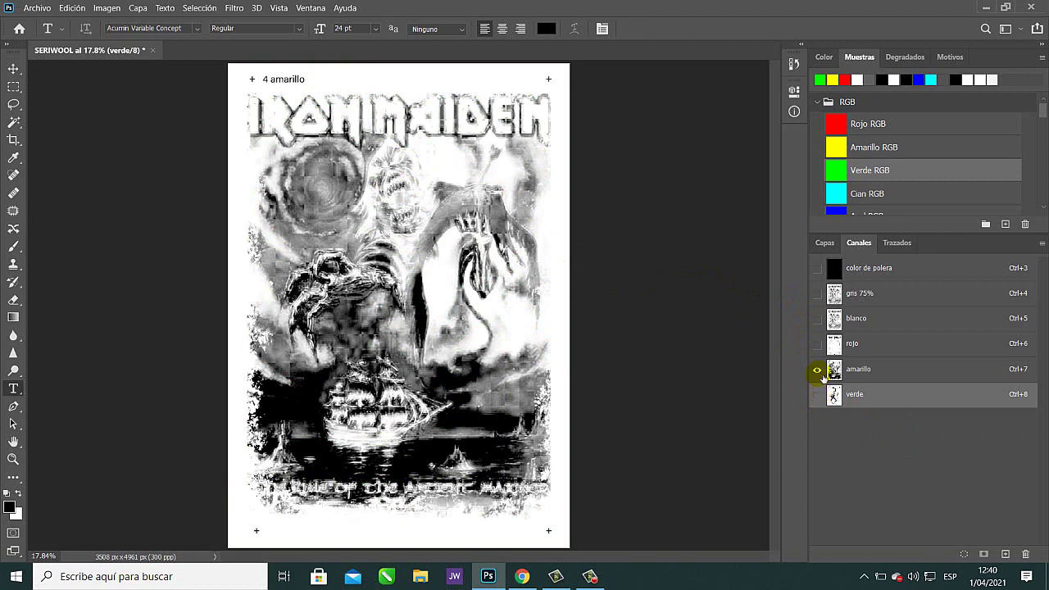
pyautogui.click(817, 345)
pyautogui.click(817, 370)
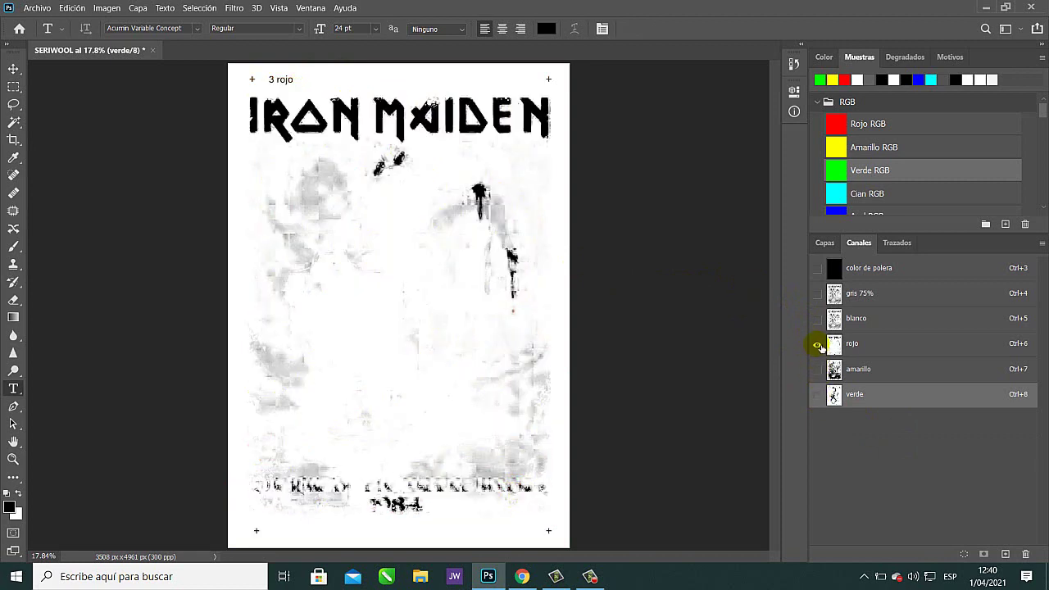
pyautogui.click(817, 319)
pyautogui.click(818, 344)
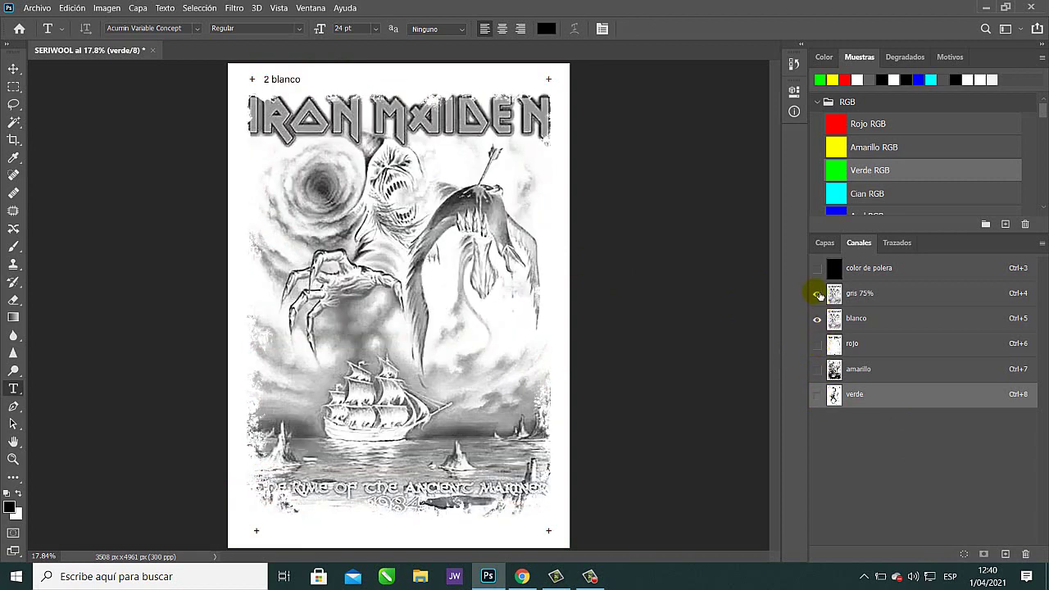
pyautogui.click(817, 293)
pyautogui.click(817, 319)
# Show all channels together and delete the color de polera channel.
pyautogui.moveTo(817, 270); pyautogui.dragTo(819, 396)
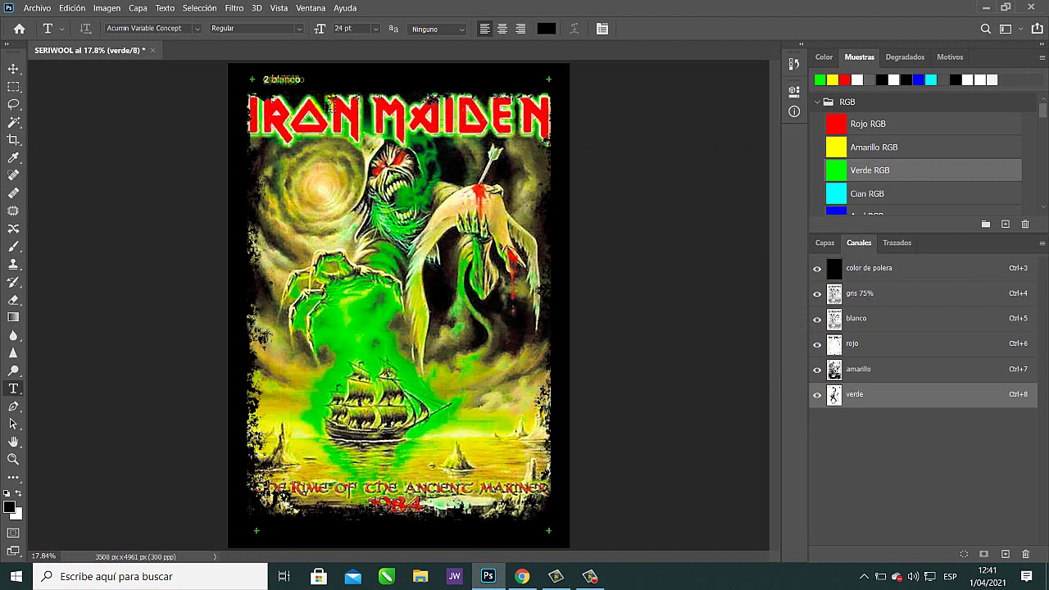
pyautogui.click(891, 273)
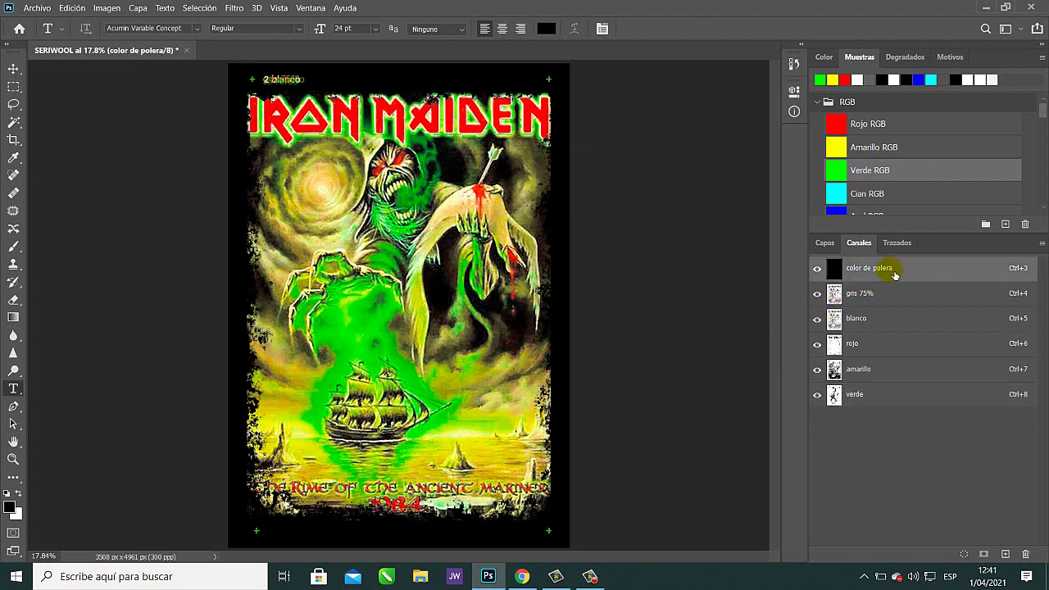
pyautogui.moveTo(878, 267); pyautogui.dragTo(1026, 545)
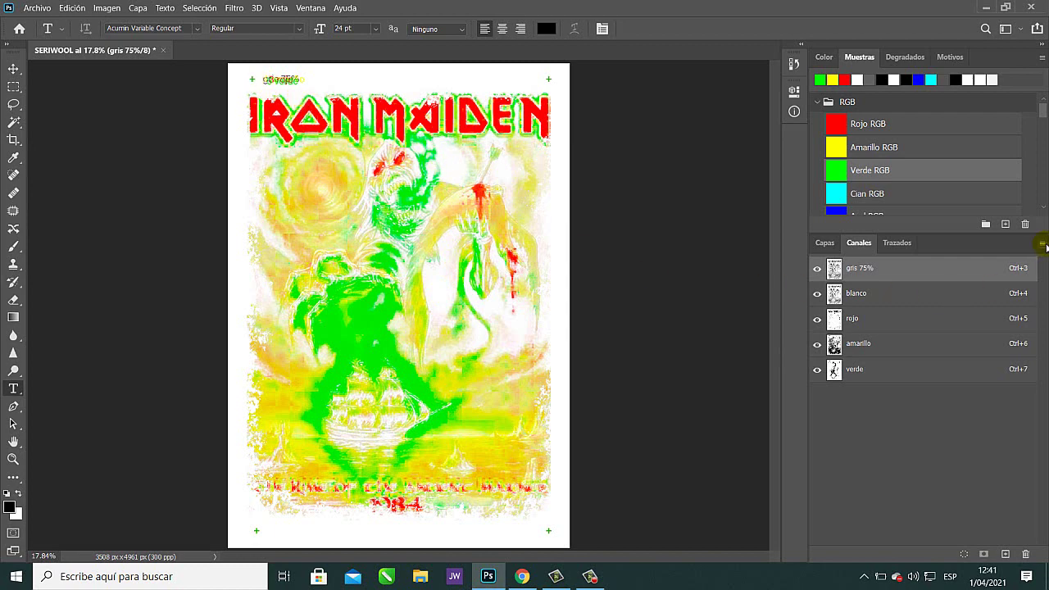
# Split the channels into separate grayscale documents and check the gris 75%, blanco, rojo, amarillo and verde plates.
pyautogui.click(1043, 243)
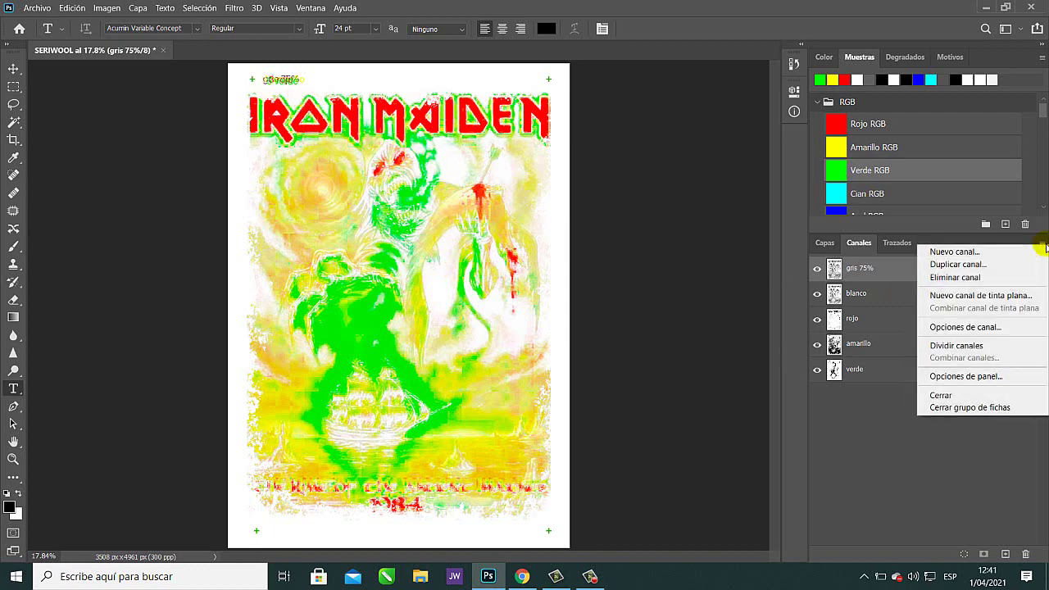
pyautogui.click(965, 346)
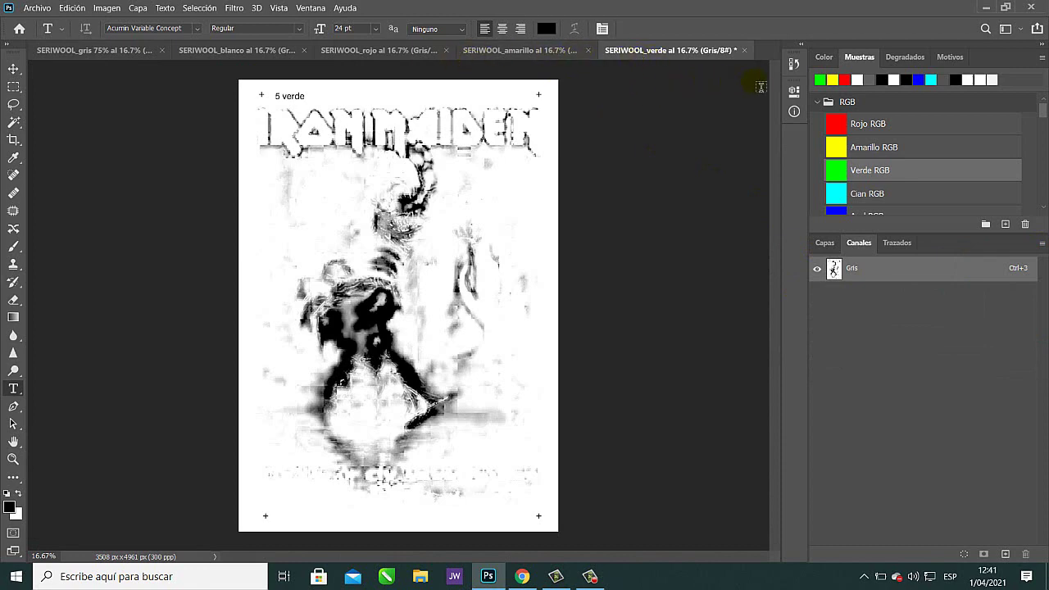
pyautogui.click(168, 50)
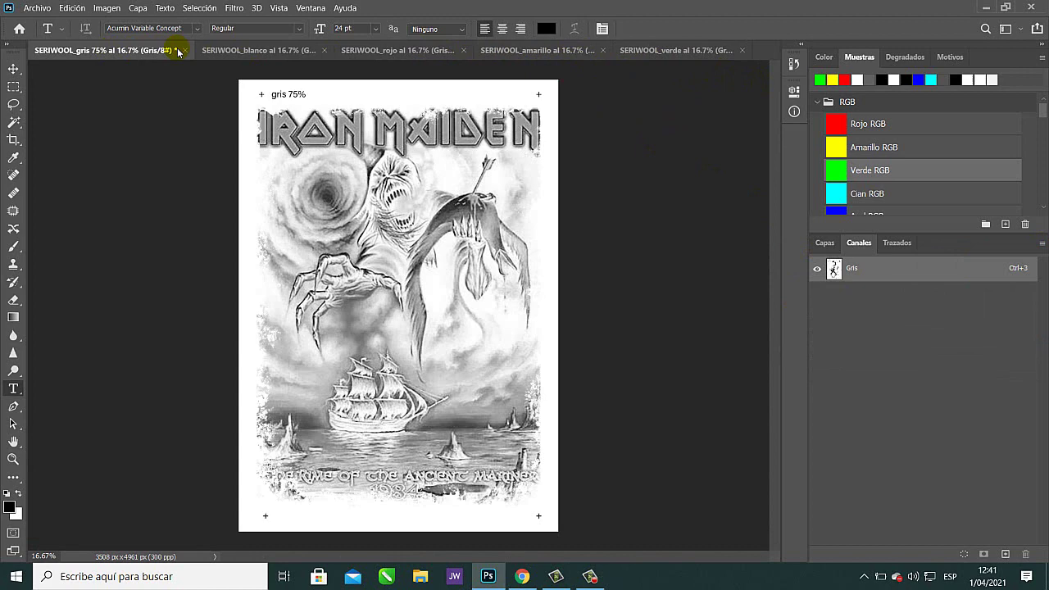
pyautogui.click(230, 50)
pyautogui.click(382, 51)
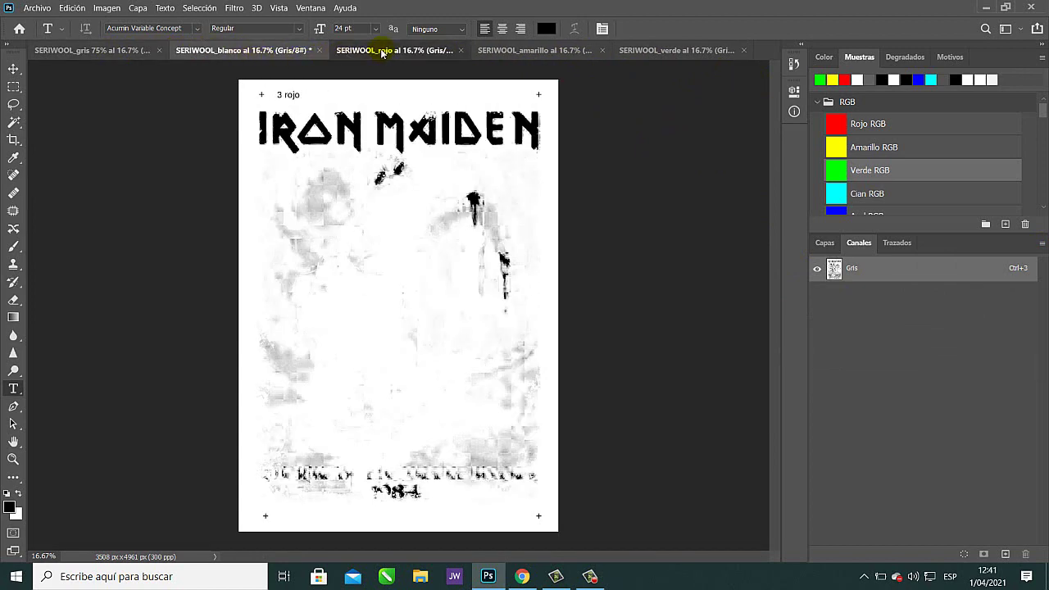
pyautogui.click(518, 51)
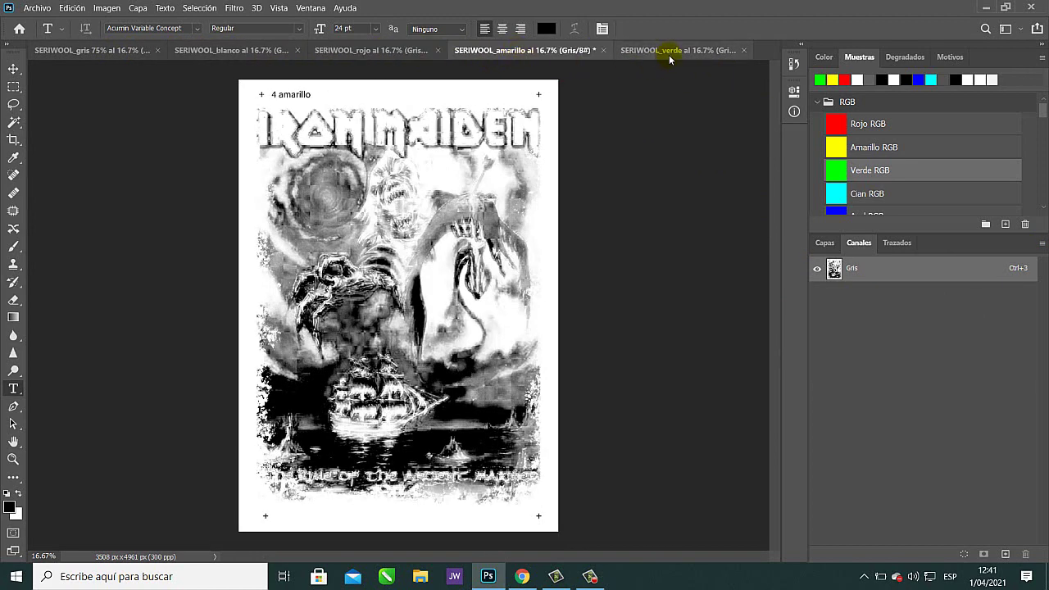
pyautogui.click(670, 51)
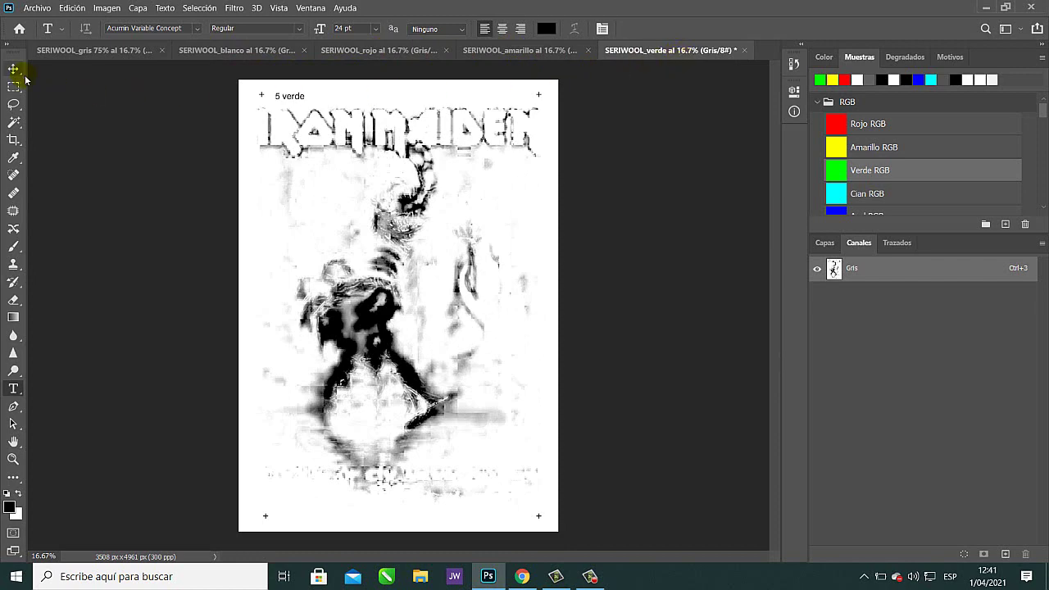
pyautogui.press('v')
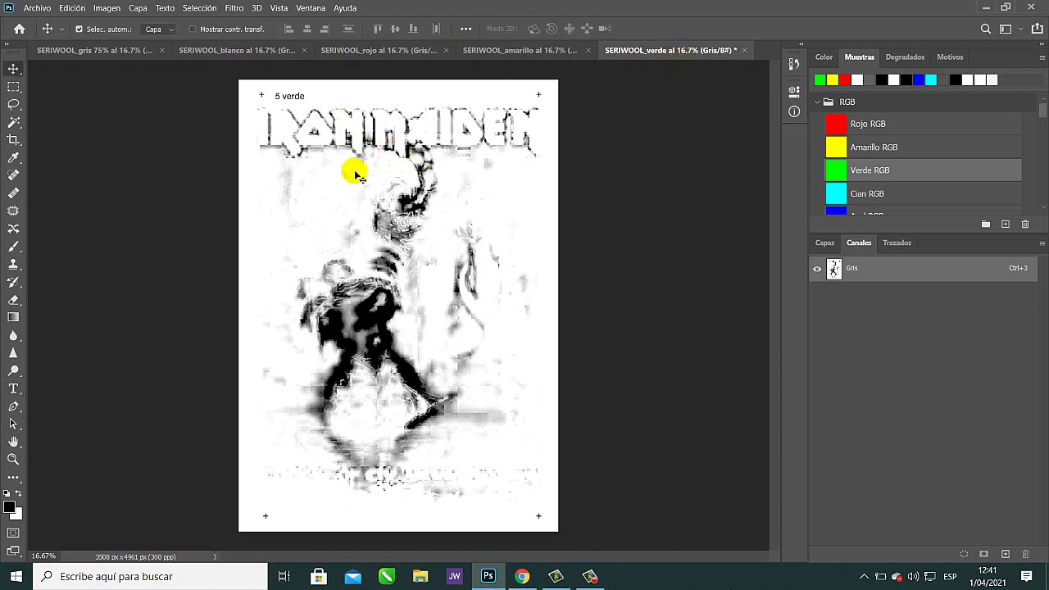
# Convert the gris 75% plate to a 300 pixels/inch bitmap with a halftone screen of 45 lines/inch, 45 degrees and round (Redonda) dots.
pyautogui.click(85, 51)
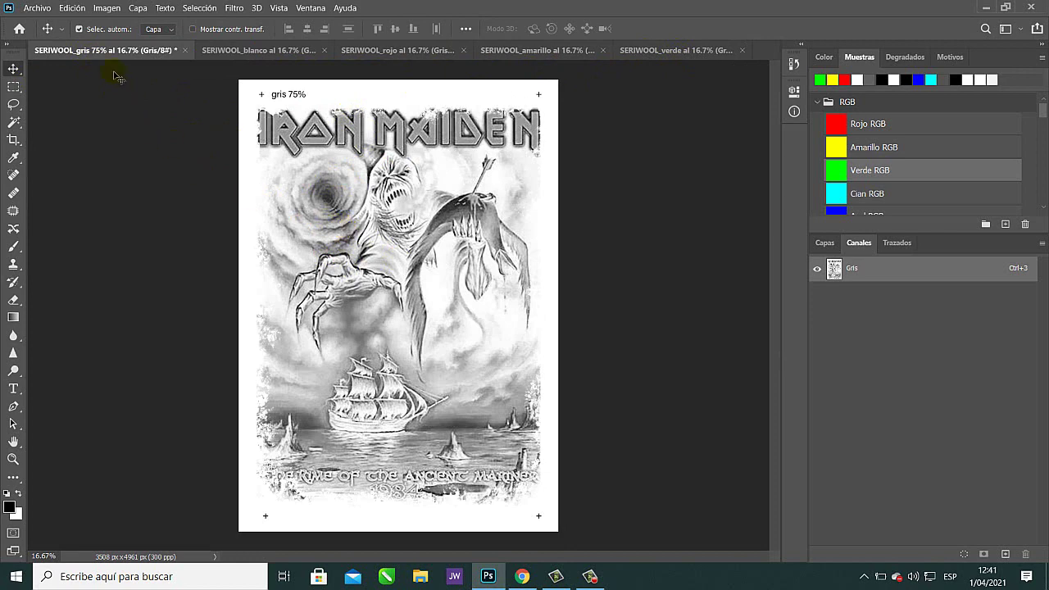
pyautogui.click(106, 8)
pyautogui.moveTo(120, 29)
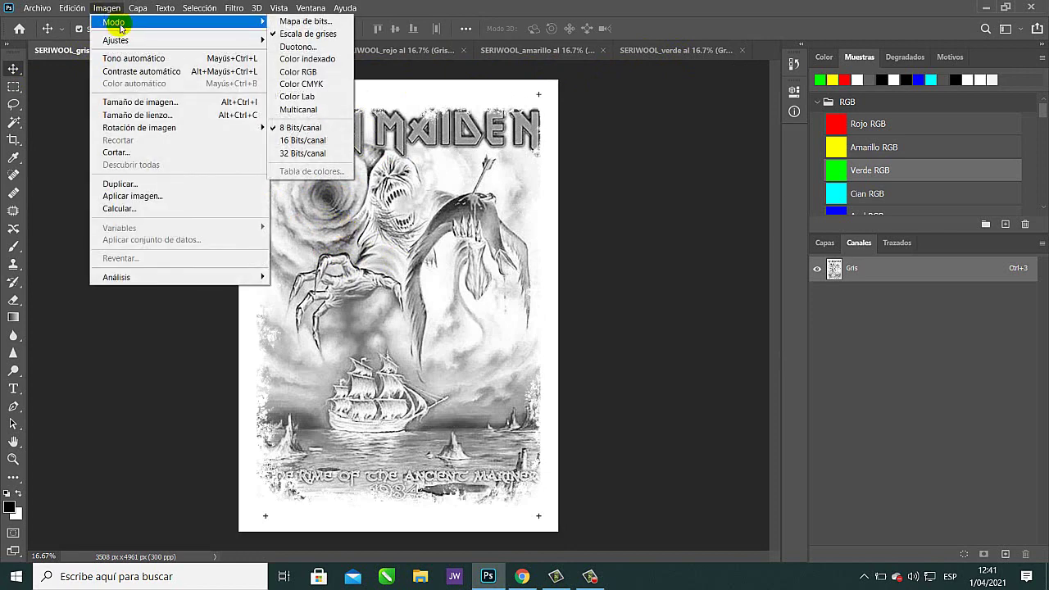
pyautogui.click(305, 22)
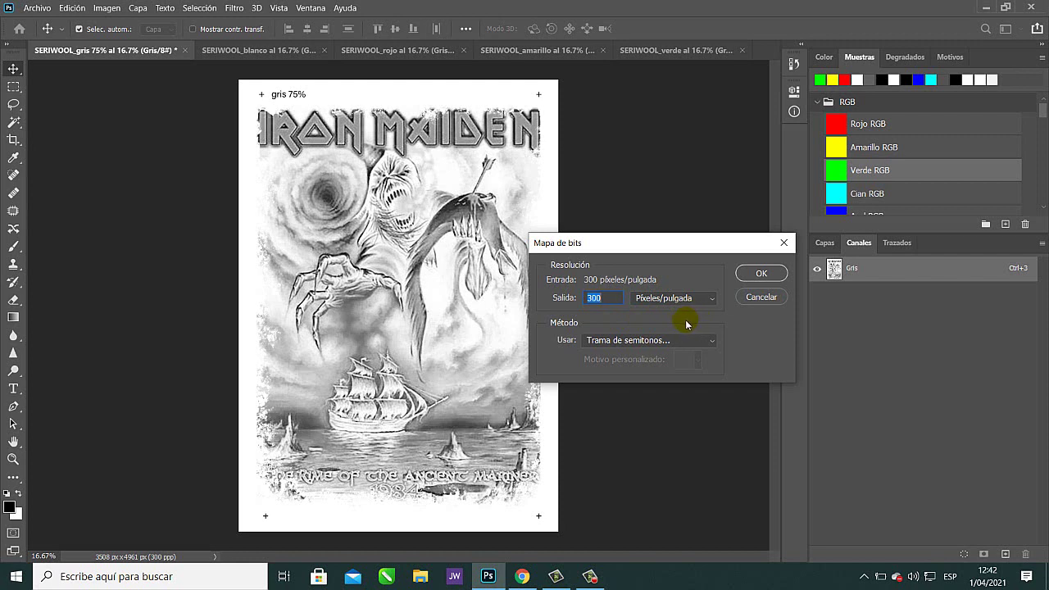
pyautogui.click(761, 275)
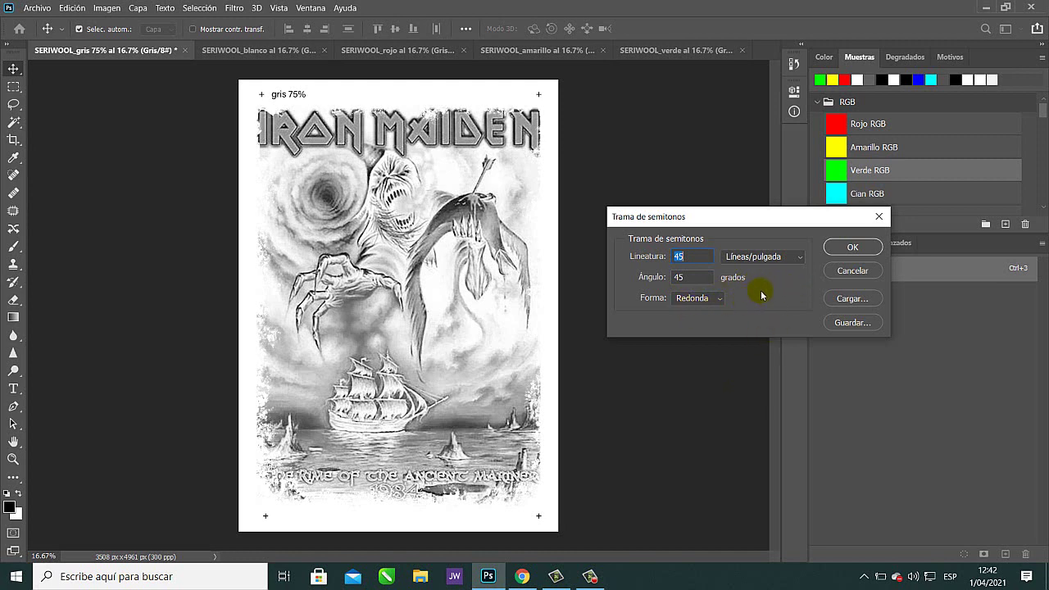
pyautogui.click(847, 247)
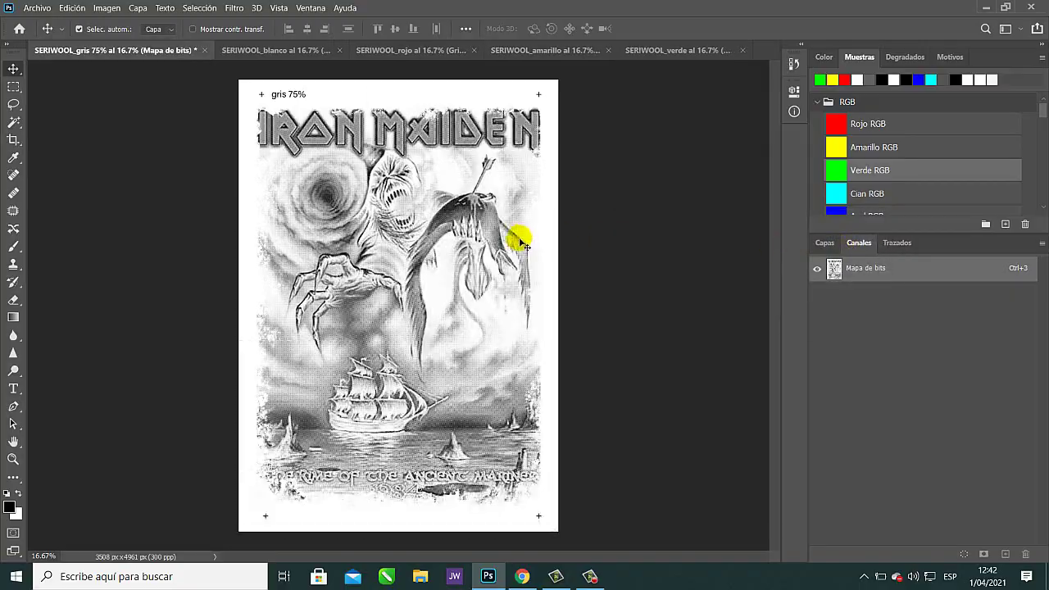
# Examine the halftone dots of the gris 75% plate up close across the face, spiral, sea, cloak and title, ending with the whole plate in view.
pyautogui.press('z')
pyautogui.moveTo(468, 246); pyautogui.dragTo(477, 410)
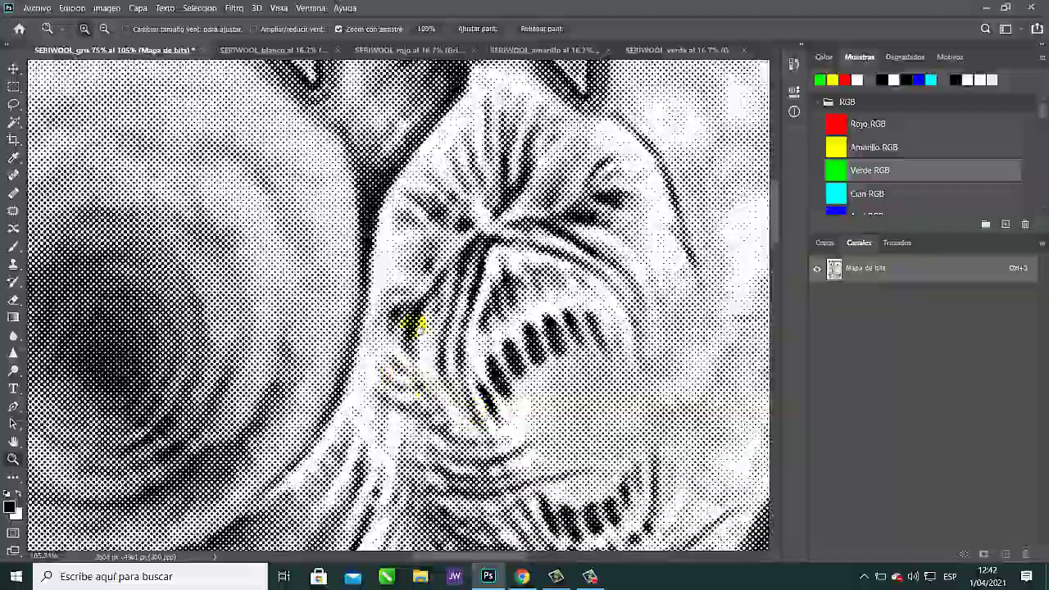
pyautogui.moveTo(414, 324); pyautogui.dragTo(650, 265)
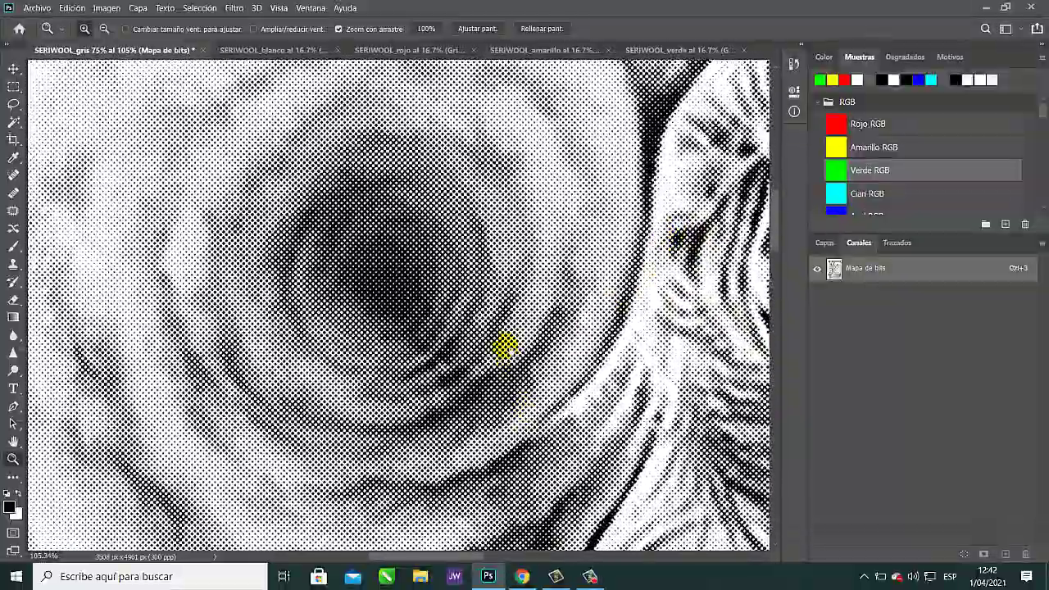
pyautogui.moveTo(506, 346); pyautogui.dragTo(95, 232)
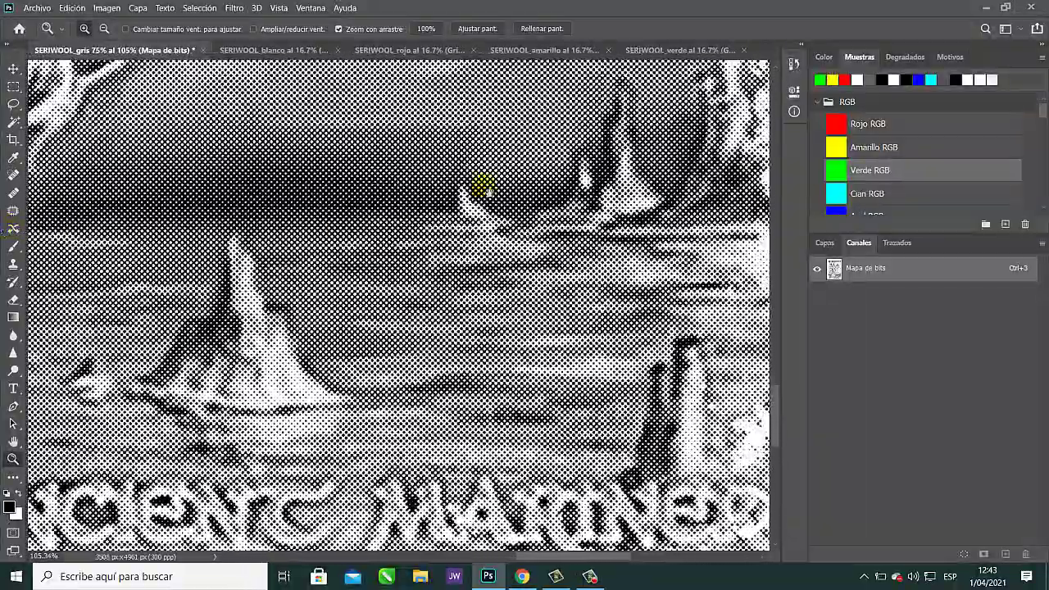
pyautogui.moveTo(484, 187); pyautogui.dragTo(515, 200)
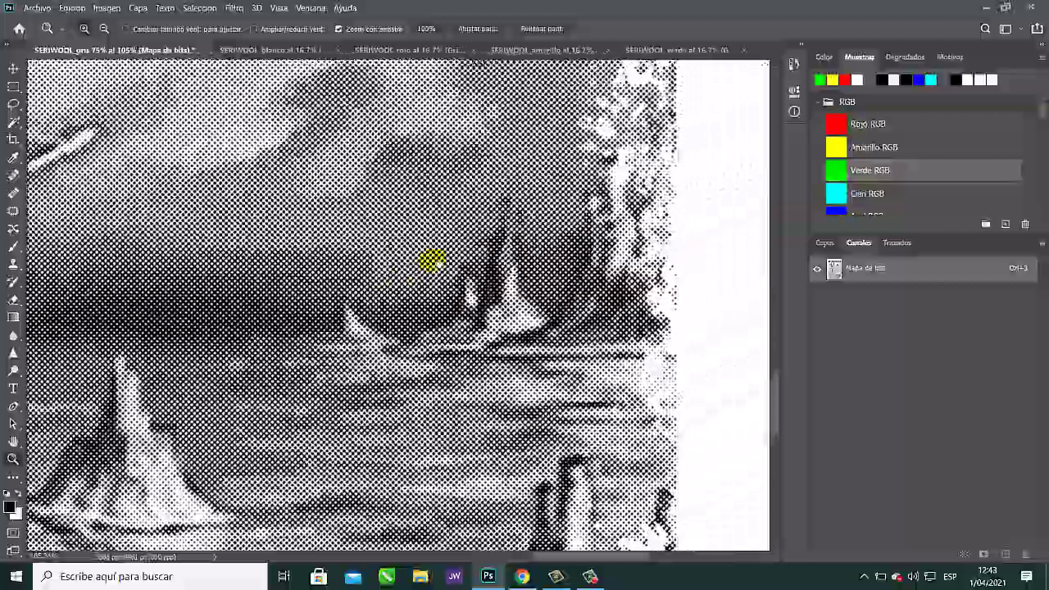
pyautogui.moveTo(433, 261); pyautogui.dragTo(374, 480)
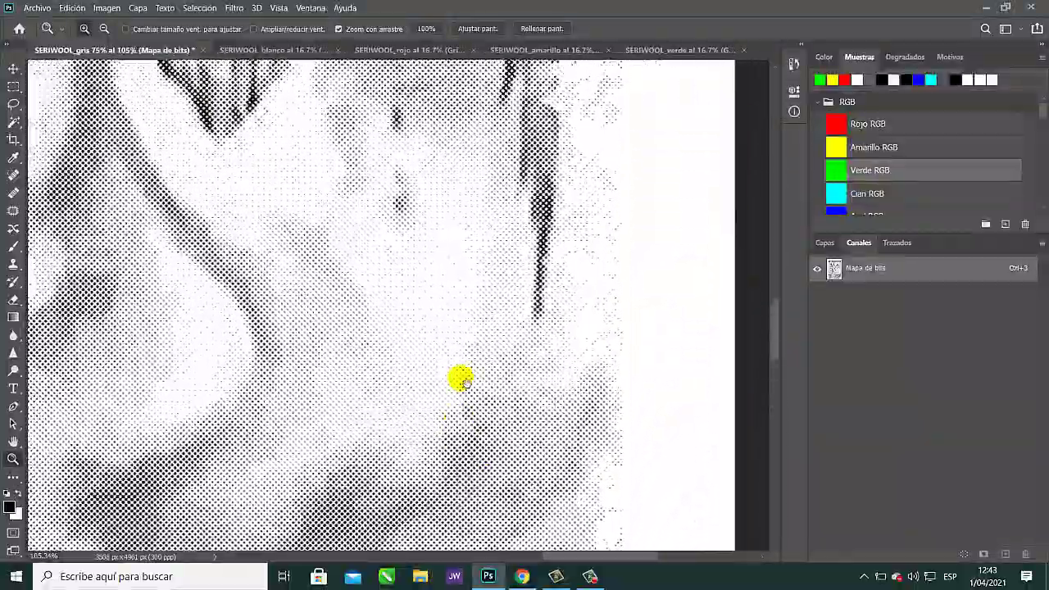
pyautogui.moveTo(472, 156); pyautogui.dragTo(475, 225)
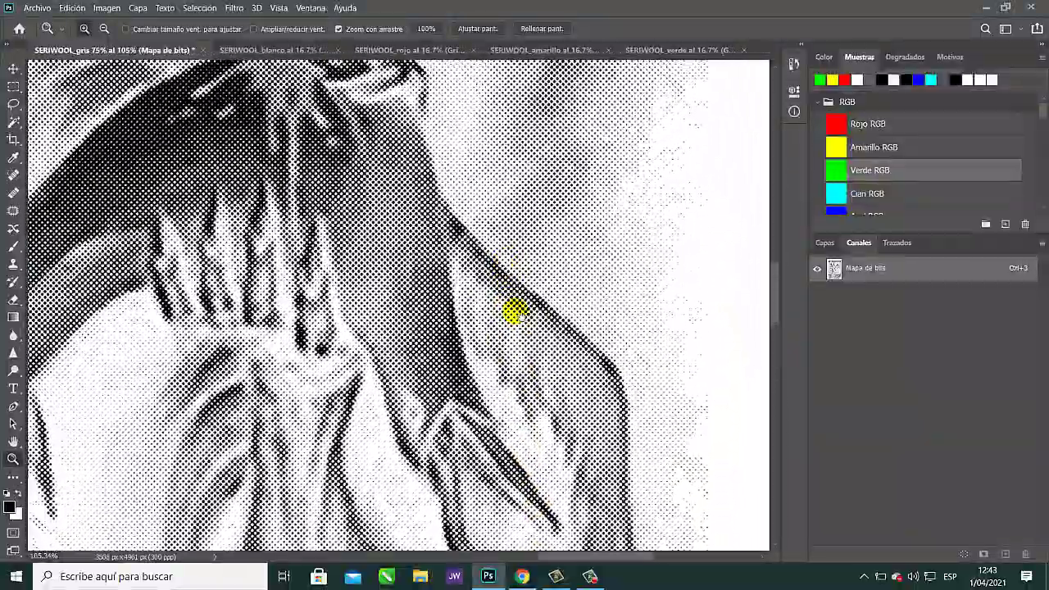
pyautogui.moveTo(512, 312); pyautogui.dragTo(604, 265)
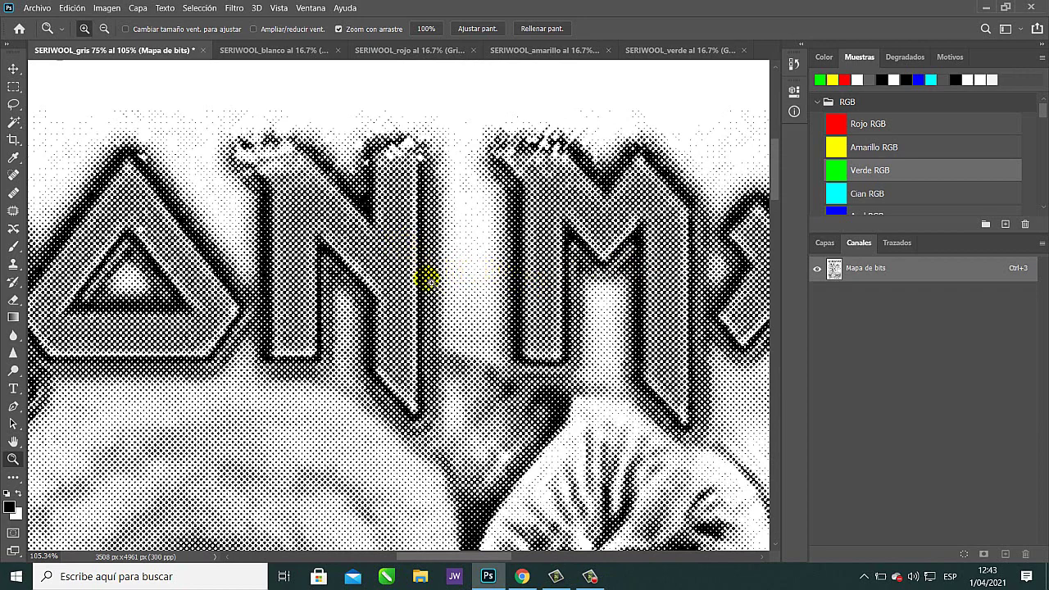
pyautogui.rightClick(408, 242)
pyautogui.click(438, 246)
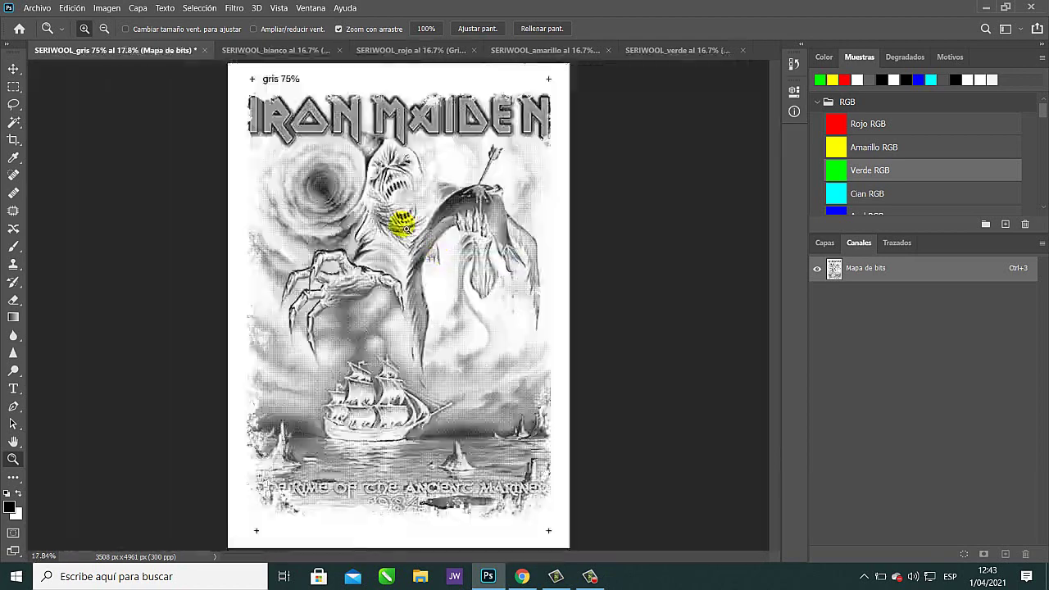
# Convert the blanco plate to a 300 pixels/inch bitmap, keeping the halftone screen settings used for gris 75%.
pyautogui.click(14, 69)
pyautogui.click(244, 50)
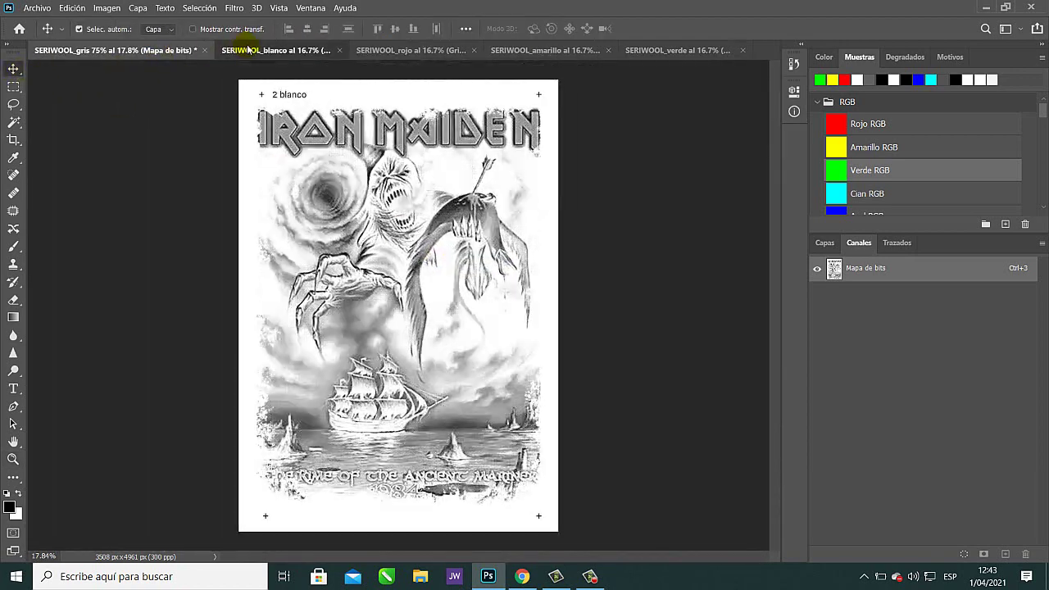
pyautogui.click(106, 8)
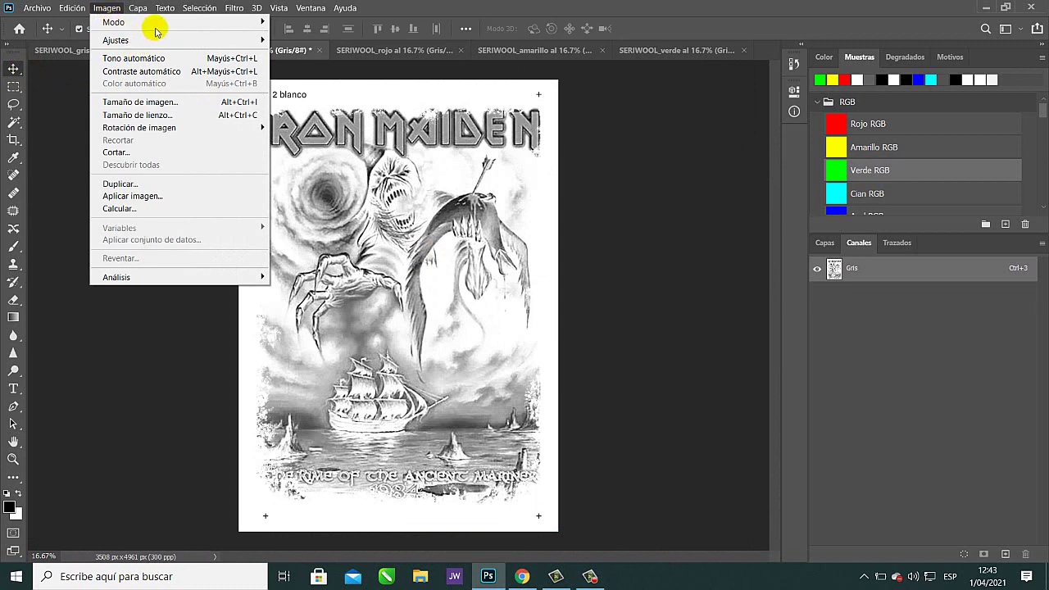
pyautogui.moveTo(164, 29)
pyautogui.click(314, 24)
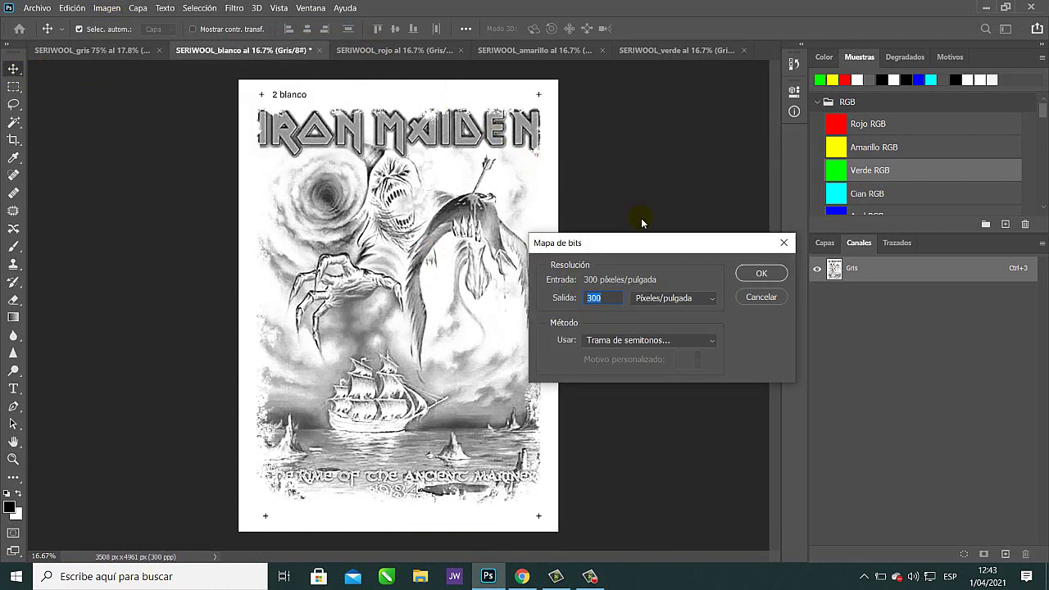
pyautogui.press('Return')
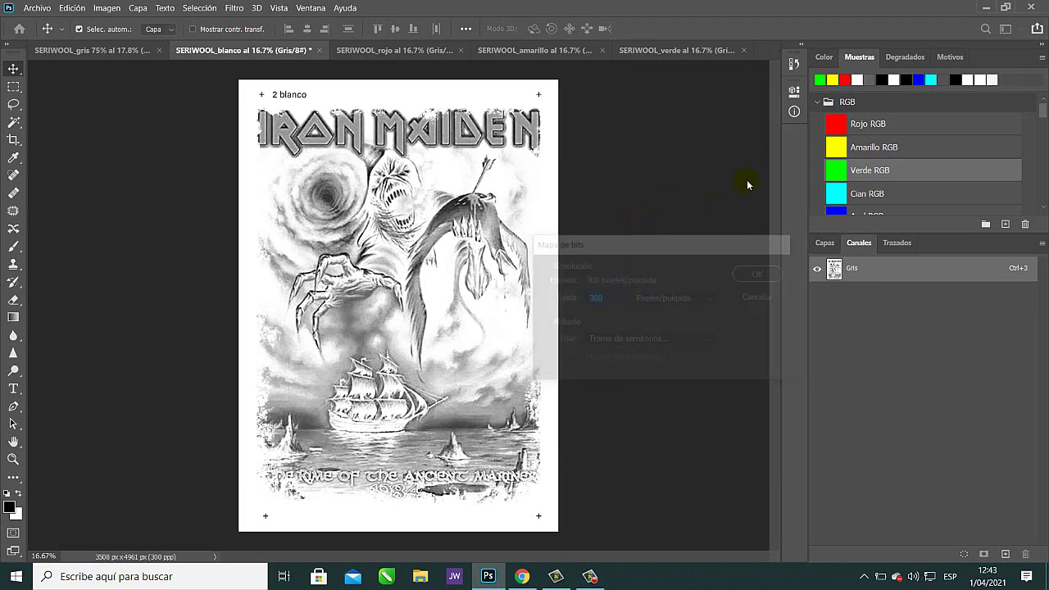
pyautogui.press('Return')
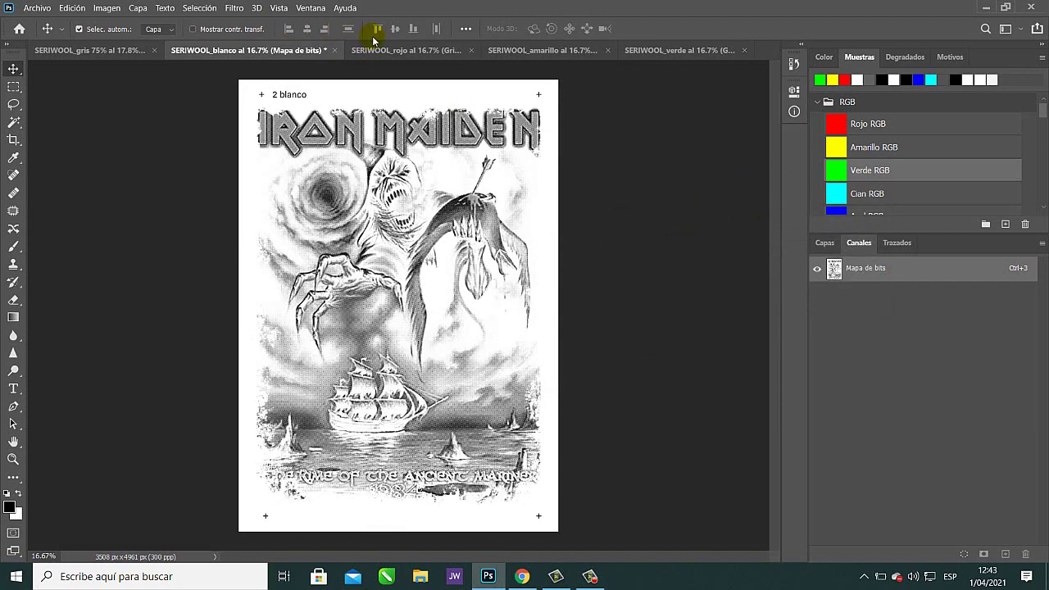
# Convert the rojo plate to a halftone screen bitmap with the same settings as the blanco plate.
pyautogui.click(385, 50)
pyautogui.click(107, 8)
pyautogui.moveTo(120, 21)
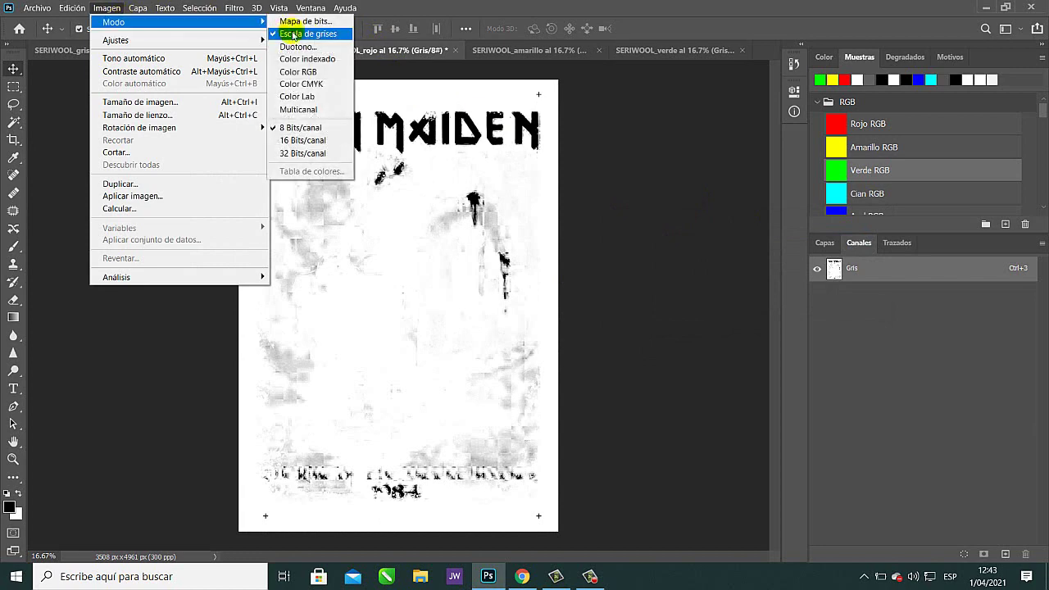
pyautogui.click(304, 21)
pyautogui.press('Return')
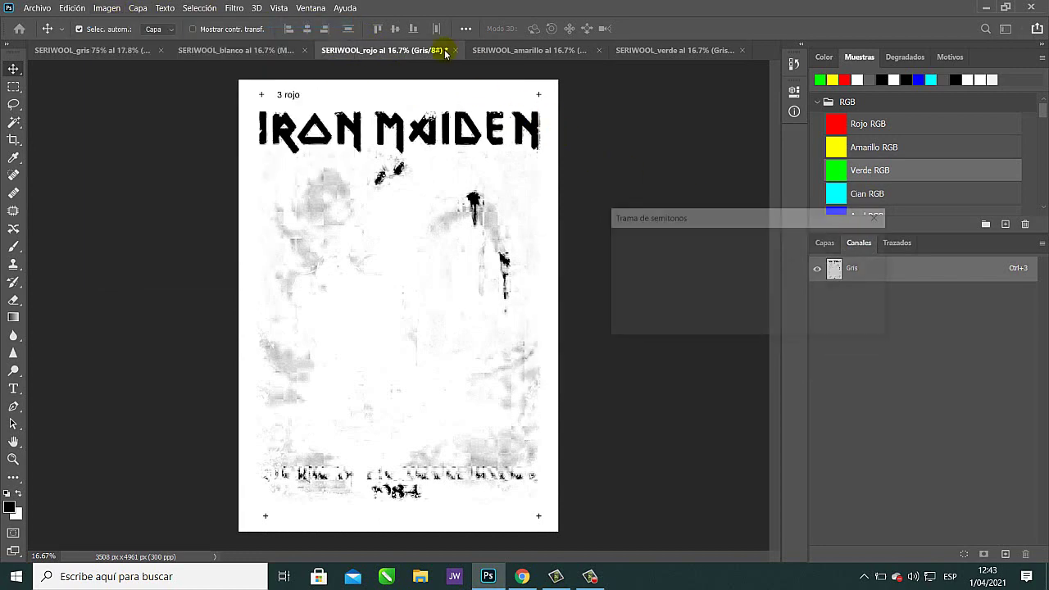
pyautogui.press('Return')
# Convert the amarillo plate to a 300 pixels/inch bitmap with the same halftone screen settings as the other plates.
pyautogui.click(464, 50)
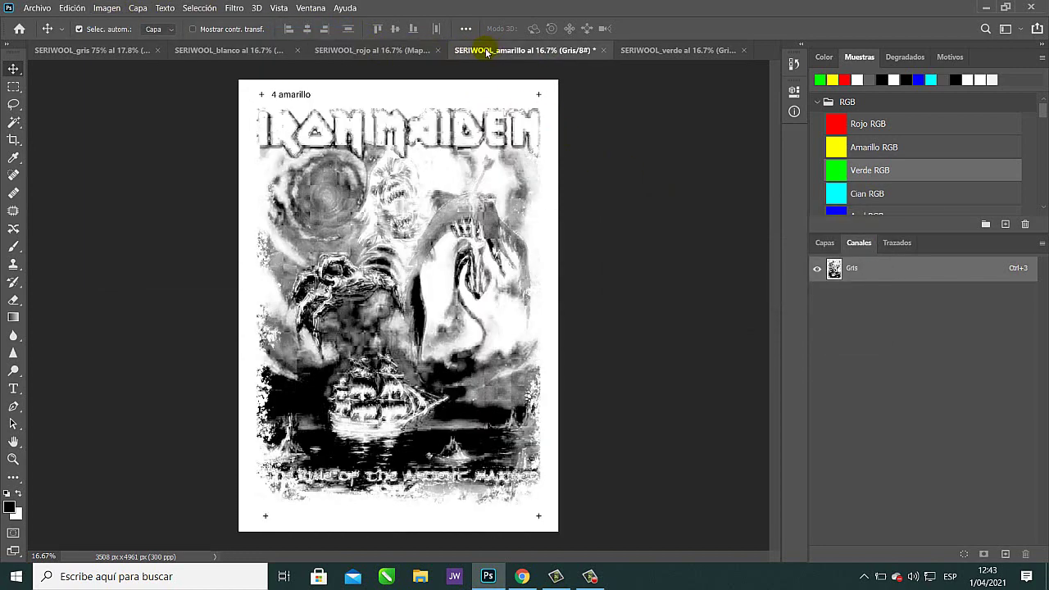
pyautogui.click(107, 8)
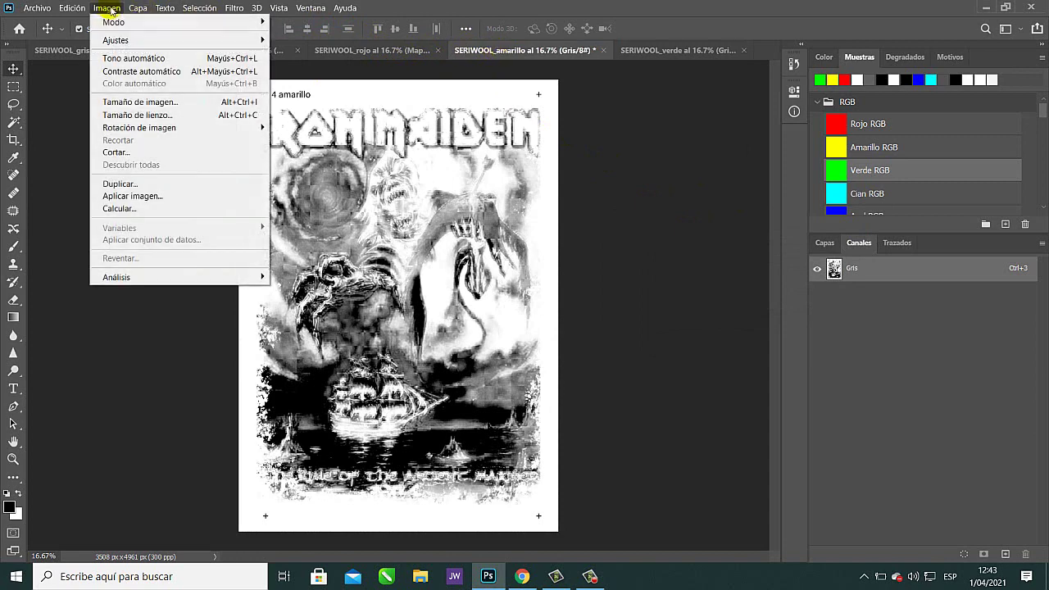
pyautogui.moveTo(171, 21)
pyautogui.click(332, 22)
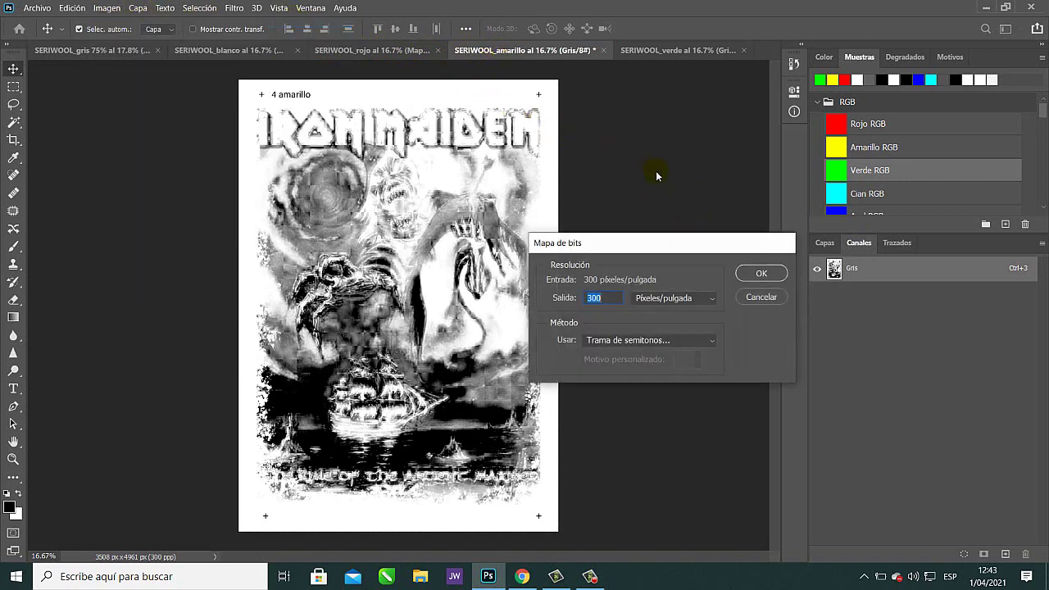
pyautogui.press('Return')
pyautogui.press('Return')
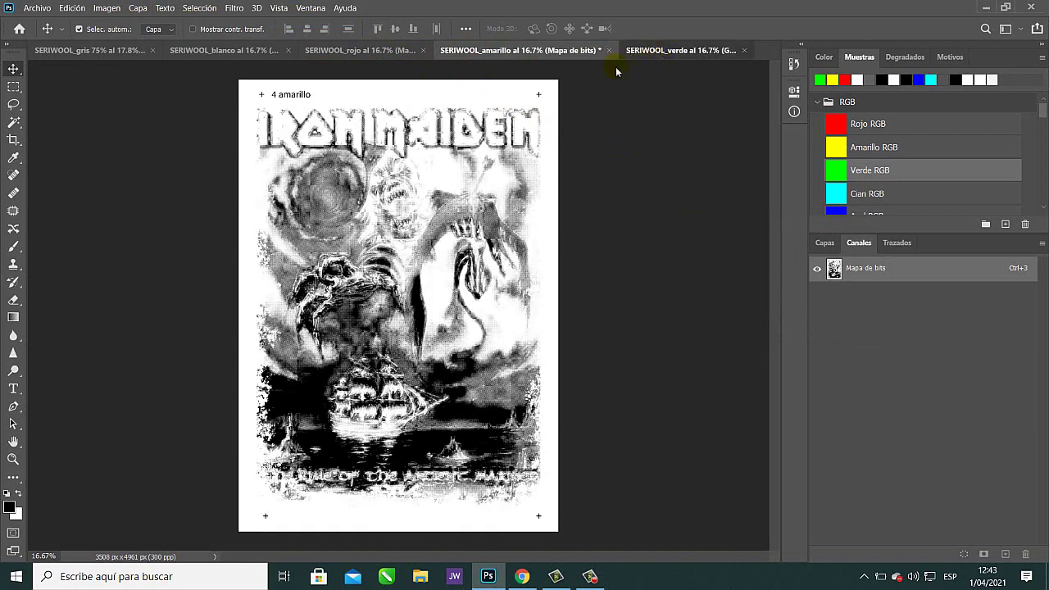
# Convert the verde plate to a bitmap with the same halftone screen settings as the other plates.
pyautogui.click(657, 53)
pyautogui.click(107, 8)
pyautogui.moveTo(133, 27)
pyautogui.click(305, 21)
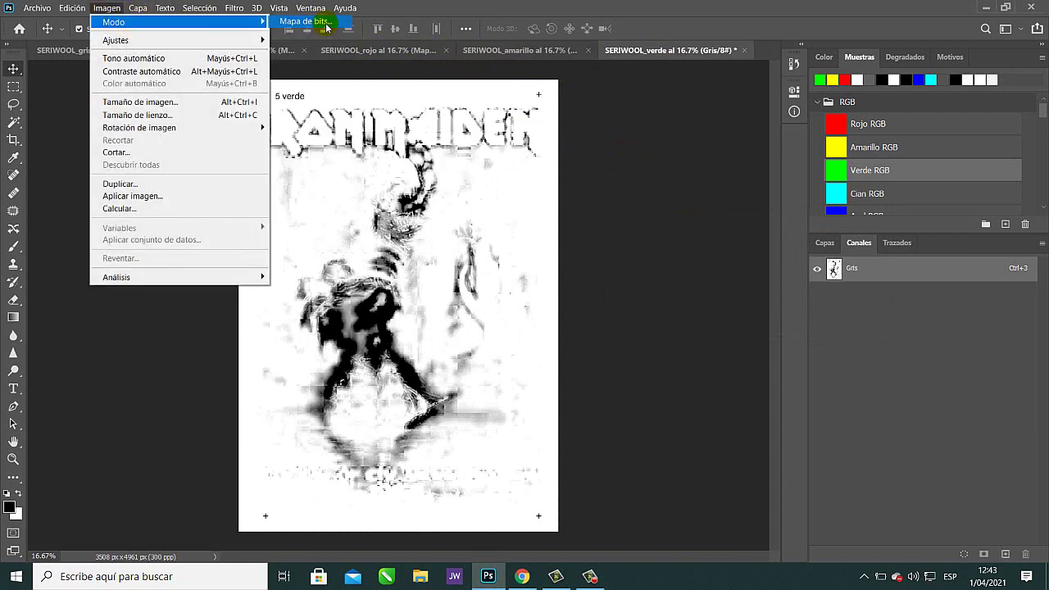
pyautogui.press('Return')
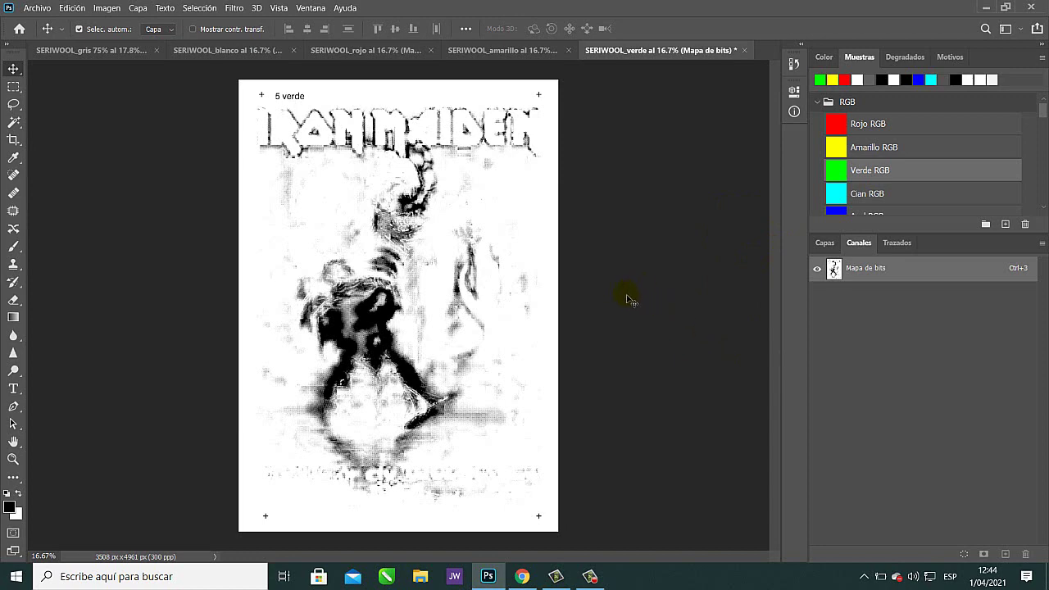
# Fit the verde, amarillo, rojo and blanco bitmap plates to the screen one after another.
pyautogui.press('z')
pyautogui.rightClick(477, 201)
pyautogui.click(504, 210)
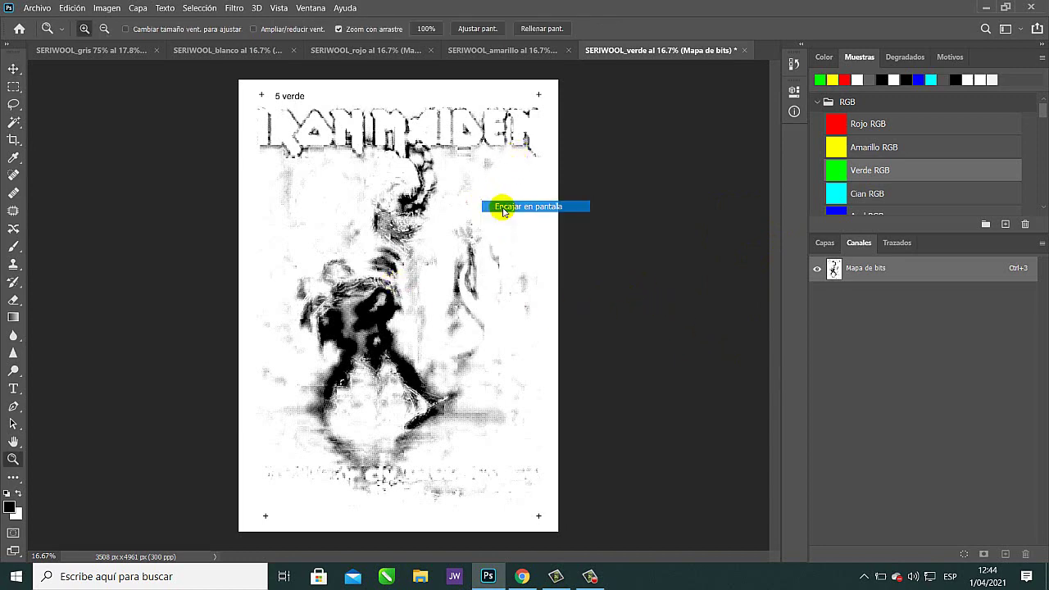
pyautogui.click(476, 51)
pyautogui.rightClick(416, 136)
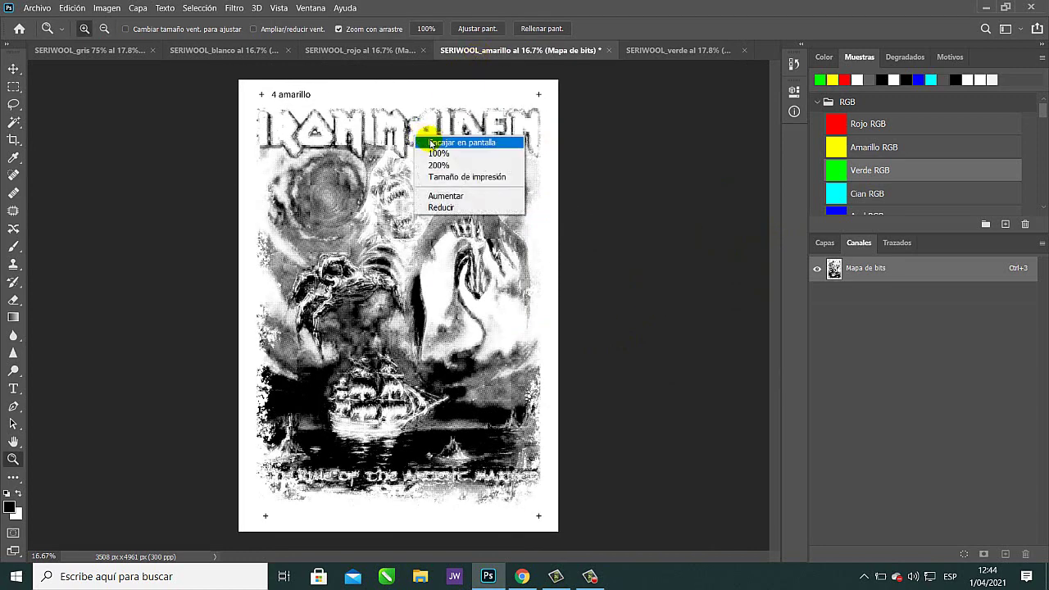
pyautogui.click(431, 144)
pyautogui.click(352, 50)
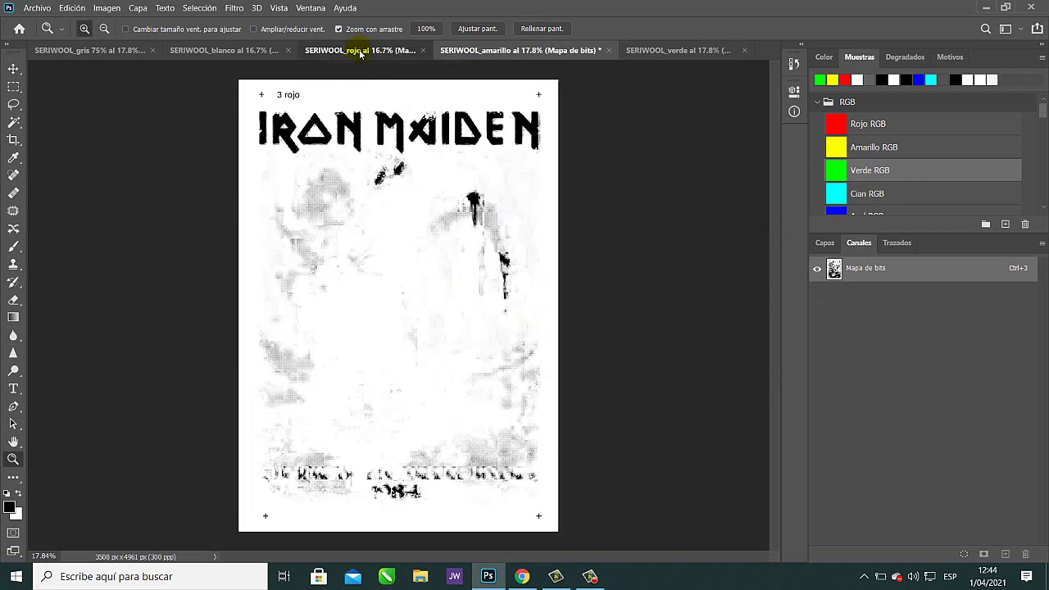
pyautogui.rightClick(355, 178)
pyautogui.click(379, 177)
pyautogui.click(244, 53)
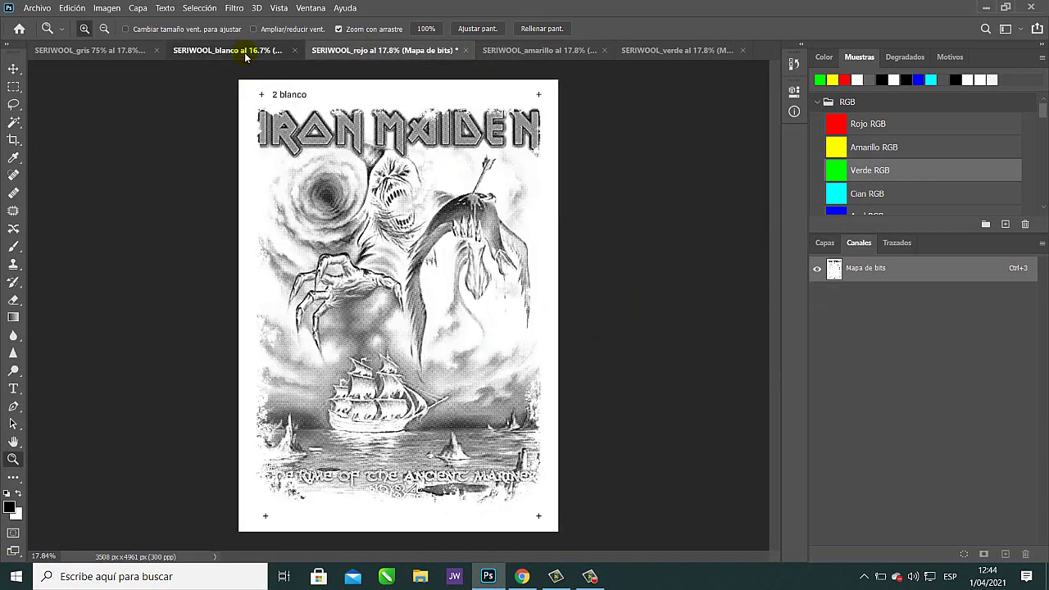
pyautogui.rightClick(316, 157)
pyautogui.click(338, 164)
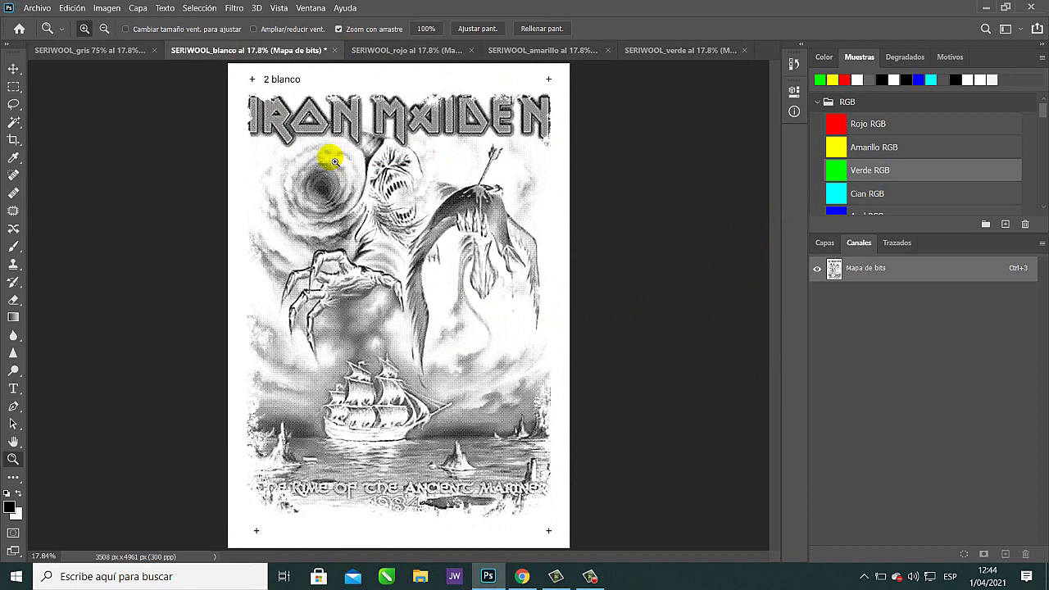
# Review the full gris 75%, blanco, rojo, amarillo and verde plates in sequence.
pyautogui.click(107, 53)
pyautogui.click(12, 70)
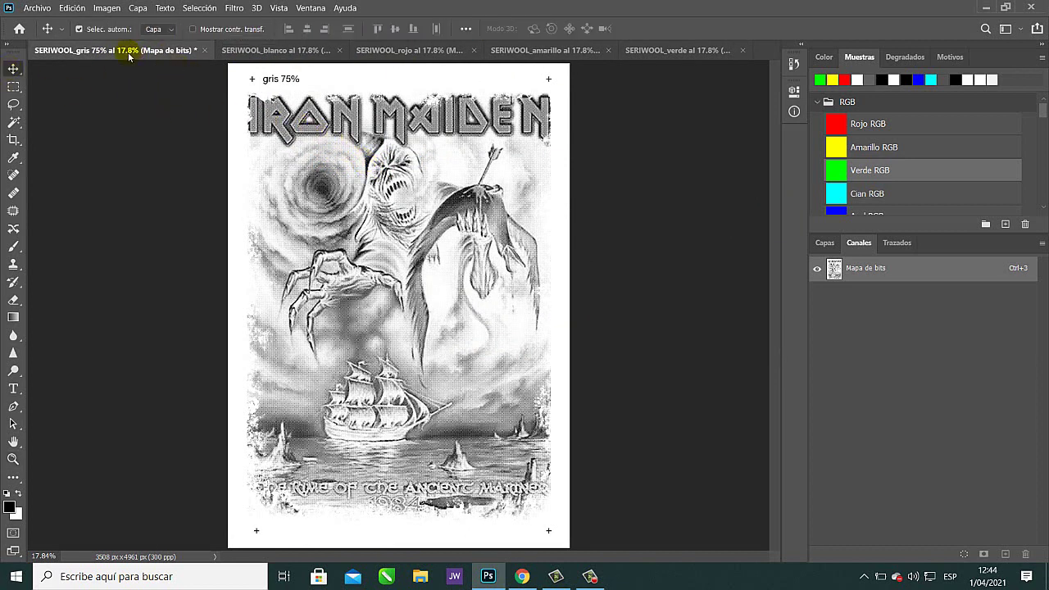
pyautogui.click(275, 51)
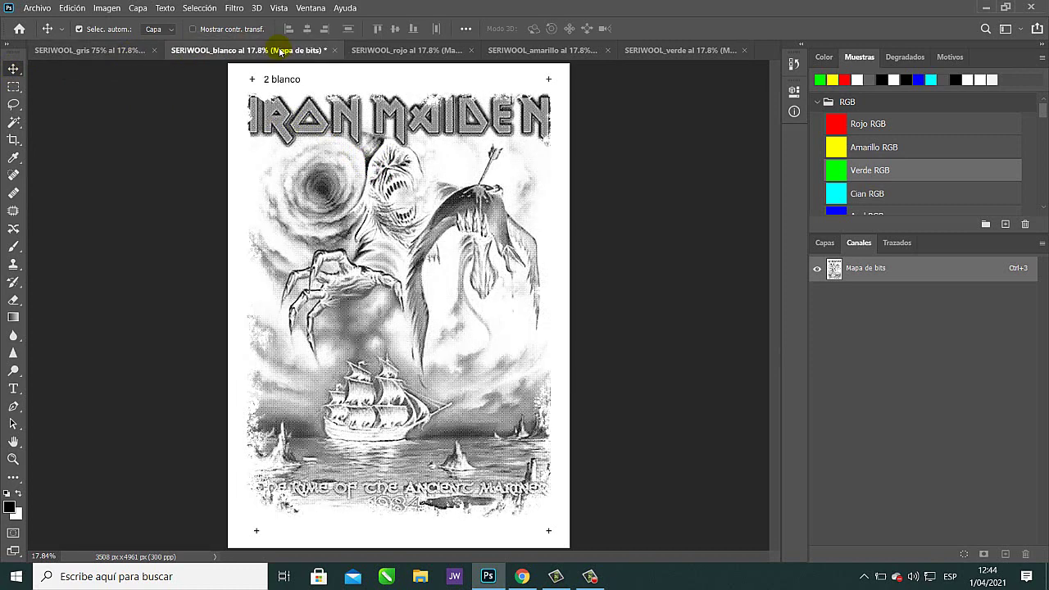
pyautogui.click(406, 50)
pyautogui.click(544, 52)
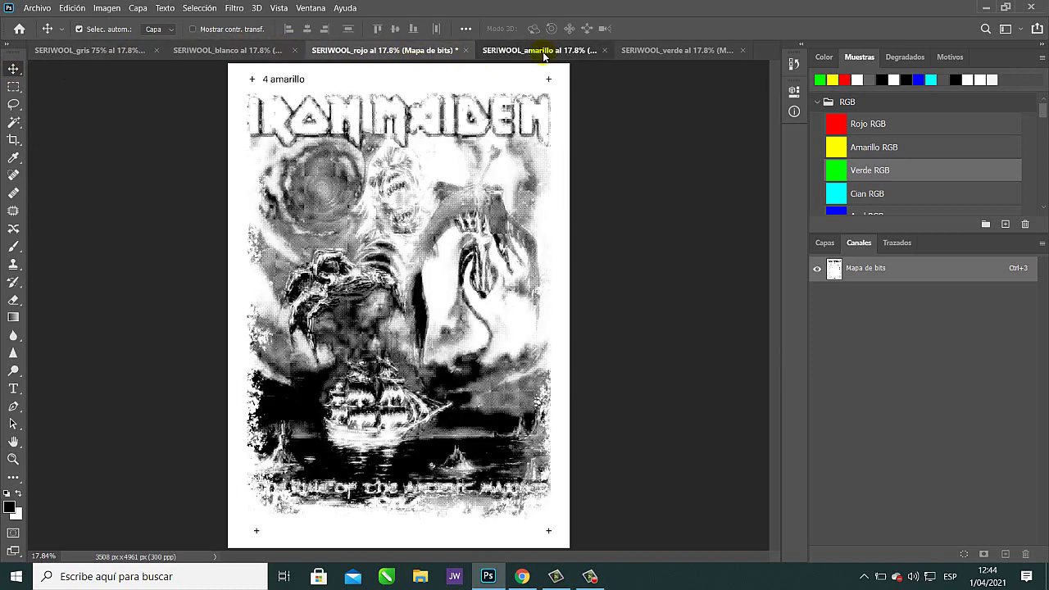
pyautogui.click(649, 51)
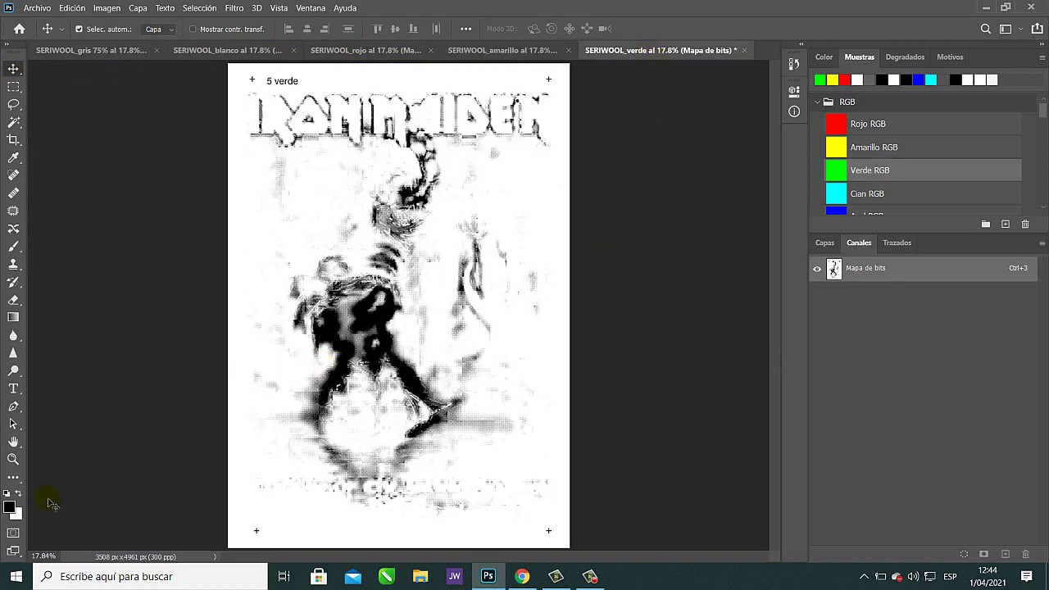
# Examine the halftone dots of the verde and amarillo plates up close, restoring the full view of each.
pyautogui.click(13, 459)
pyautogui.click(415, 314)
pyautogui.moveTo(416, 314); pyautogui.dragTo(402, 356)
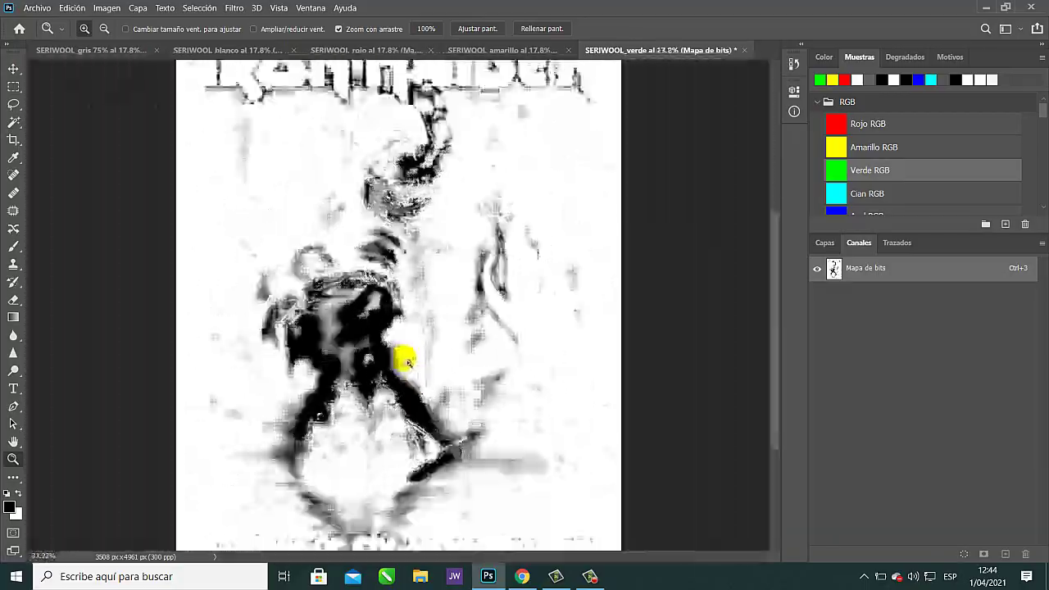
pyautogui.rightClick(409, 355)
pyautogui.click(443, 360)
pyautogui.click(510, 51)
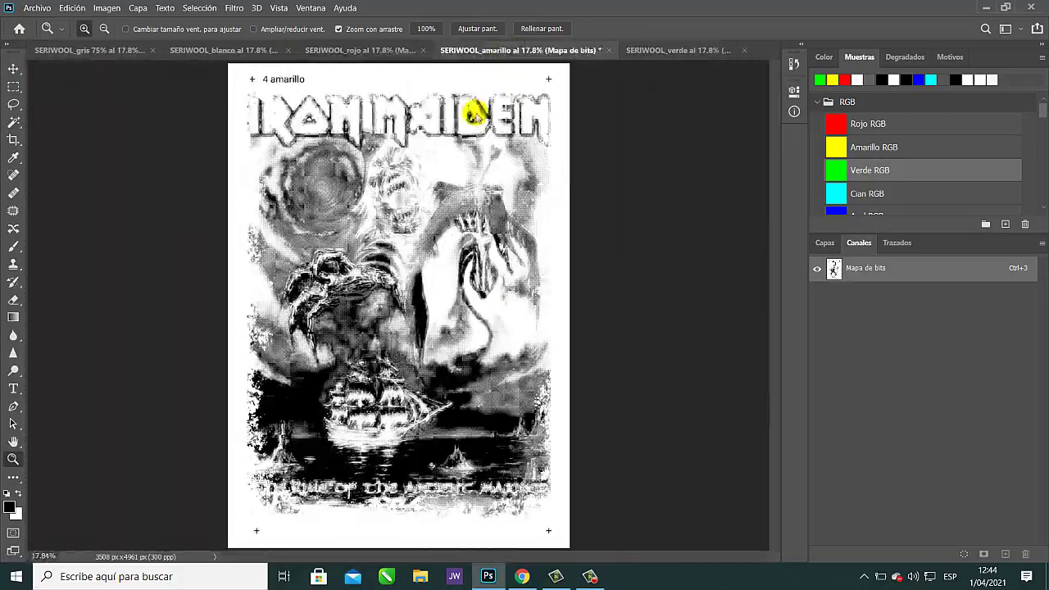
pyautogui.moveTo(353, 249); pyautogui.dragTo(365, 472)
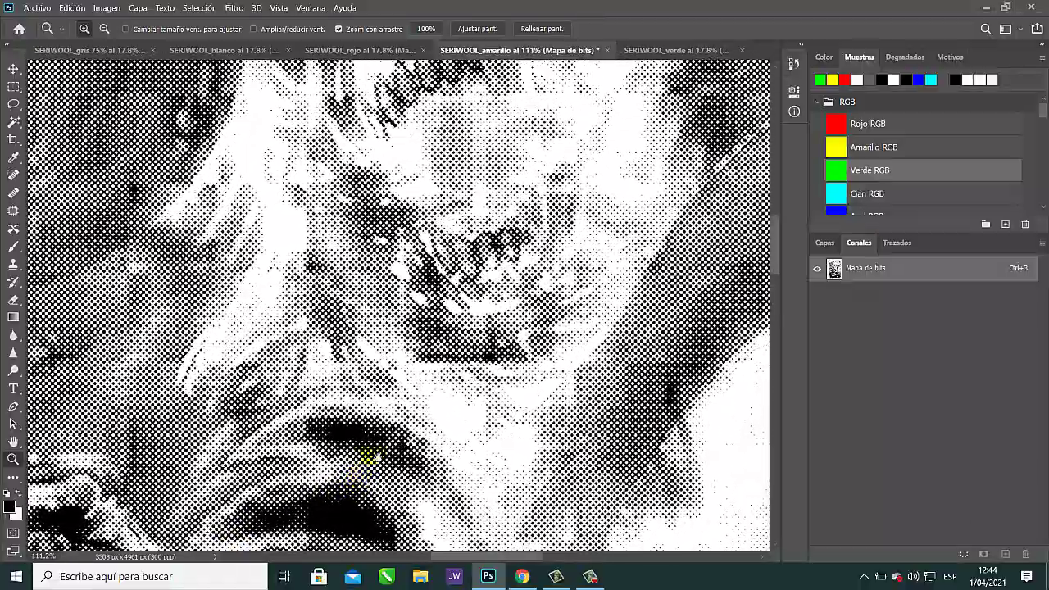
pyautogui.rightClick(367, 314)
pyautogui.click(389, 328)
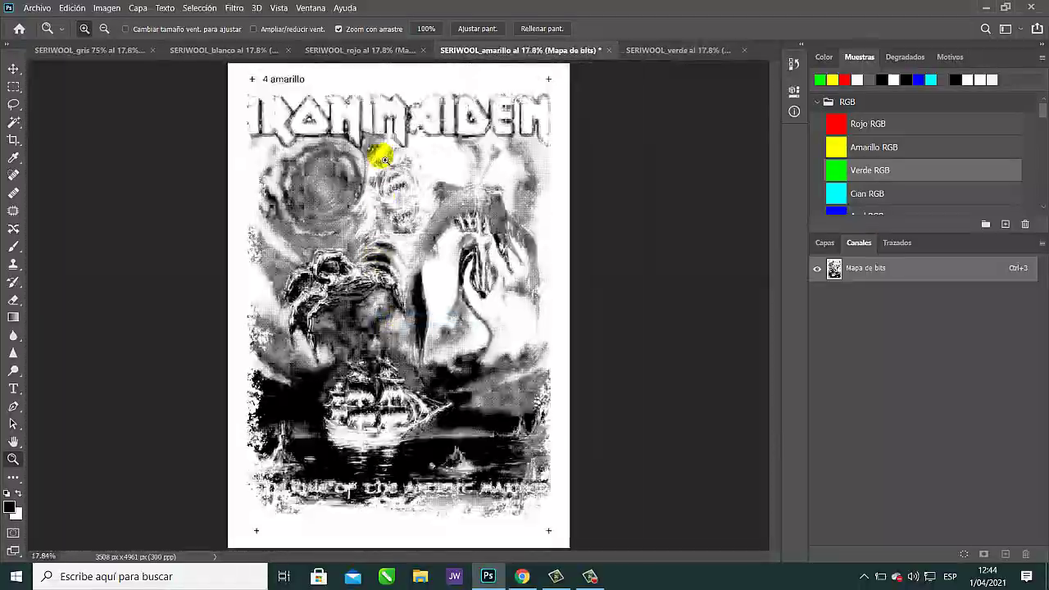
# Examine the halftone dots of the rojo and blanco plates up close, restoring the full view of each.
pyautogui.click(365, 50)
pyautogui.moveTo(323, 200); pyautogui.dragTo(379, 248)
pyautogui.rightClick(380, 249)
pyautogui.click(402, 259)
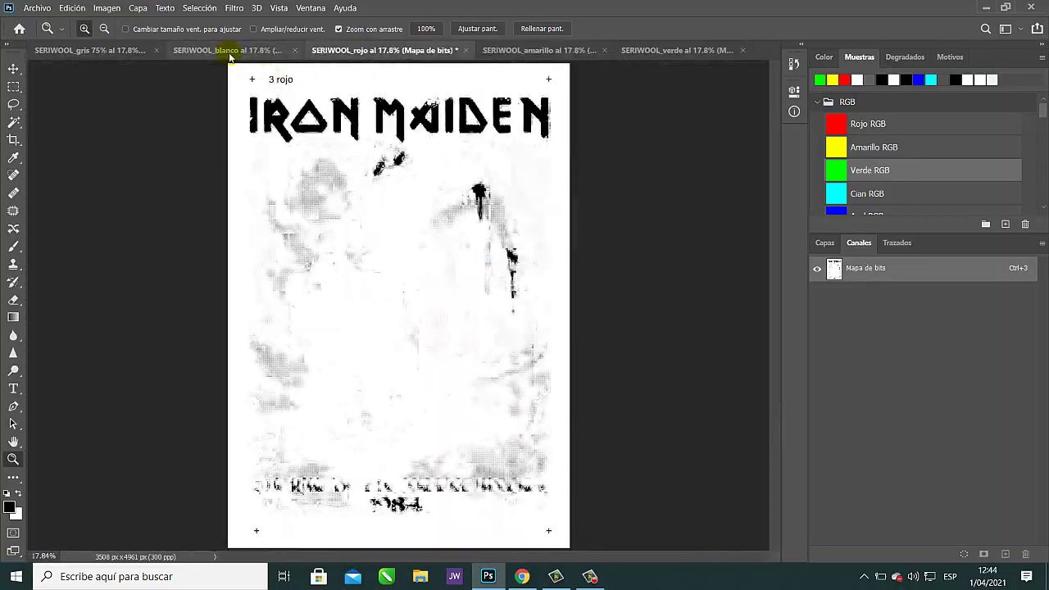
pyautogui.click(226, 50)
pyautogui.moveTo(300, 134); pyautogui.dragTo(487, 277)
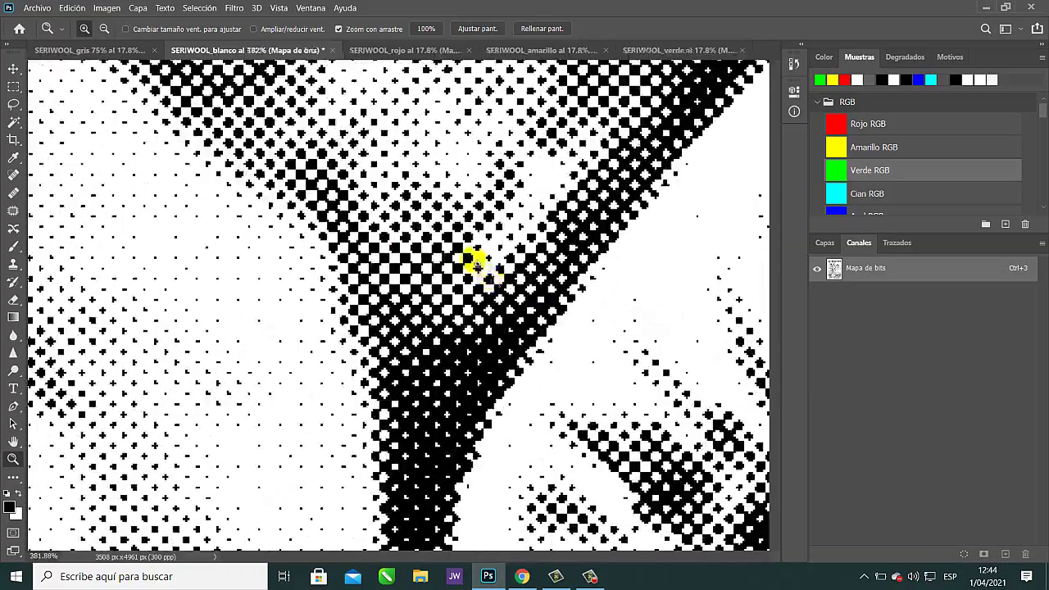
pyautogui.rightClick(444, 233)
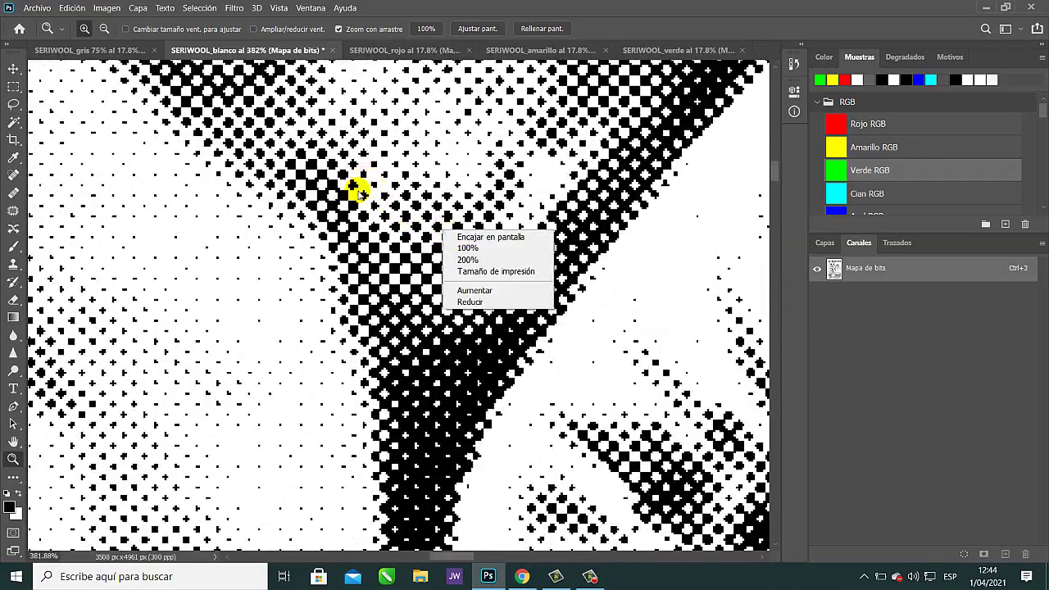
pyautogui.click(466, 237)
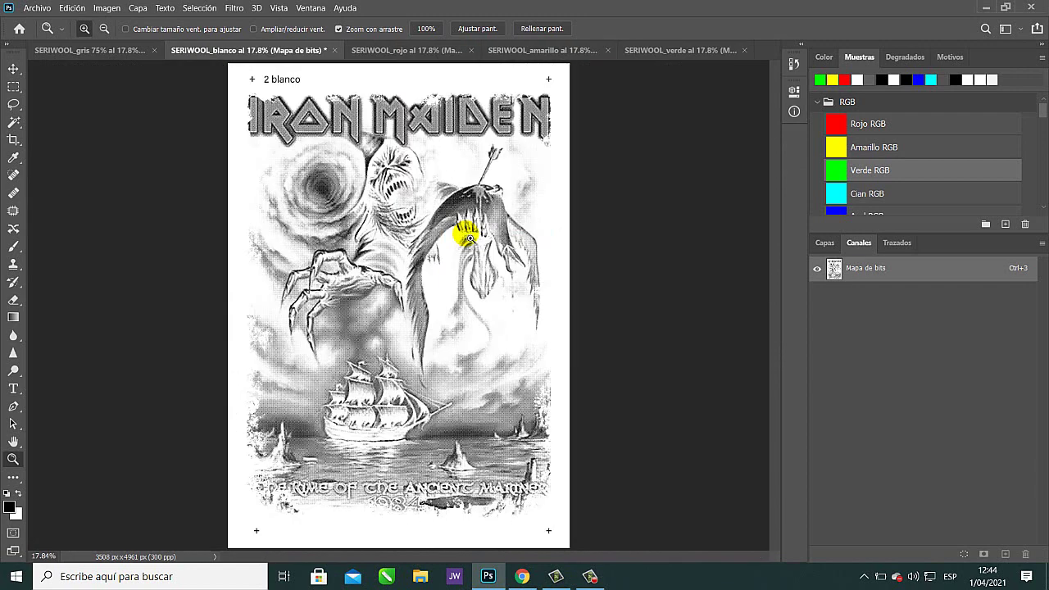
pyautogui.click(14, 68)
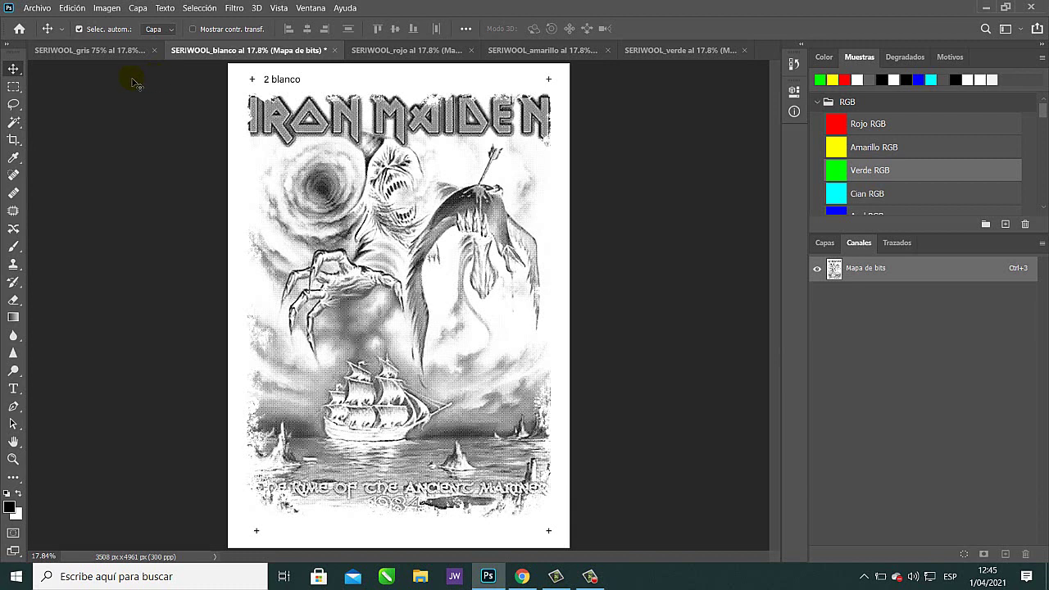
# Set up a PDF presentation from the gris 75% plate, adding all open plate files as its source files.
pyautogui.click(104, 51)
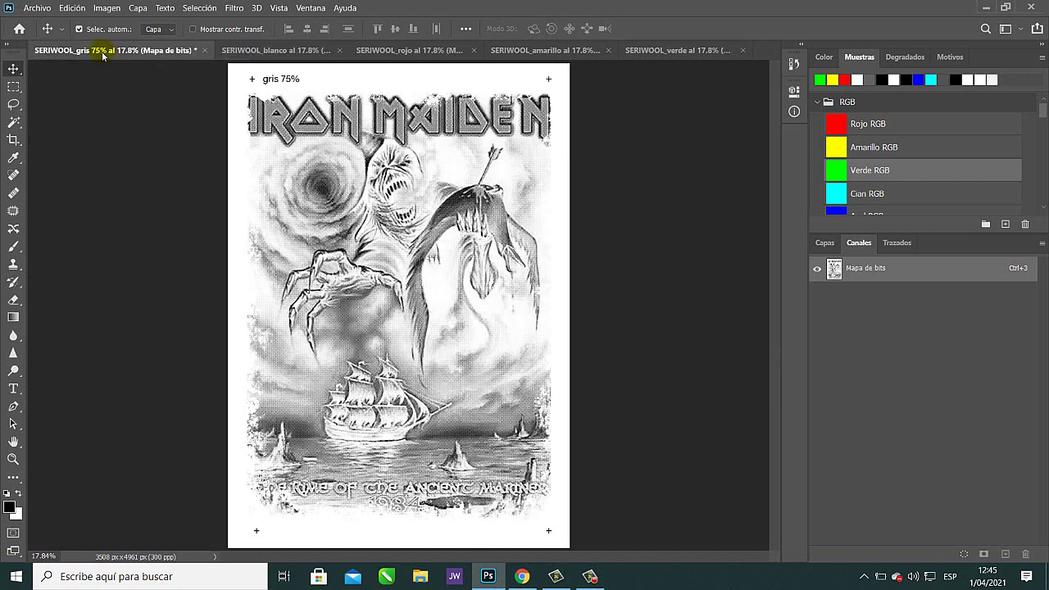
pyautogui.click(36, 8)
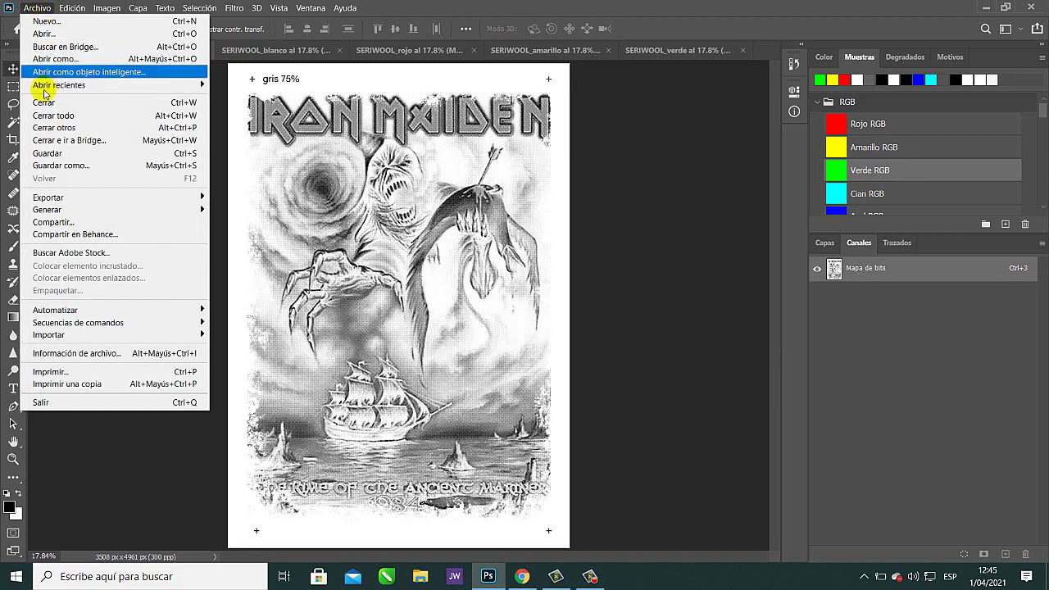
pyautogui.moveTo(78, 310)
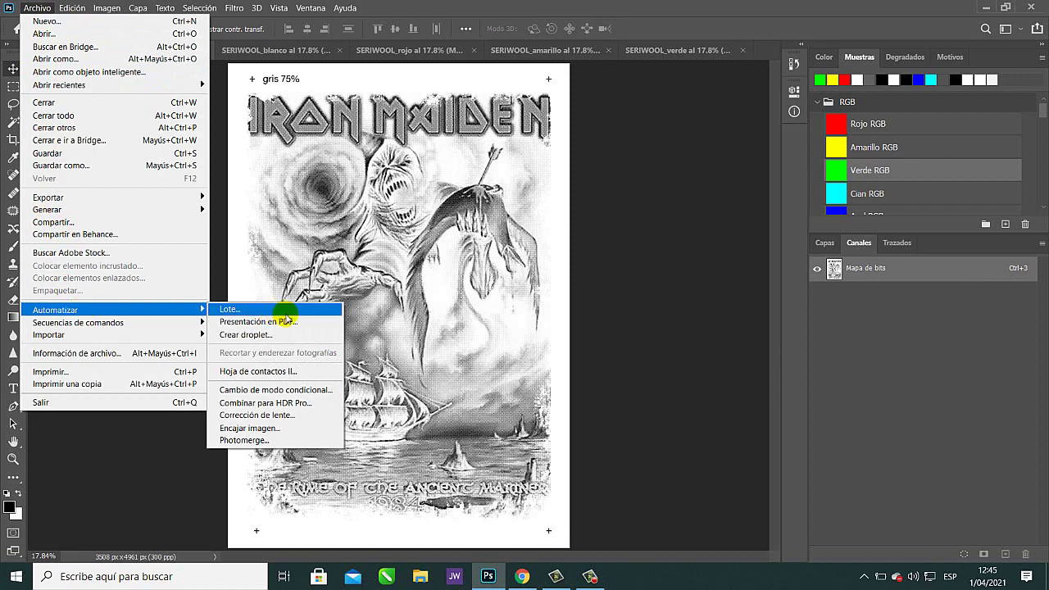
pyautogui.click(283, 321)
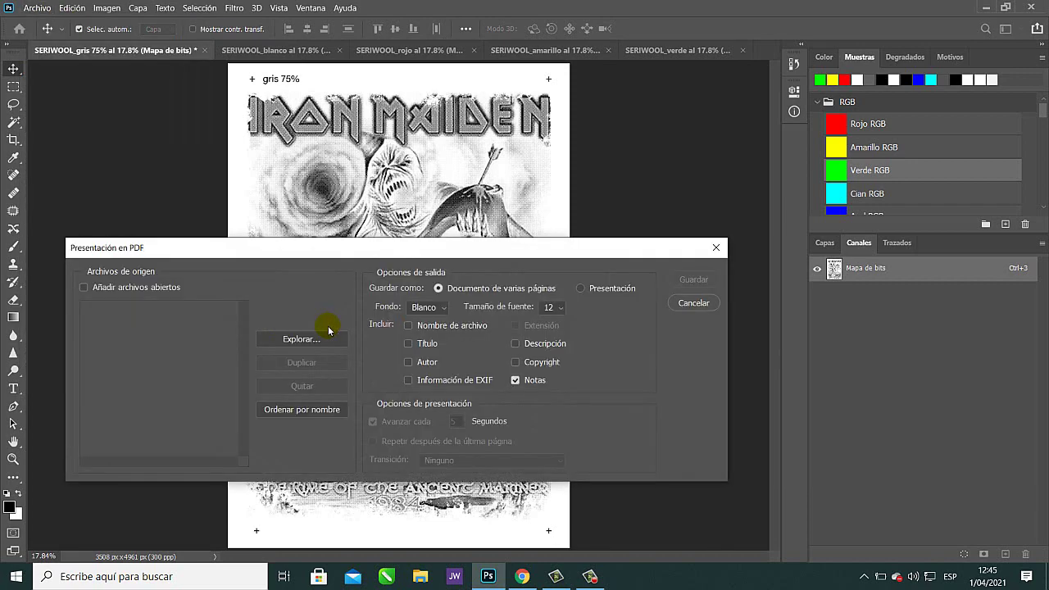
pyautogui.moveTo(417, 250); pyautogui.dragTo(483, 166)
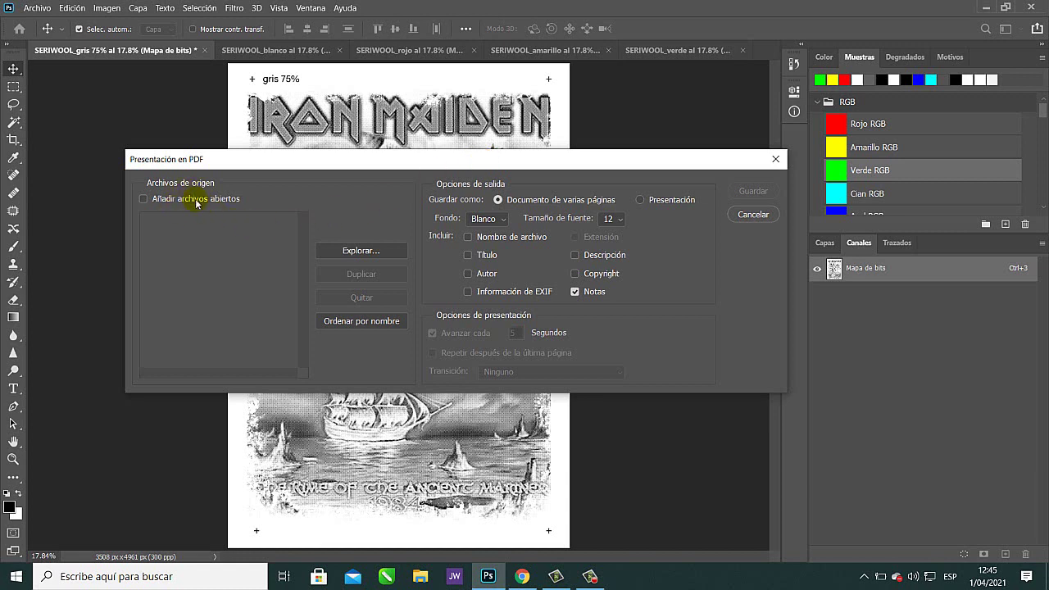
pyautogui.click(145, 201)
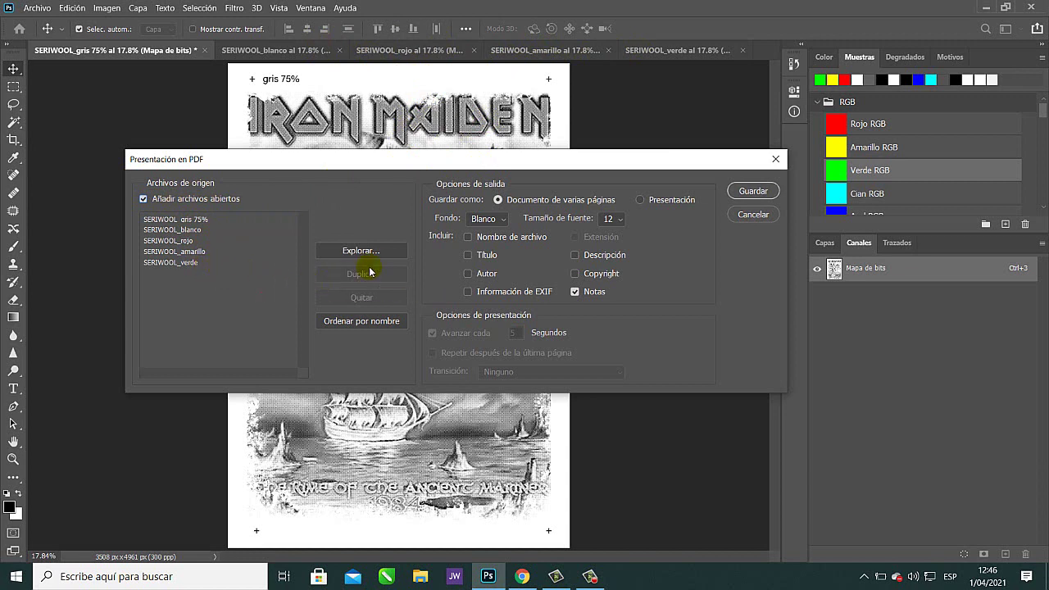
# Save the plates as a multi-page PDF named "seriwool maiden" in the Escritorio folder.
pyautogui.click(748, 193)
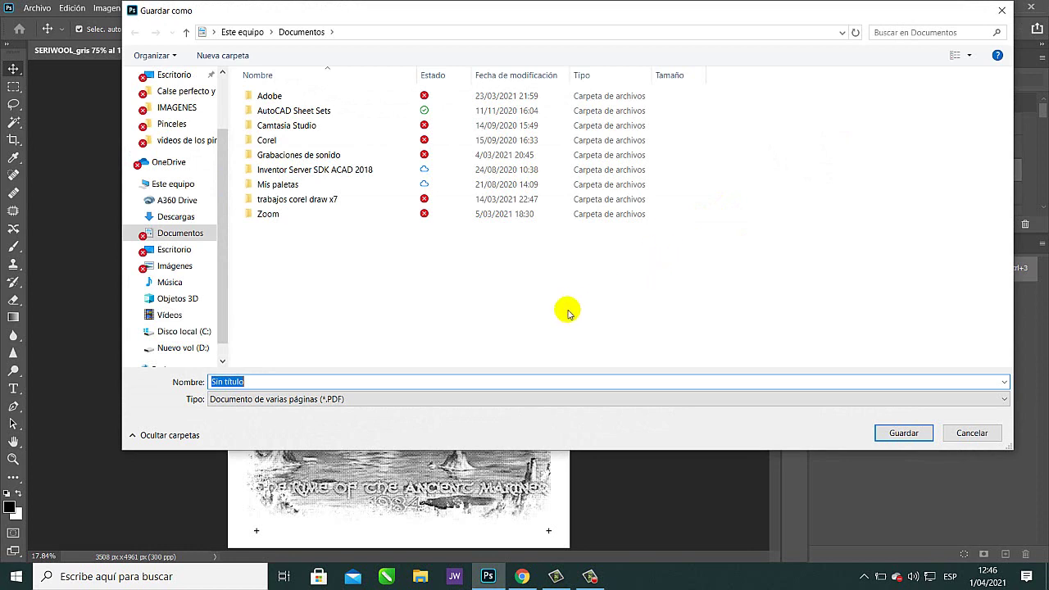
pyautogui.write('seriwool maiden')
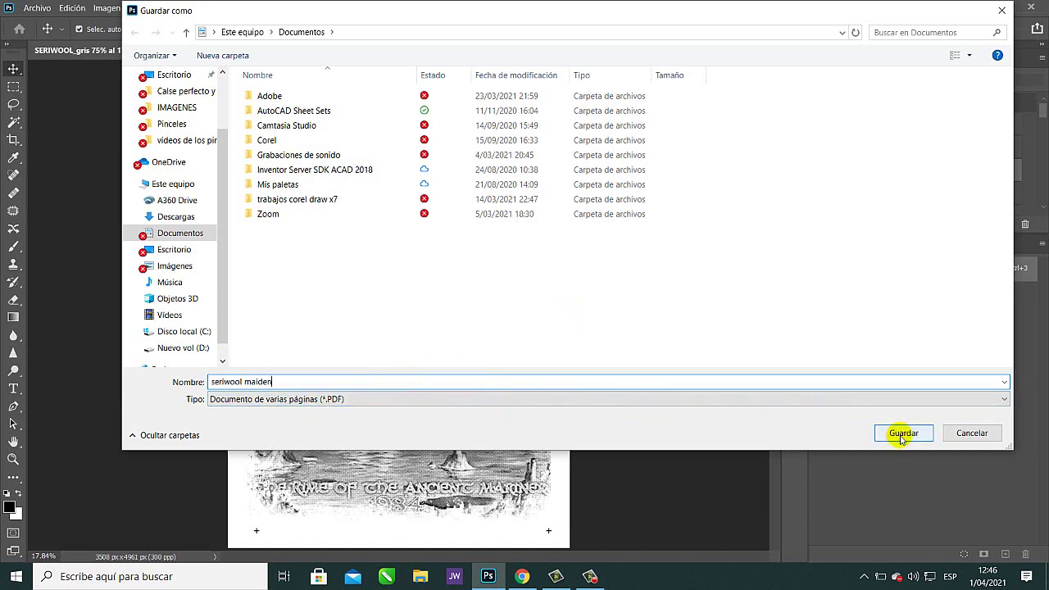
pyautogui.click(168, 251)
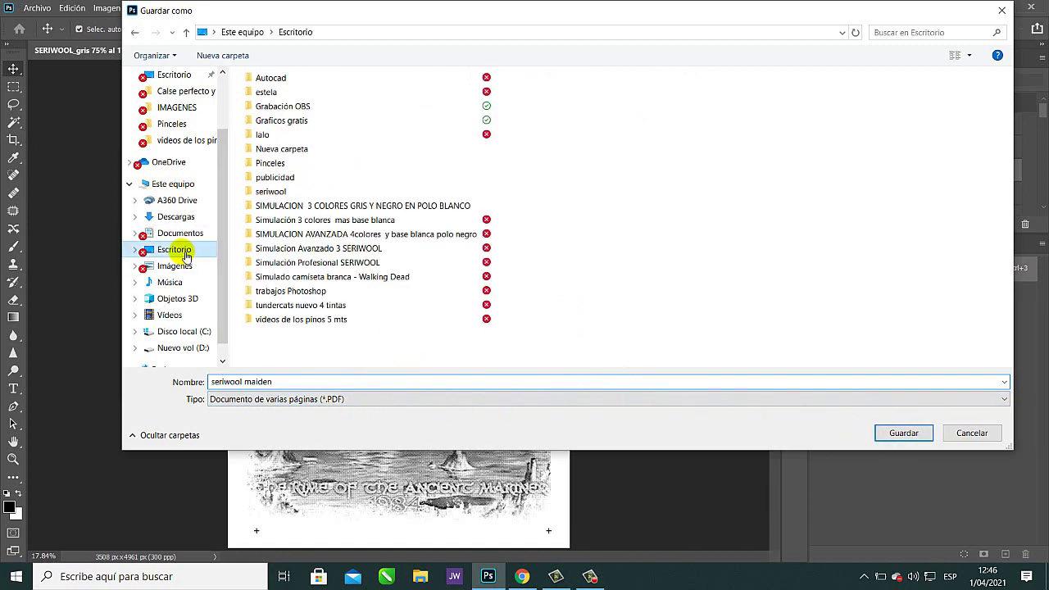
pyautogui.click(905, 433)
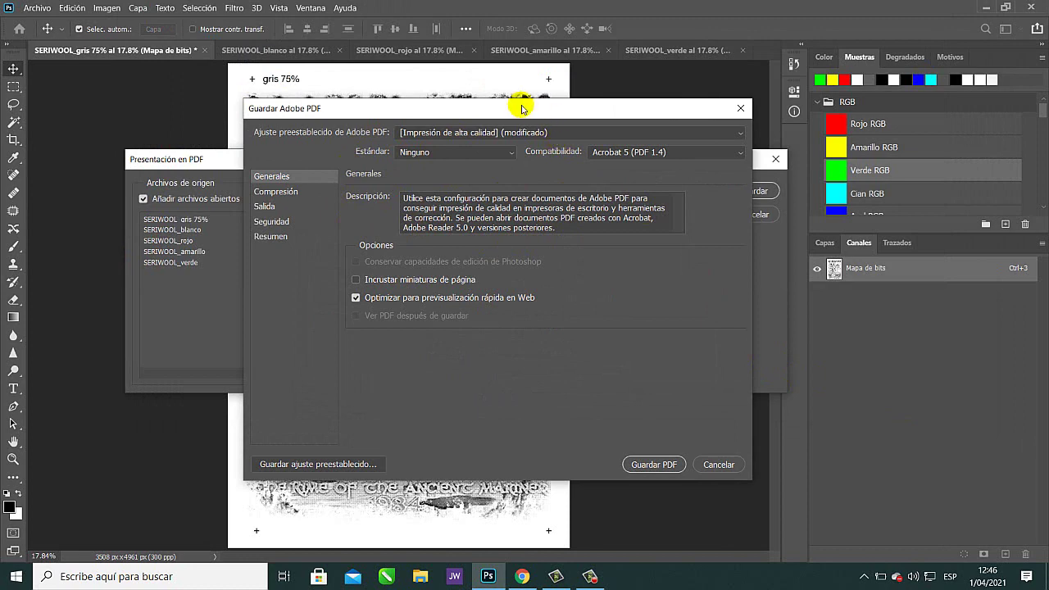
# Disable fast web preview optimization for the PDF and set its compression to no downsampling with JPEG.
pyautogui.moveTo(522, 108)
pyautogui.mouseDown()
pyautogui.moveTo(583, 92)
pyautogui.moveTo(506, 96)
pyautogui.mouseUp()
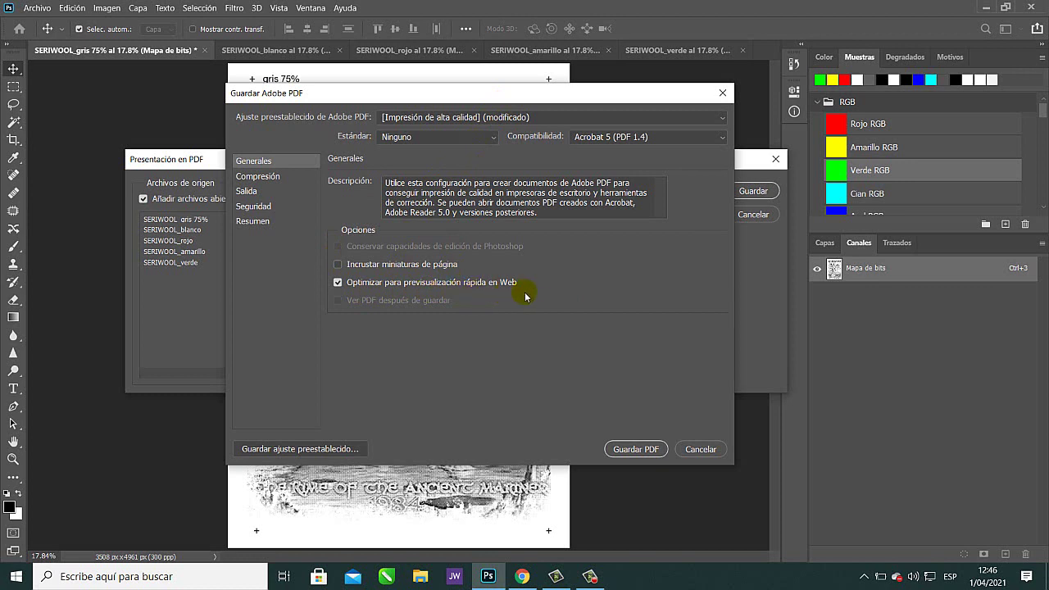
pyautogui.click(336, 283)
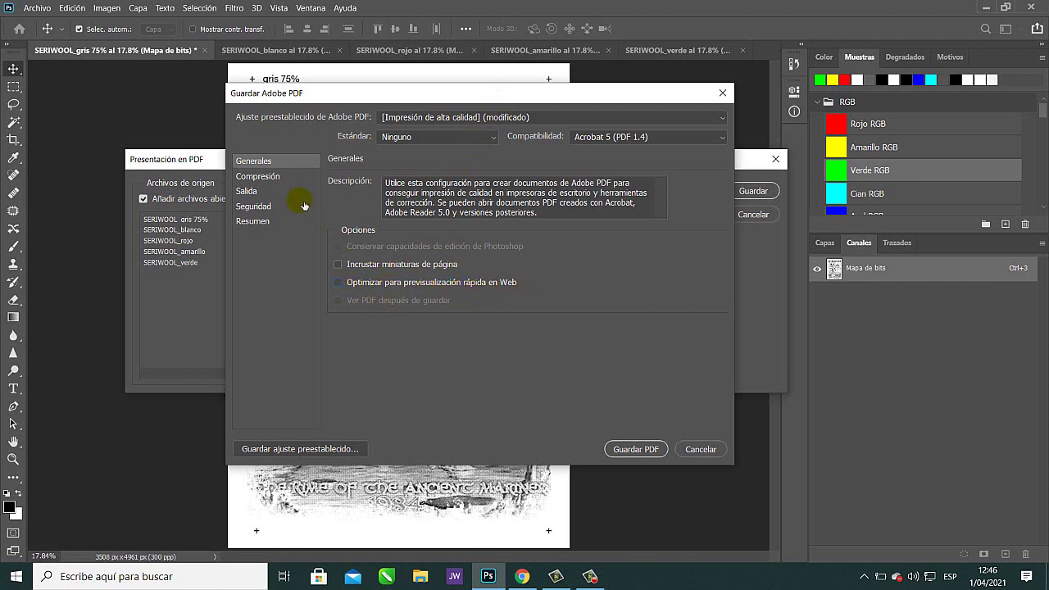
pyautogui.click(280, 179)
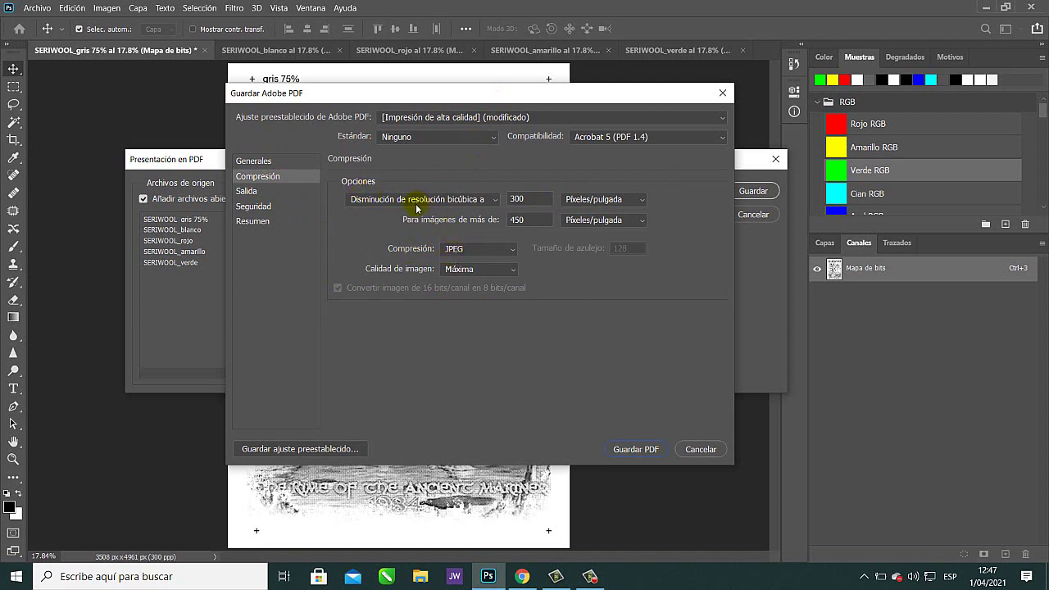
pyautogui.click(490, 202)
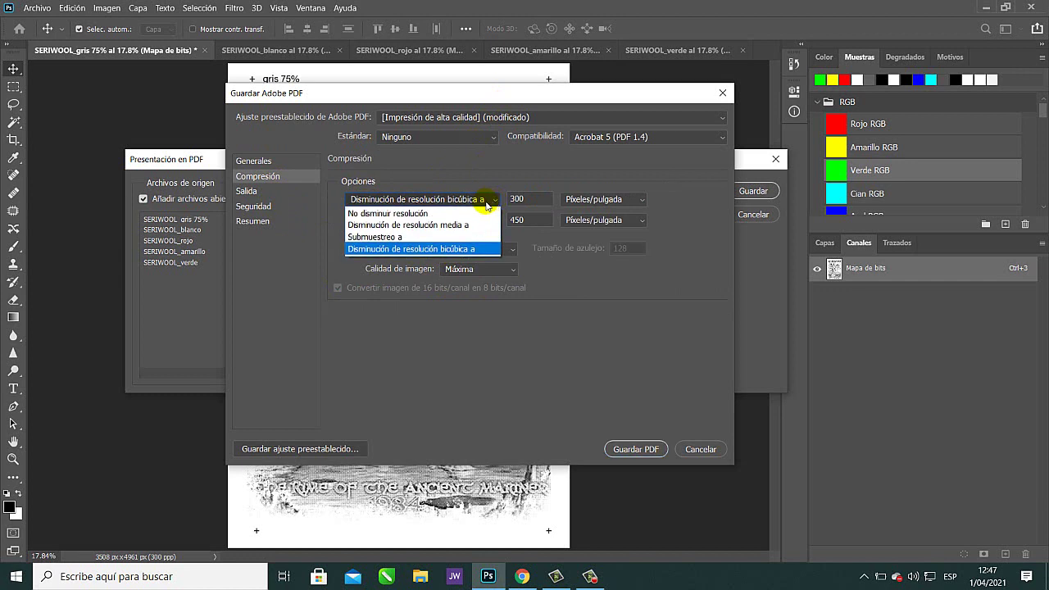
pyautogui.click(418, 215)
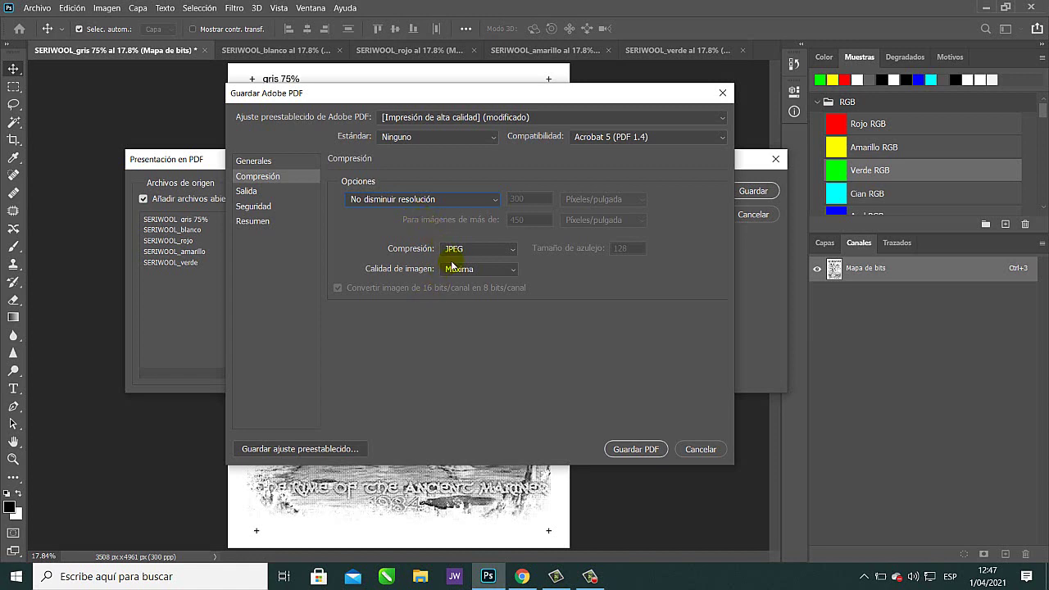
pyautogui.click(480, 255)
pyautogui.click(474, 261)
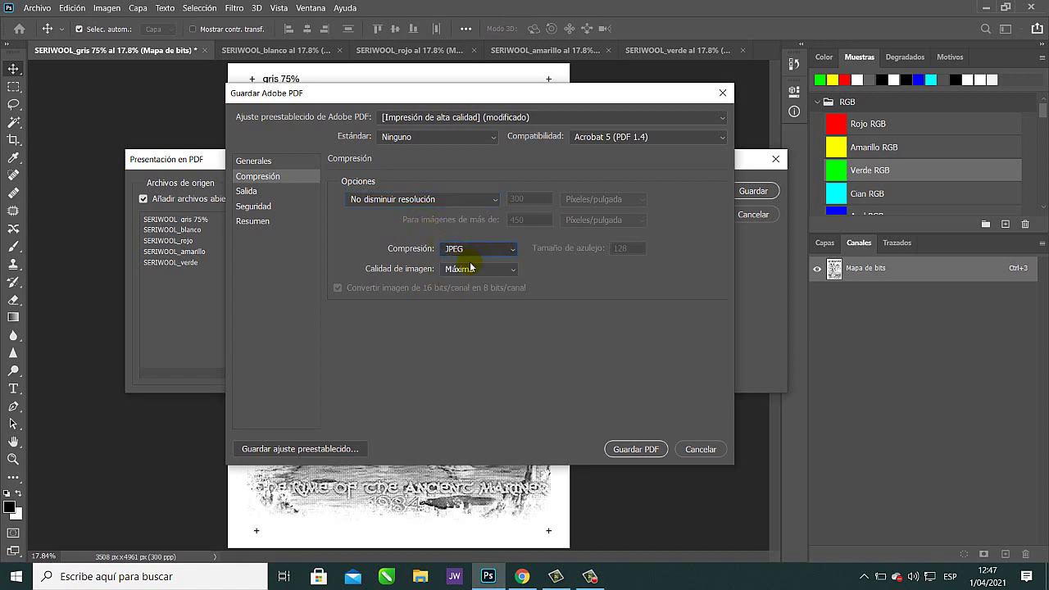
# Set the PDF's output profile inclusion policy to "No incluir perfil" and save the PDF.
pyautogui.click(248, 191)
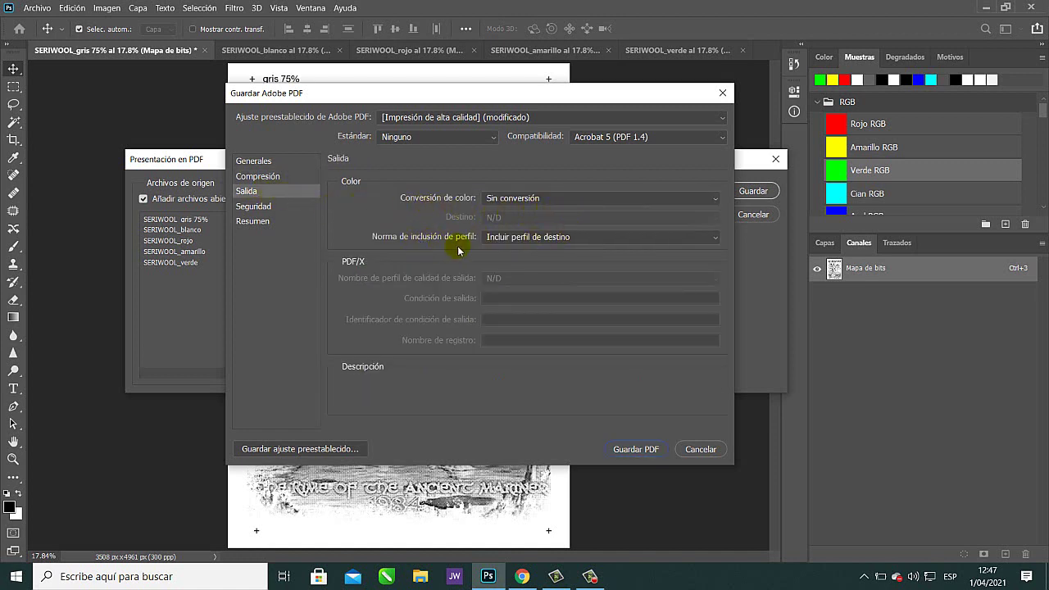
pyautogui.moveTo(482, 247)
pyautogui.click(608, 239)
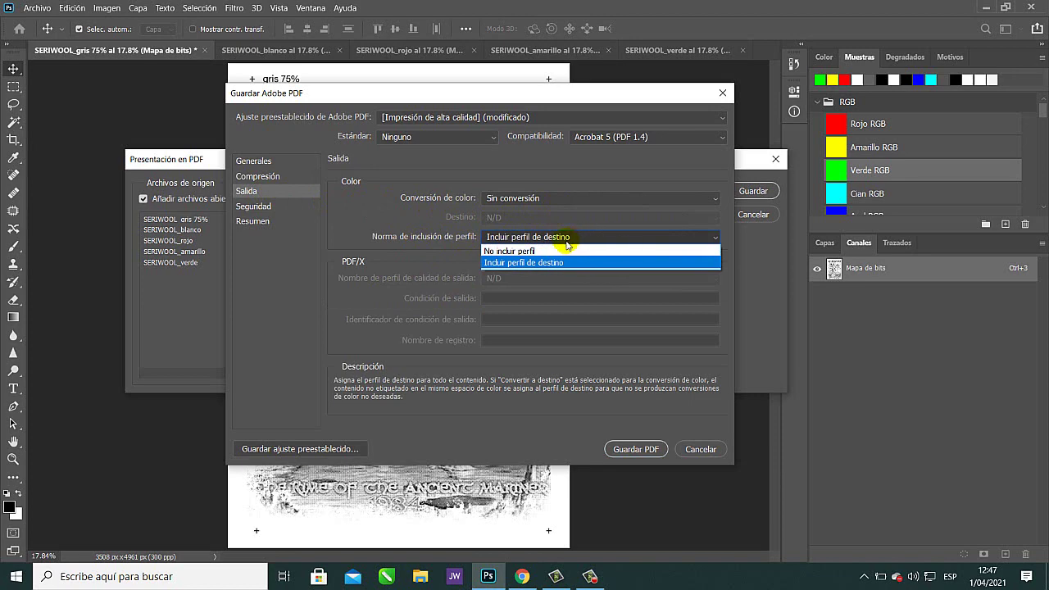
pyautogui.click(532, 251)
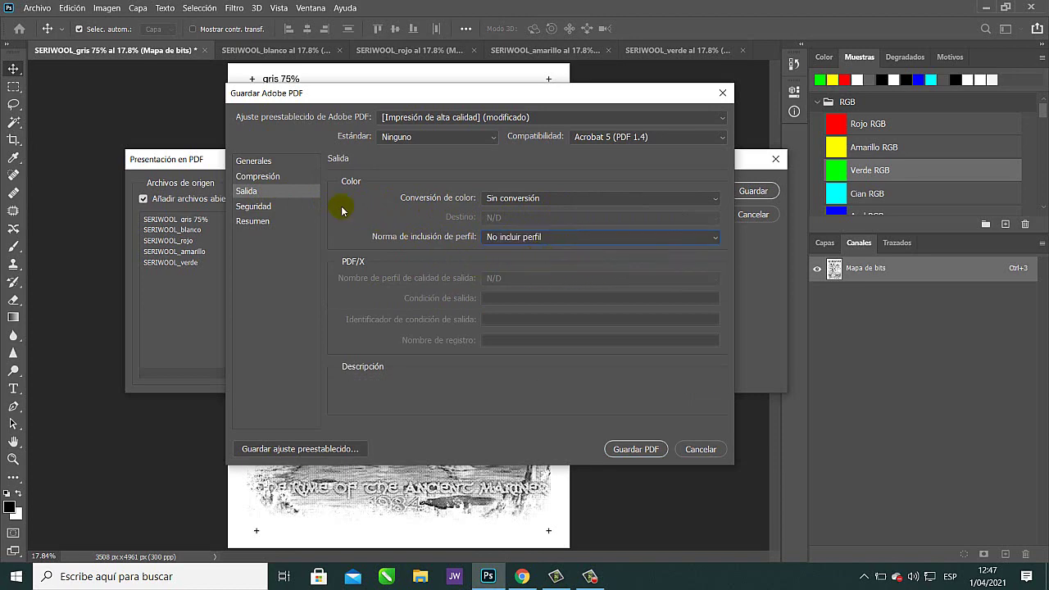
pyautogui.click(637, 450)
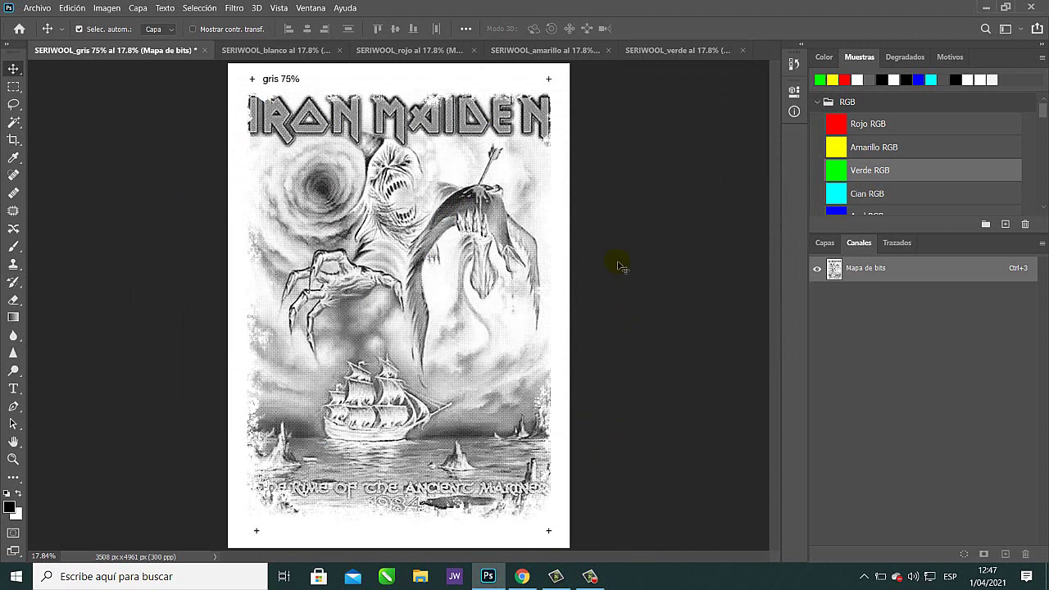
# Open "seriwool maiden.pdf" from the desktop in Microsoft Edge, look through its plate pages and return to the first page.
pyautogui.click(987, 11)
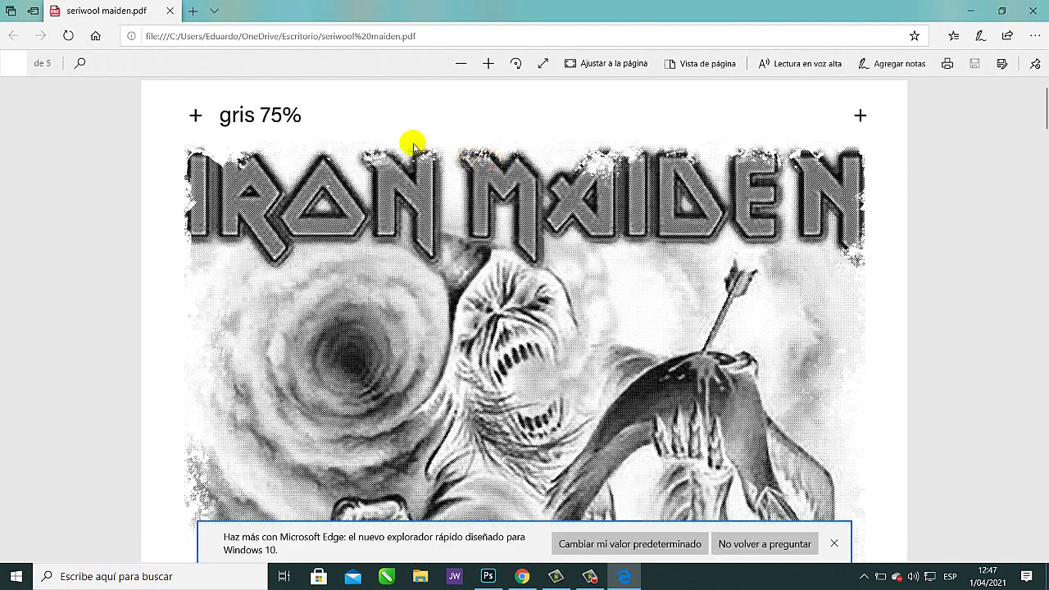
pyautogui.click(833, 544)
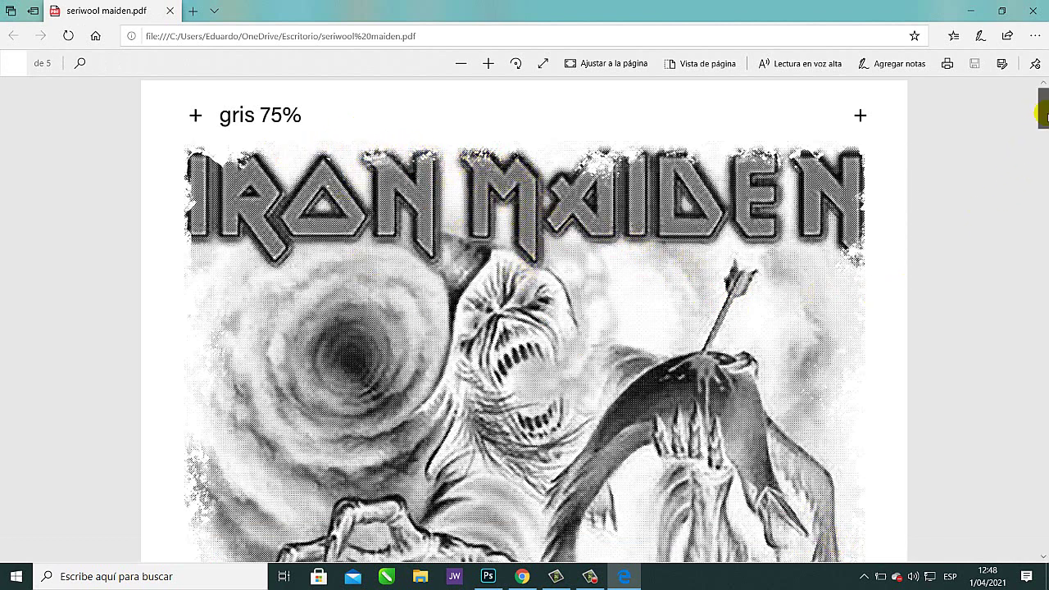
pyautogui.moveTo(1042, 114); pyautogui.dragTo(1026, 304)
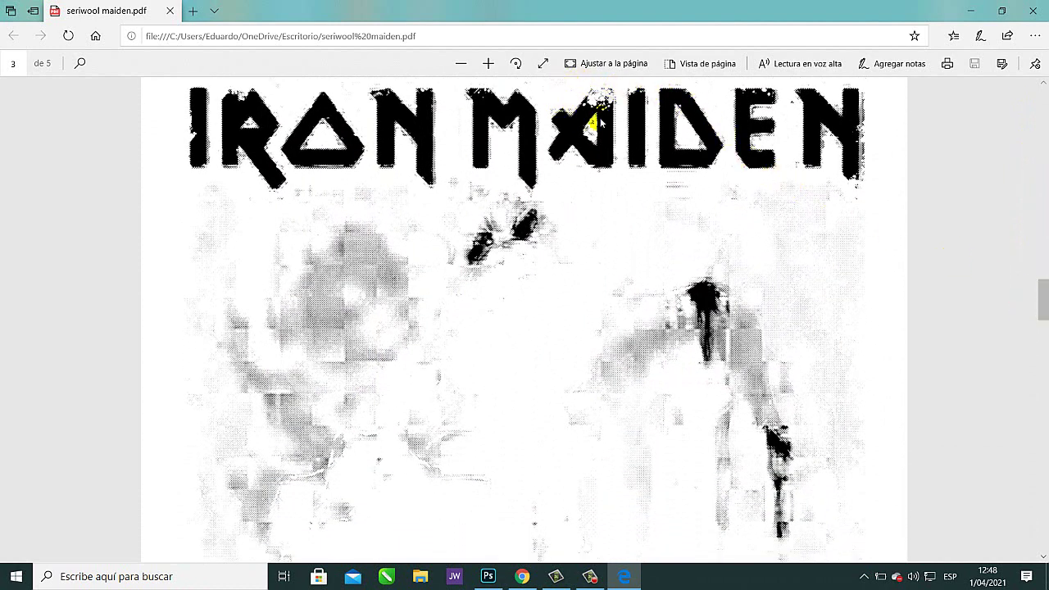
pyautogui.moveTo(1044, 290); pyautogui.dragTo(1037, 88)
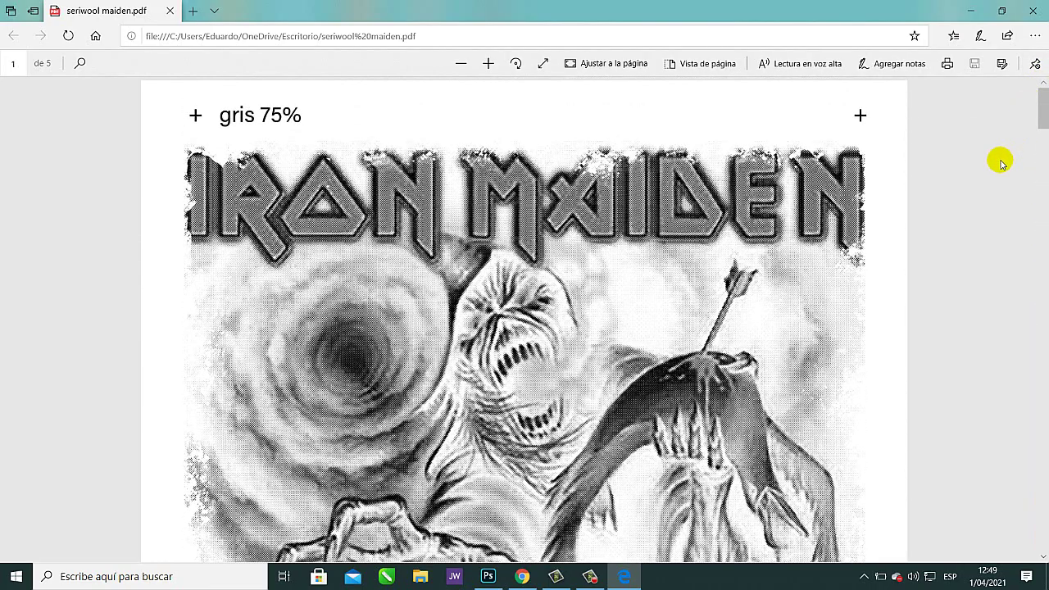
# Set up printing of the PDF on the HP LaserJet 5200 PS with all pages and scaling "Ajustar a la página".
pyautogui.click(949, 65)
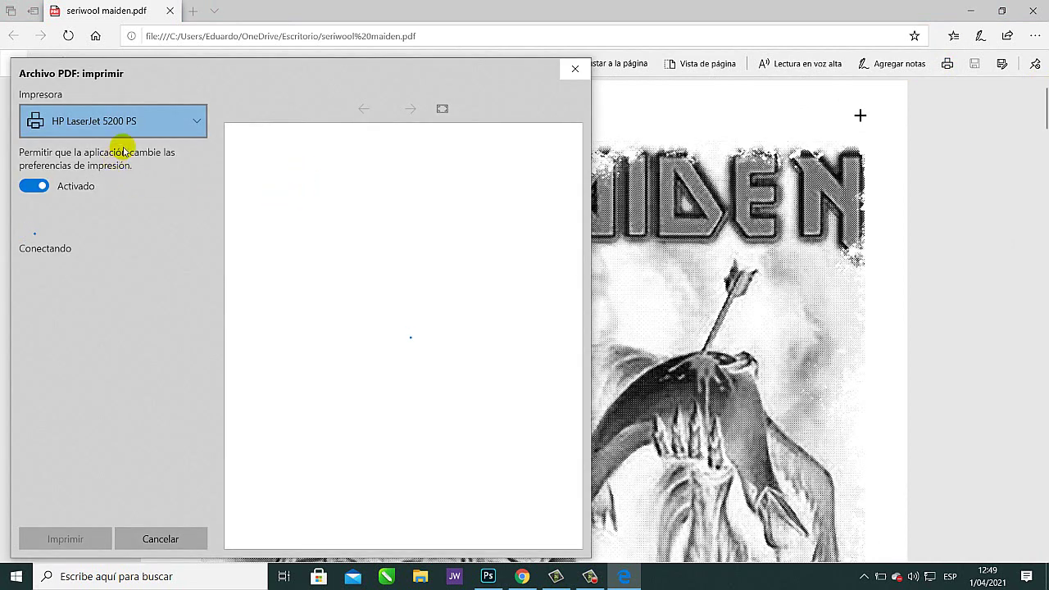
pyautogui.moveTo(239, 74); pyautogui.dragTo(264, 71)
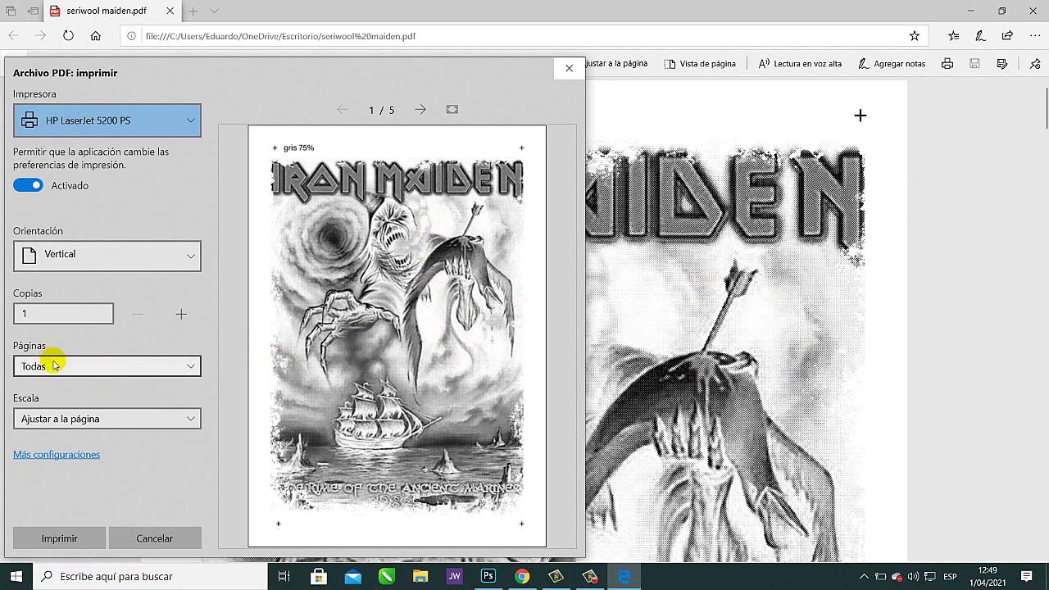
pyautogui.click(113, 368)
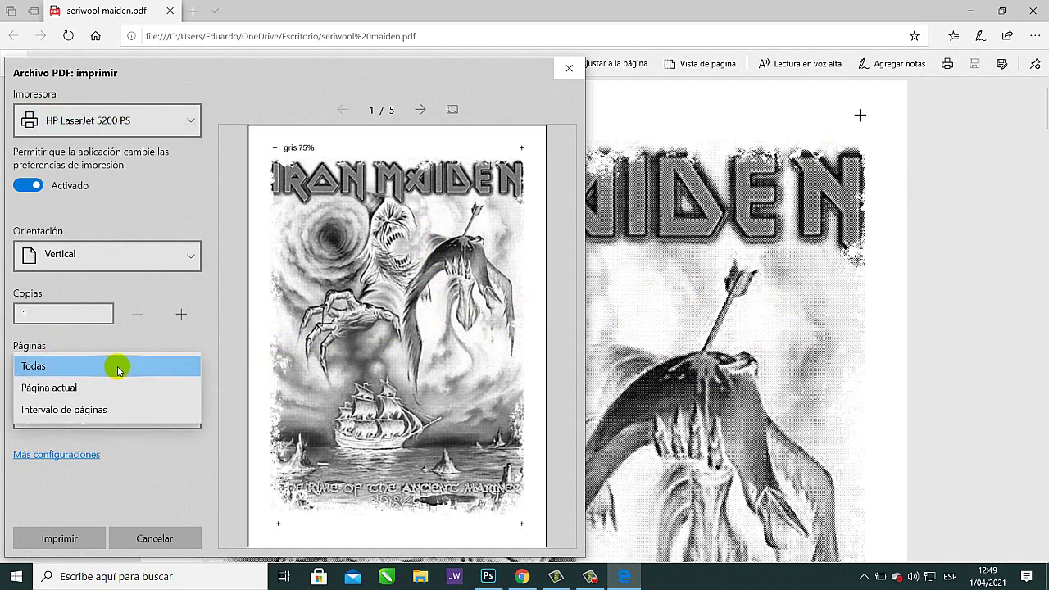
pyautogui.click(117, 370)
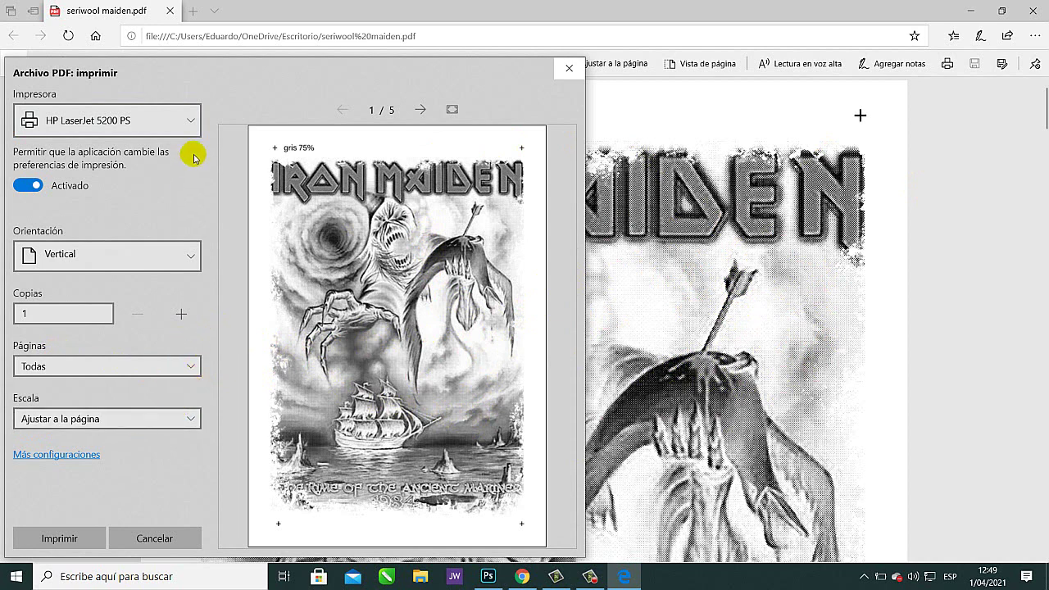
pyautogui.click(194, 122)
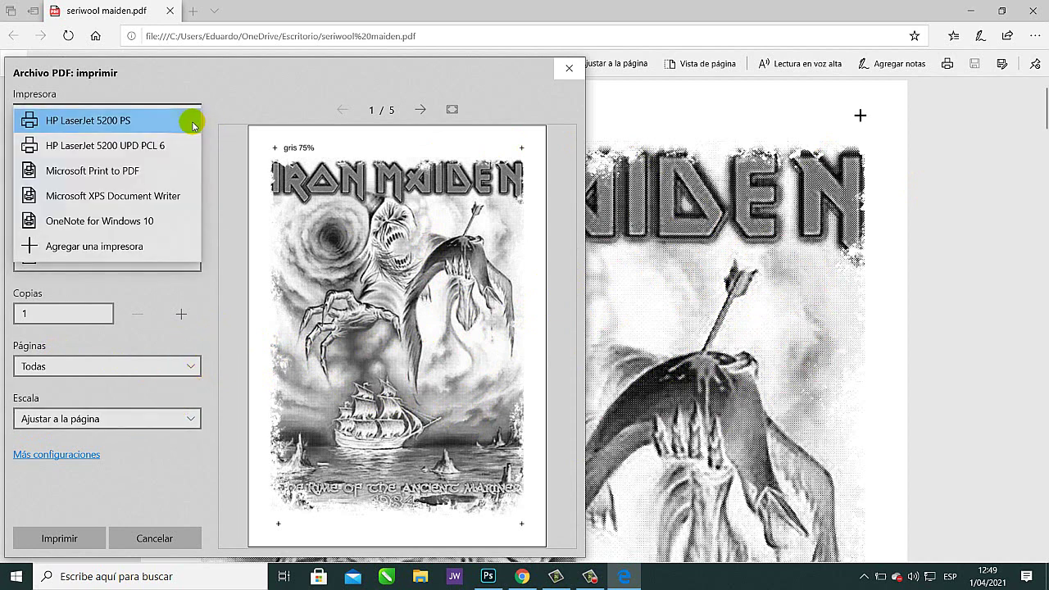
pyautogui.click(194, 123)
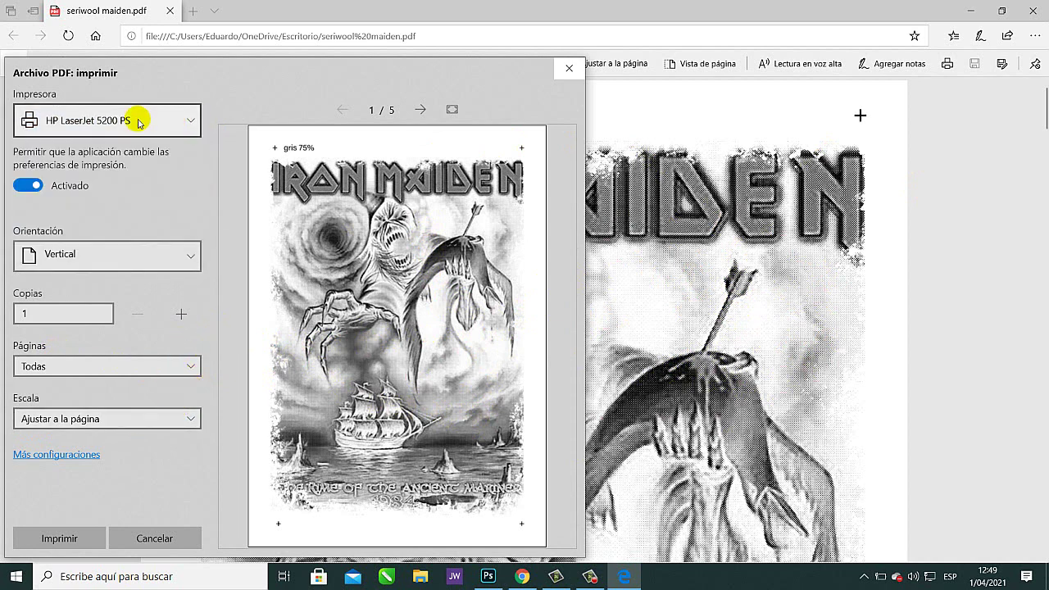
pyautogui.click(138, 415)
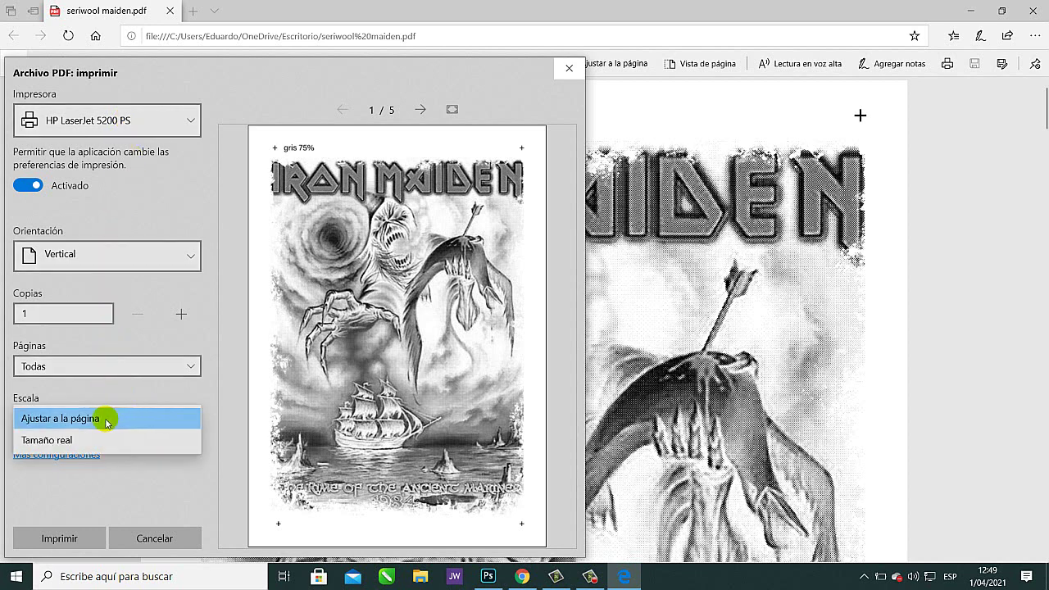
pyautogui.click(106, 418)
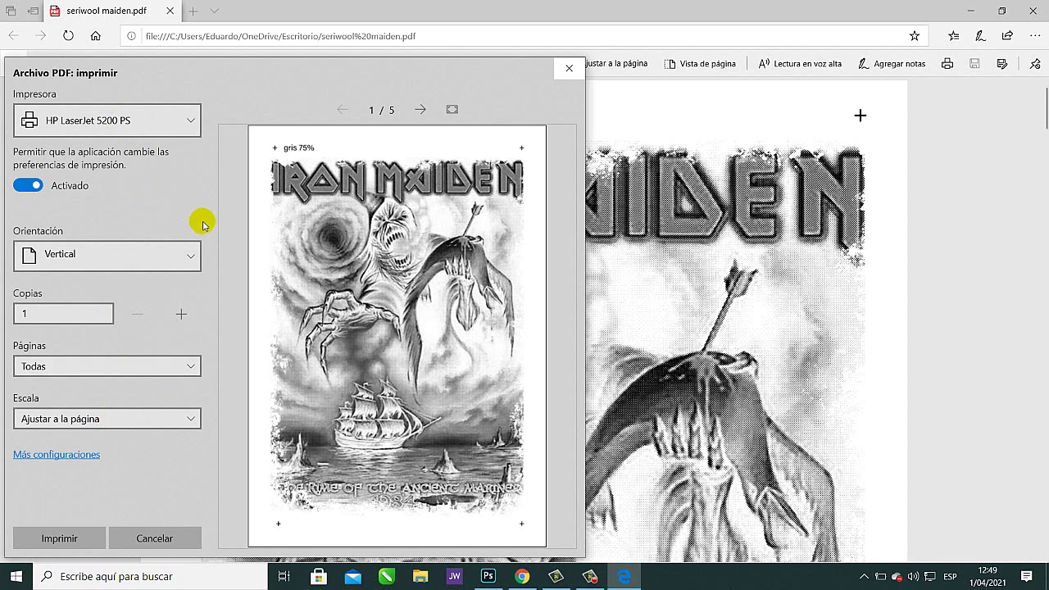
pyautogui.moveTo(257, 64); pyautogui.dragTo(340, 54)
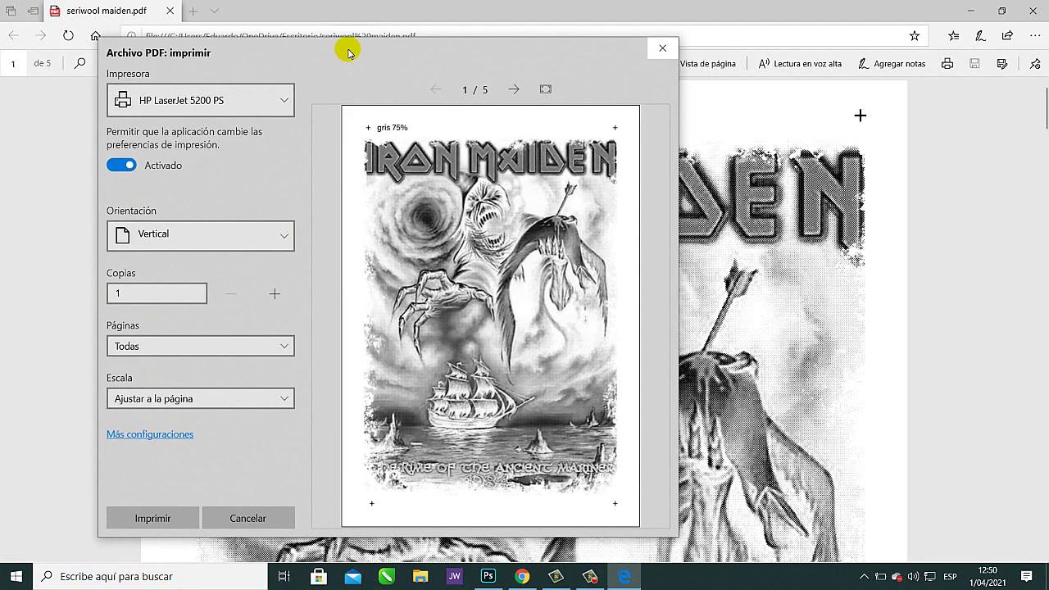
# Set the print paper size to A3 with the tray on "Selección automática", accept, and dismiss the print dialog without printing.
pyautogui.click(161, 440)
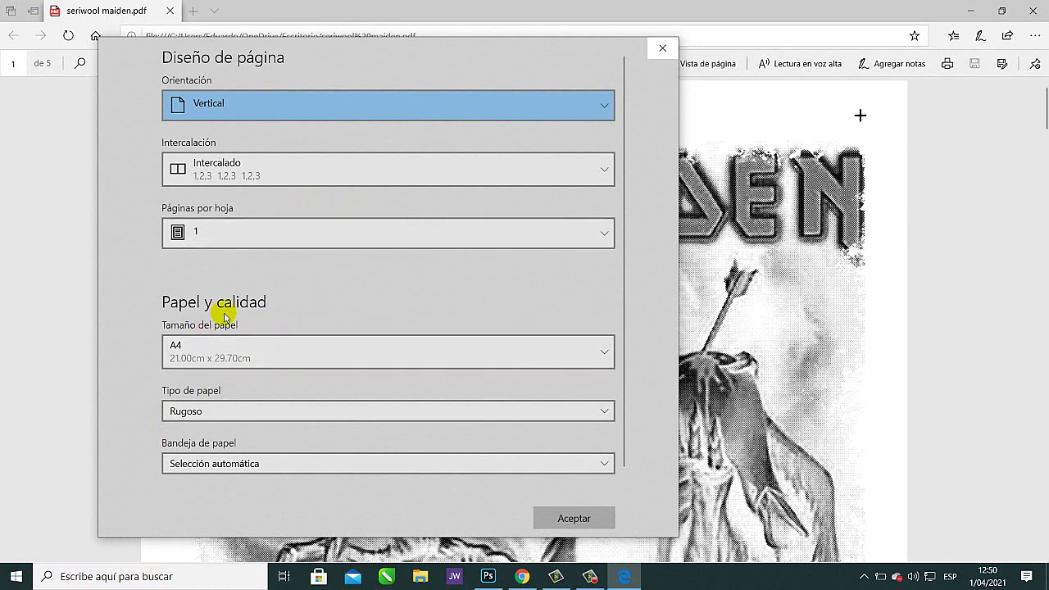
pyautogui.click(605, 353)
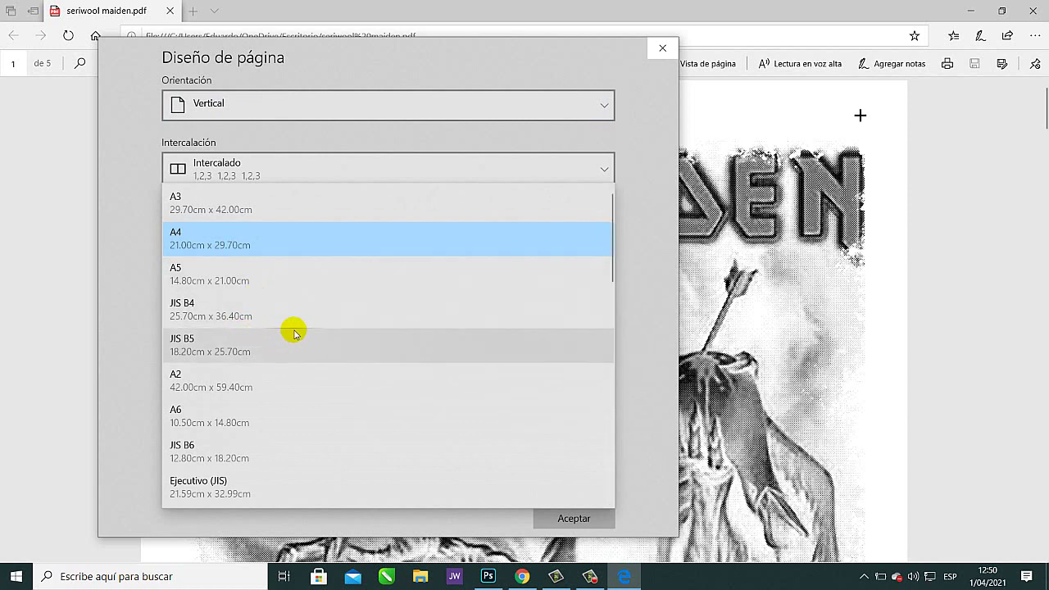
pyautogui.click(219, 209)
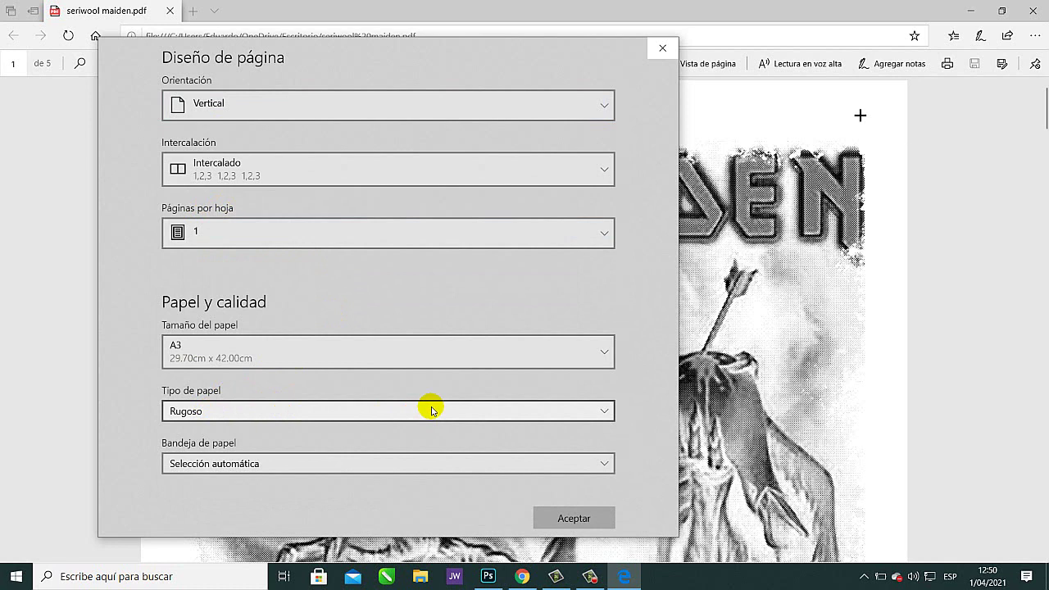
pyautogui.click(345, 463)
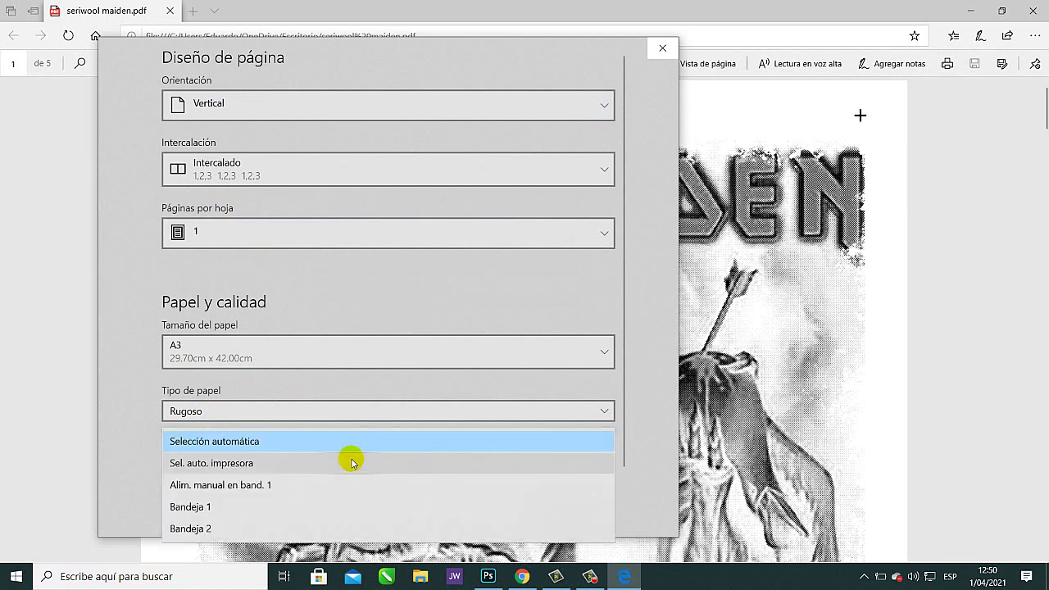
pyautogui.click(275, 448)
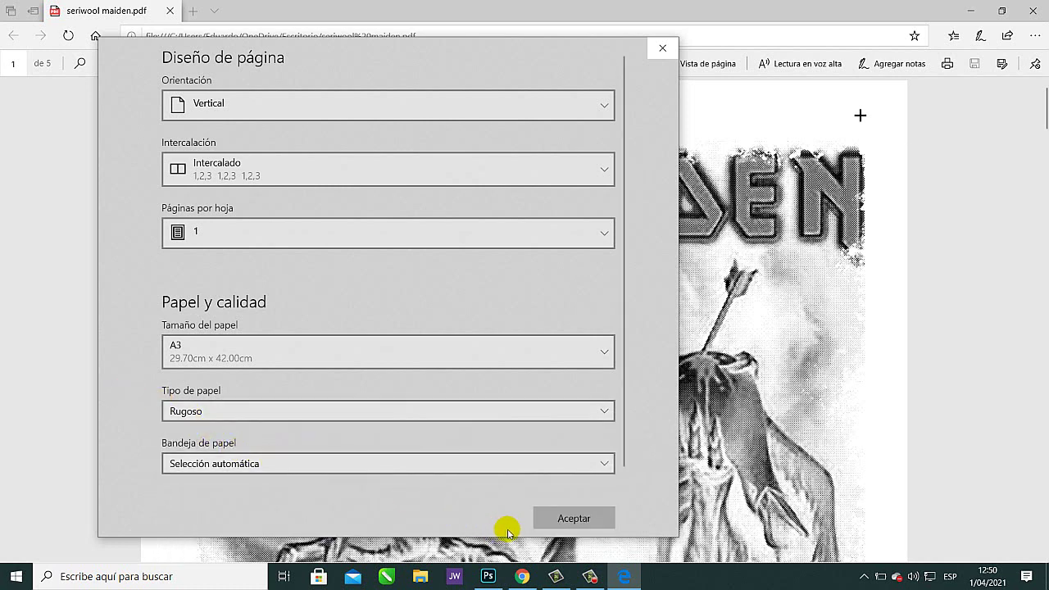
pyautogui.click(554, 520)
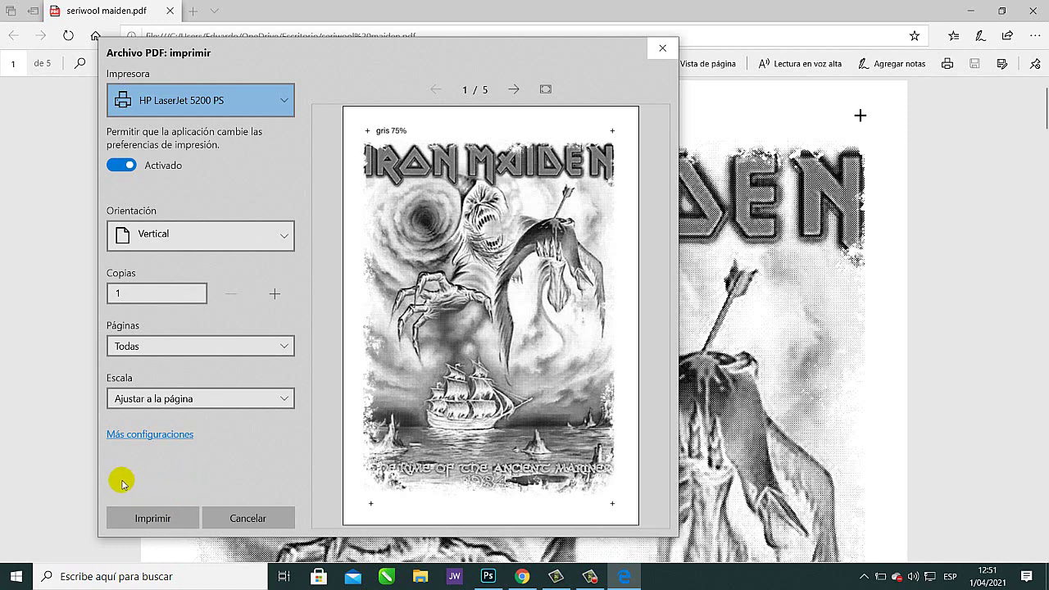
pyautogui.click(662, 46)
pyautogui.scroll(-1, 714, 276)
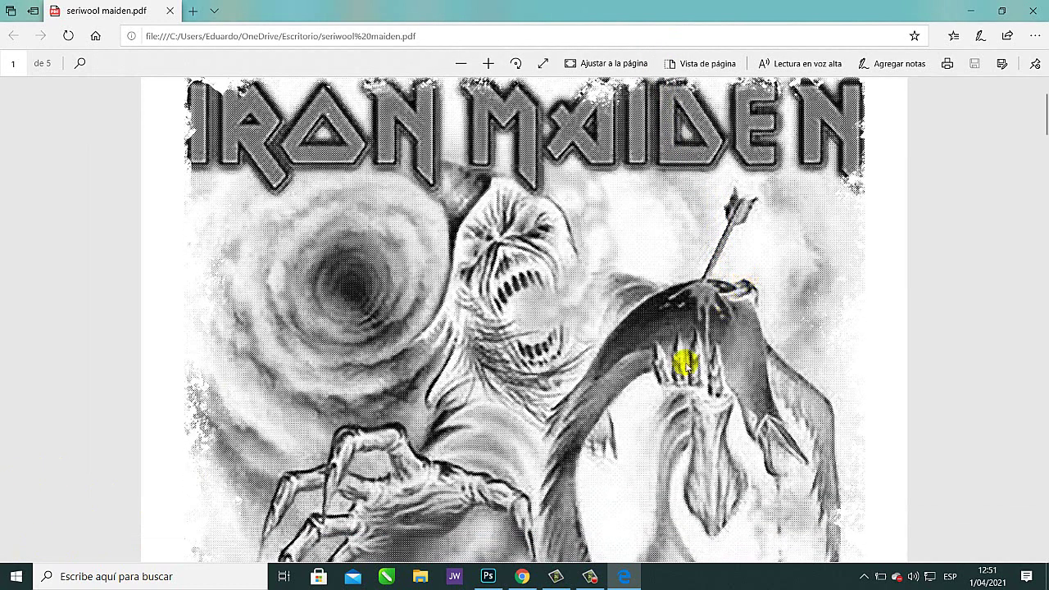
# Switch back to Photoshop and show the gris 75% plate in full-screen mode.
pyautogui.click(496, 580)
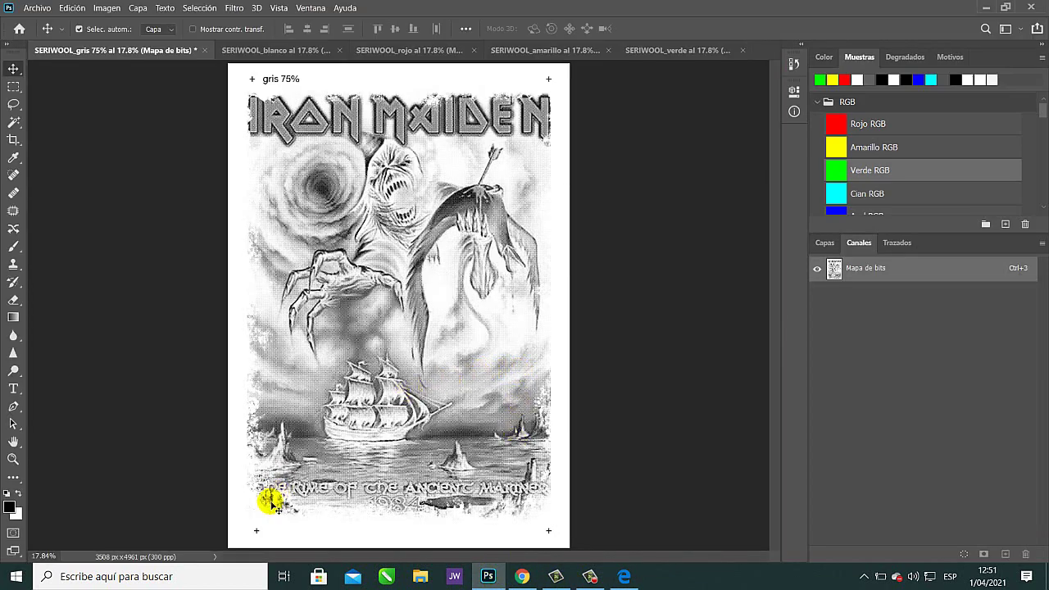
pyautogui.click(12, 551)
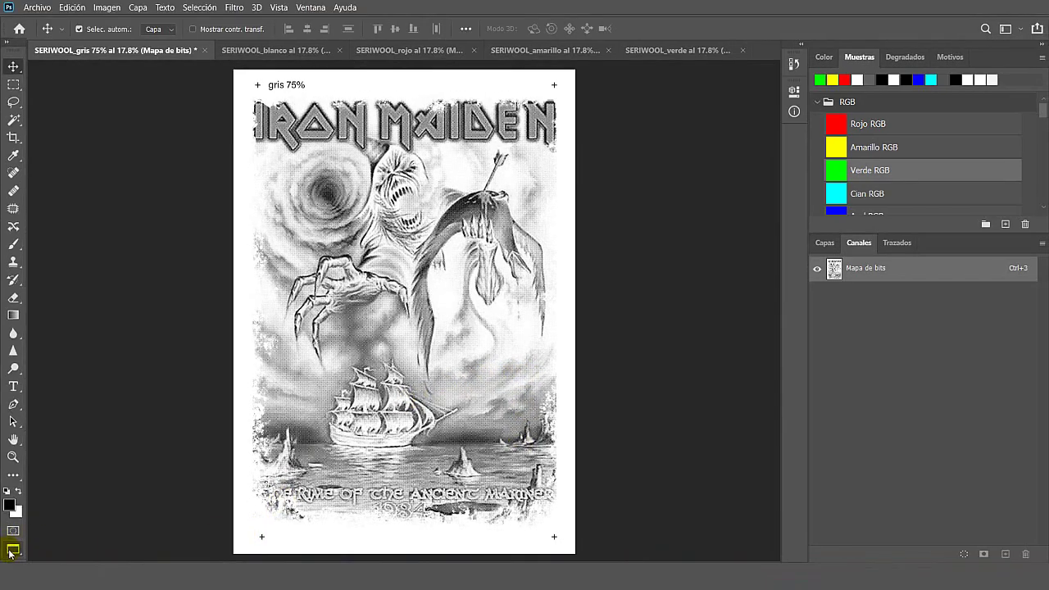
pyautogui.click(11, 552)
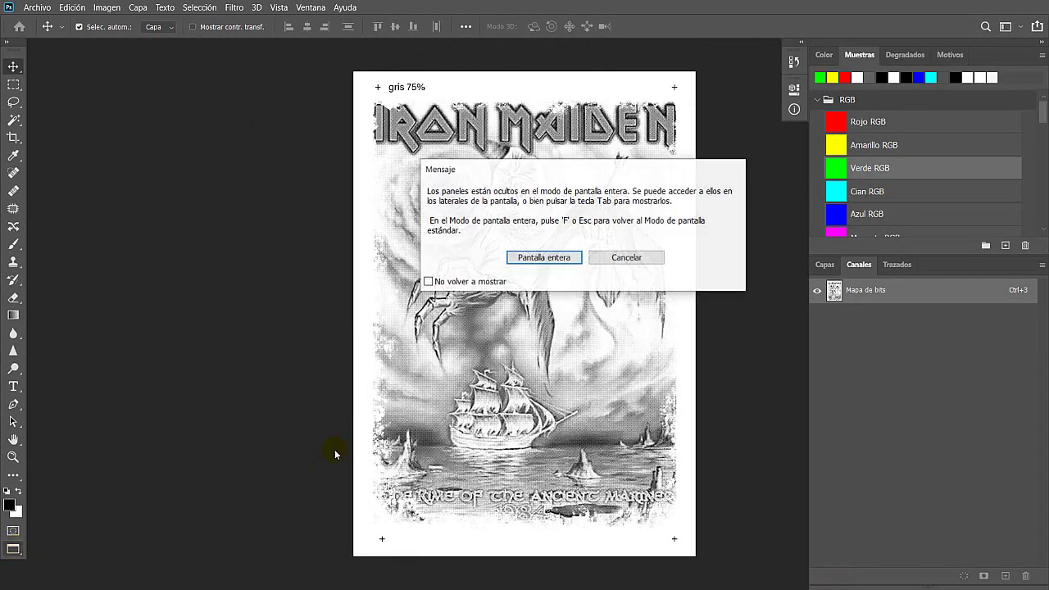
pyautogui.click(544, 259)
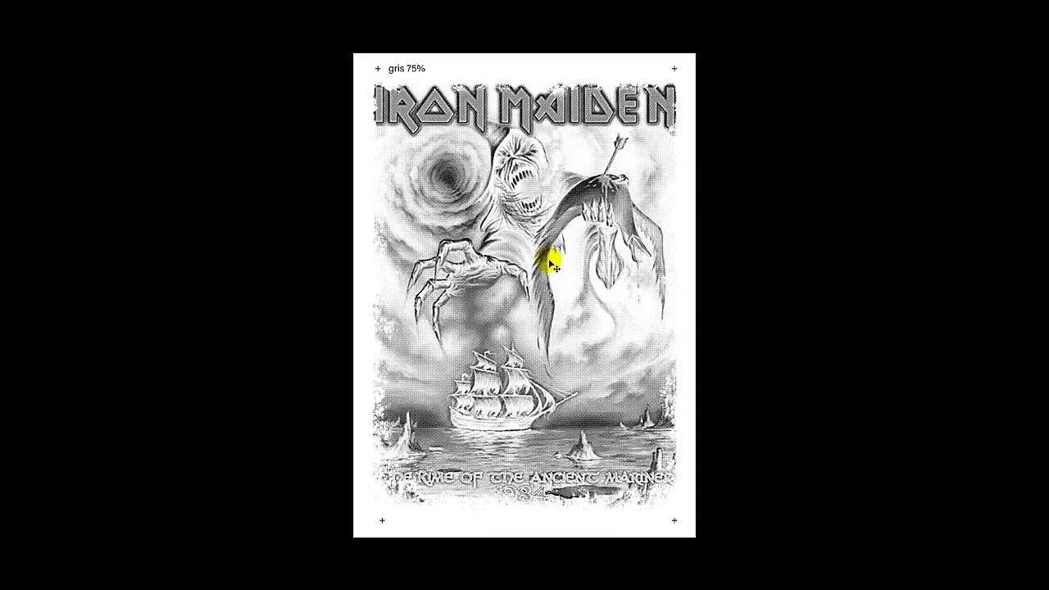
# Examine the halftone dots of the gris 75% plate across the title, figure and sea, and restore the standard fitted view.
pyautogui.scroll(10, 544, 168)
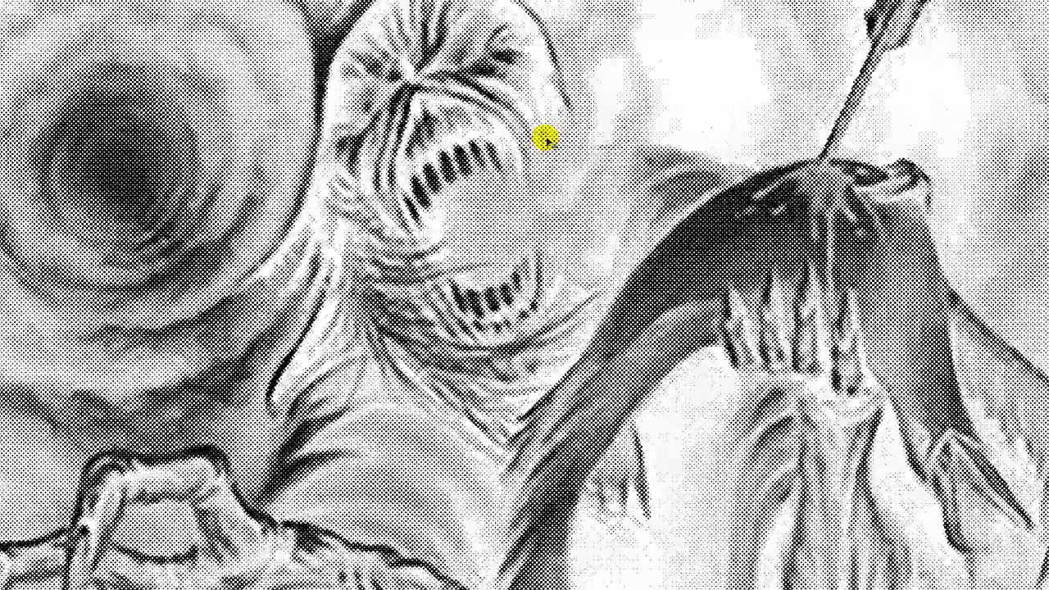
pyautogui.scroll(5, 545, 139)
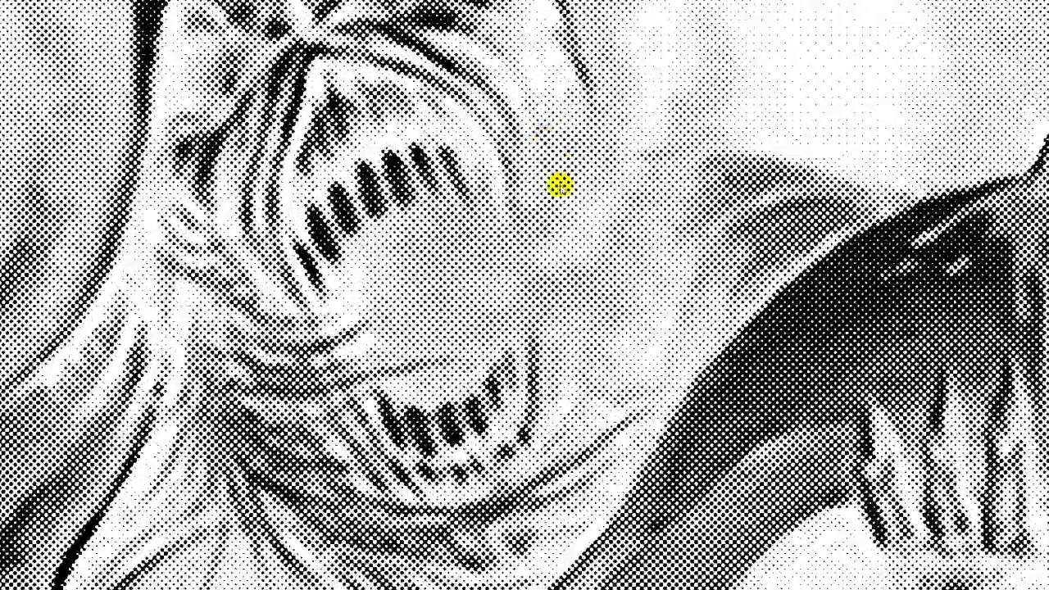
pyautogui.scroll(-5, 562, 534)
pyautogui.scroll(6, 550, 232)
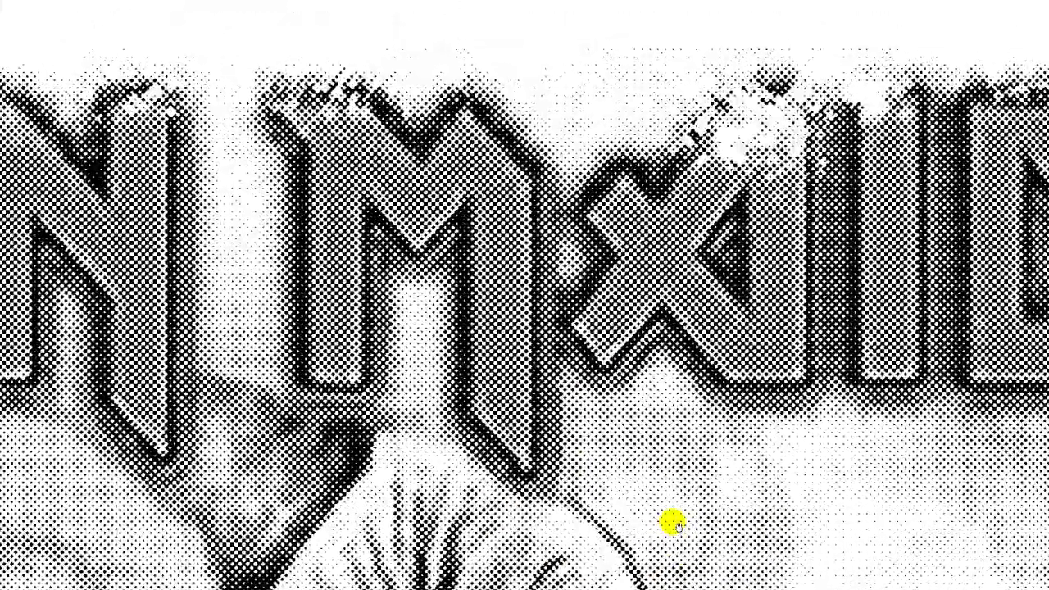
pyautogui.moveTo(1016, 519); pyautogui.dragTo(242, 496)
pyautogui.moveTo(696, 466); pyautogui.dragTo(636, 407)
pyautogui.scroll(-2, 410, 452)
pyautogui.scroll(6, 784, 312)
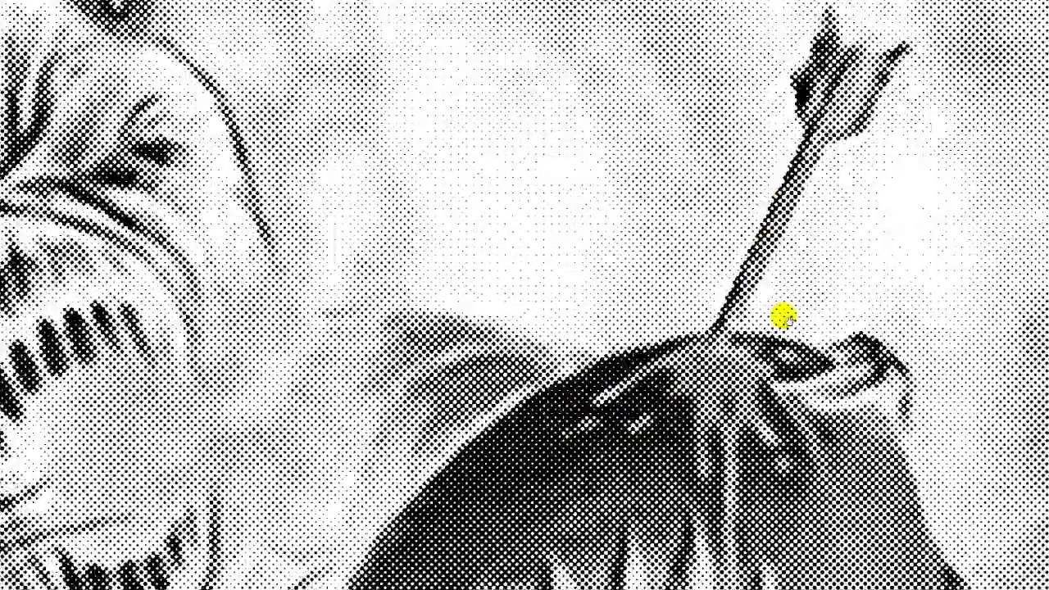
pyautogui.scroll(3, 790, 165)
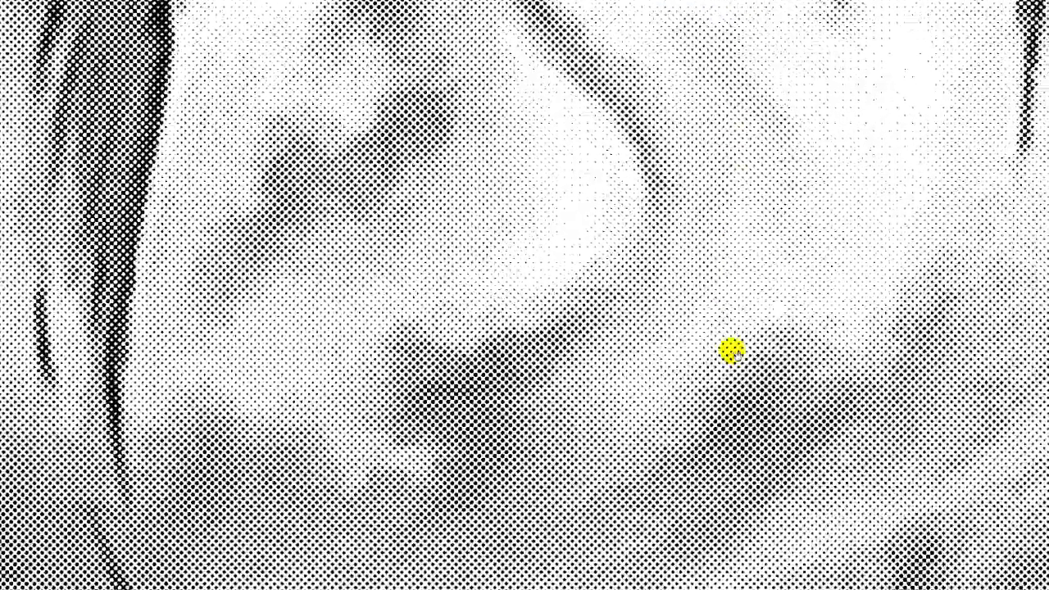
pyautogui.scroll(-5, 731, 166)
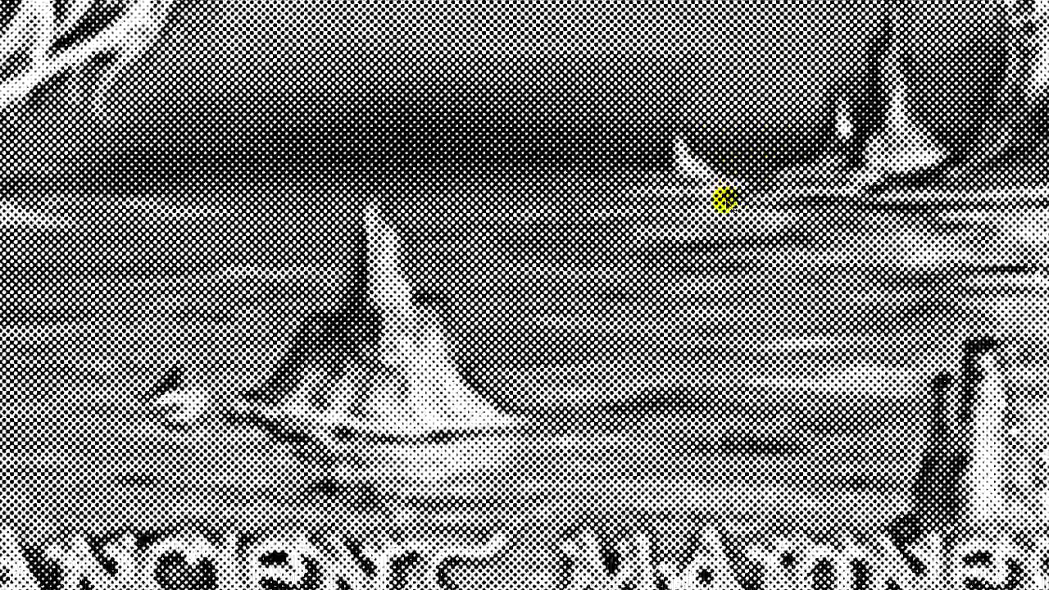
pyautogui.scroll(-6, 724, 201)
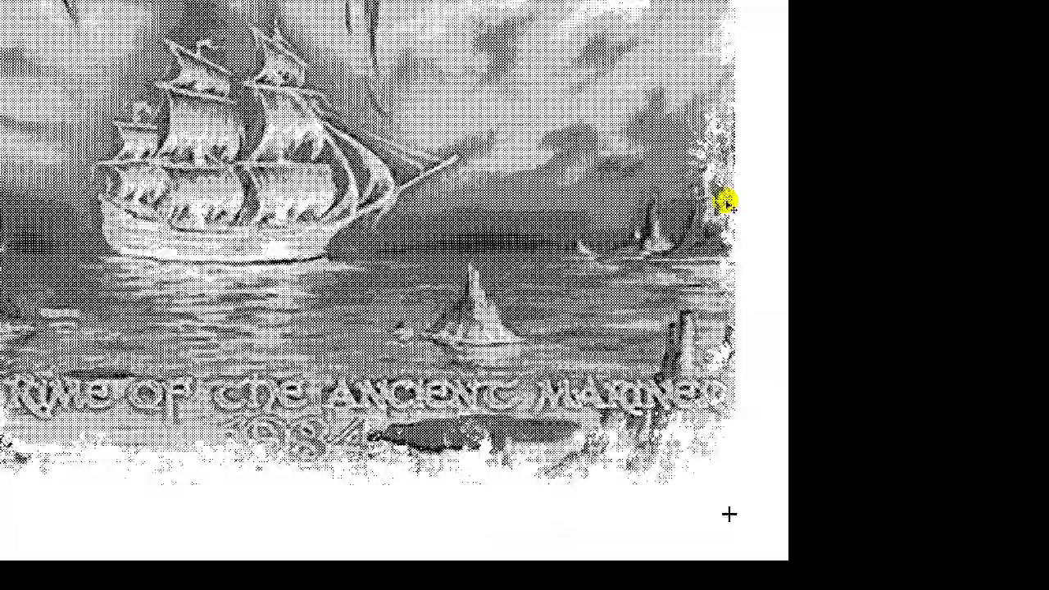
pyautogui.scroll(4, 672, 480)
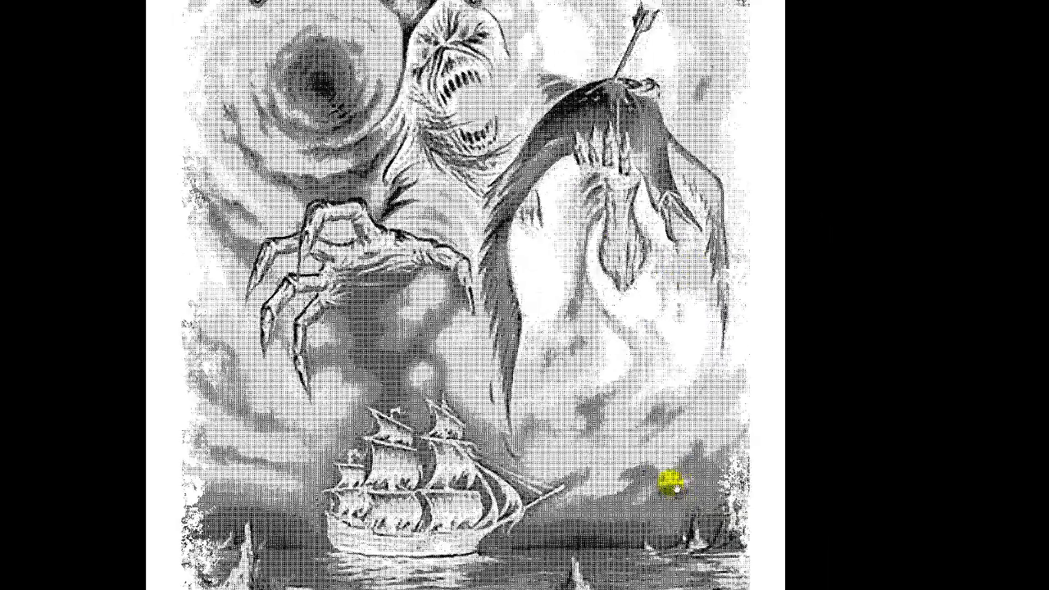
pyautogui.scroll(-2, 669, 491)
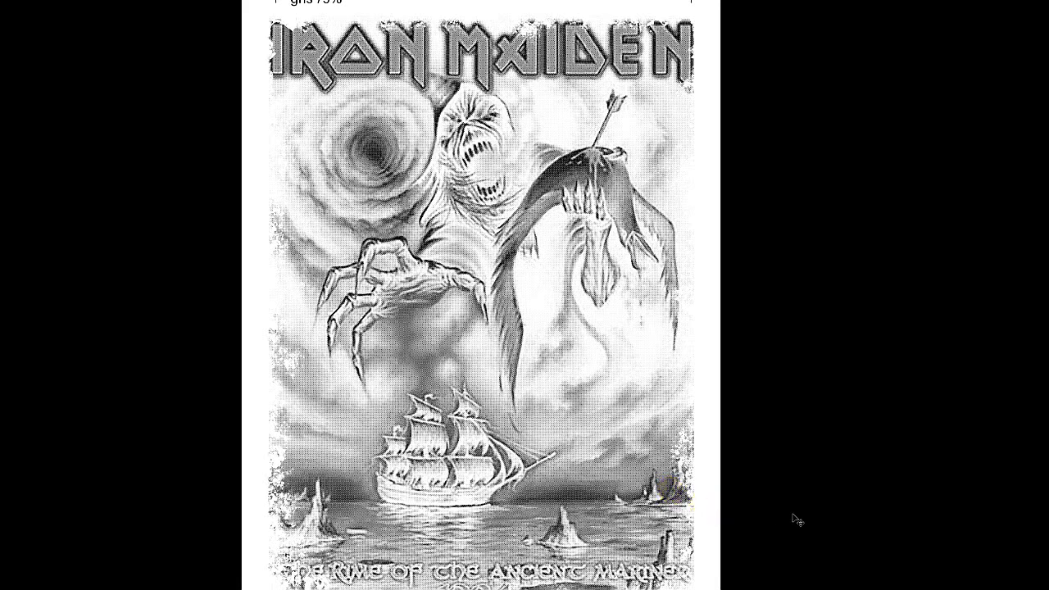
pyautogui.press('f')
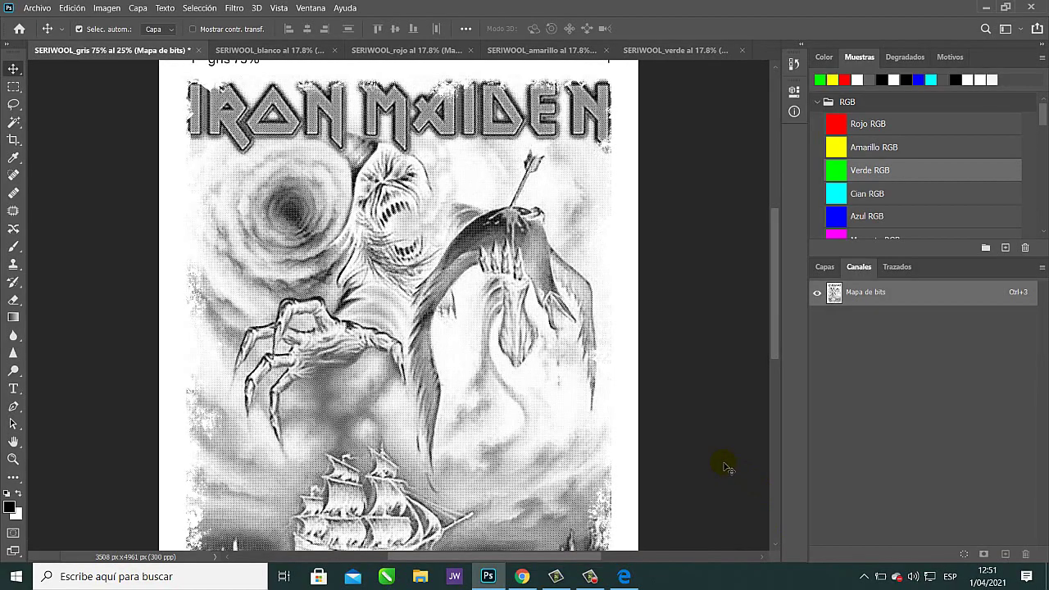
pyautogui.hotkey('ctrl', '0')
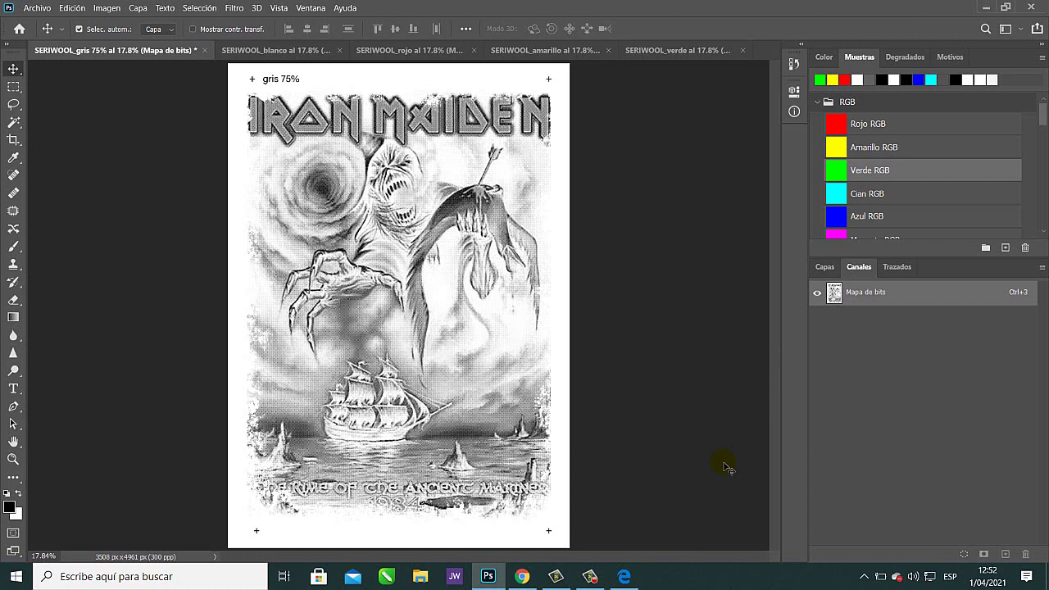
pyautogui.click(595, 583)
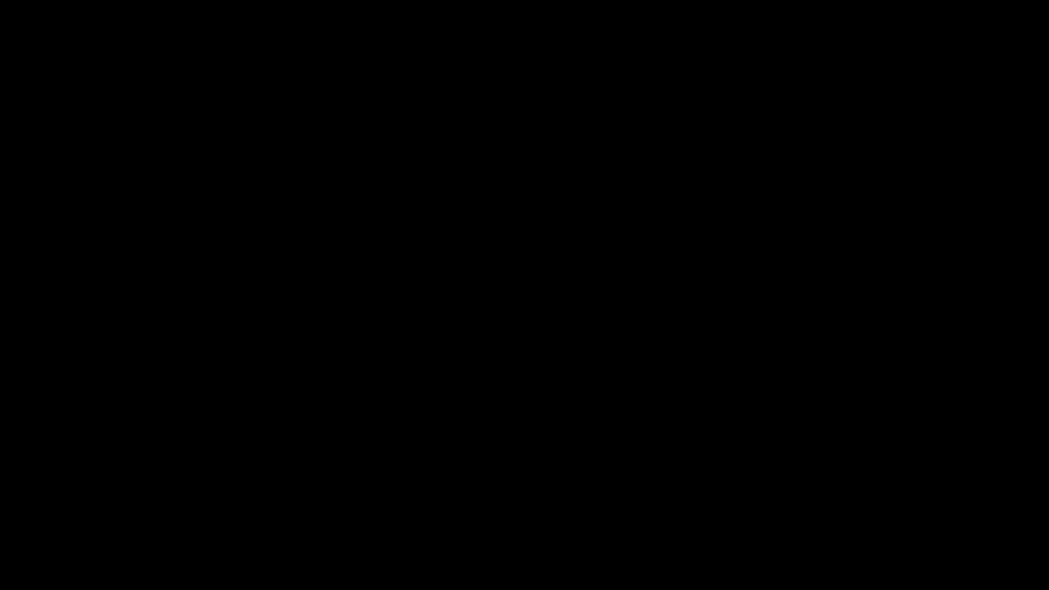